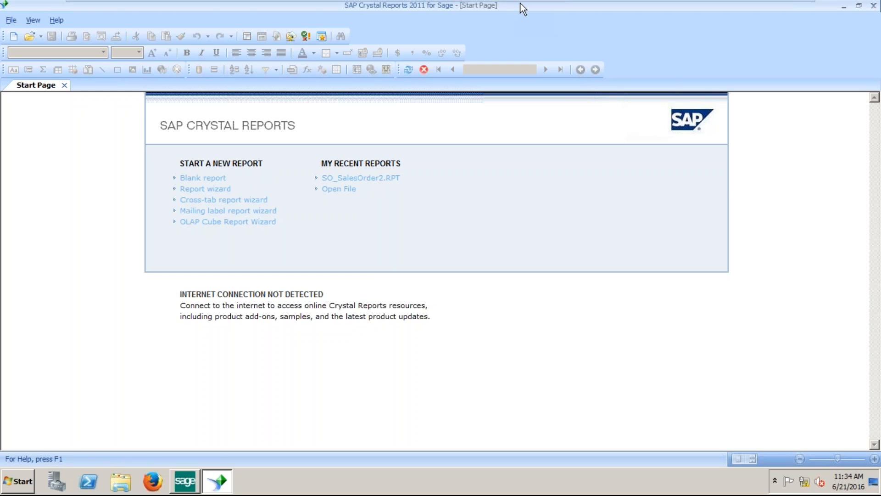
# Close Crystal Reports and launch the STANDARD Plain sales order form in the designer from Sales Order Printing.
pyautogui.moveTo(520, 4)
pyautogui.click(874, 6)
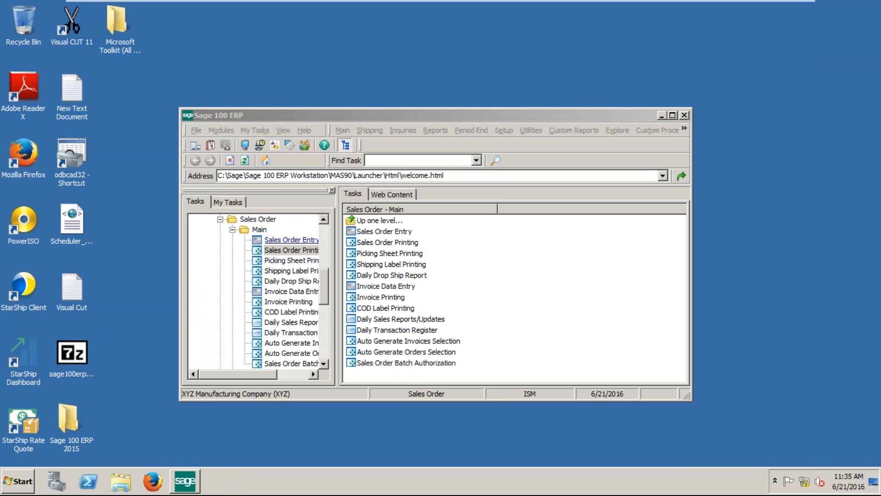
pyautogui.click(295, 251)
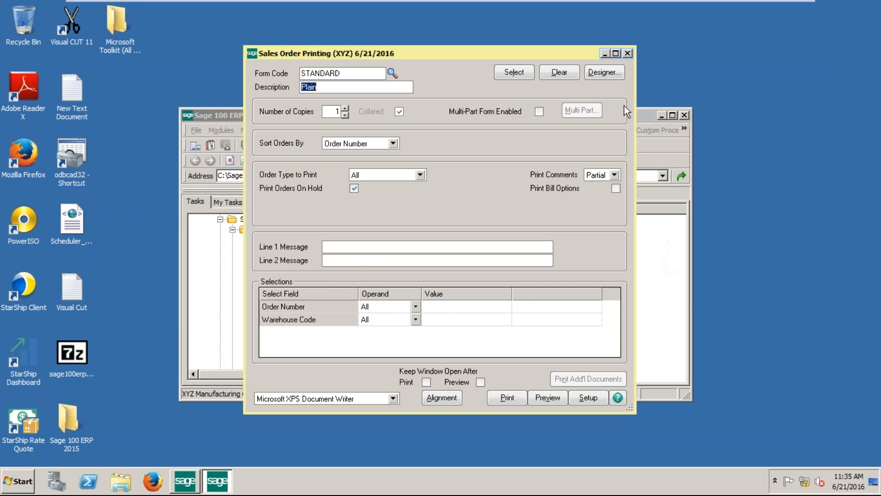
pyautogui.click(605, 73)
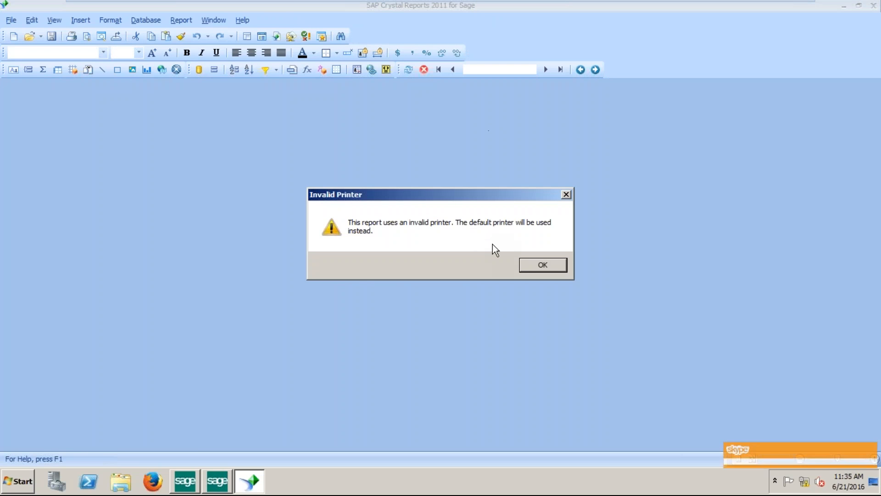
# Dismiss the invalid-printer warning and chat popup, then scroll through the Sales Order Form Plain design.
pyautogui.click(530, 268)
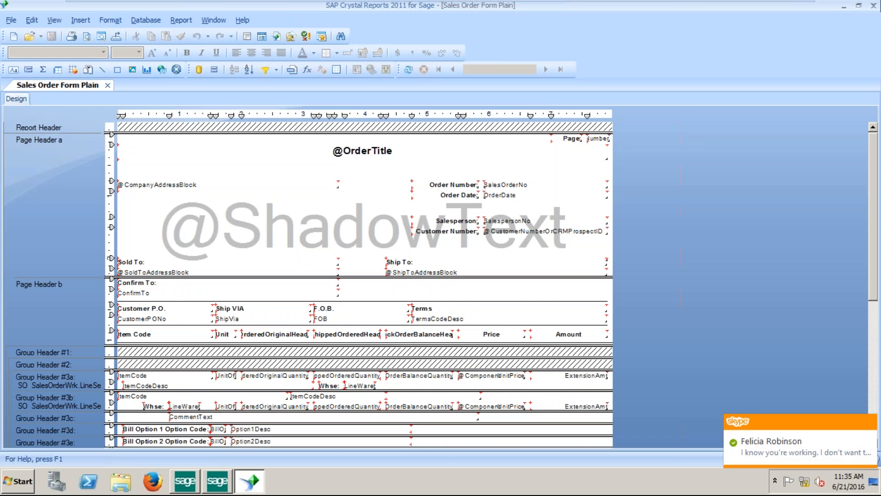
pyautogui.click(870, 421)
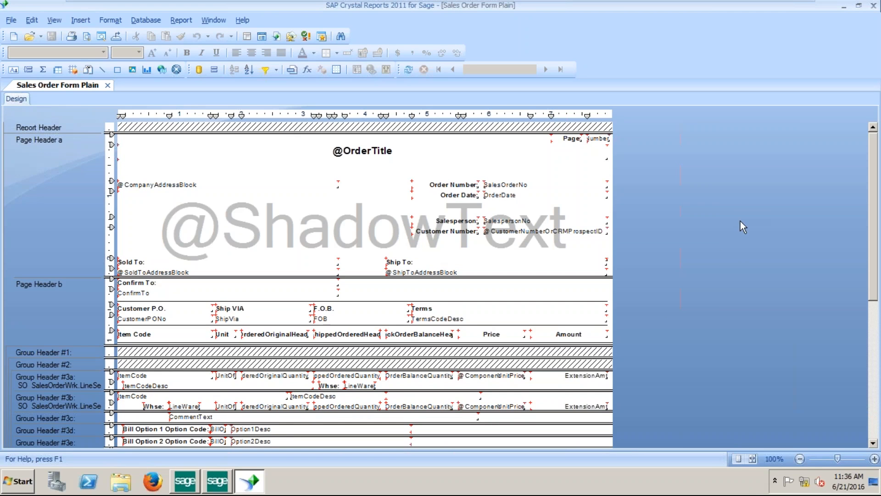
pyautogui.moveTo(466, 4)
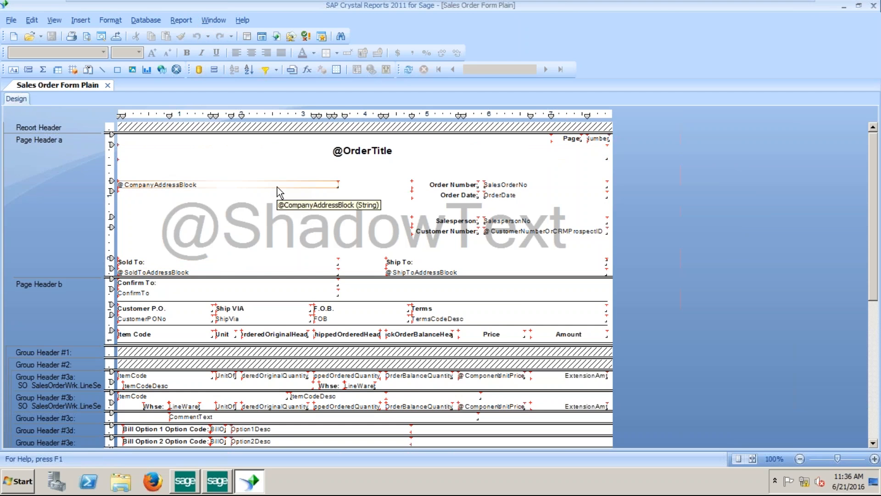
pyautogui.scroll(-1, 277, 186)
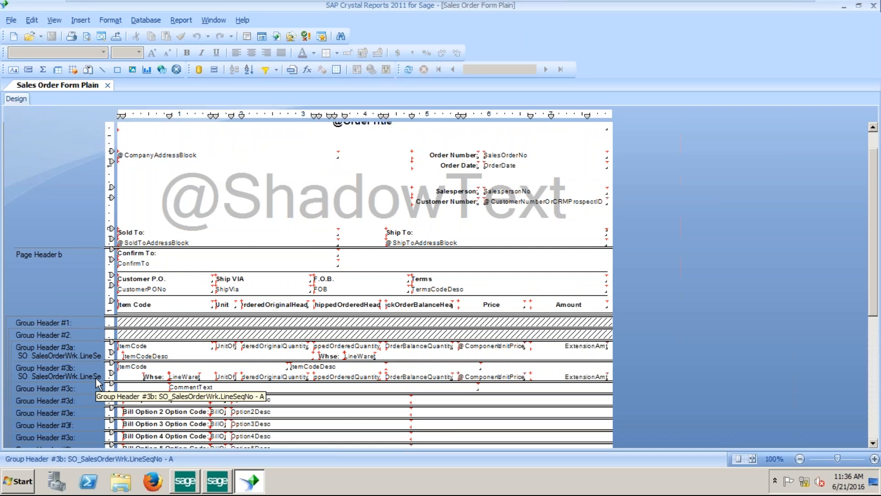
pyautogui.scroll(-5, 98, 383)
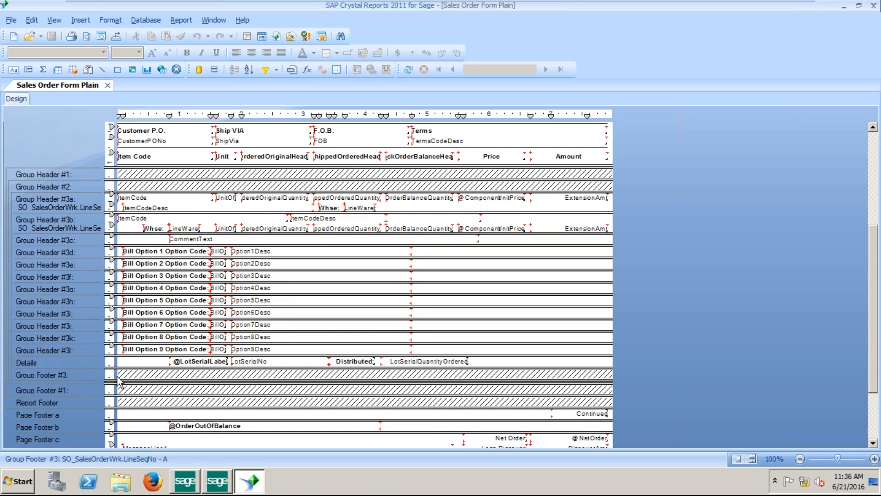
pyautogui.moveTo(159, 14)
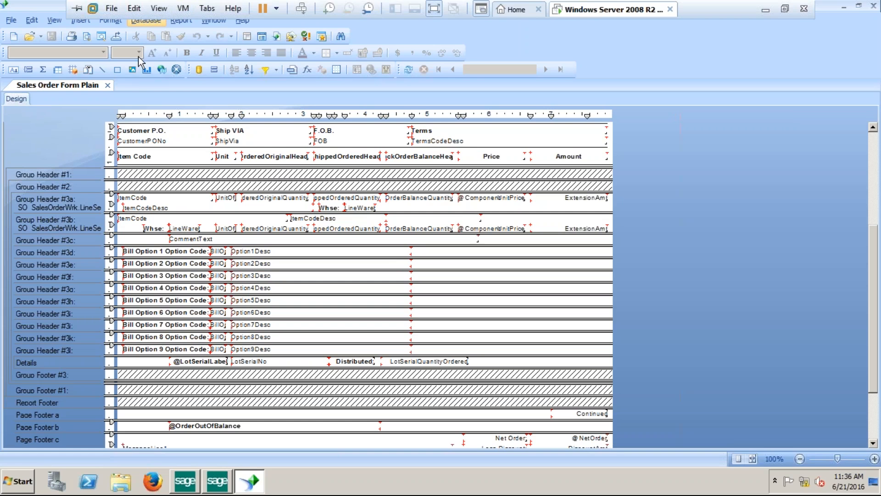
pyautogui.click(55, 20)
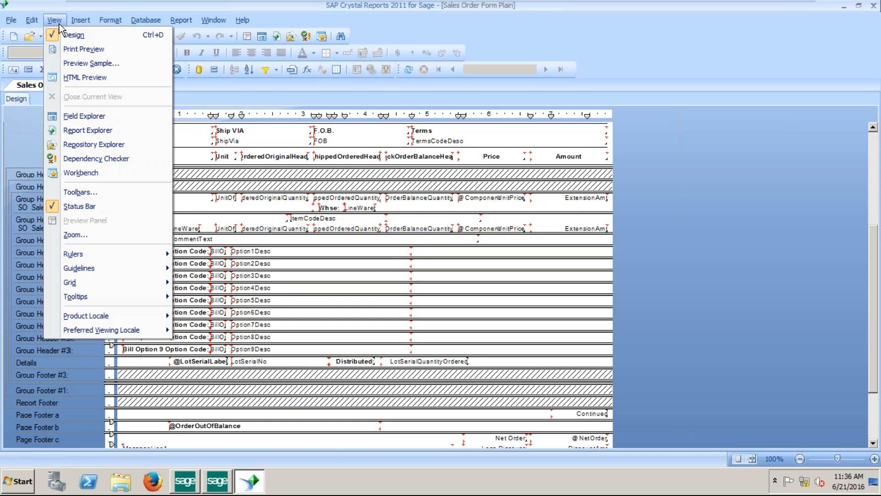
# Show a widened Field Explorer with Database Fields expanded to list the SO_SalesOrderWrk fields.
pyautogui.click(93, 119)
pyautogui.moveTo(775, 186); pyautogui.dragTo(712, 183)
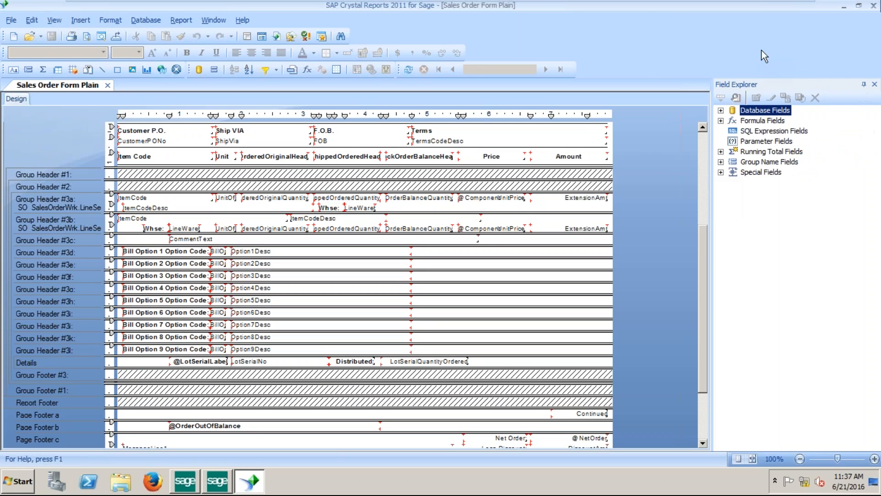
pyautogui.click(723, 111)
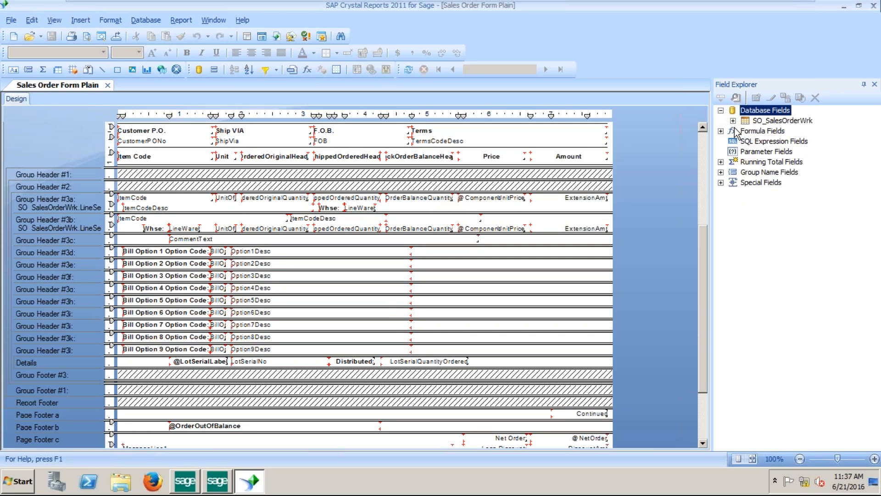
pyautogui.click(733, 121)
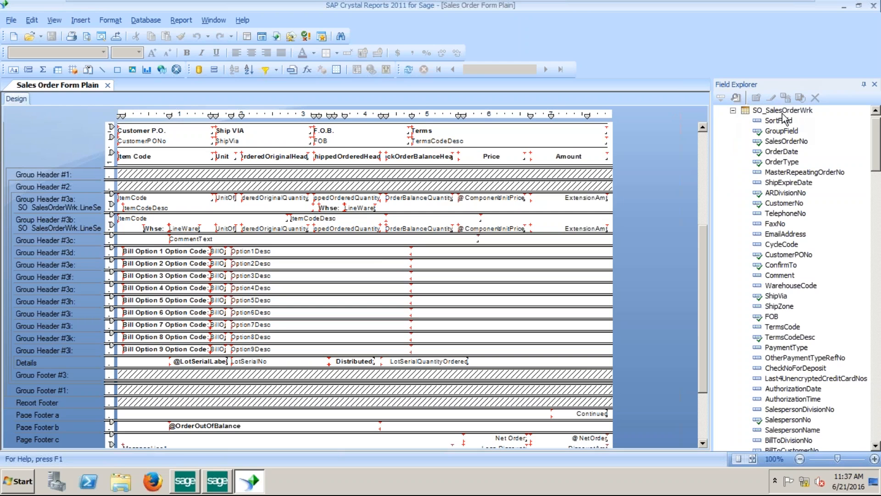
pyautogui.click(54, 21)
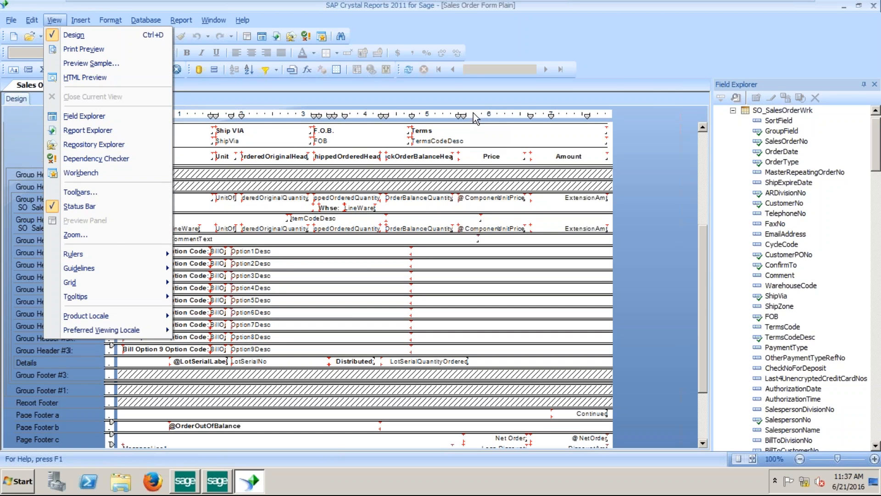
# Dismiss the View menu without choosing anything, keeping the design and Field Explorer visible.
pyautogui.click(742, 82)
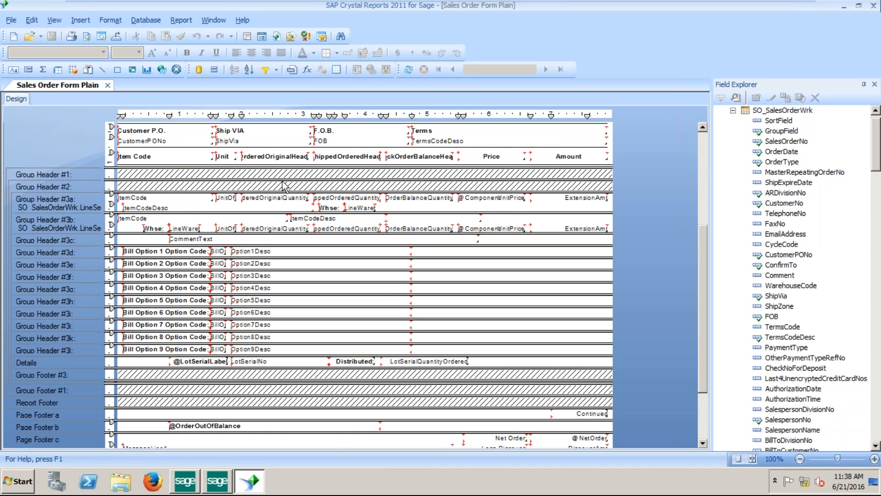
pyautogui.moveTo(819, 4)
pyautogui.click(703, 137)
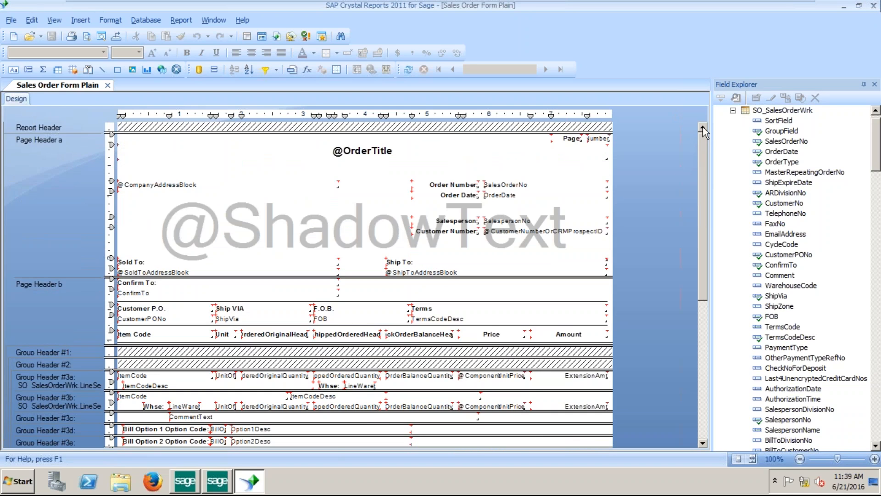
pyautogui.rightClick(201, 185)
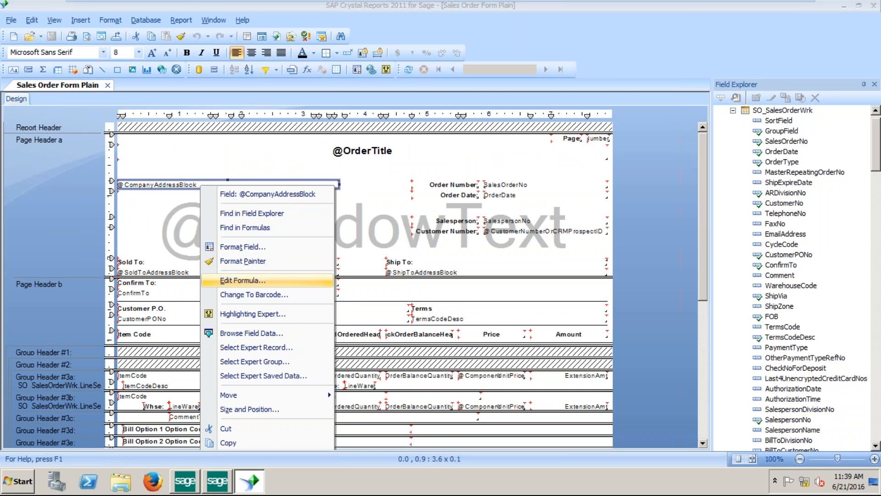
pyautogui.click(255, 281)
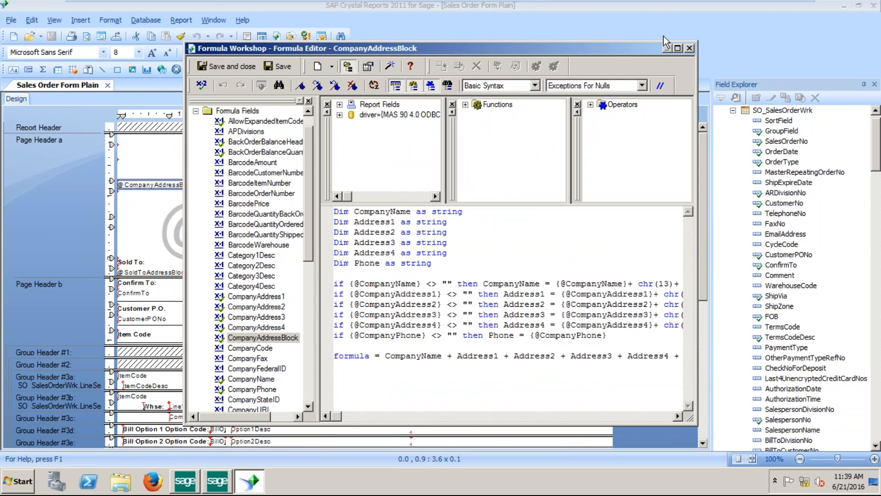
pyautogui.click(678, 48)
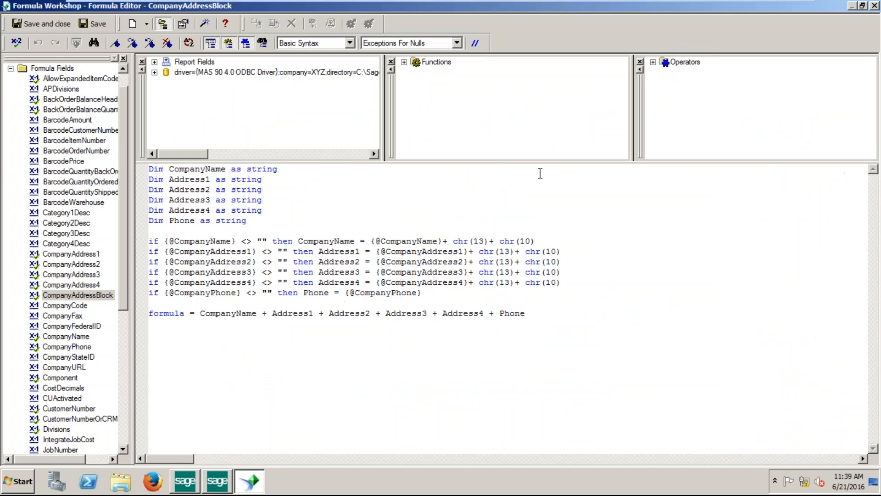
pyautogui.click(545, 315)
pyautogui.press('Return')
pyautogui.write('www.yourwebsite.com')
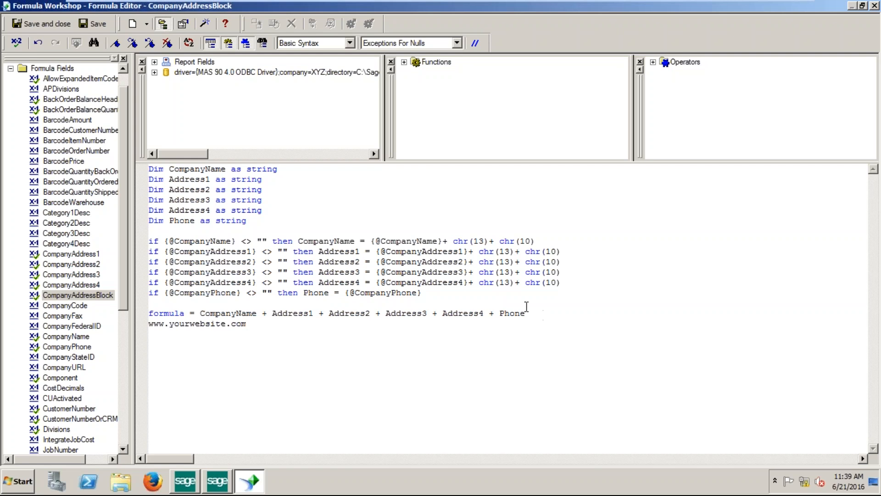
pyautogui.click(17, 42)
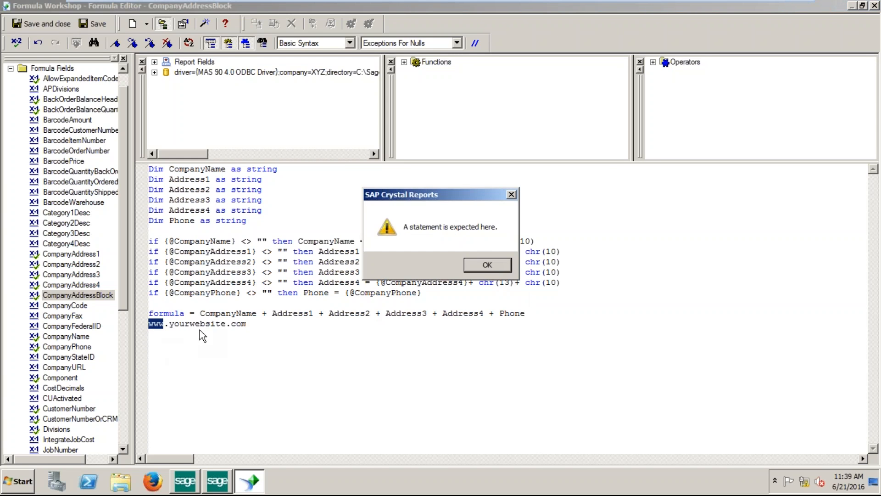
pyautogui.click(488, 265)
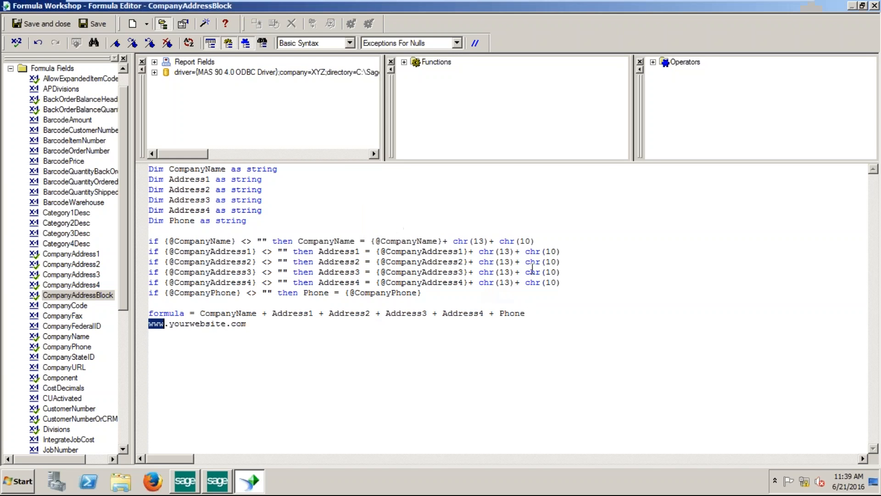
pyautogui.click(552, 313)
pyautogui.write('+')
pyautogui.click(20, 43)
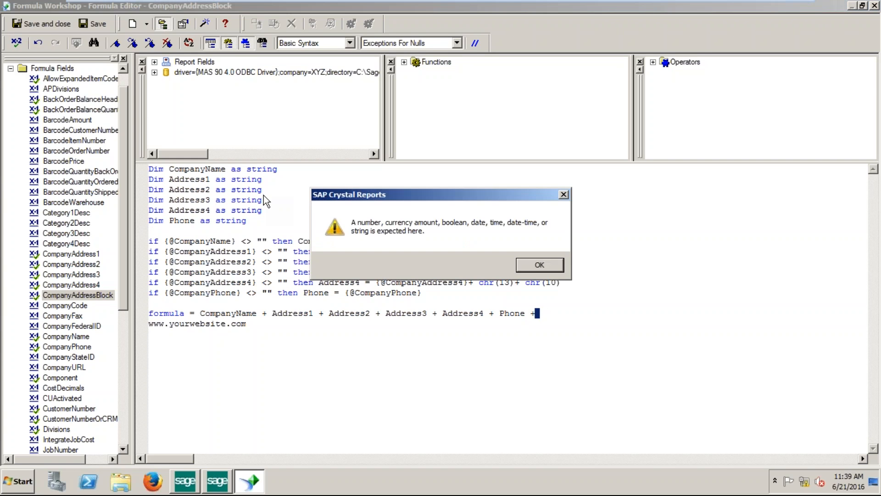
pyautogui.click(533, 266)
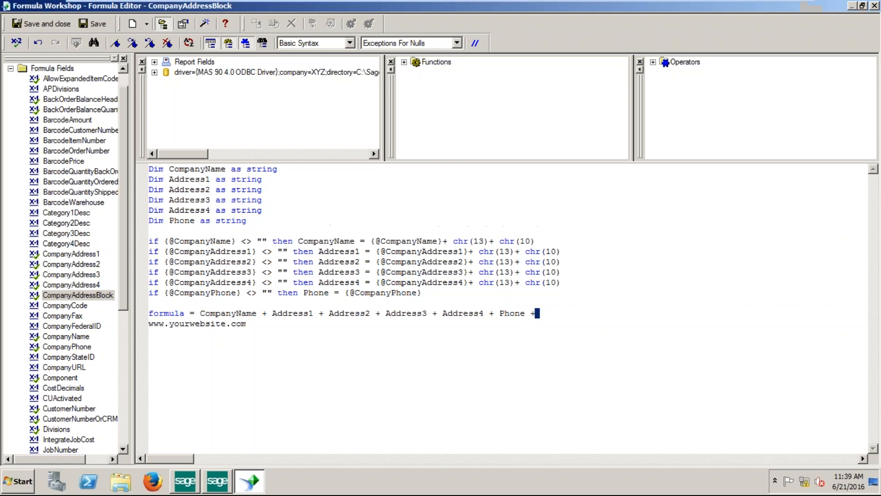
pyautogui.write('"www.yourwebsite.com')
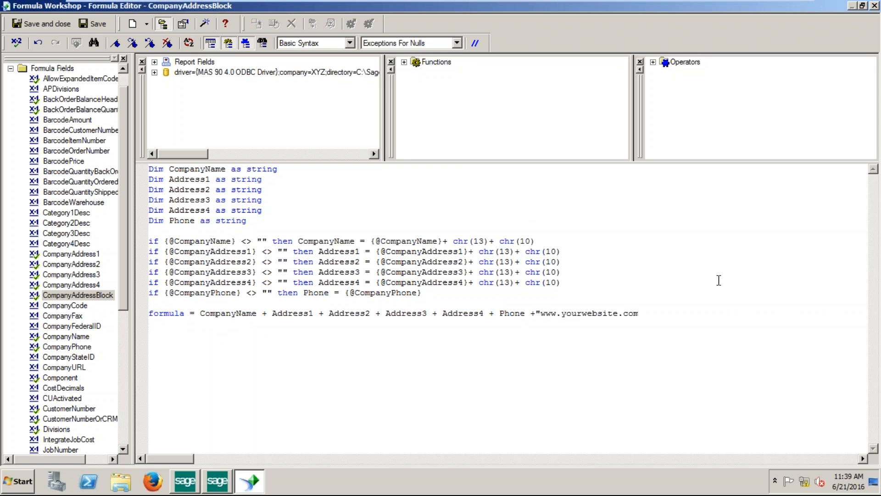
pyautogui.click(647, 321)
pyautogui.write('"')
pyautogui.click(17, 42)
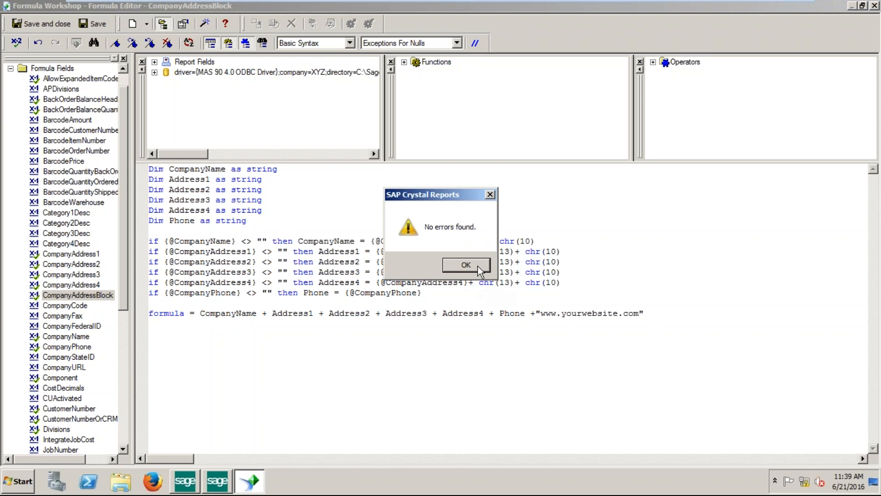
pyautogui.click(478, 266)
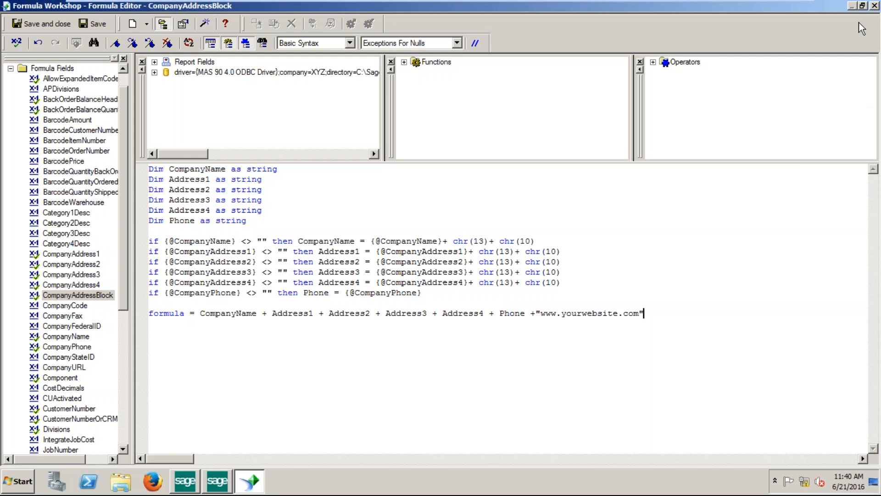
# Select the quoted website string and recheck the formula, confirming no errors.
pyautogui.click(535, 314)
pyautogui.moveTo(536, 315); pyautogui.dragTo(650, 331)
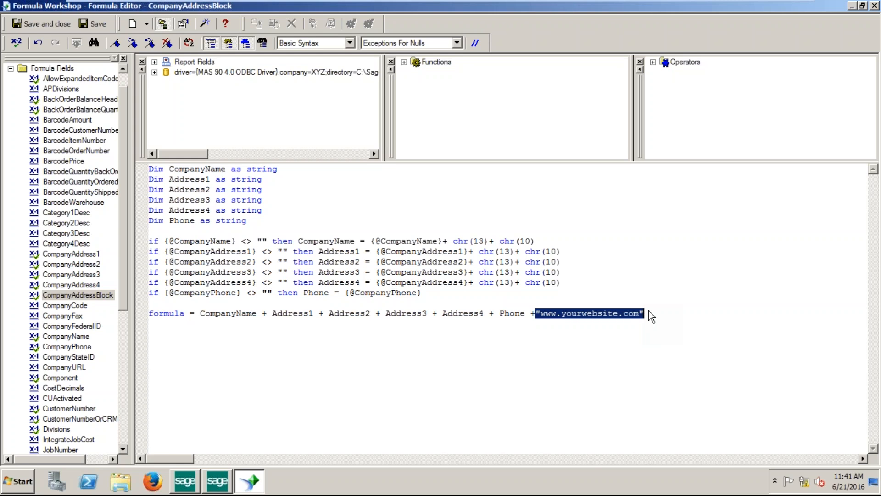
pyautogui.click(12, 47)
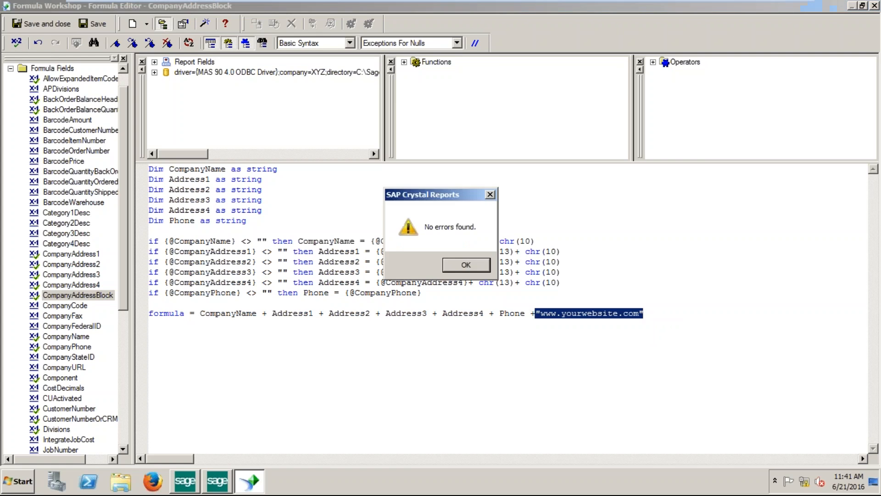
pyautogui.click(467, 260)
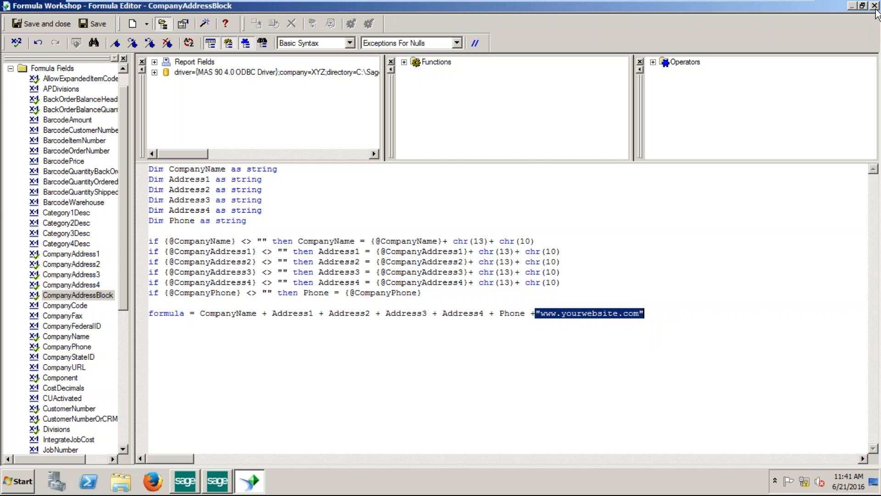
pyautogui.click(40, 27)
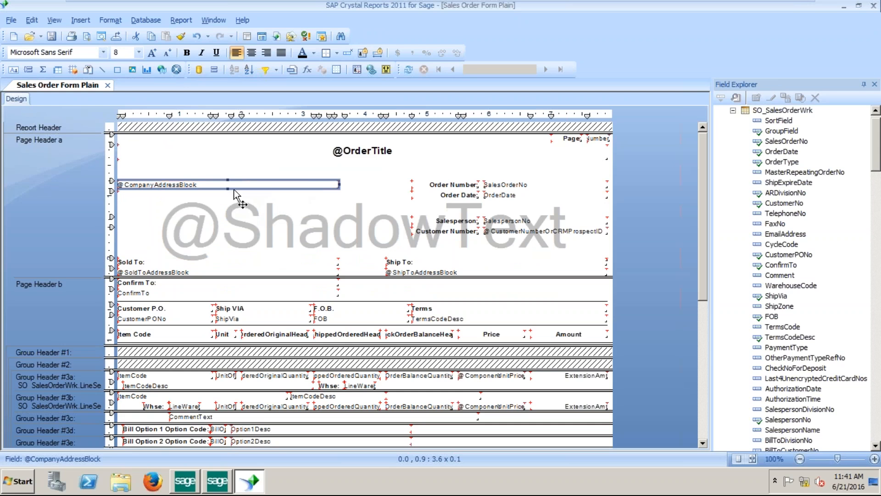
pyautogui.moveTo(229, 189); pyautogui.dragTo(229, 193)
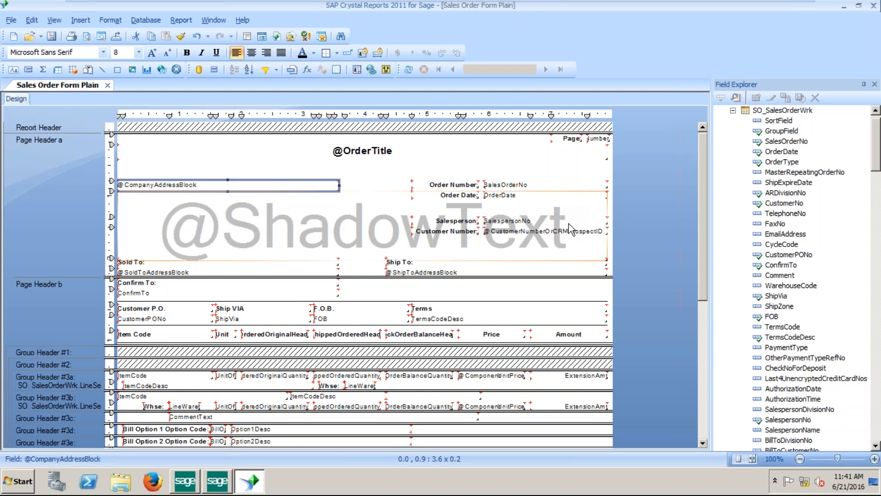
pyautogui.click(874, 6)
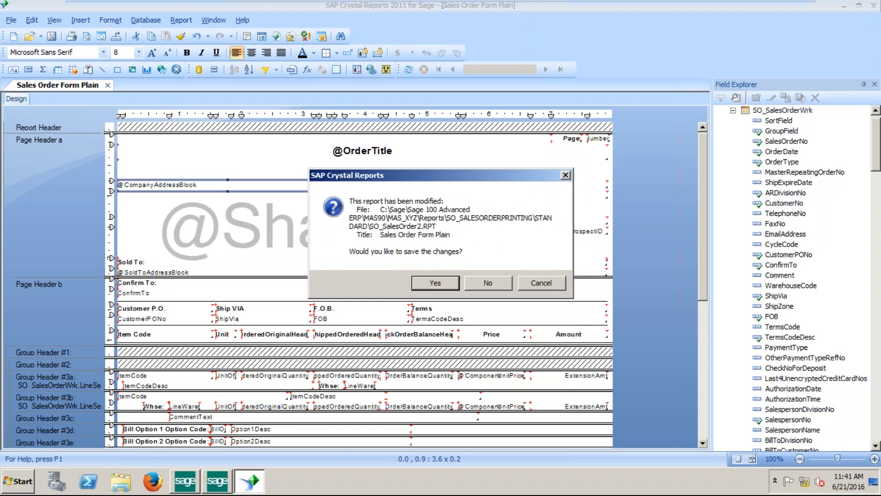
pyautogui.click(437, 287)
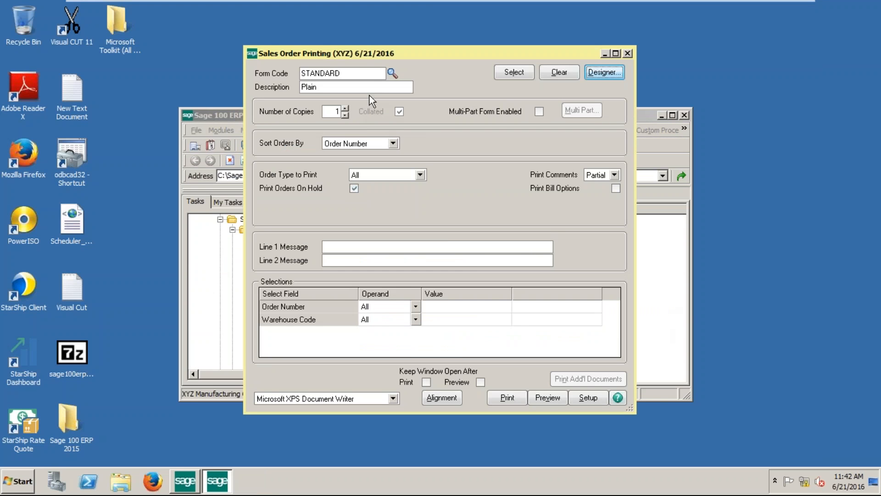
# Set the Order Number selection value to 0000020 using the Order Number List lookup.
pyautogui.click(501, 306)
pyautogui.click(516, 315)
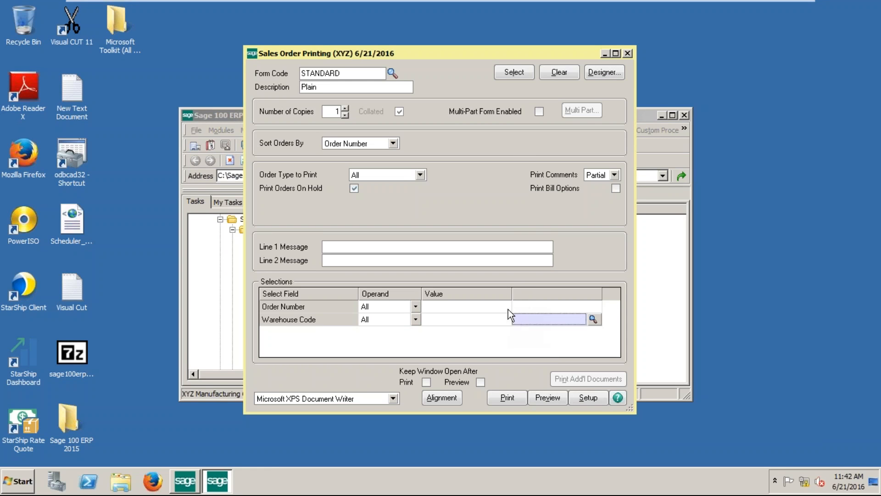
pyautogui.click(507, 305)
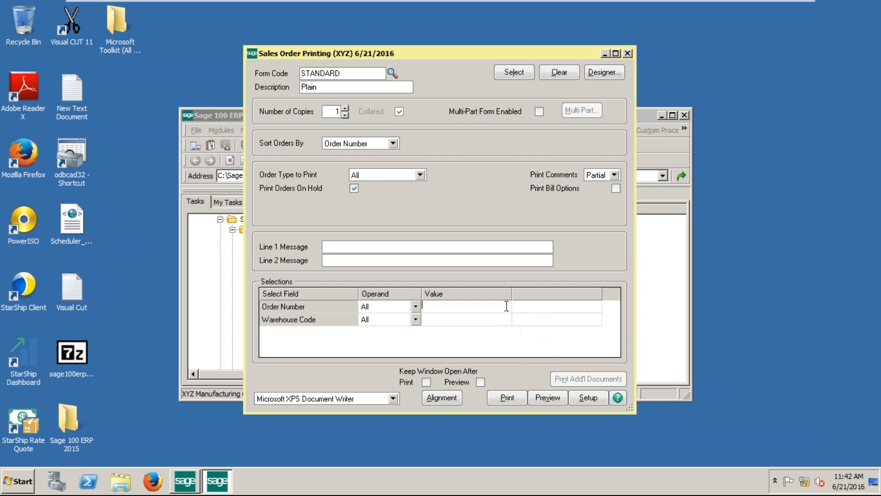
pyautogui.click(517, 322)
pyautogui.click(507, 308)
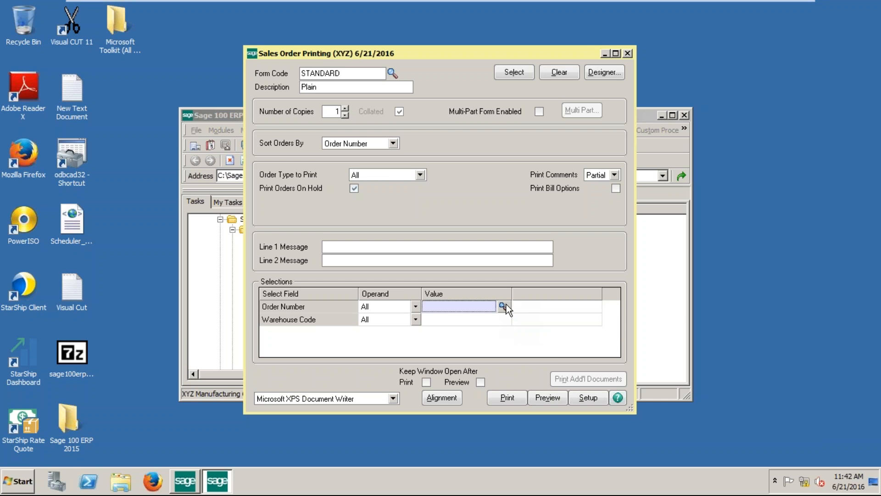
pyautogui.click(504, 306)
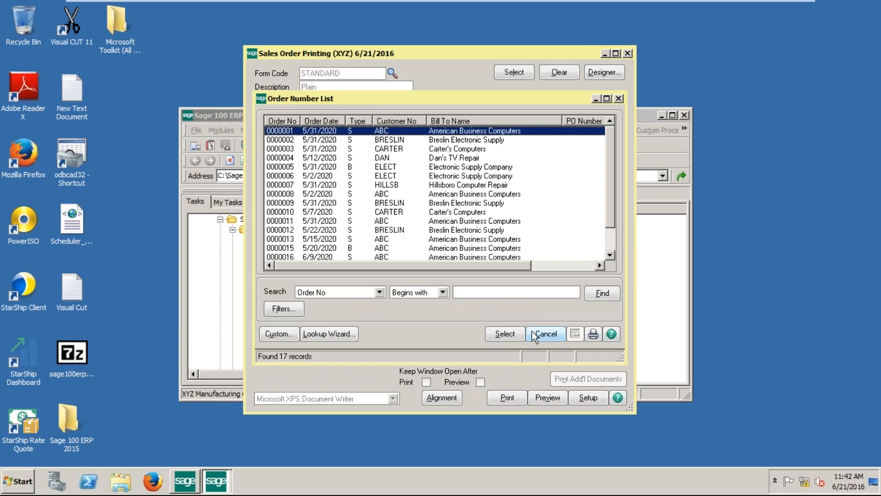
pyautogui.scroll(-1, 610, 139)
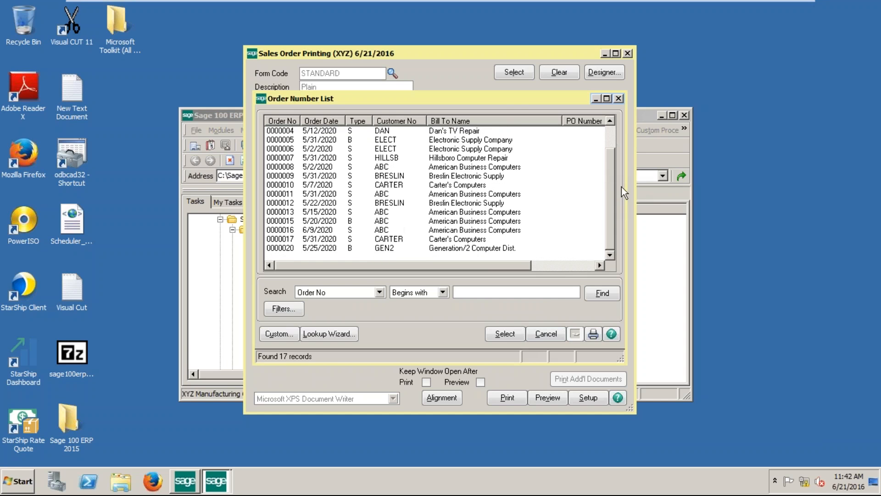
pyautogui.doubleClick(395, 248)
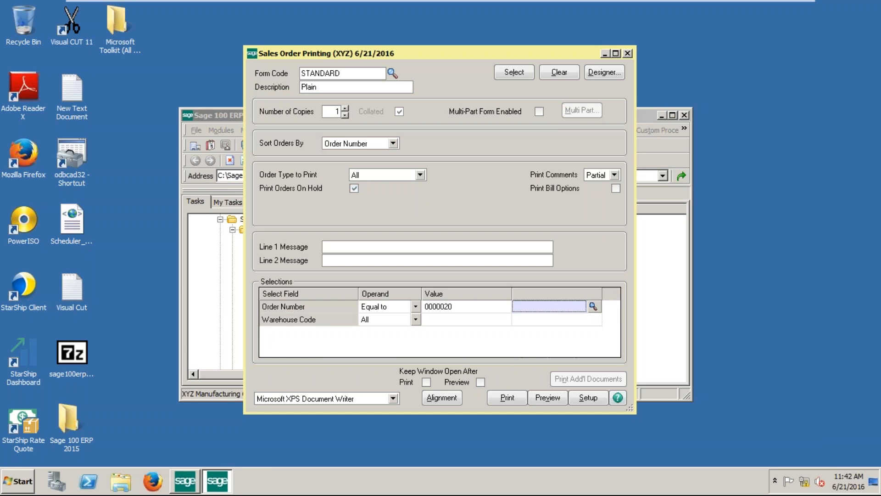
pyautogui.click(514, 76)
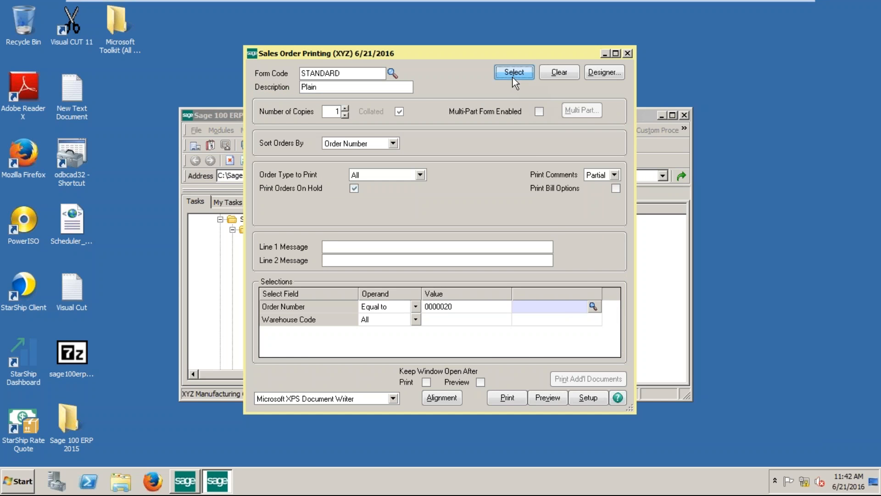
pyautogui.click(546, 399)
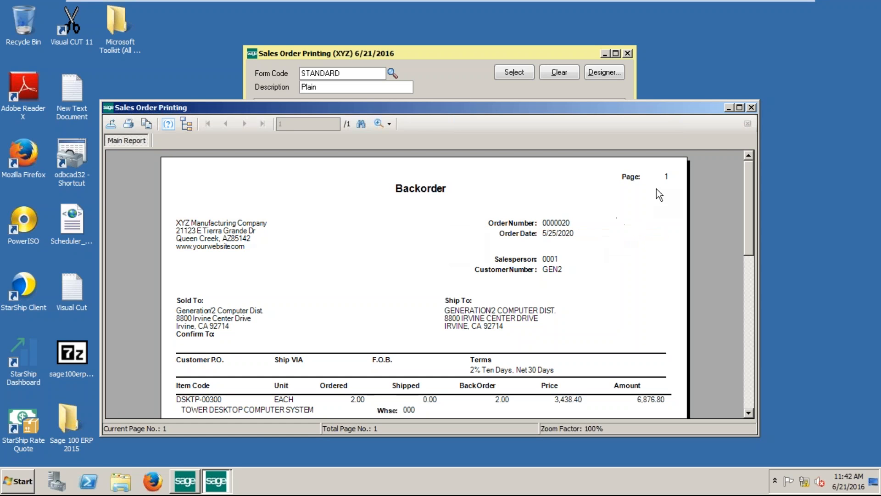
# Close the preview without picking sheets or shipping labels, then reopen the STANDARD form in Designer.
pyautogui.click(752, 108)
pyautogui.click(431, 184)
pyautogui.click(458, 181)
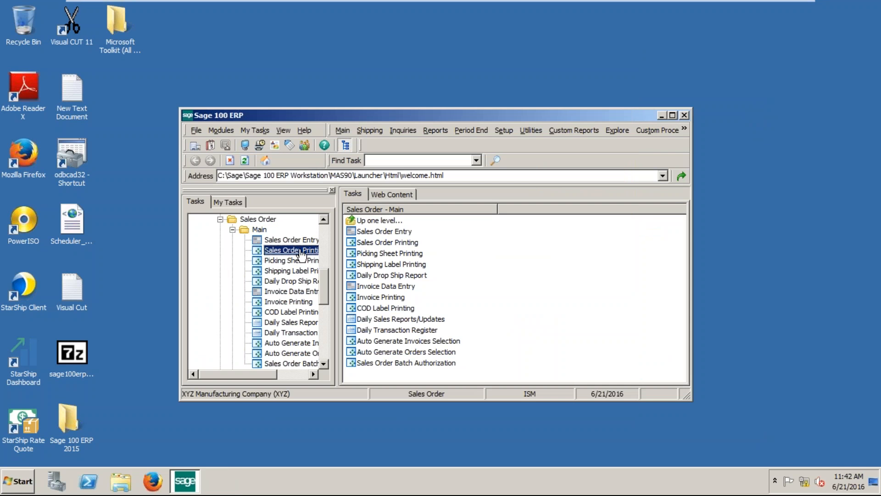
pyautogui.doubleClick(291, 251)
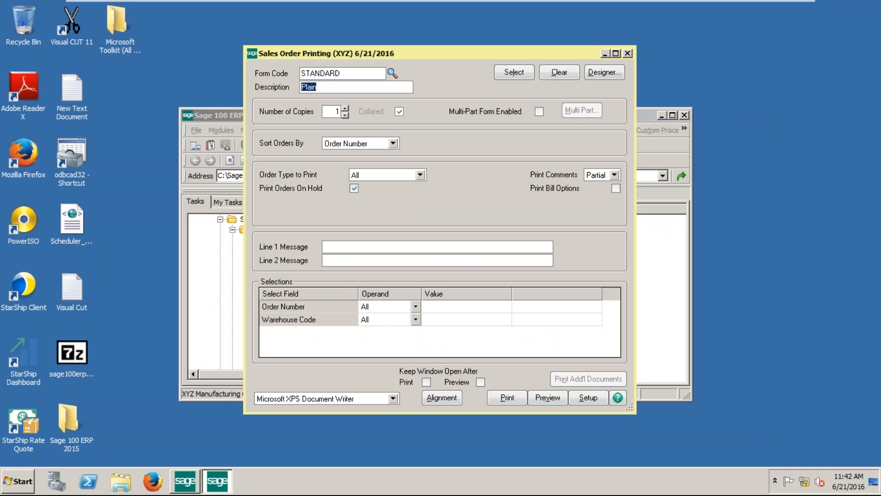
pyautogui.click(605, 72)
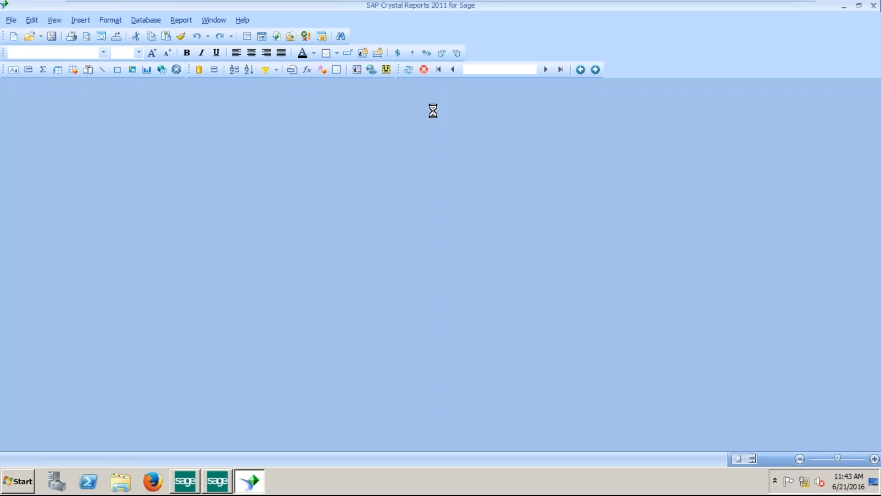
# Dismiss the printer warning and try inserting 'New Bitmap Image' as a picture, which fails as unsupported.
pyautogui.click(543, 265)
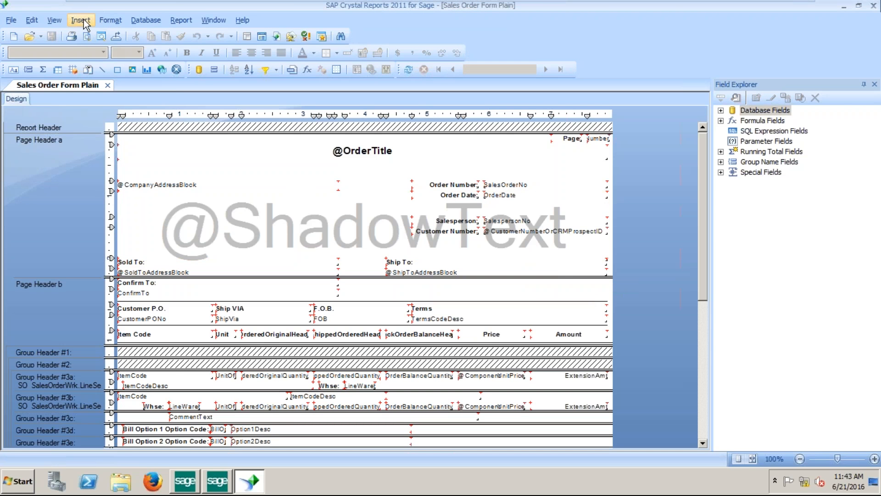
pyautogui.click(81, 21)
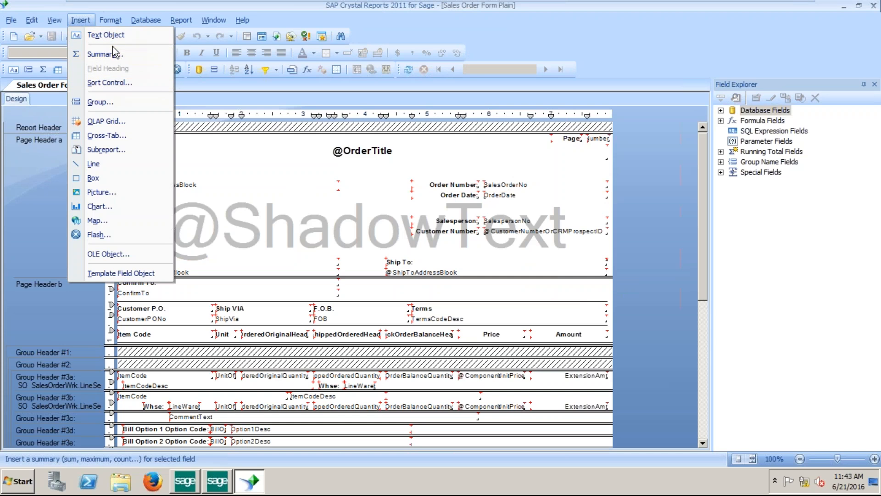
pyautogui.click(118, 193)
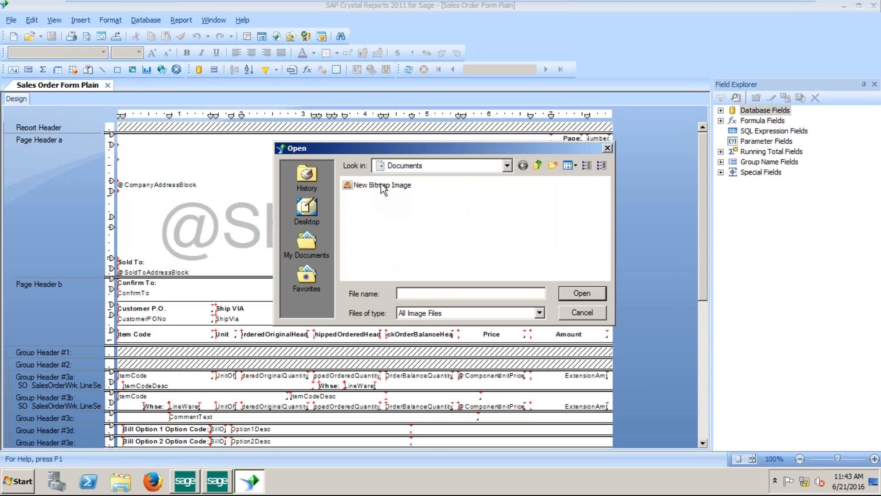
pyautogui.click(384, 186)
pyautogui.click(574, 294)
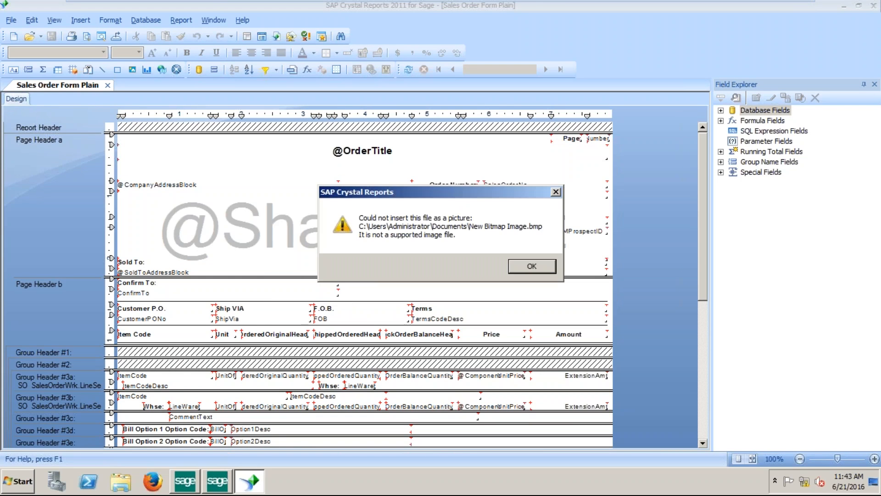
pyautogui.click(536, 266)
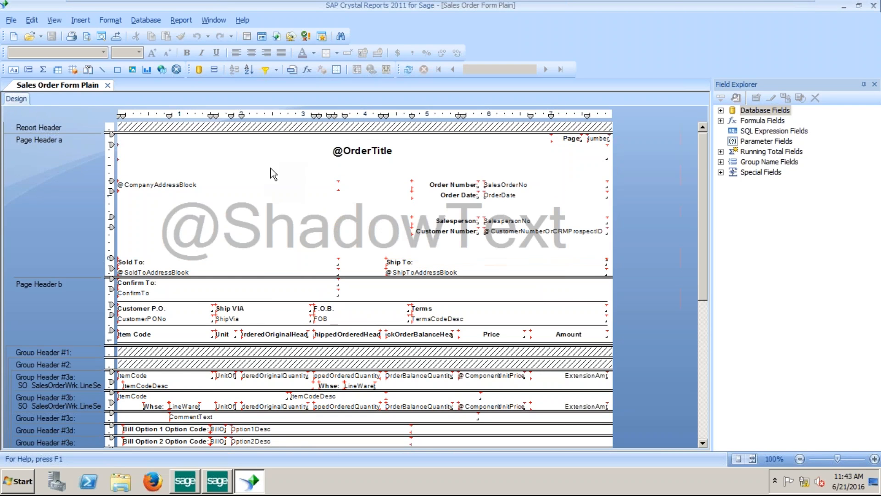
pyautogui.click(141, 155)
pyautogui.click(139, 169)
# Browse the Desktop and My Documents for a picture, showing only bitmap files.
pyautogui.click(80, 20)
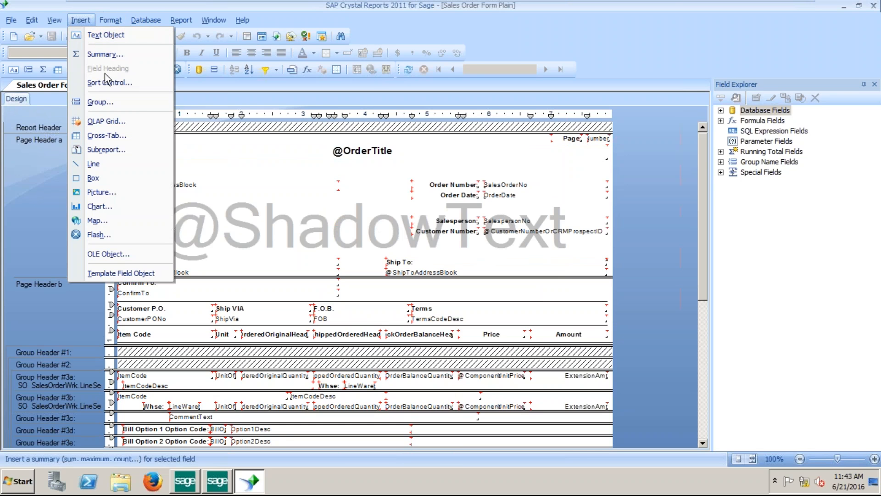
pyautogui.click(107, 192)
pyautogui.click(304, 224)
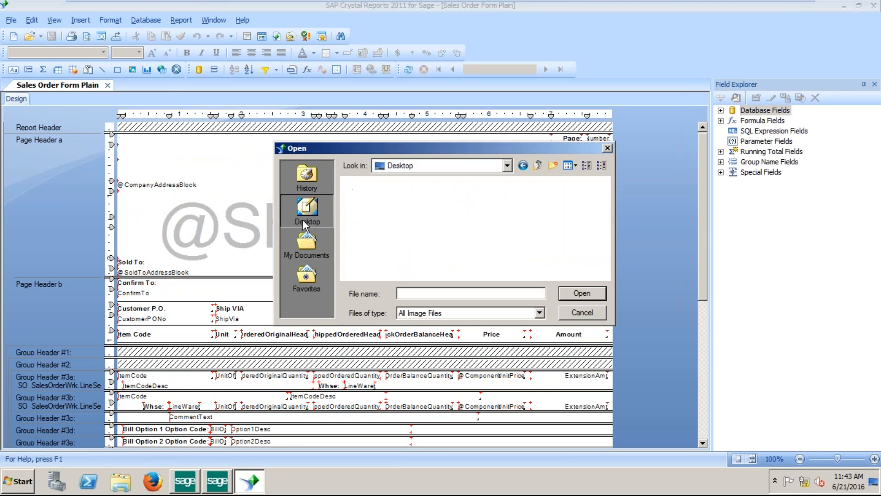
pyautogui.click(307, 245)
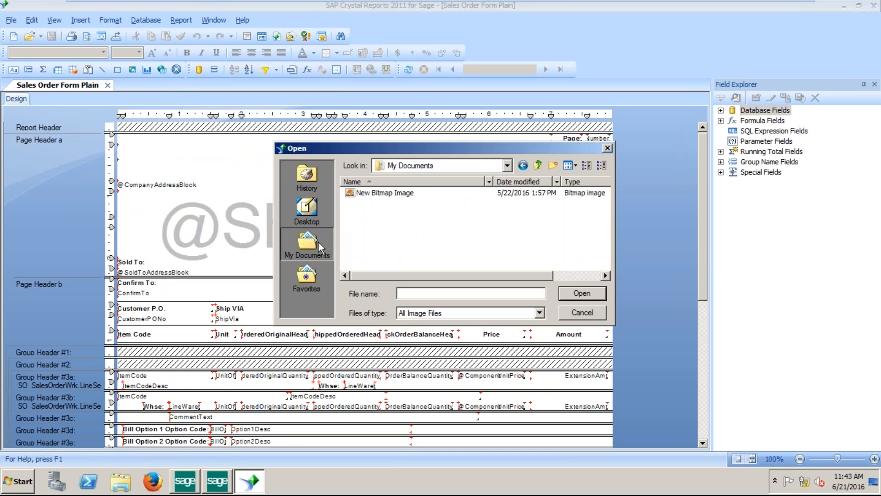
pyautogui.click(540, 312)
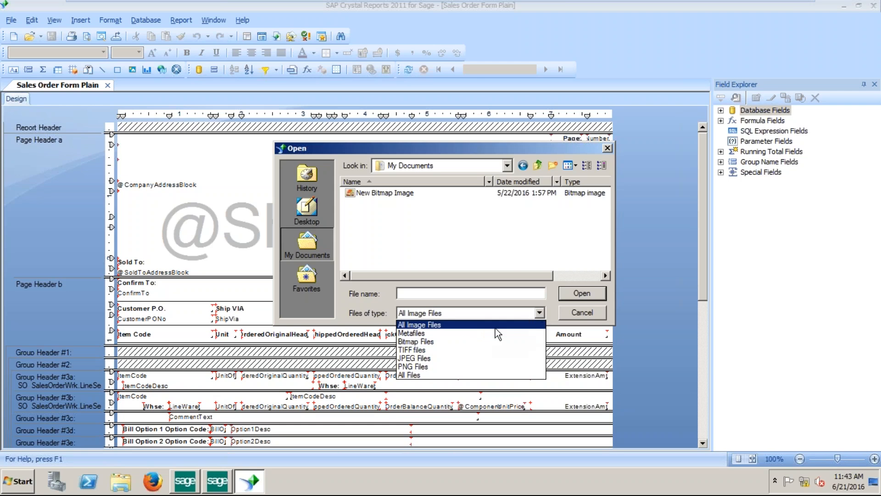
pyautogui.click(468, 341)
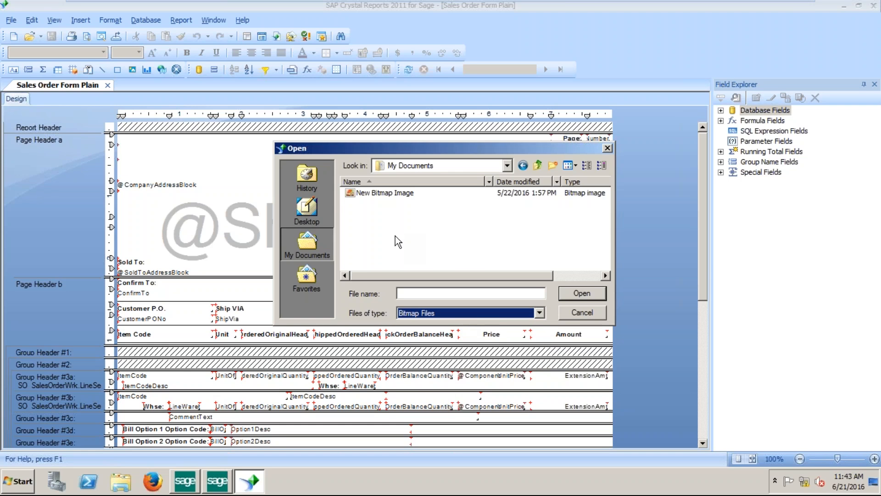
pyautogui.click(296, 211)
pyautogui.click(307, 243)
# Go to the Downloads folder on the shared folders drive, then give up choosing a picture.
pyautogui.click(507, 166)
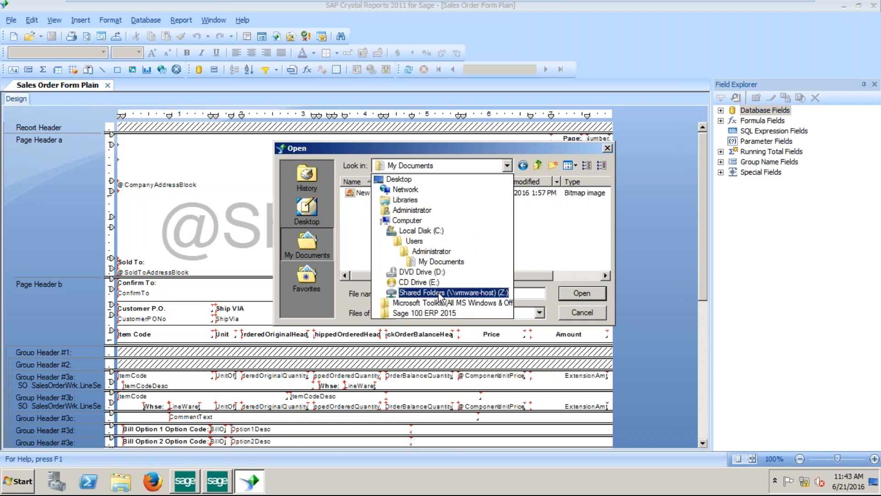
pyautogui.click(439, 295)
pyautogui.doubleClick(372, 203)
pyautogui.moveTo(606, 203); pyautogui.dragTo(617, 271)
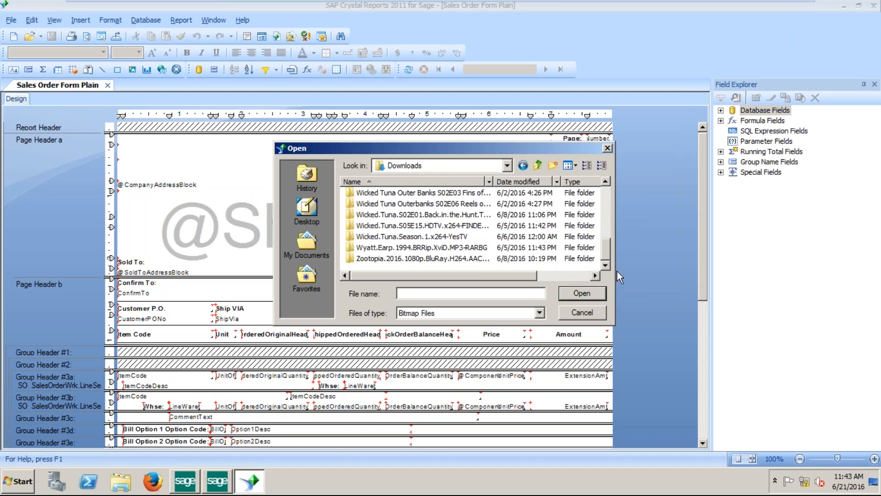
pyautogui.click(607, 148)
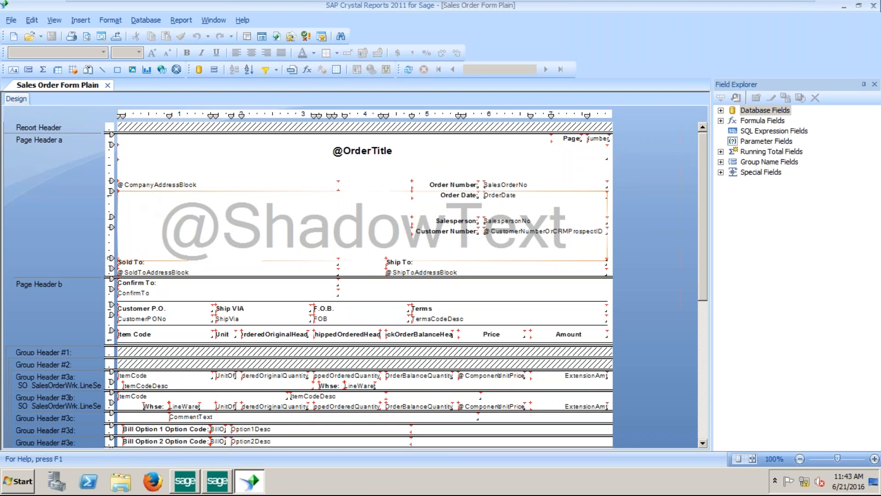
pyautogui.click(80, 20)
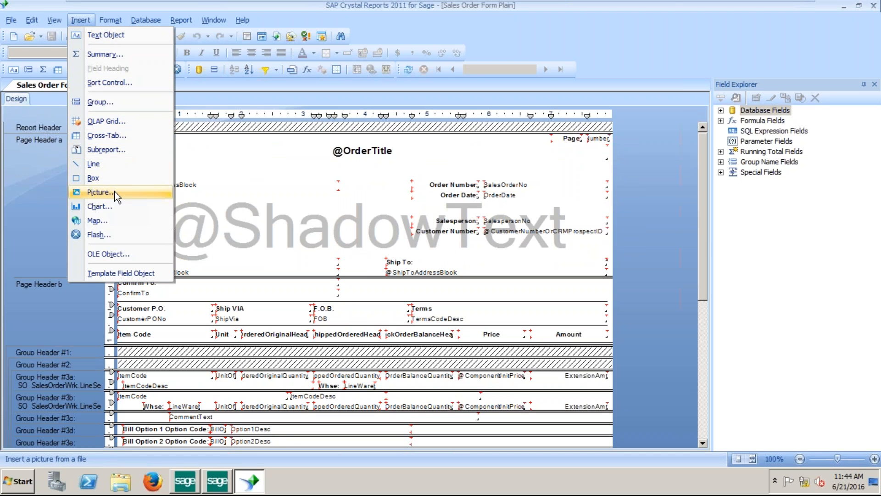
pyautogui.click(99, 192)
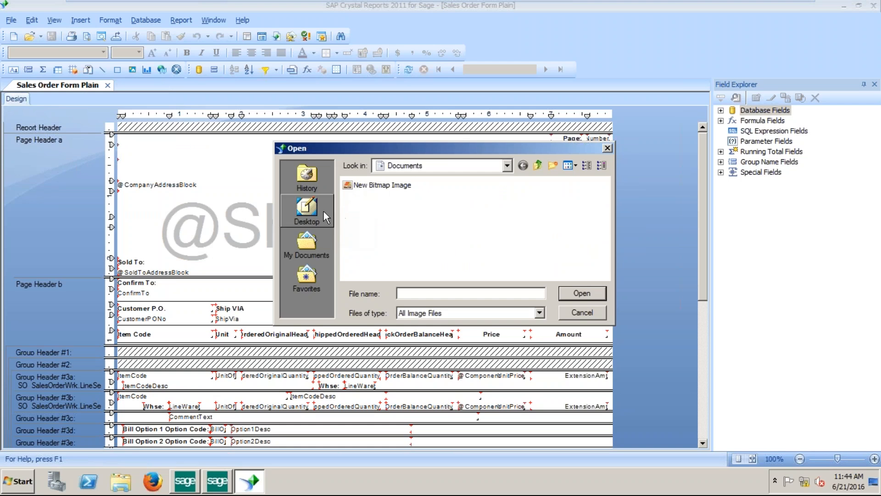
pyautogui.click(306, 244)
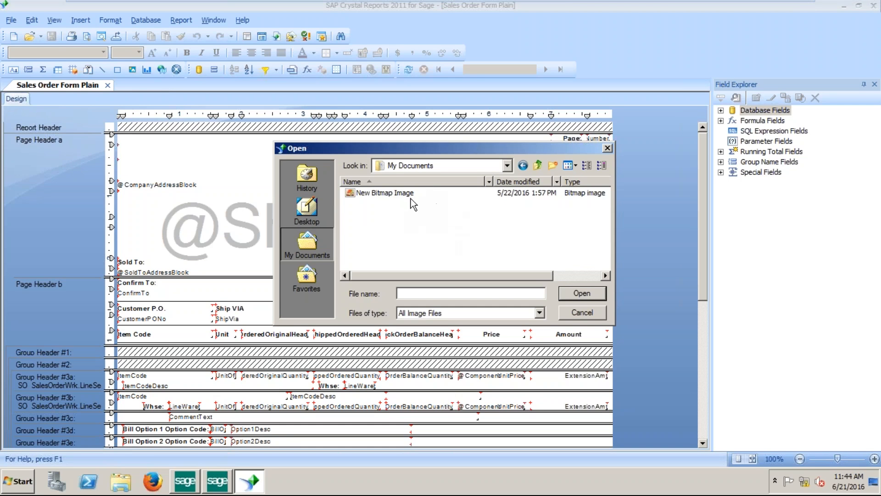
pyautogui.click(408, 195)
pyautogui.click(583, 294)
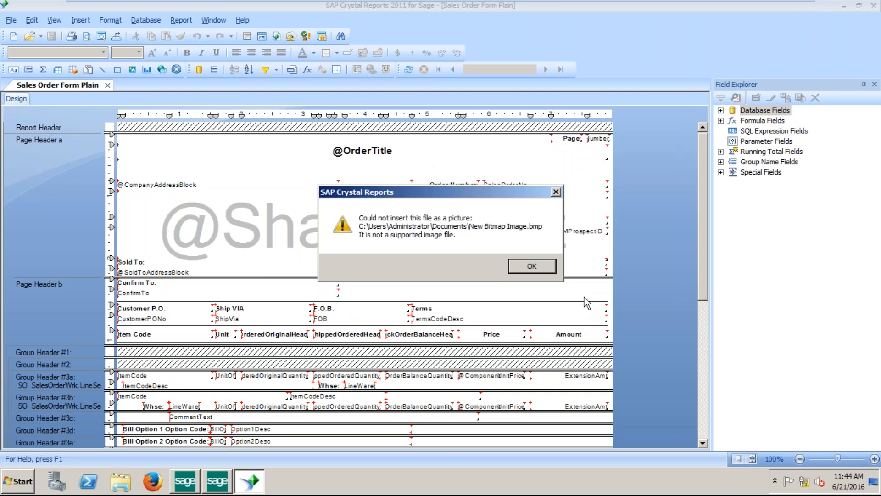
pyautogui.click(544, 268)
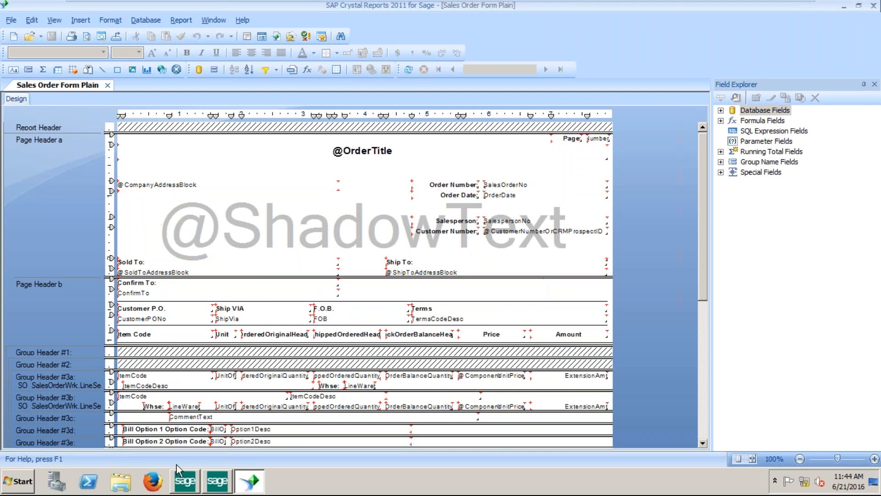
pyautogui.click(121, 482)
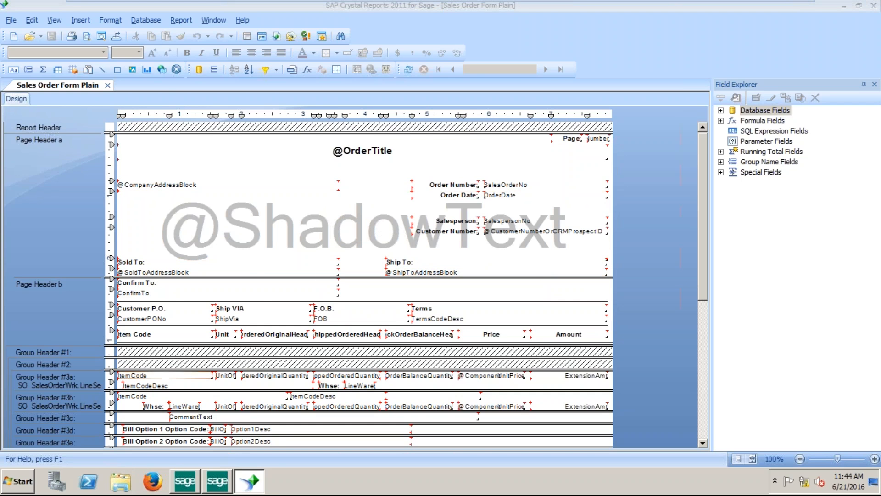
pyautogui.click(713, 55)
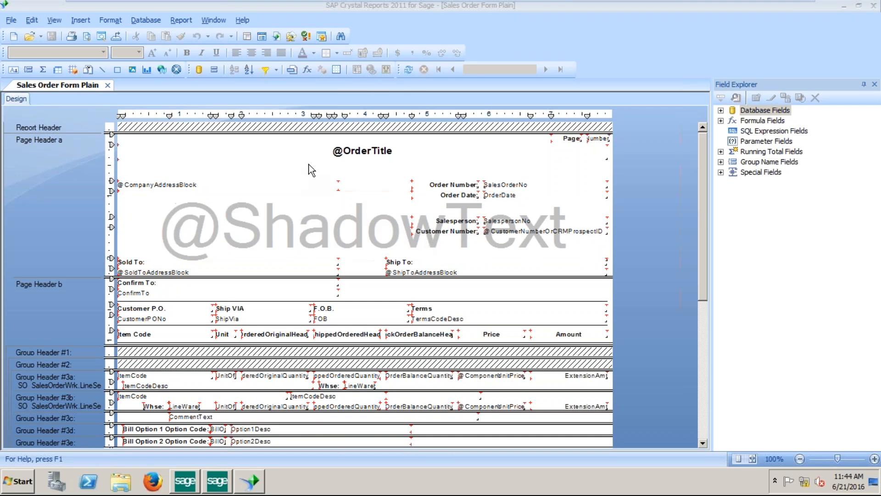
pyautogui.click(153, 481)
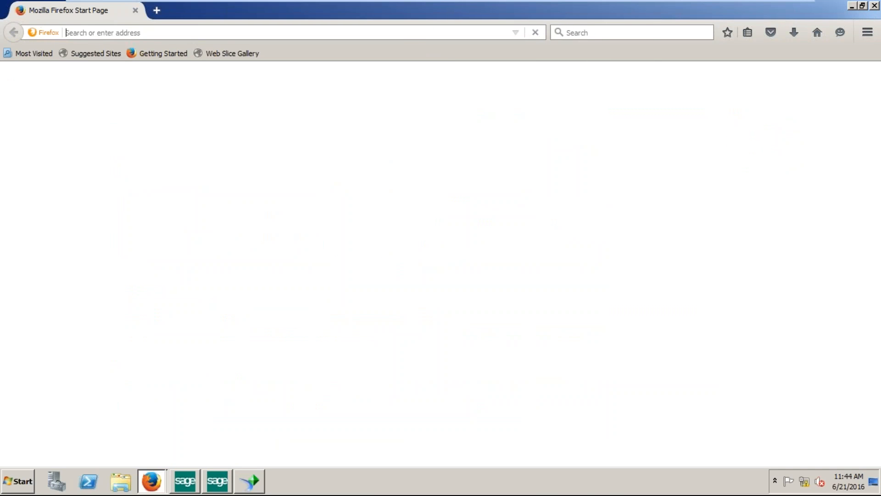
pyautogui.write('googl')
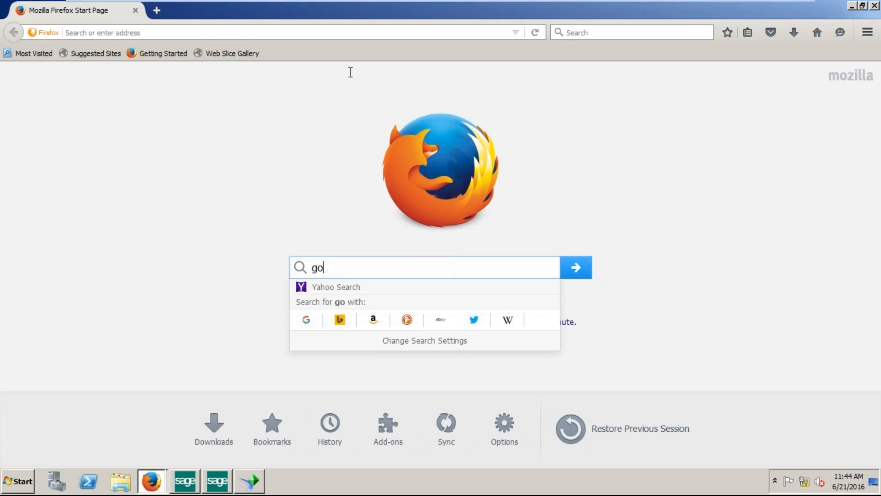
pyautogui.press('BackSpace')
pyautogui.press('BackSpace')
pyautogui.press('BackSpace')
pyautogui.press('BackSpace')
pyautogui.press('BackSpace')
pyautogui.write('logo')
pyautogui.press('Return')
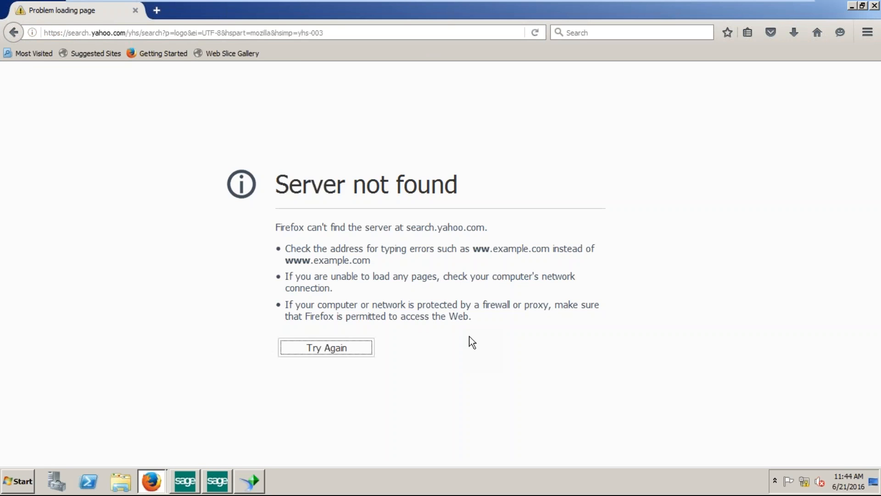
pyautogui.click(184, 33)
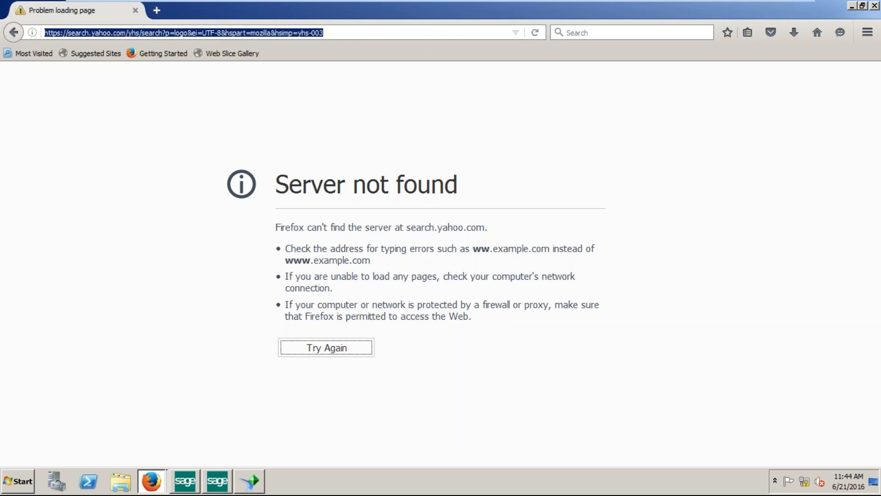
pyautogui.write('logo')
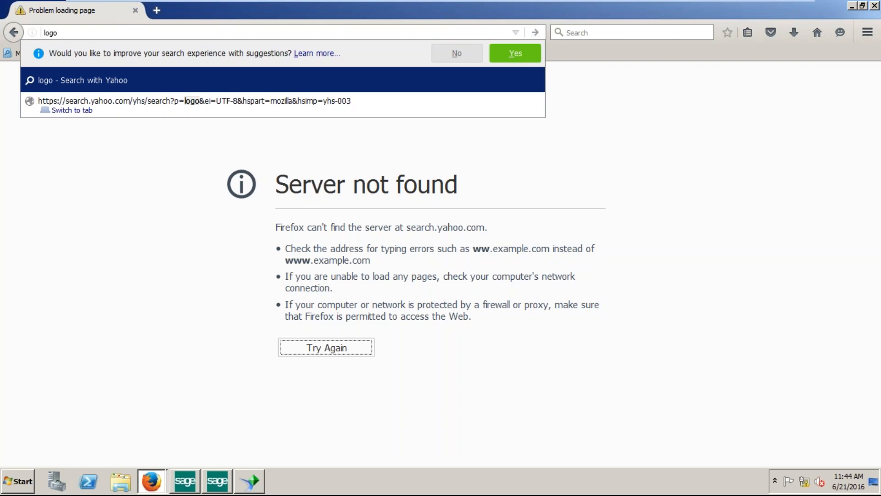
pyautogui.write(' image')
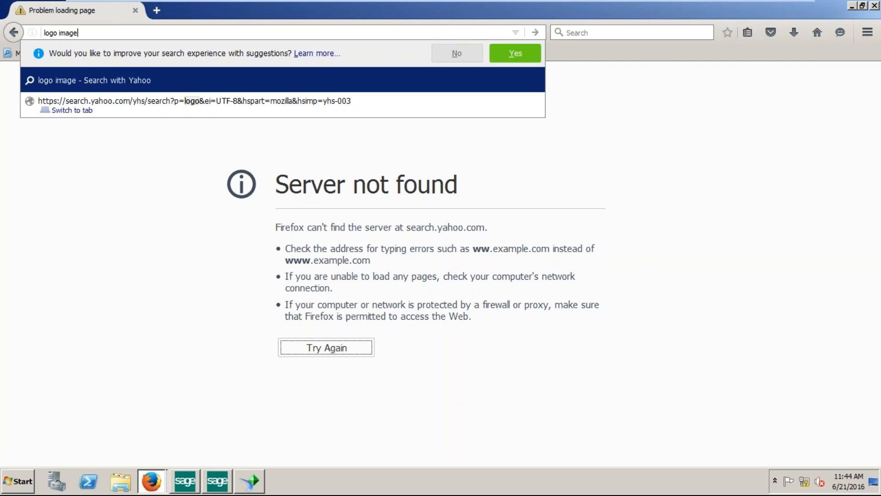
pyautogui.press('Return')
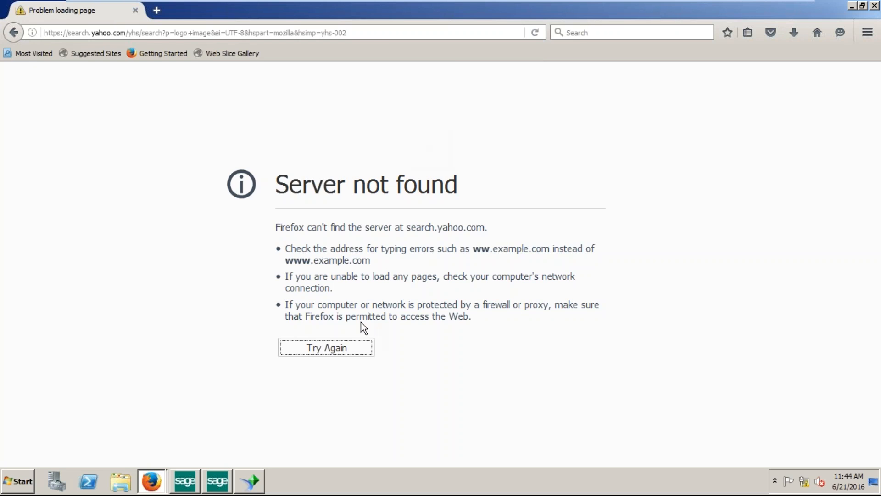
pyautogui.click(338, 352)
pyautogui.click(874, 5)
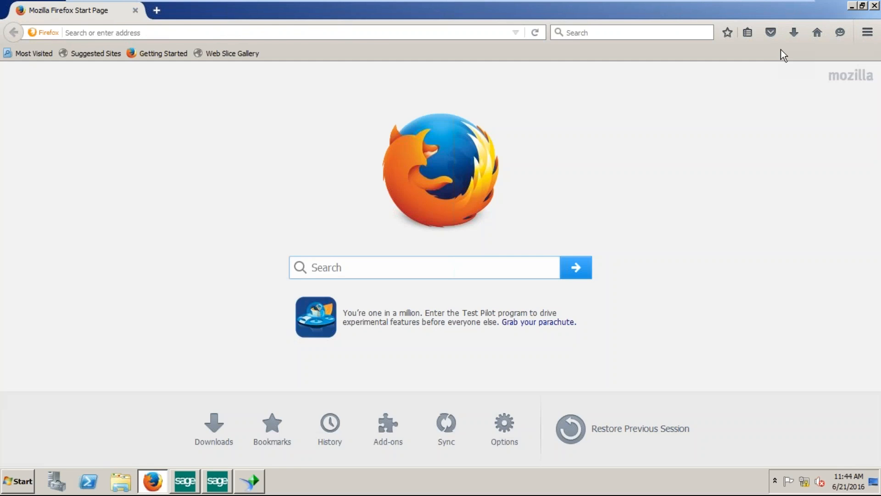
pyautogui.click(363, 268)
pyautogui.write('logo image')
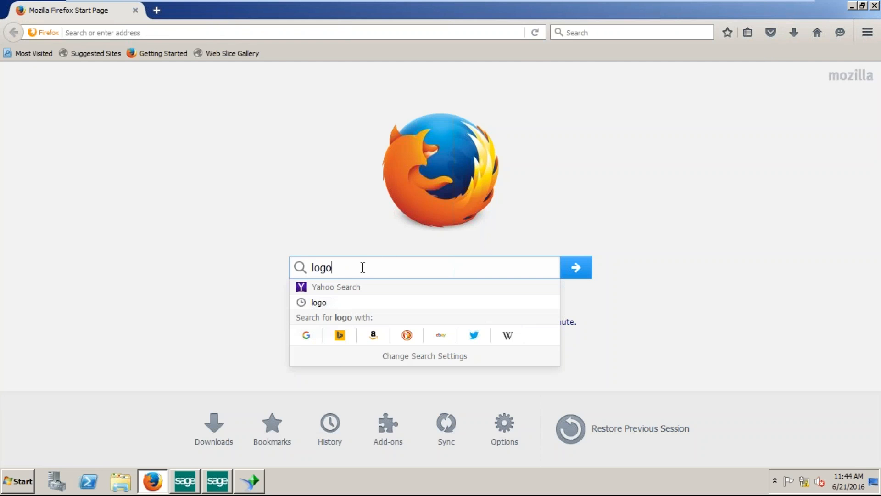
pyautogui.press('Return')
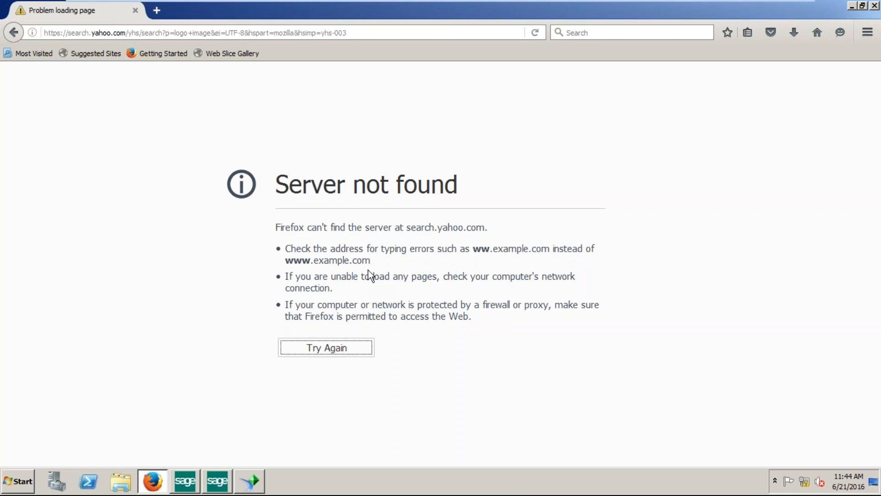
pyautogui.click(875, 6)
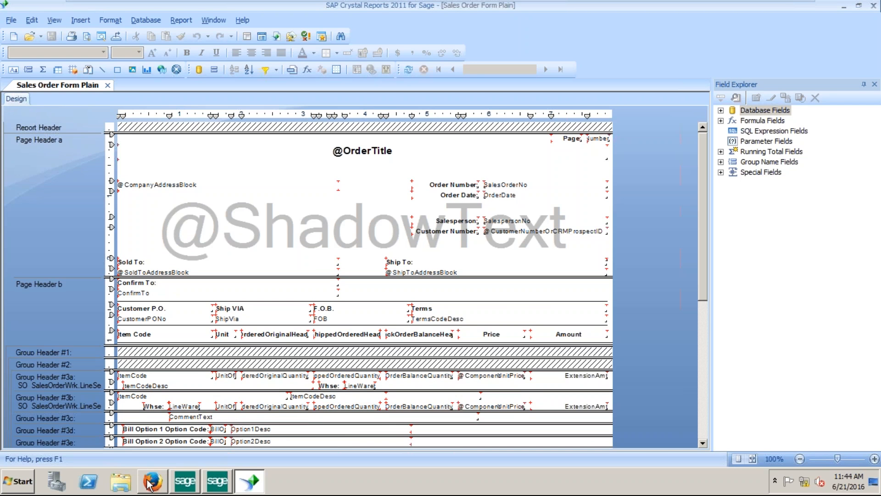
pyautogui.click(149, 482)
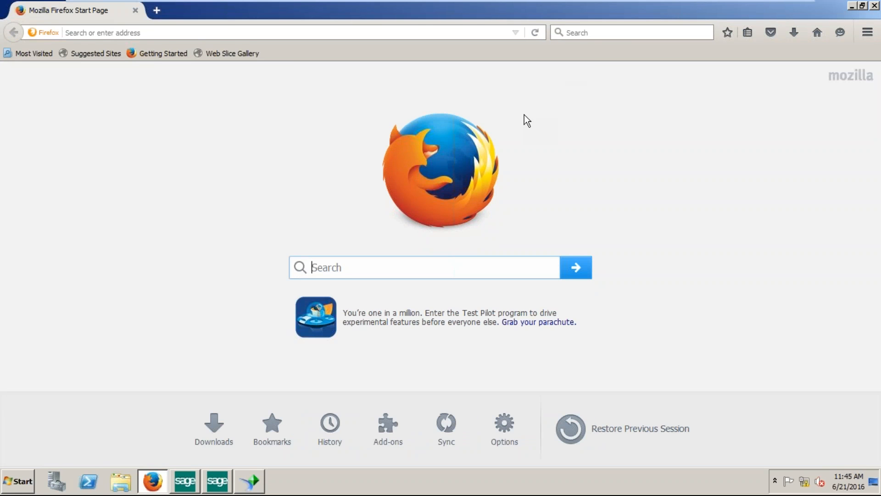
pyautogui.click(515, 33)
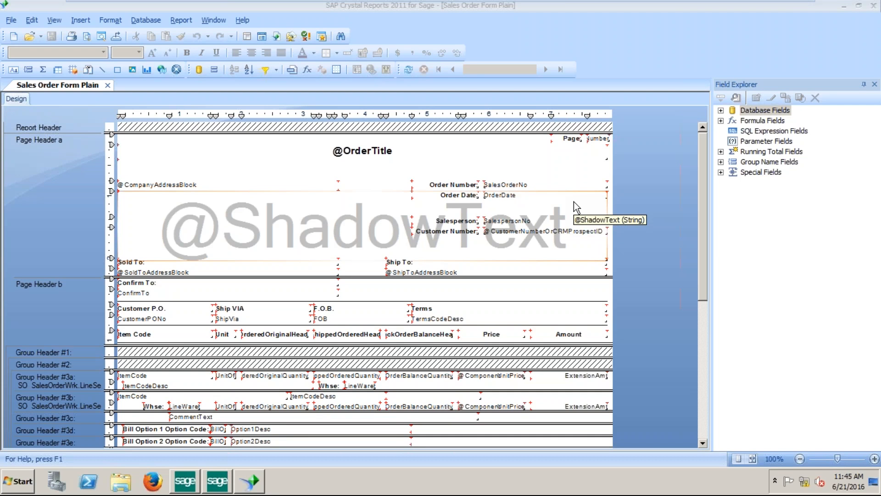
pyautogui.click(381, 161)
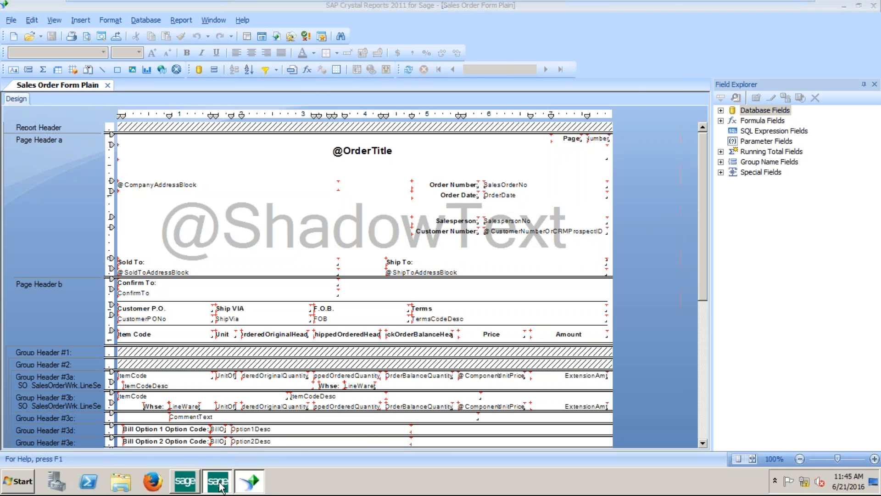
pyautogui.click(218, 483)
pyautogui.click(603, 77)
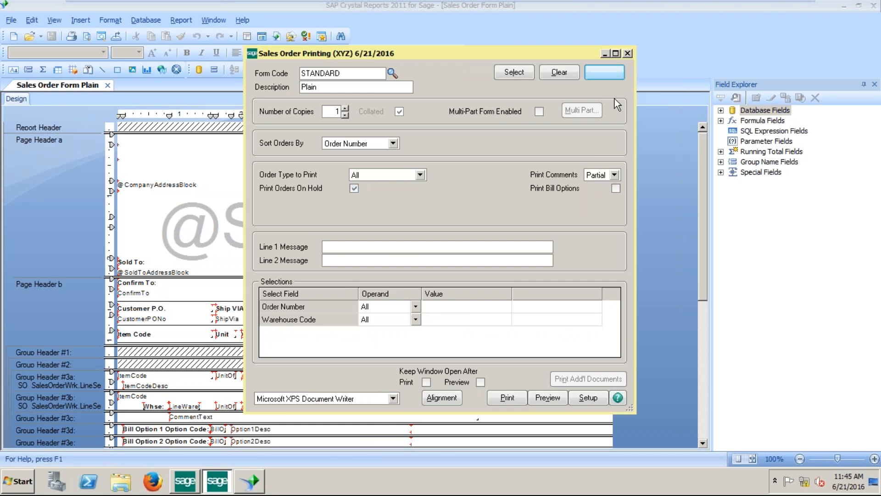
pyautogui.click(774, 145)
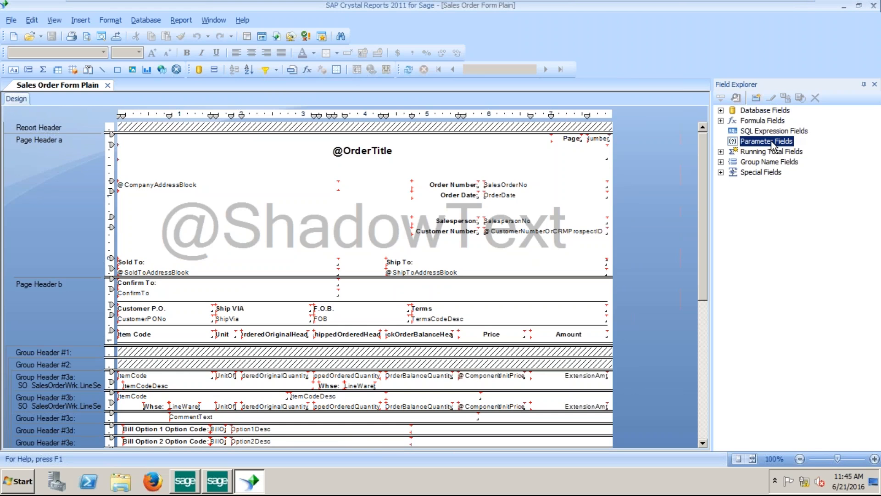
pyautogui.rightClick(774, 145)
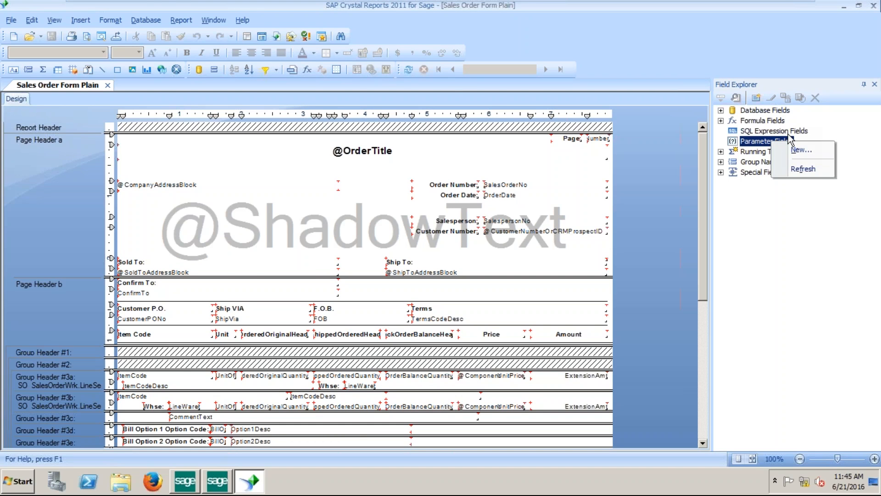
pyautogui.click(186, 20)
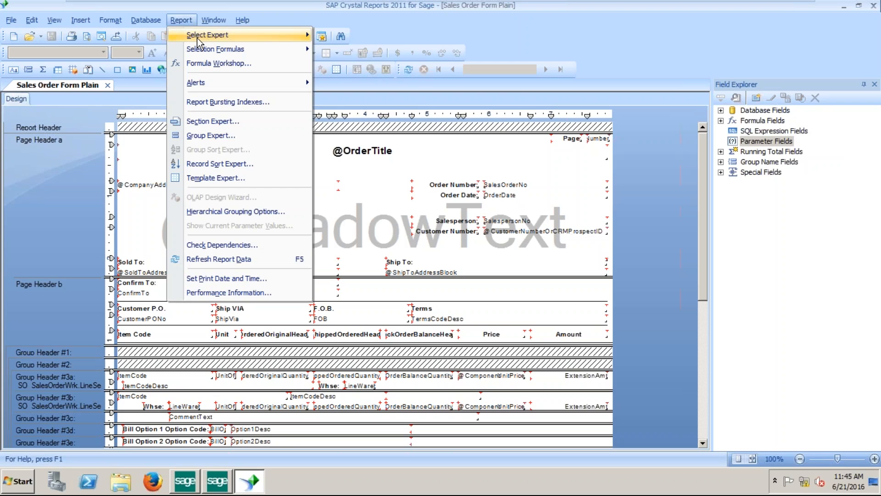
pyautogui.moveTo(198, 39)
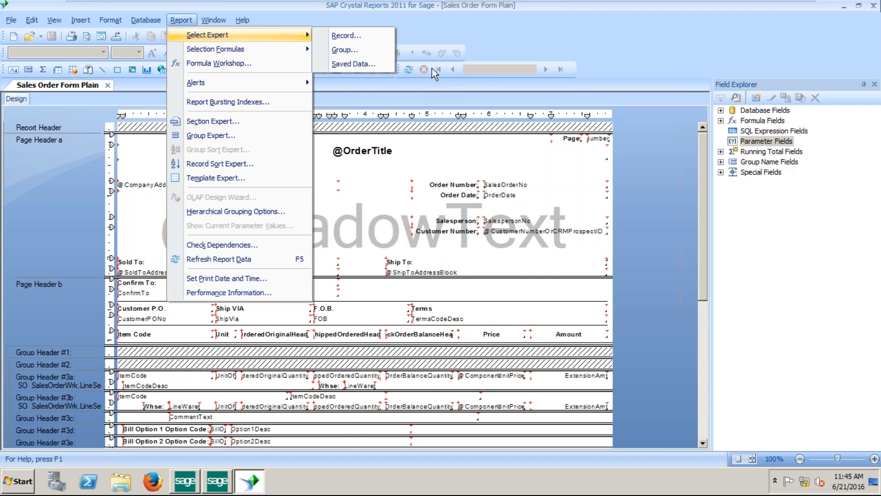
pyautogui.click(350, 37)
pyautogui.click(533, 201)
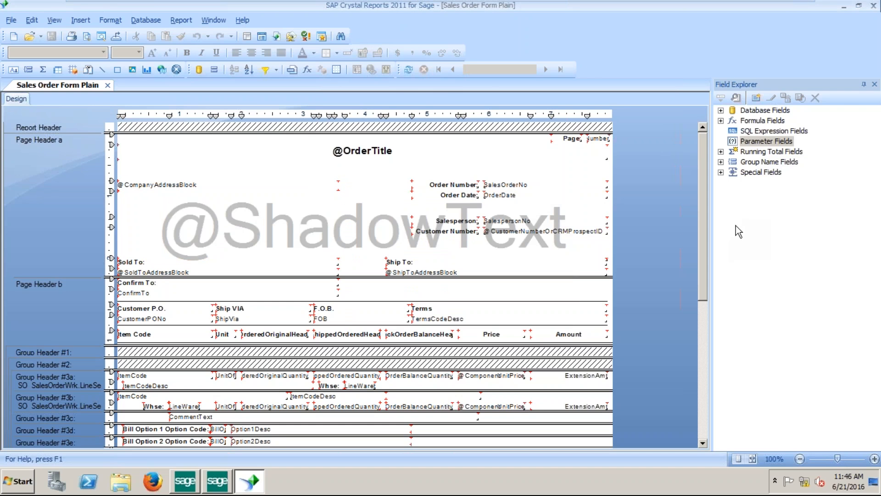
# Close Crystal Reports and the Sales Order Printing window, then move the Sage 100 ERP window up.
pyautogui.click(875, 6)
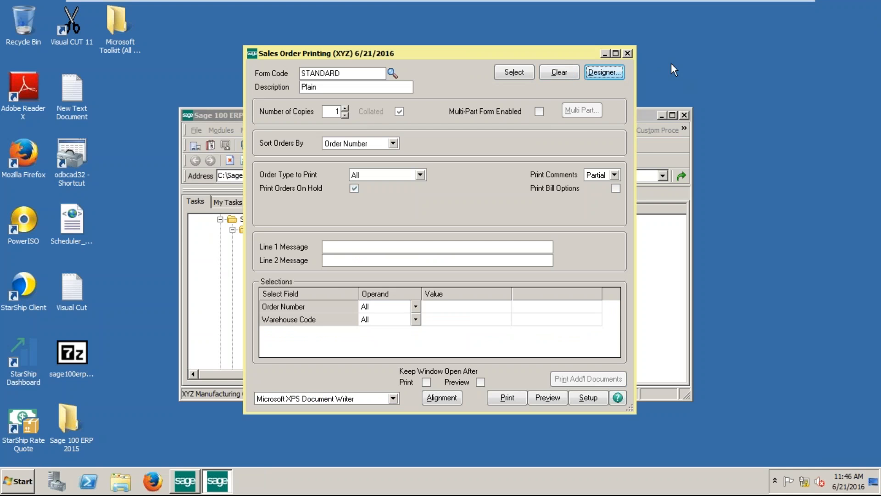
pyautogui.click(631, 54)
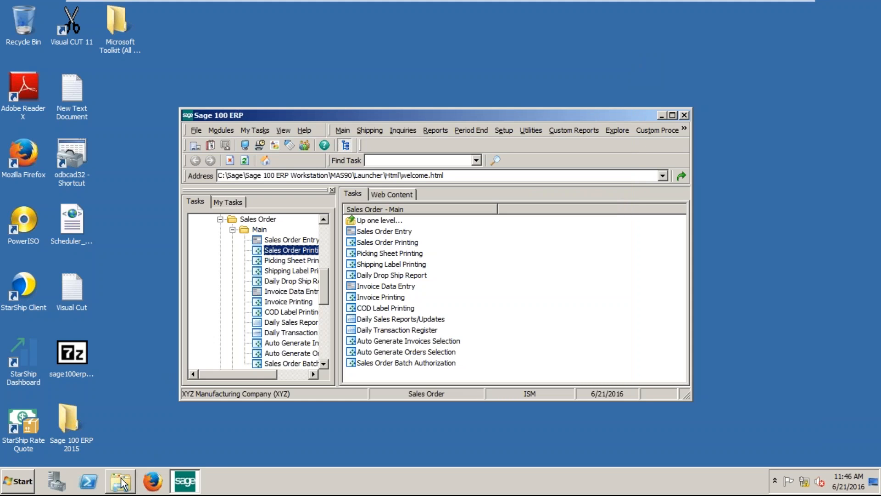
pyautogui.doubleClick(304, 252)
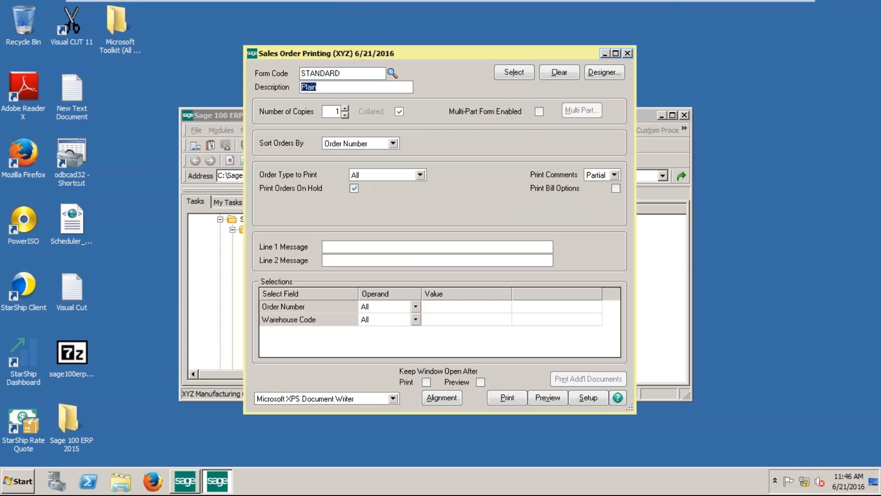
pyautogui.click(628, 54)
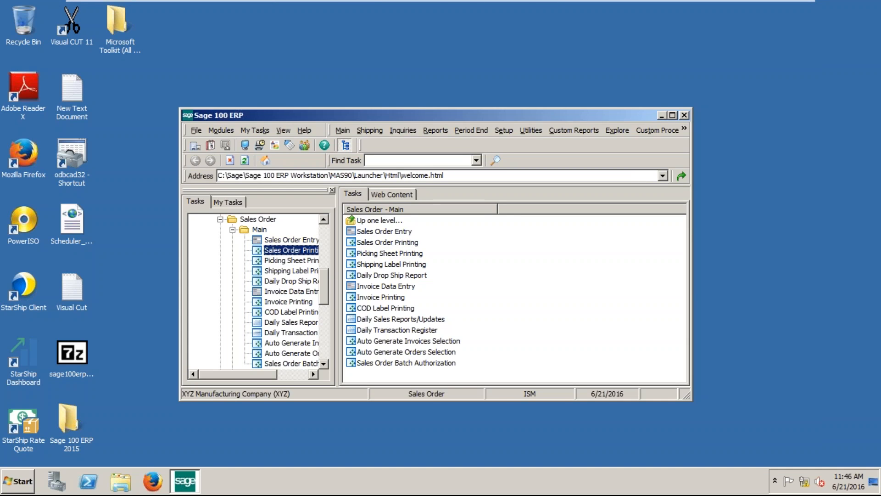
pyautogui.moveTo(458, 110); pyautogui.dragTo(469, 38)
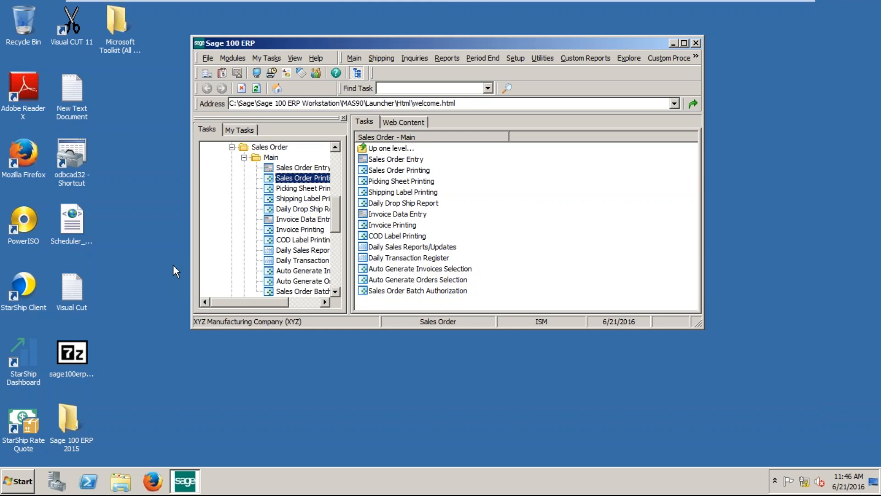
# Launch Crystal Reports 2011 for Sage, start a blank report, and expand My Connections and Create New Connection.
pyautogui.click(31, 476)
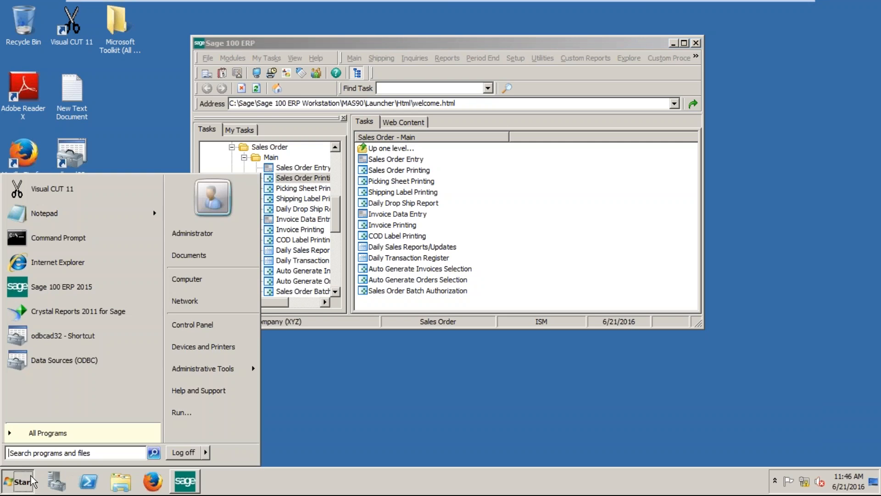
pyautogui.click(78, 316)
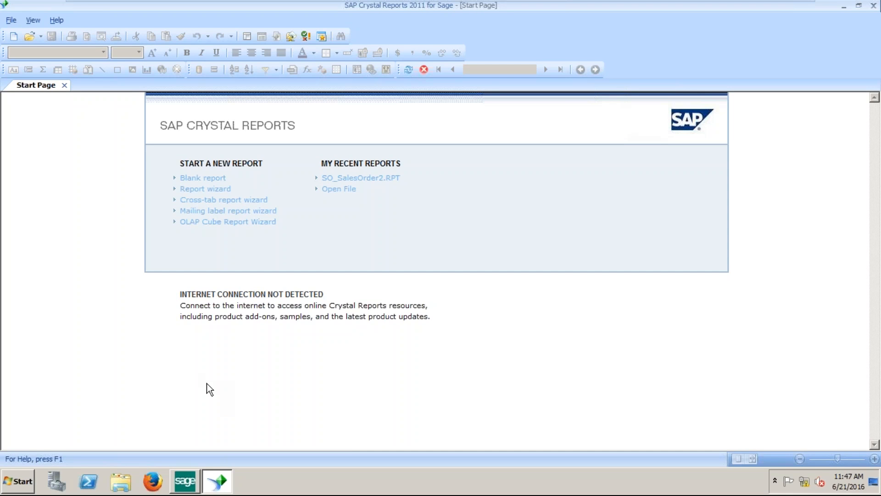
pyautogui.click(214, 185)
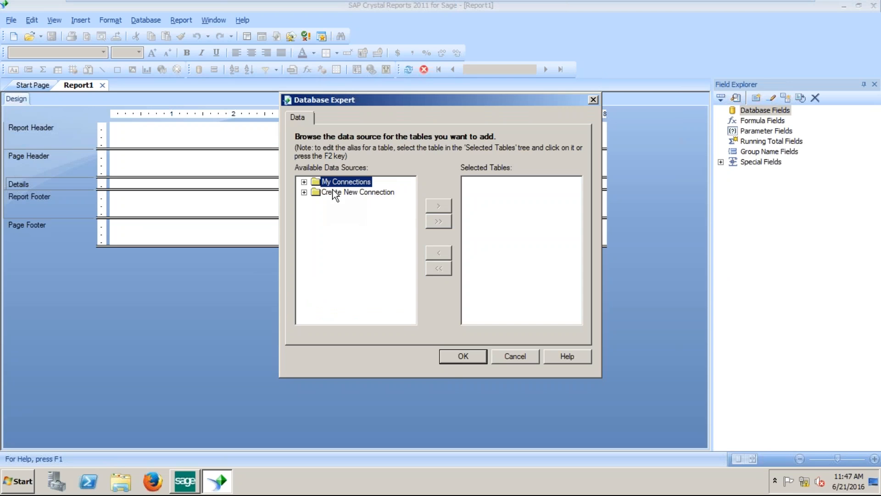
pyautogui.click(304, 182)
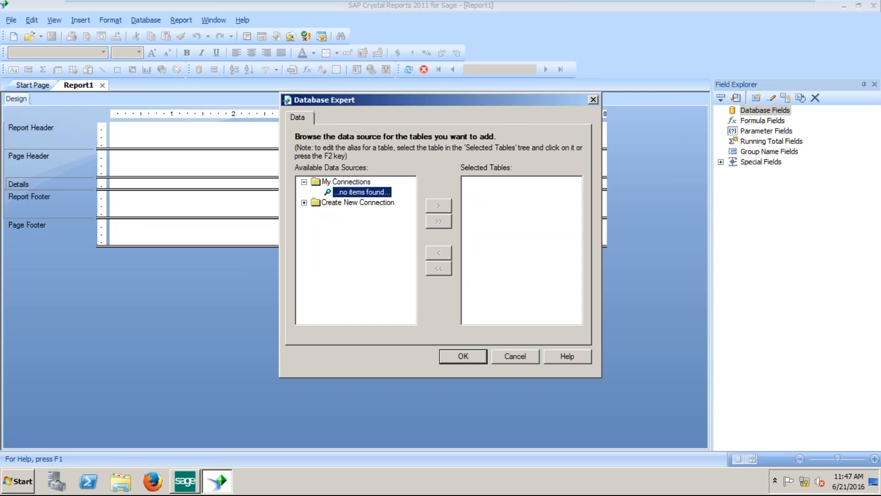
pyautogui.click(304, 204)
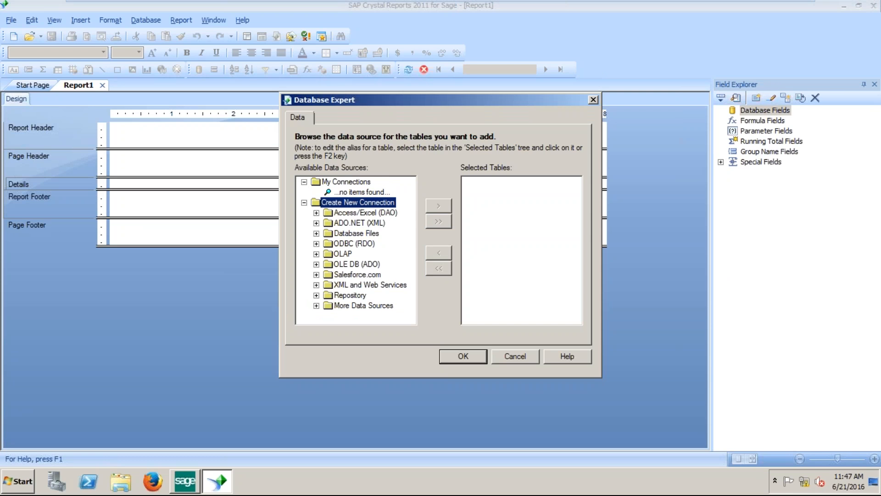
# Create a new ODBC (RDO) connection using the SOTAMAS90 data source.
pyautogui.doubleClick(342, 244)
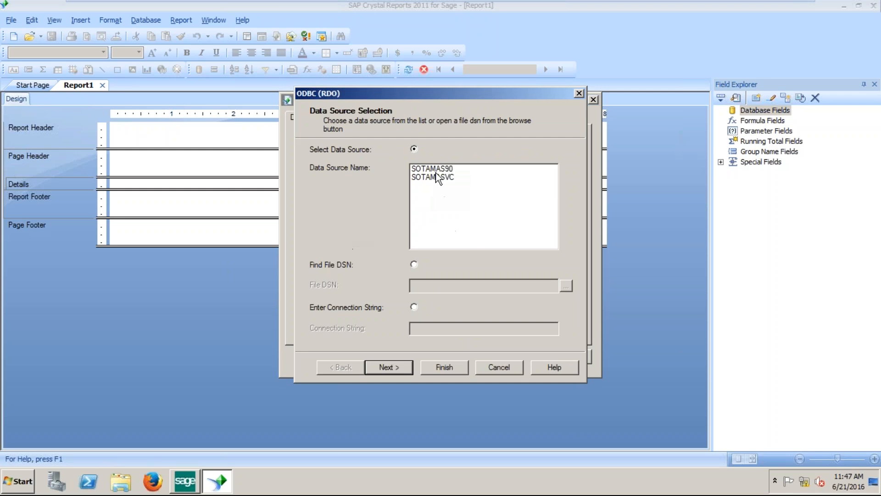
pyautogui.click(436, 171)
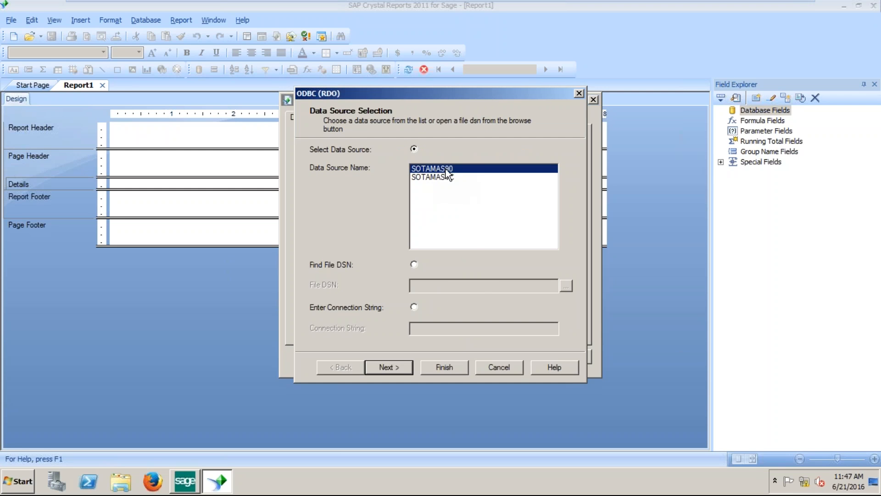
pyautogui.click(398, 362)
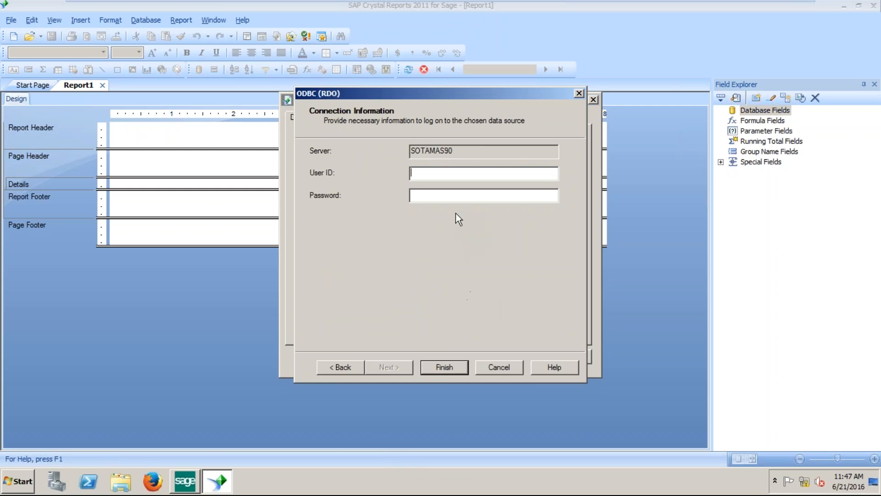
pyautogui.click(449, 155)
pyautogui.doubleClick(450, 156)
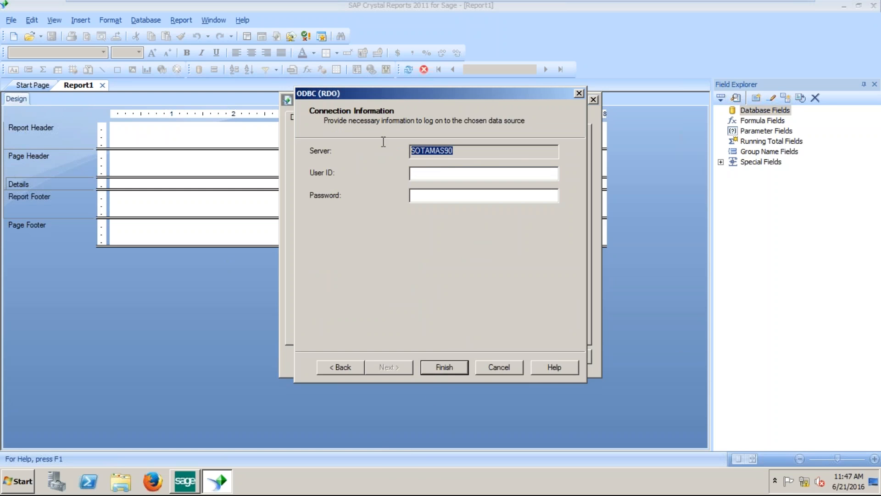
pyautogui.click(439, 368)
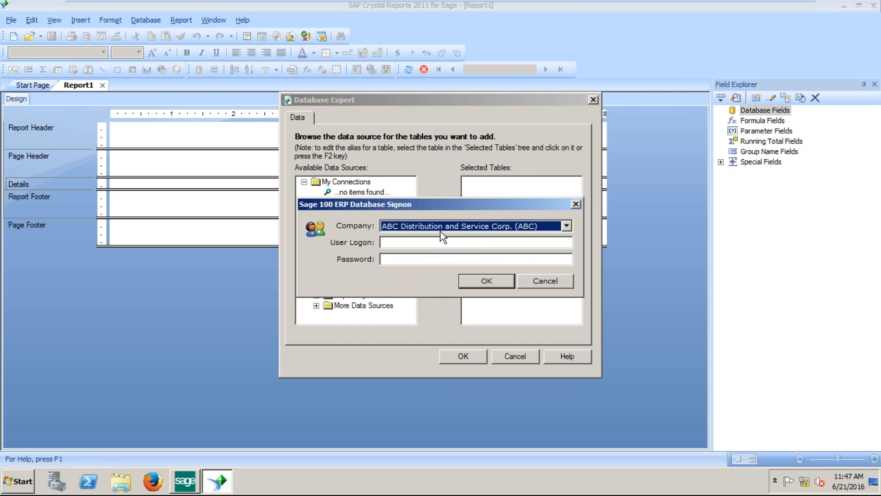
# Sign on to XYZ Manufacturing Company with the user logon and password.
pyautogui.click(440, 230)
pyautogui.click(435, 272)
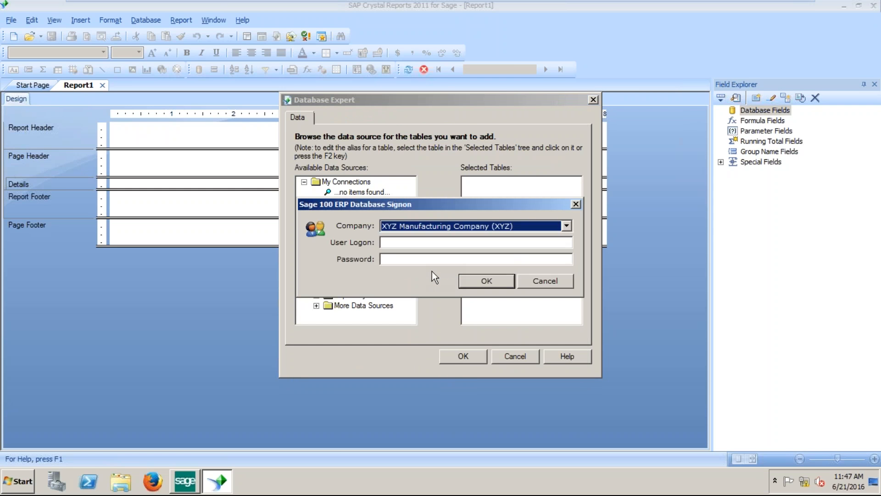
pyautogui.press('Tab')
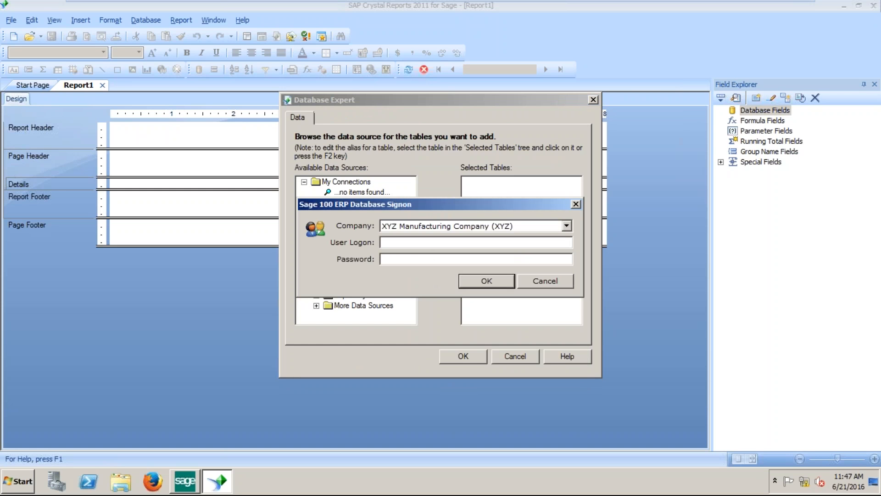
pyautogui.write('ism')
pyautogui.press('Tab')
pyautogui.write('•••••••••')
pyautogui.press('Return')
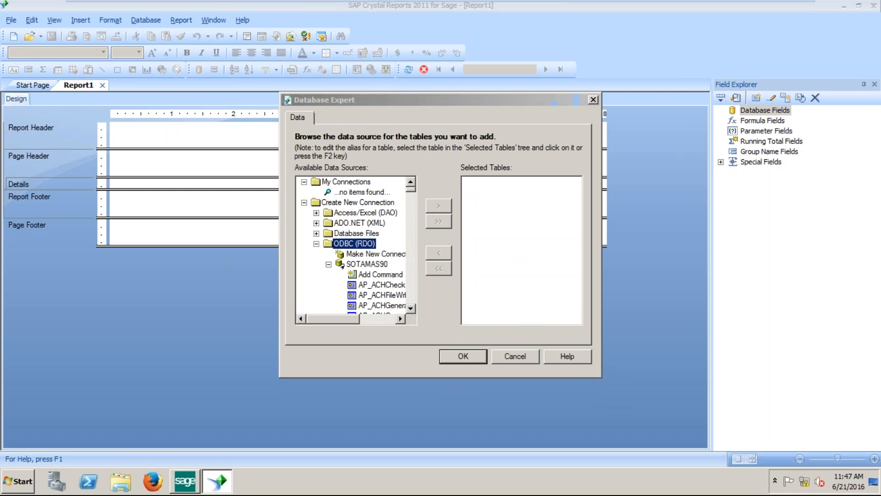
# Enlarge the Database Expert and scroll the table list to the SO invoice tables.
pyautogui.moveTo(600, 376); pyautogui.dragTo(726, 441)
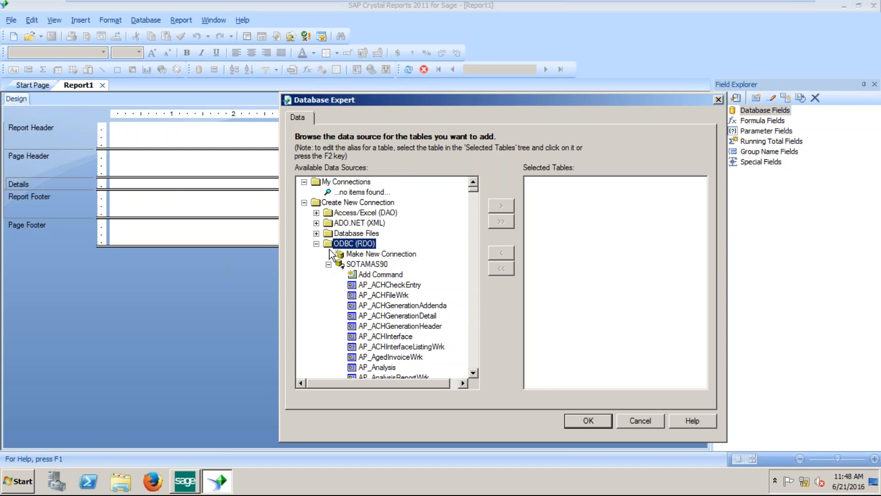
pyautogui.click(473, 371)
pyautogui.click(474, 371)
pyautogui.click(474, 372)
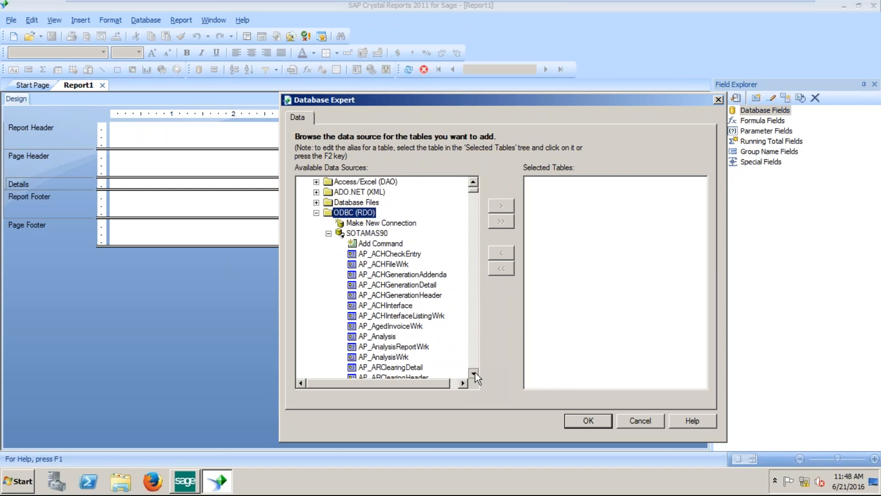
pyautogui.click(473, 371)
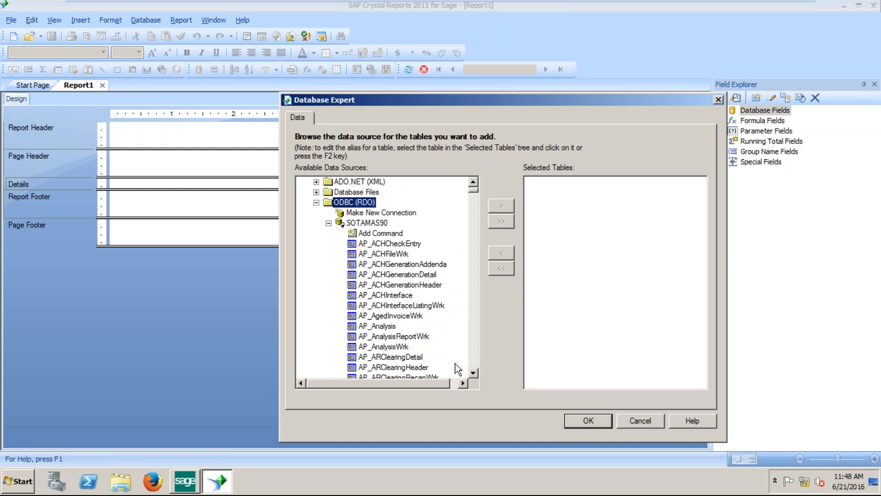
pyautogui.moveTo(469, 359); pyautogui.dragTo(477, 361)
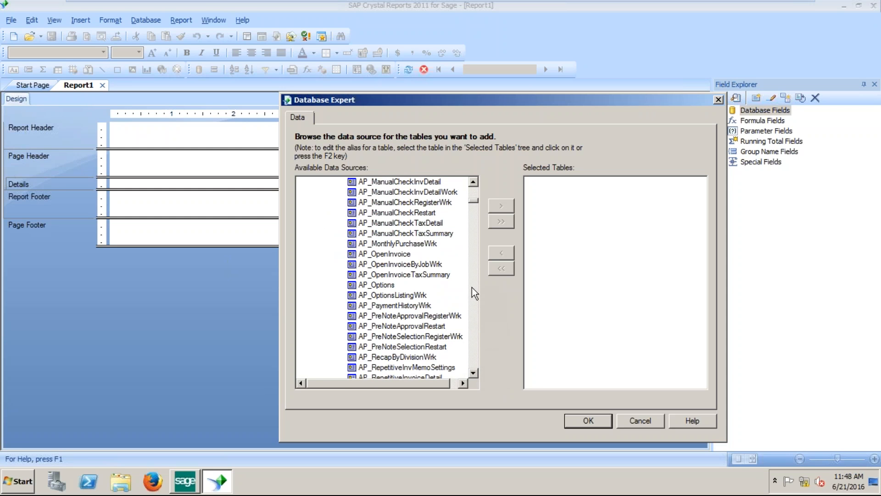
pyautogui.click(473, 329)
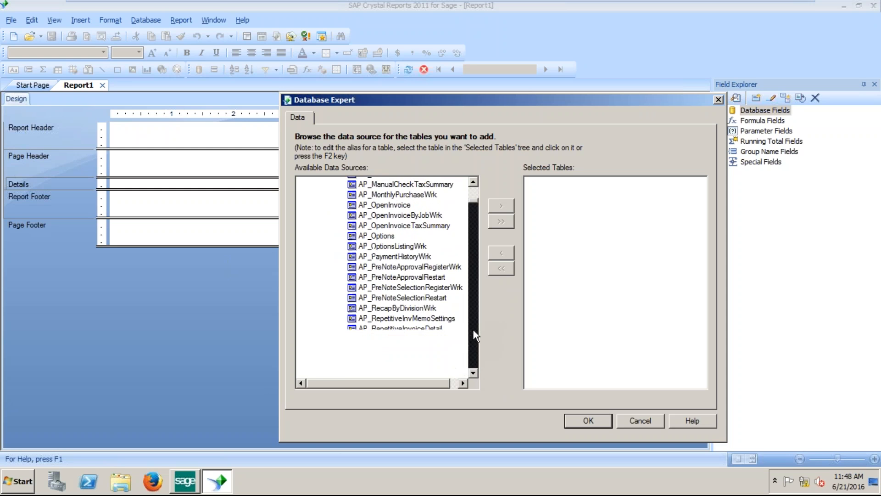
pyautogui.click(473, 330)
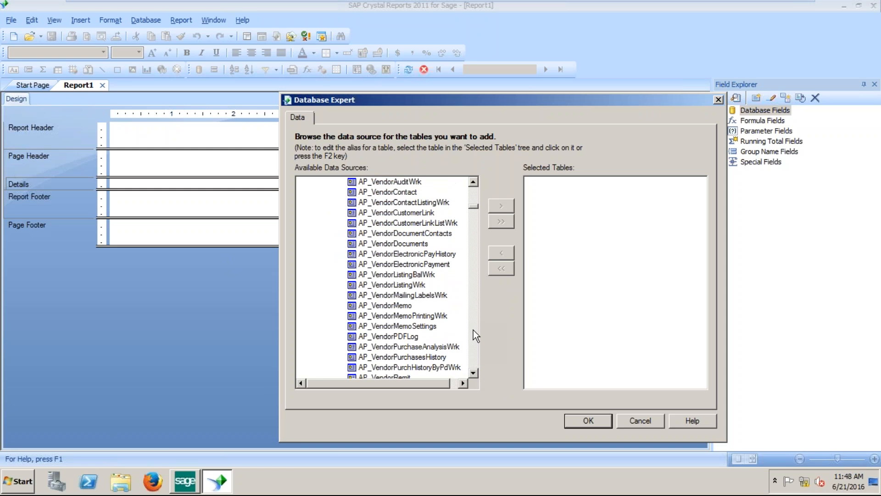
pyautogui.moveTo(473, 330); pyautogui.dragTo(474, 333)
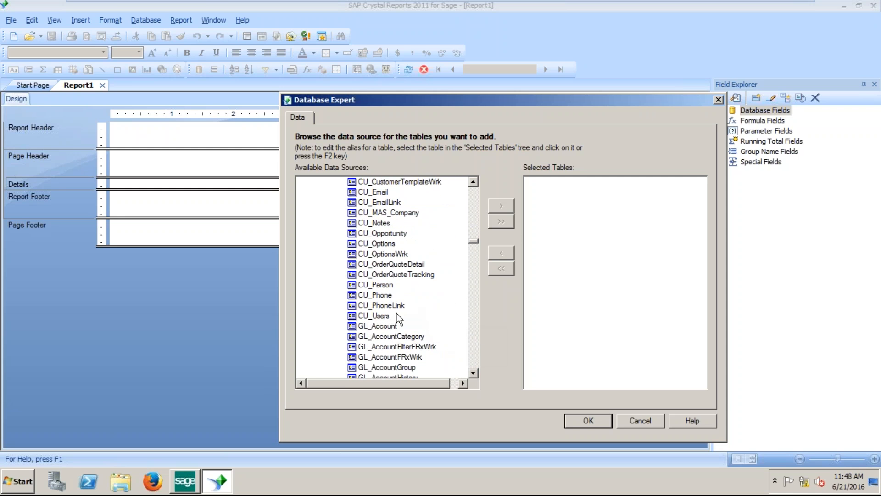
pyautogui.click(395, 274)
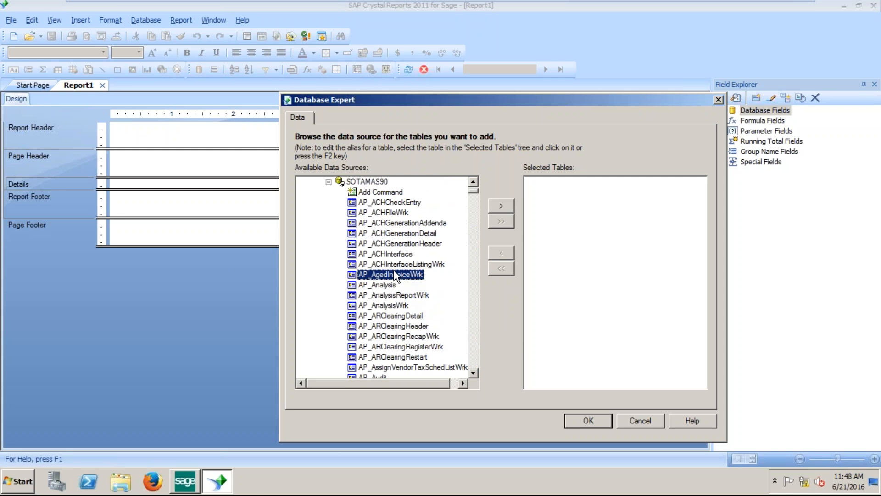
pyautogui.write('po_s')
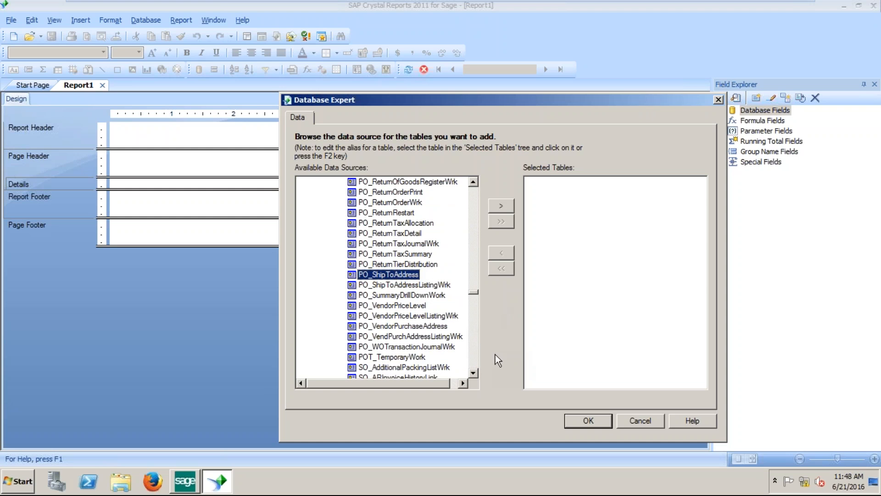
pyautogui.moveTo(474, 373); pyautogui.dragTo(474, 373)
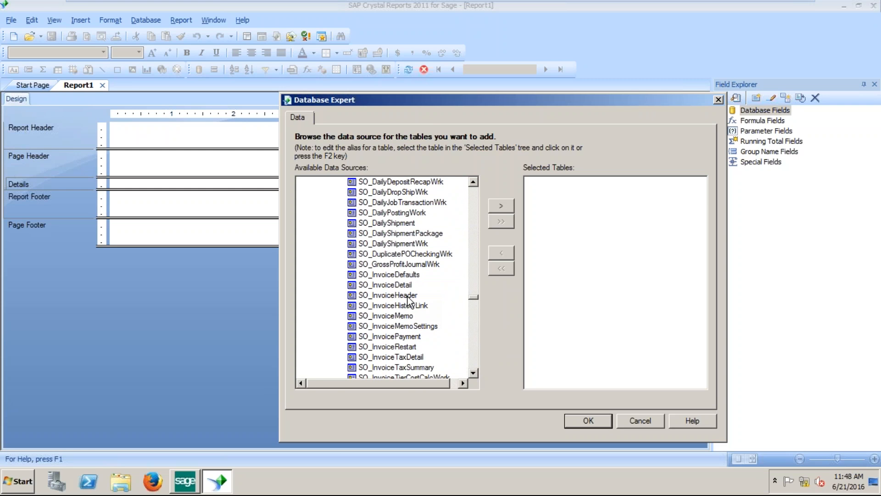
# Move SO_InvoiceHeader and SO_InvoiceDetail into the selected tables.
pyautogui.click(407, 296)
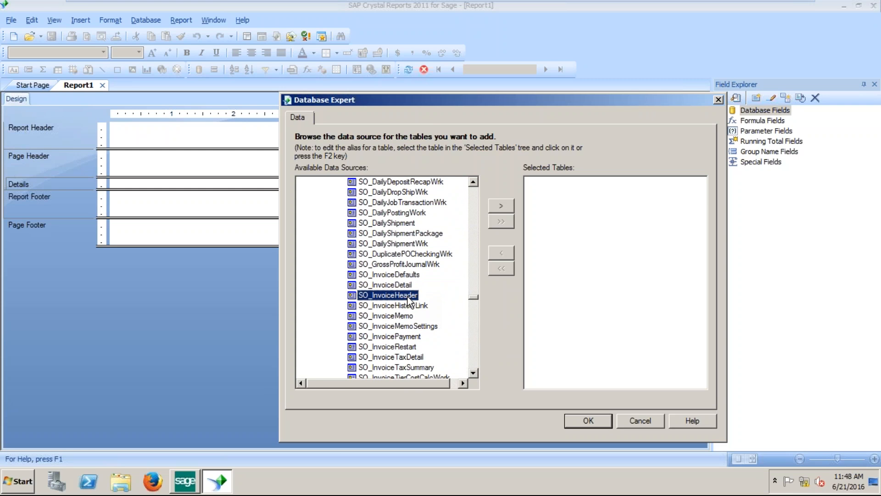
pyautogui.click(503, 211)
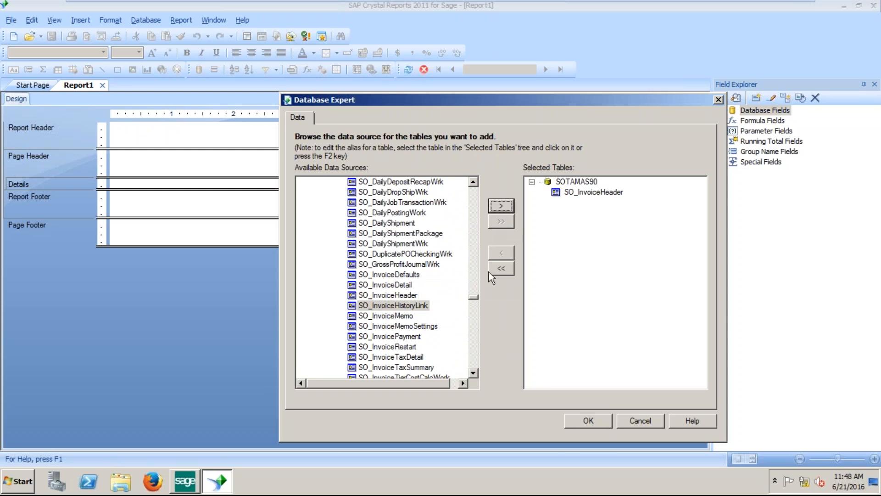
pyautogui.click(399, 285)
pyautogui.click(501, 207)
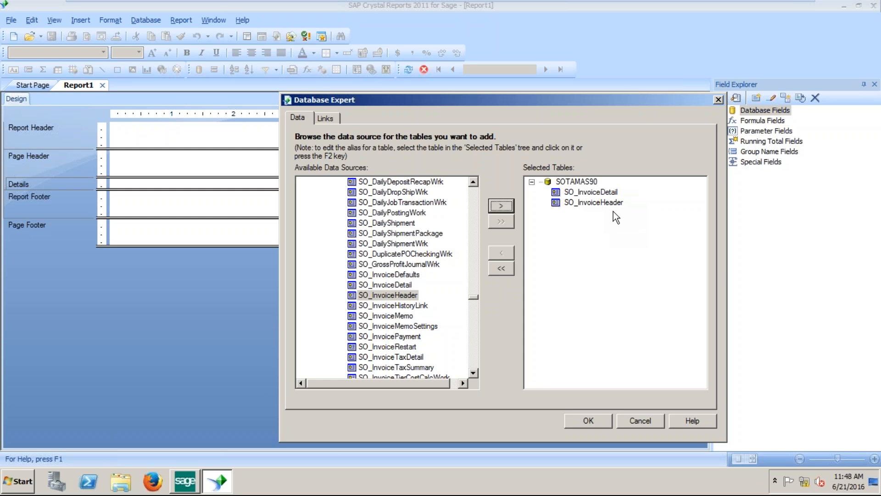
# Review the InvoiceNo link between SO_InvoiceHeader and SO_InvoiceDetail and close Database Expert.
pyautogui.click(590, 421)
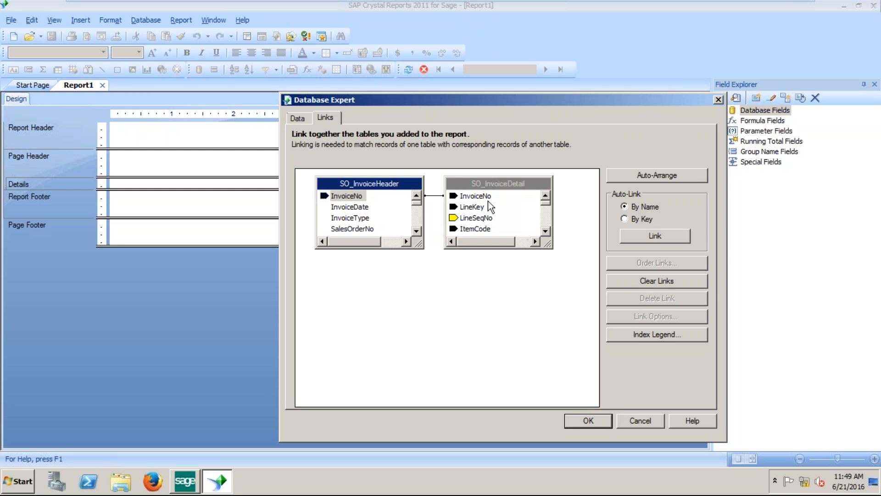
pyautogui.click(589, 420)
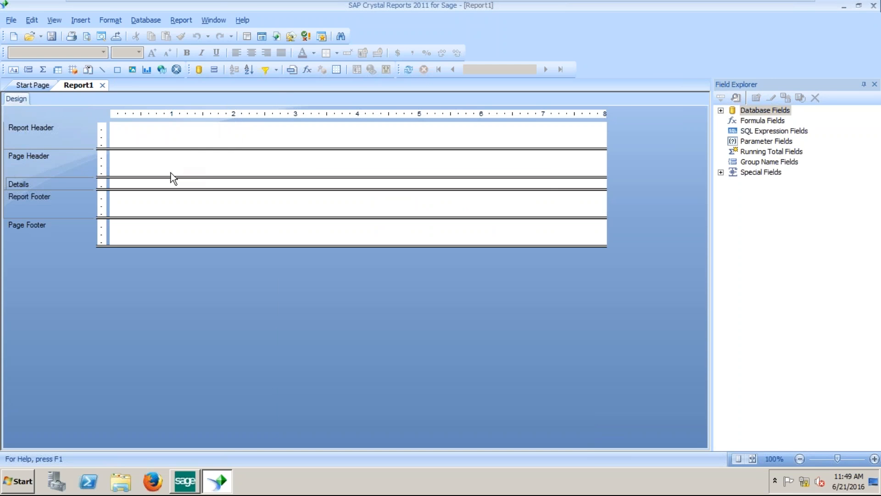
# Expand Database Fields and the SO_InvoiceHeader and SO_InvoiceDetail field lists in Field Explorer.
pyautogui.click(722, 111)
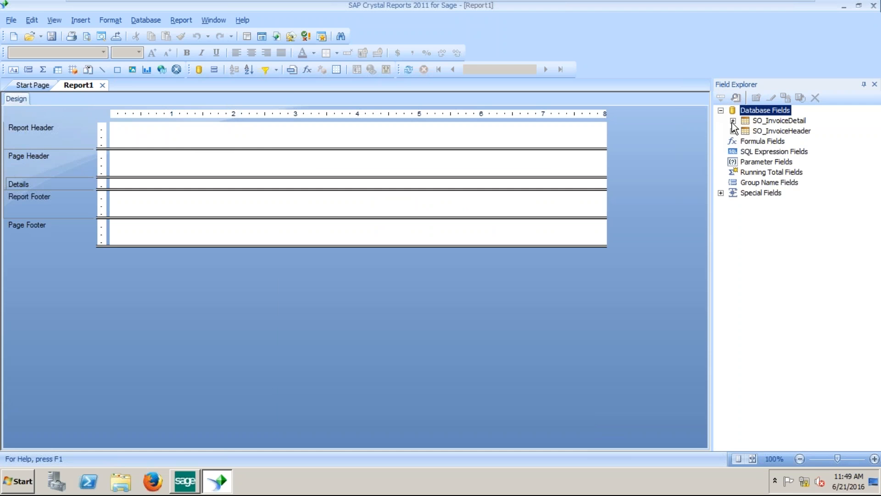
pyautogui.click(733, 131)
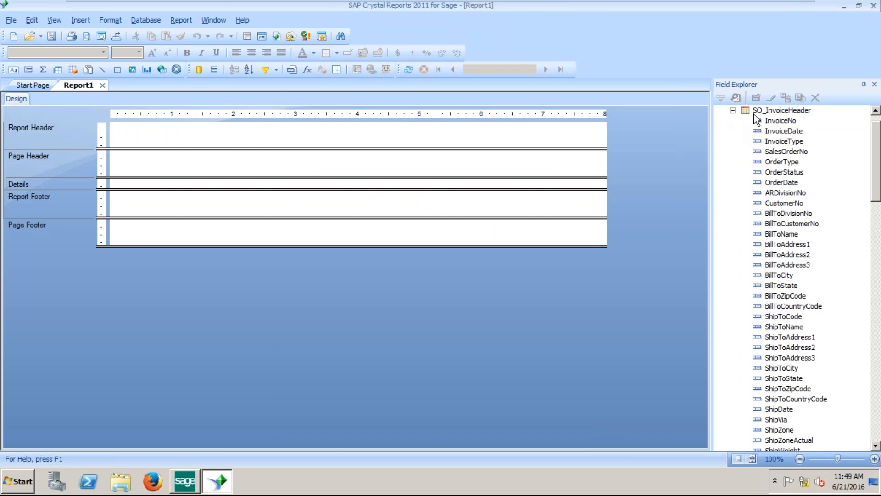
pyautogui.scroll(1, 877, 120)
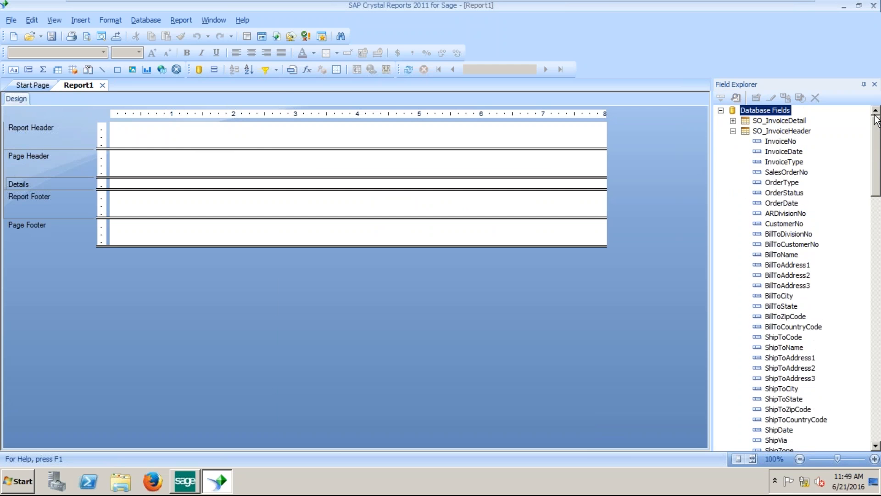
pyautogui.click(734, 121)
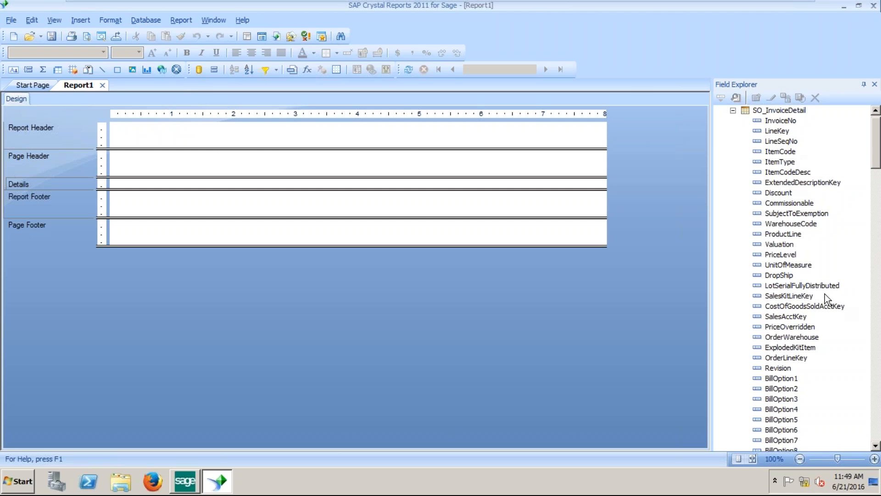
pyautogui.click(56, 21)
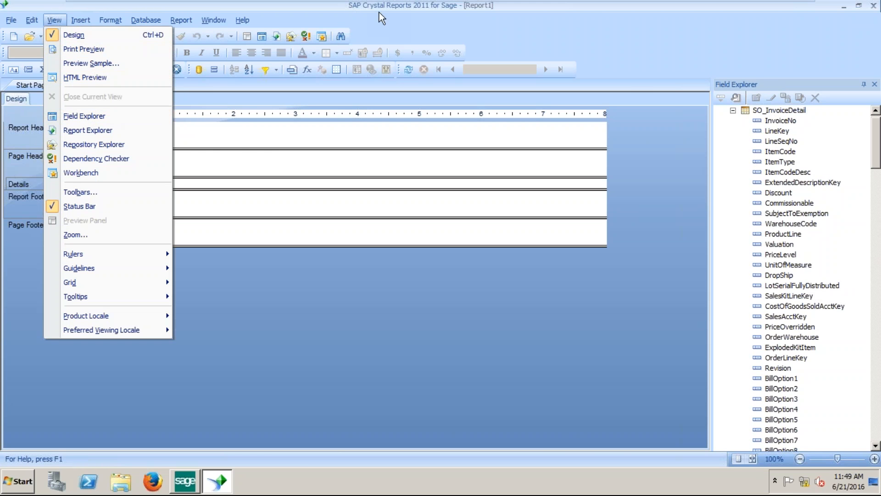
# Drag InvoiceNo, InvoiceDate, ARDivisionNo and CustomerNo from SO_InvoiceHeader into the Details section.
pyautogui.click(791, 80)
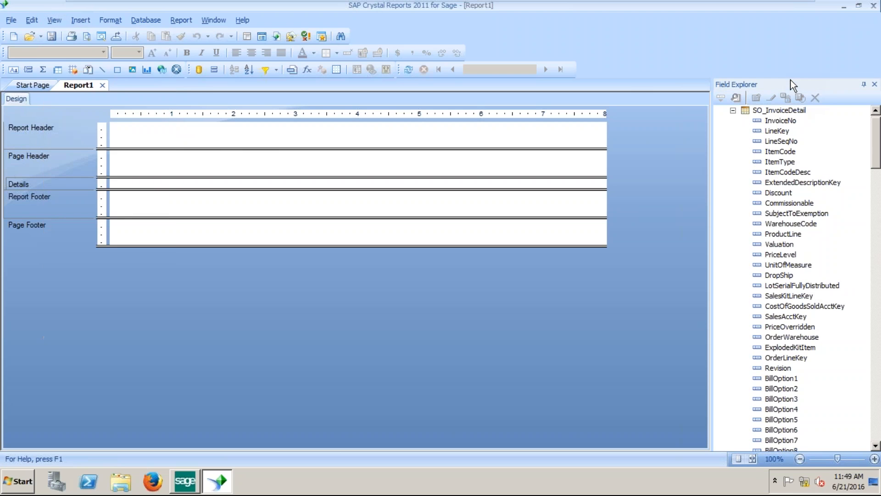
pyautogui.click(733, 111)
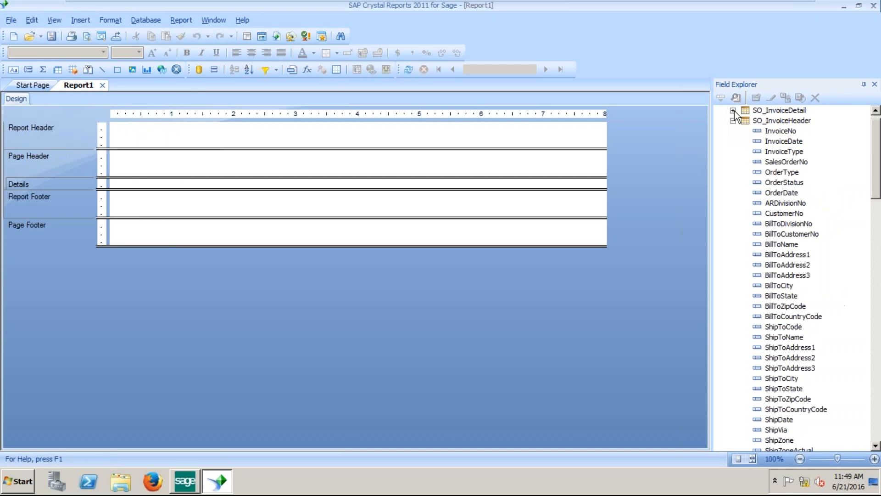
pyautogui.click(786, 131)
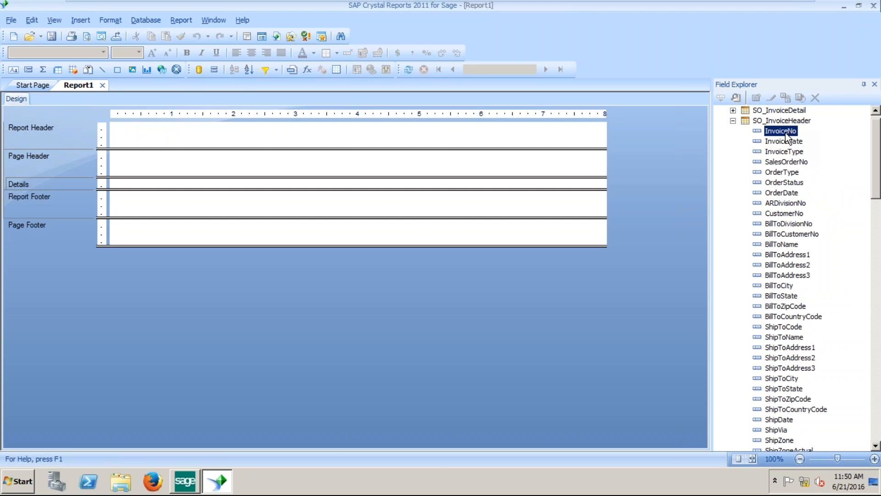
pyautogui.moveTo(785, 135); pyautogui.dragTo(187, 183)
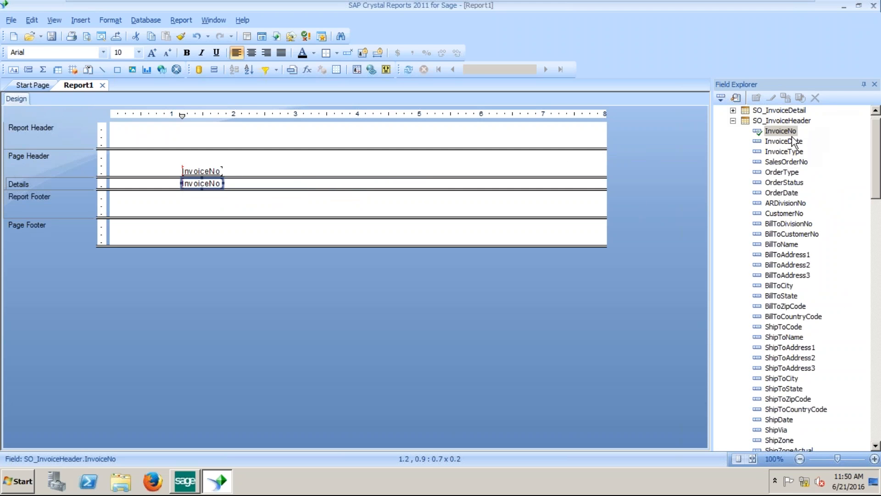
pyautogui.moveTo(784, 142); pyautogui.dragTo(636, 128)
pyautogui.moveTo(381, 191); pyautogui.dragTo(233, 183)
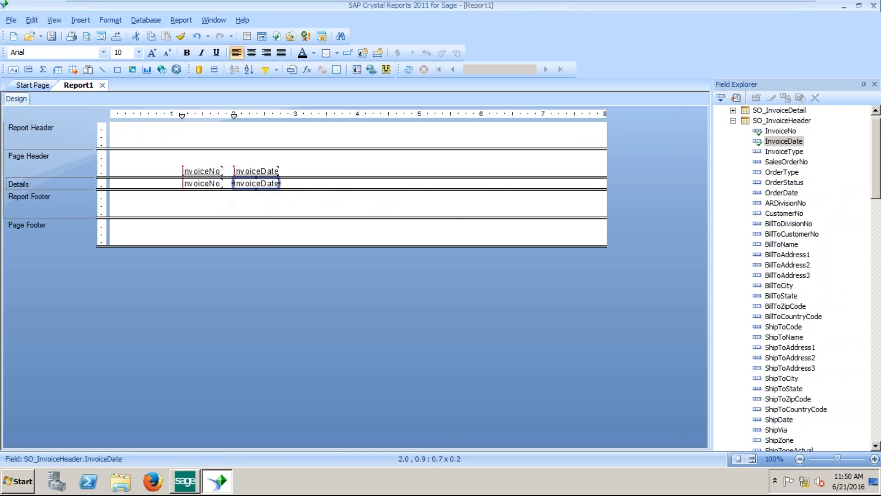
pyautogui.moveTo(798, 204); pyautogui.dragTo(114, 181)
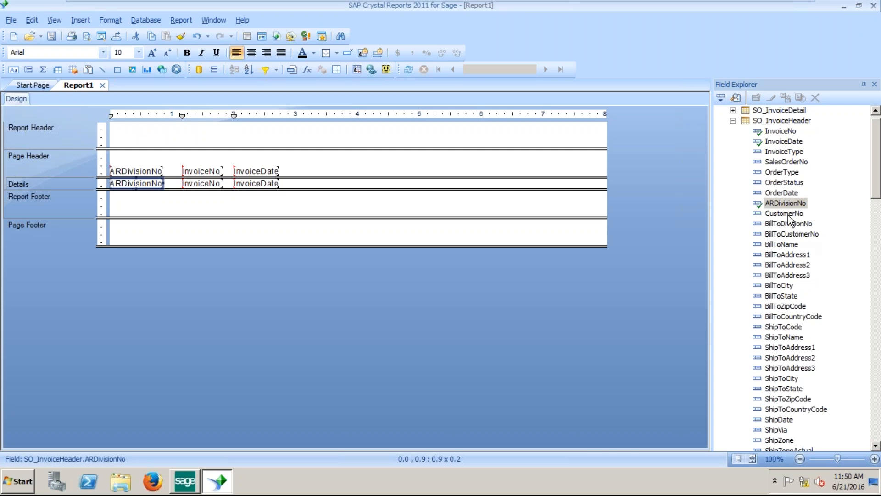
pyautogui.moveTo(785, 213); pyautogui.dragTo(170, 180)
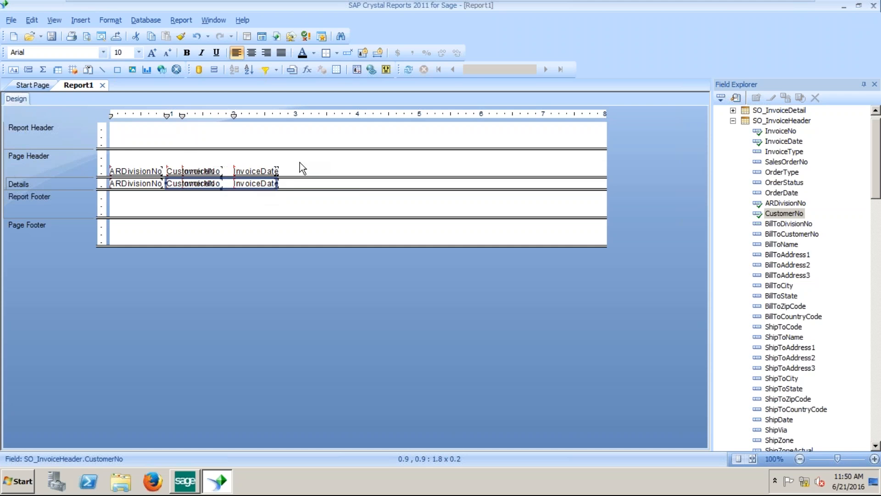
# Narrow the ARDivisionNo and CustomerNo headings and fields, shifting CustomerNo left.
pyautogui.click(147, 153)
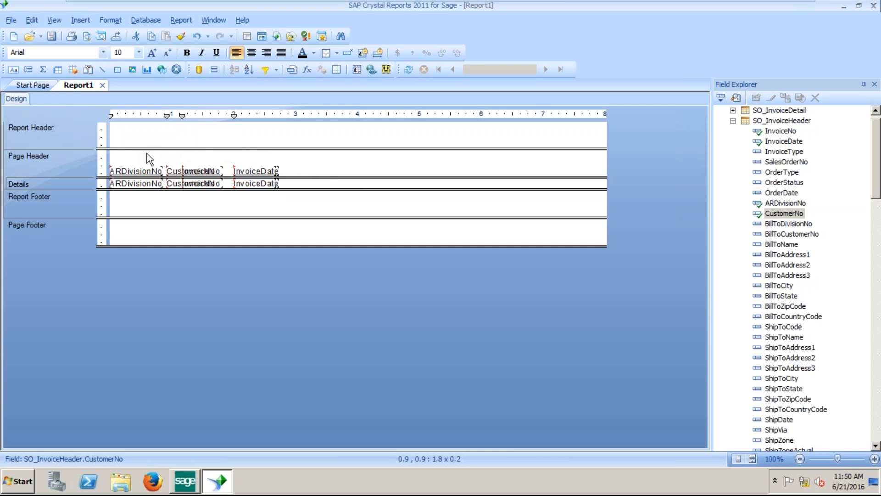
pyautogui.click(152, 187)
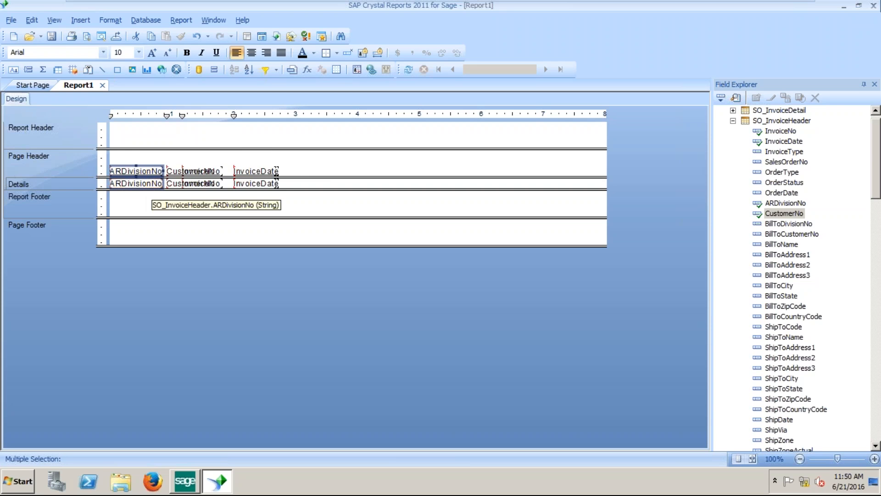
pyautogui.click(157, 162)
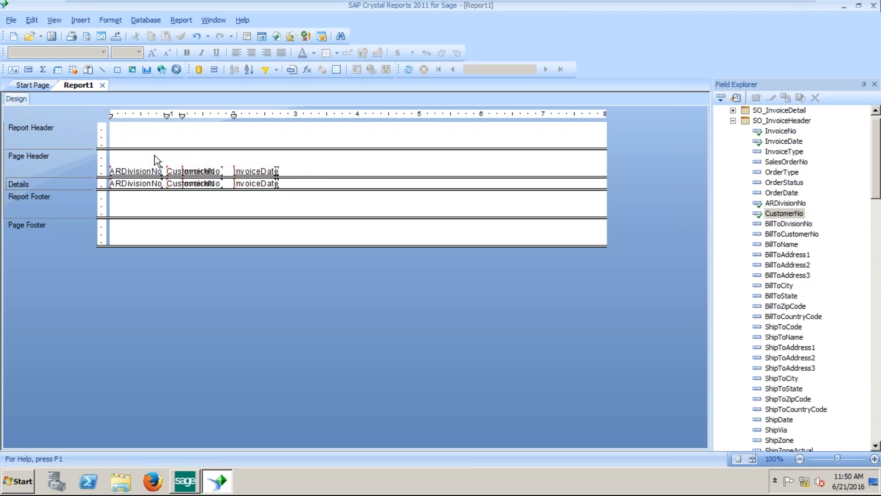
pyautogui.click(156, 172)
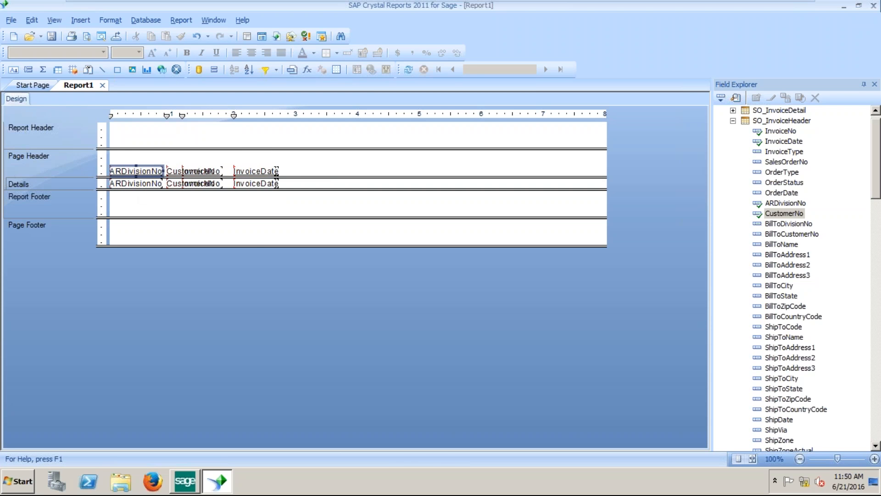
pyautogui.moveTo(163, 170)
pyautogui.mouseDown()
pyautogui.moveTo(132, 170)
pyautogui.moveTo(163, 171)
pyautogui.mouseUp()
pyautogui.click(150, 159)
pyautogui.click(149, 184)
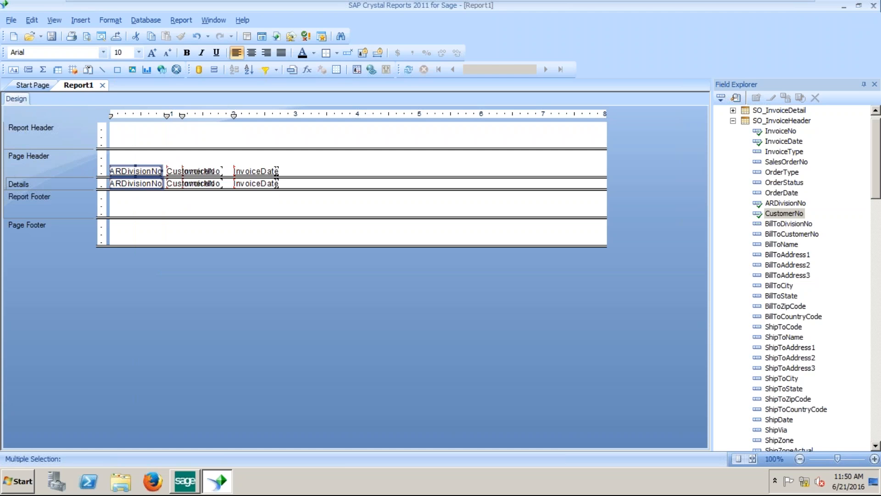
pyautogui.moveTo(160, 171); pyautogui.dragTo(174, 190)
pyautogui.click(167, 164)
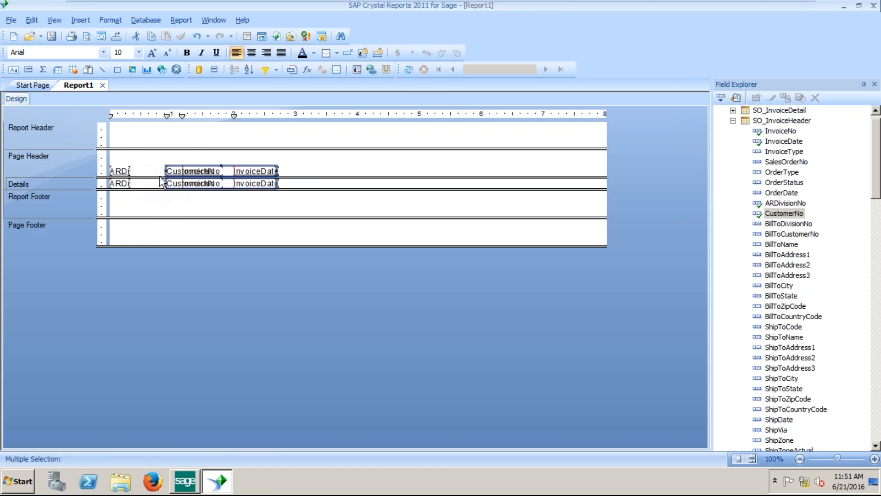
pyautogui.moveTo(168, 172)
pyautogui.mouseDown()
pyautogui.moveTo(141, 174)
pyautogui.moveTo(164, 193)
pyautogui.moveTo(162, 171)
pyautogui.mouseUp()
pyautogui.click(155, 156)
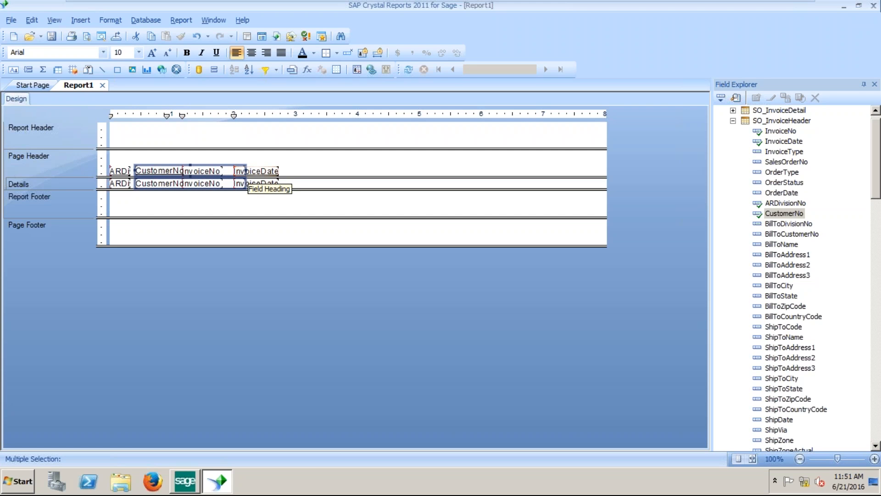
pyautogui.moveTo(245, 180); pyautogui.dragTo(183, 171)
pyautogui.click(201, 146)
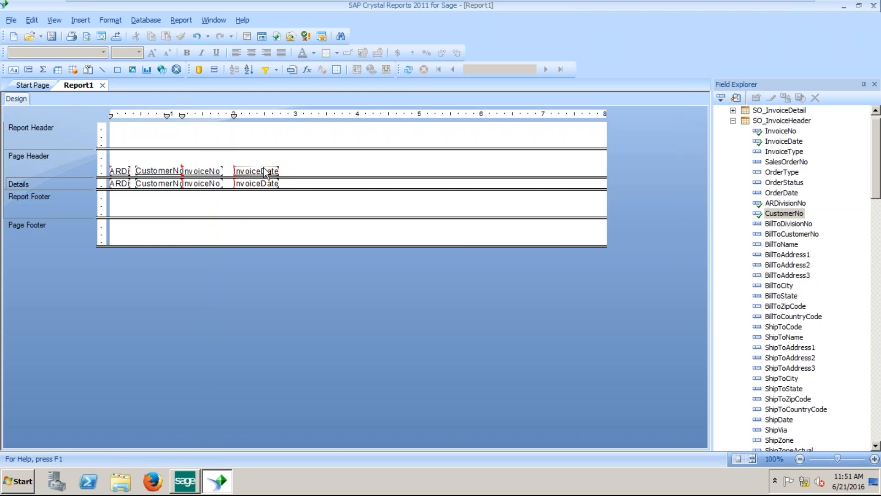
# Move InvoiceNo right clear of CustomerNo and place InvoiceDate beside it.
pyautogui.moveTo(254, 158); pyautogui.dragTo(265, 188)
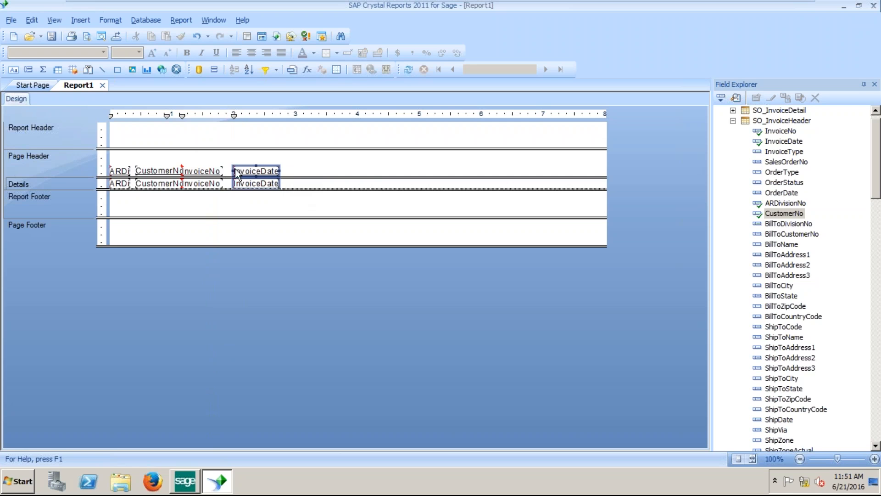
pyautogui.click(279, 171)
pyautogui.moveTo(262, 173); pyautogui.dragTo(284, 173)
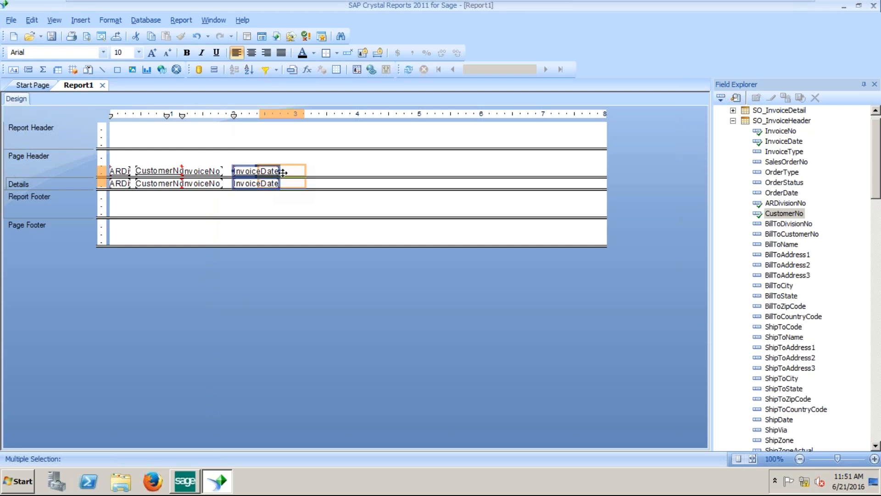
pyautogui.click(205, 158)
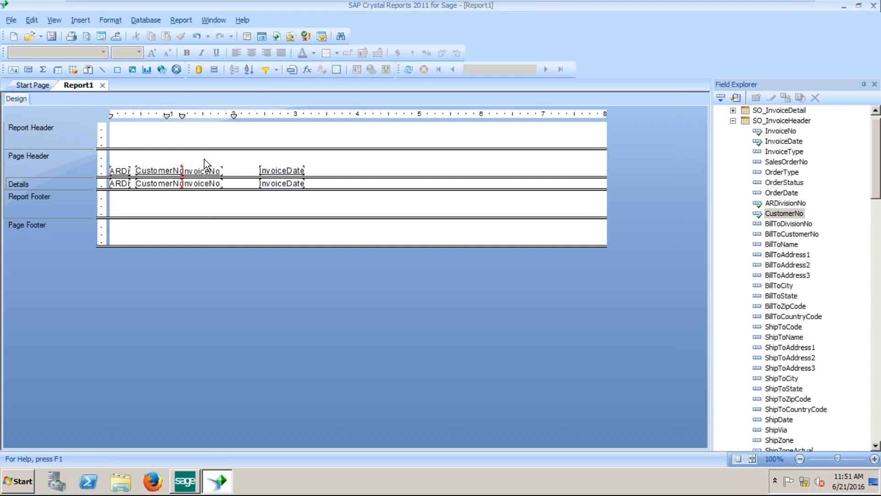
pyautogui.click(212, 186)
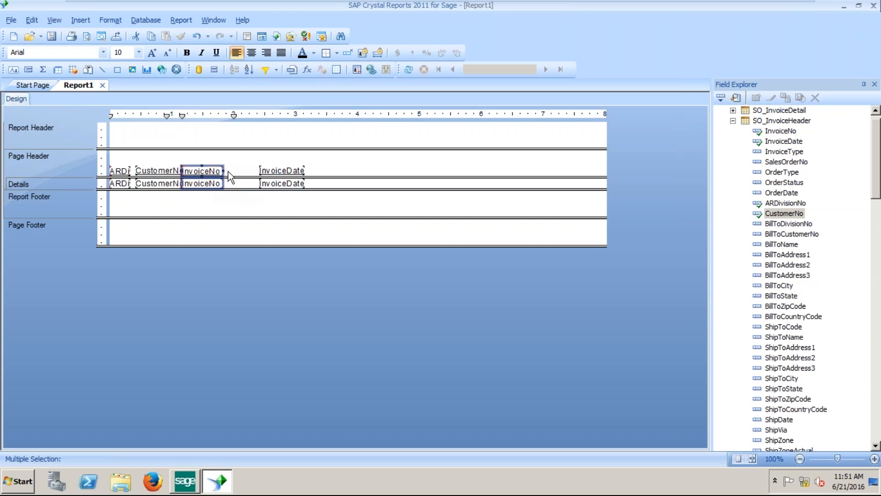
pyautogui.moveTo(205, 171); pyautogui.dragTo(233, 172)
pyautogui.click(354, 169)
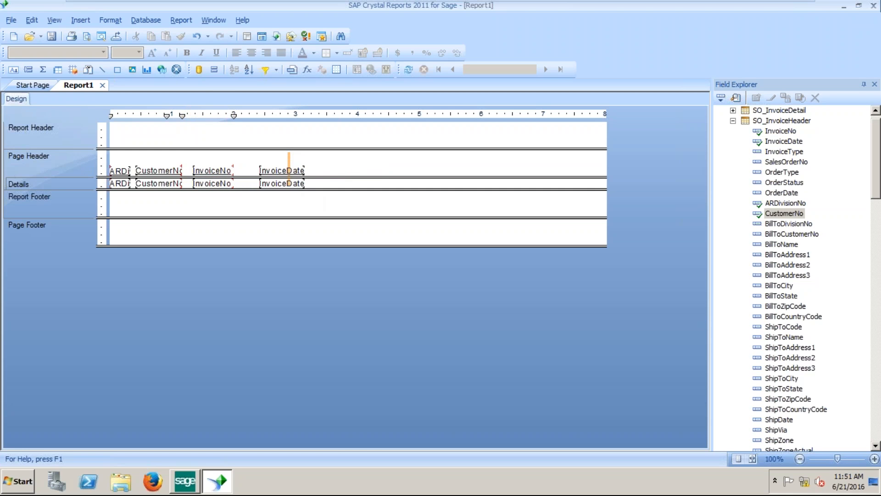
pyautogui.click(292, 185)
pyautogui.moveTo(284, 170); pyautogui.dragTo(264, 171)
pyautogui.click(335, 172)
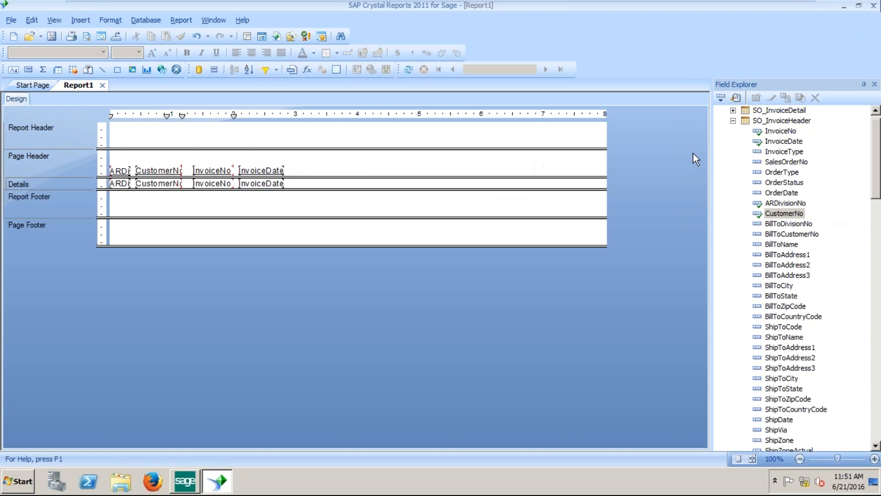
# Add ItemCode, UnitCost and QuantityShipped from SO_InvoiceDetail to the detail line.
pyautogui.click(733, 121)
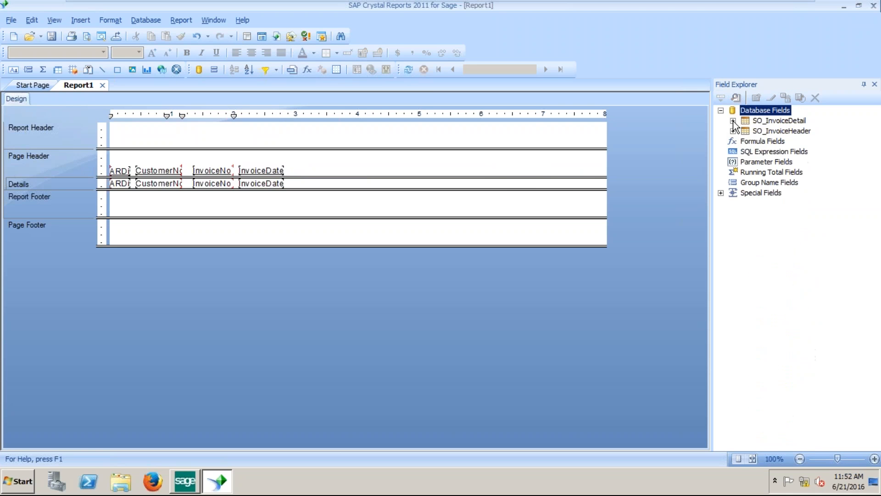
pyautogui.click(733, 121)
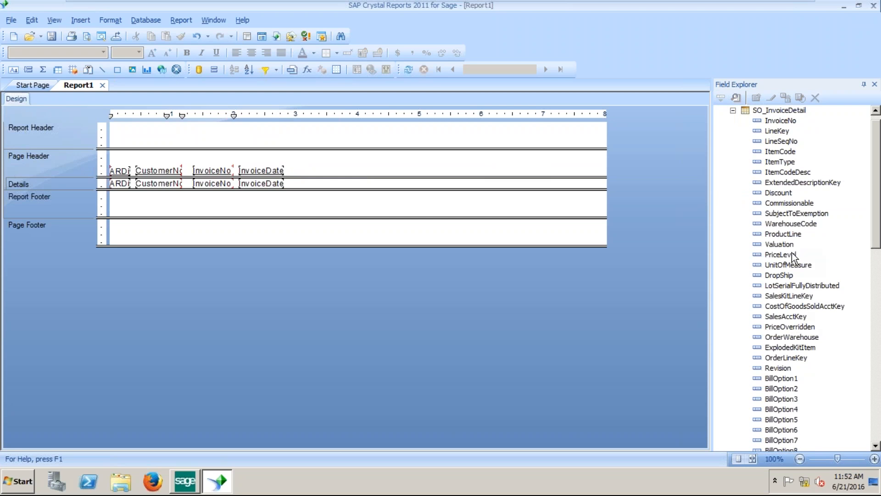
pyautogui.moveTo(781, 152); pyautogui.dragTo(292, 181)
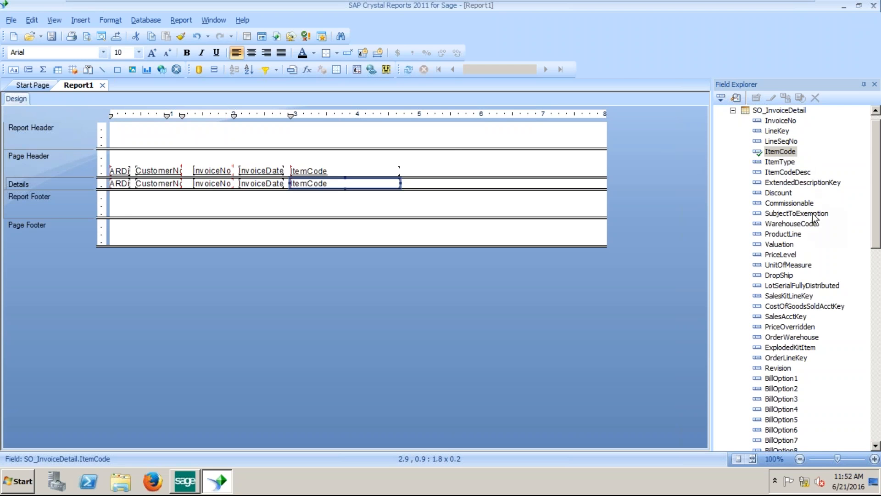
pyautogui.moveTo(877, 185); pyautogui.dragTo(879, 355)
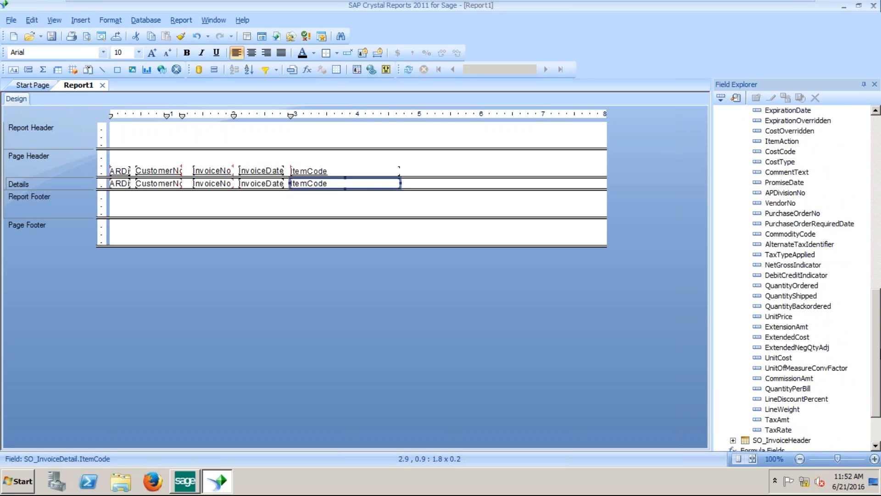
pyautogui.click(774, 357)
pyautogui.moveTo(774, 361); pyautogui.dragTo(464, 184)
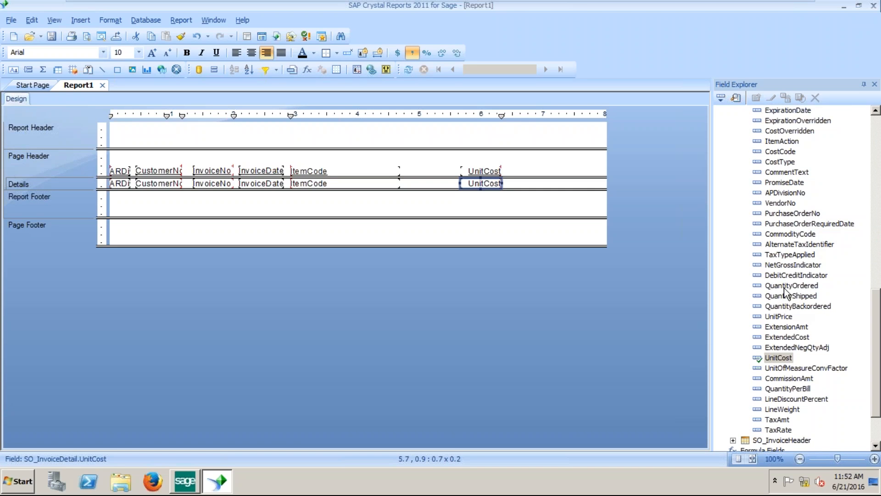
pyautogui.moveTo(788, 295); pyautogui.dragTo(410, 184)
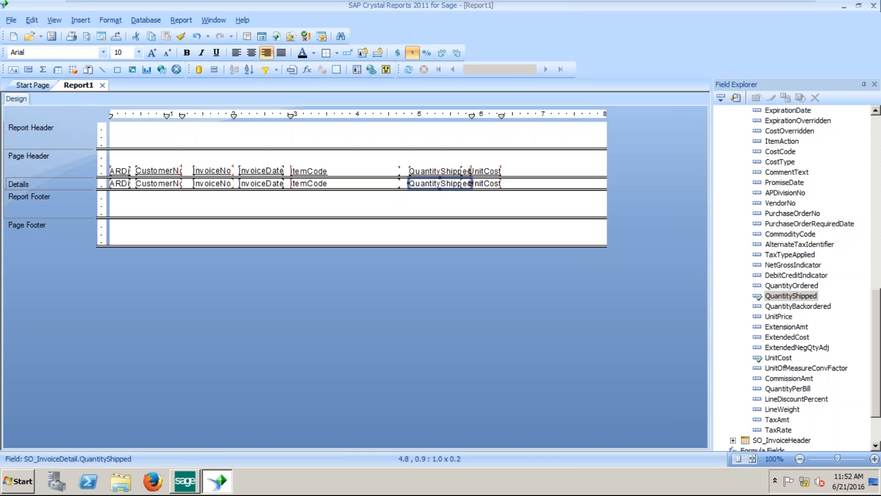
# Resize the UnitCost heading and field so they no longer overlap QuantityShipped.
pyautogui.click(506, 156)
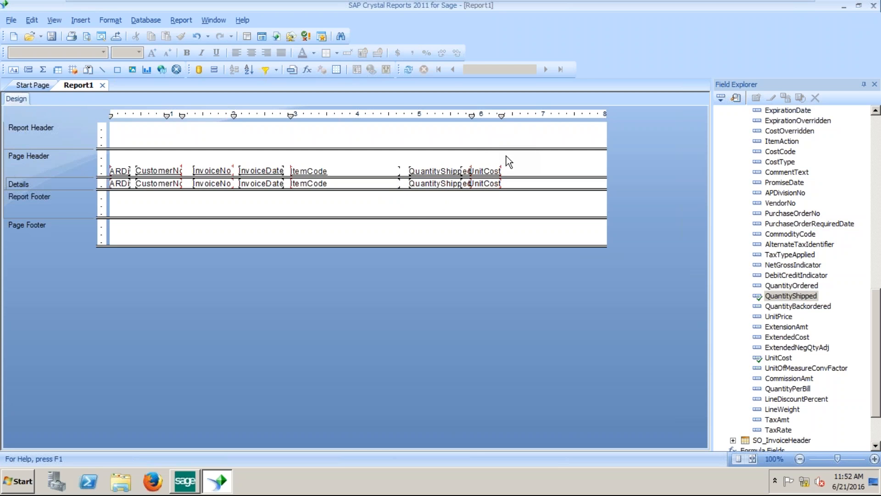
pyautogui.moveTo(516, 169); pyautogui.dragTo(490, 191)
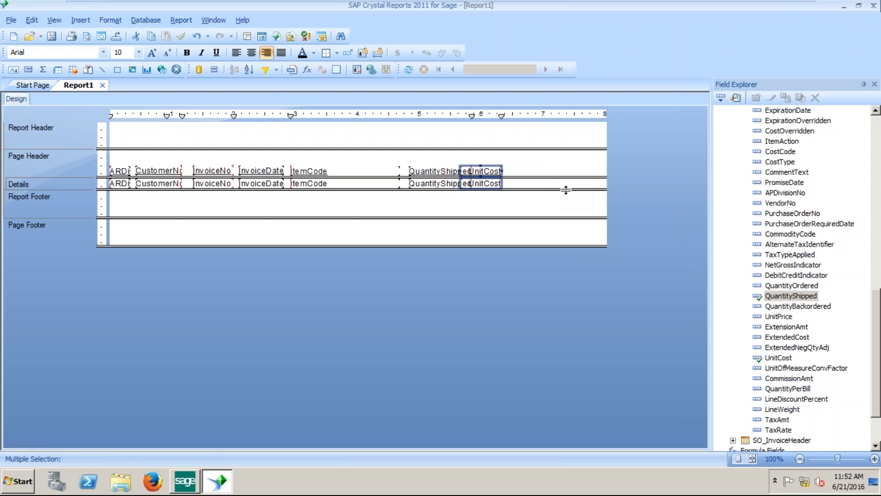
pyautogui.hotkey('shift', 'Right')
pyautogui.hotkey('shift', 'Right')
pyautogui.hotkey('shift', 'Right')
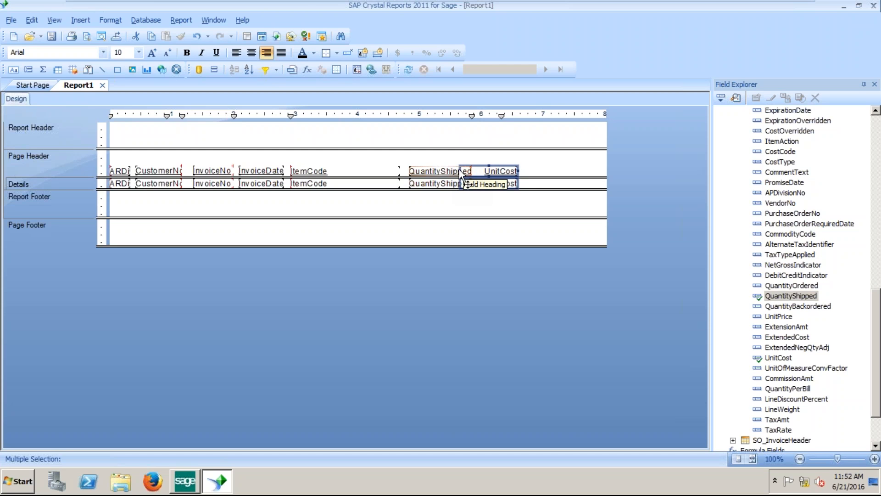
pyautogui.moveTo(459, 169); pyautogui.dragTo(471, 170)
pyautogui.click(563, 164)
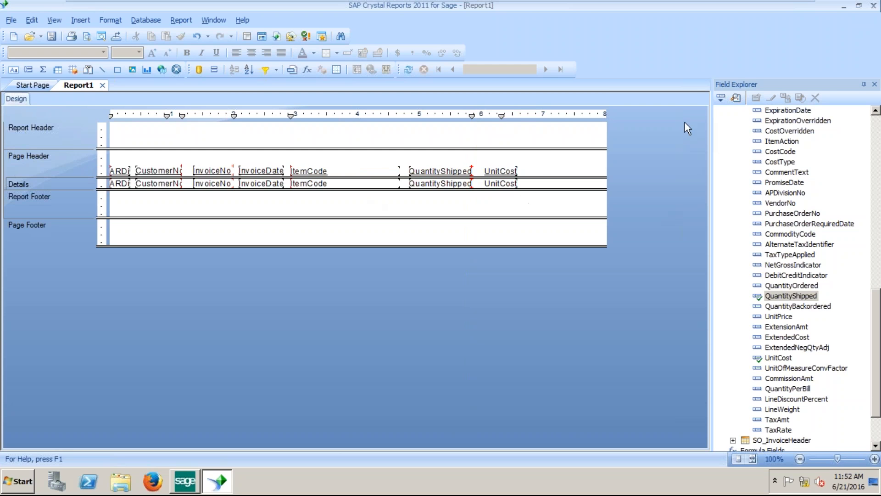
# Collapse the SO_InvoiceDetail field list and start a new parameter under Parameter Fields.
pyautogui.click(876, 112)
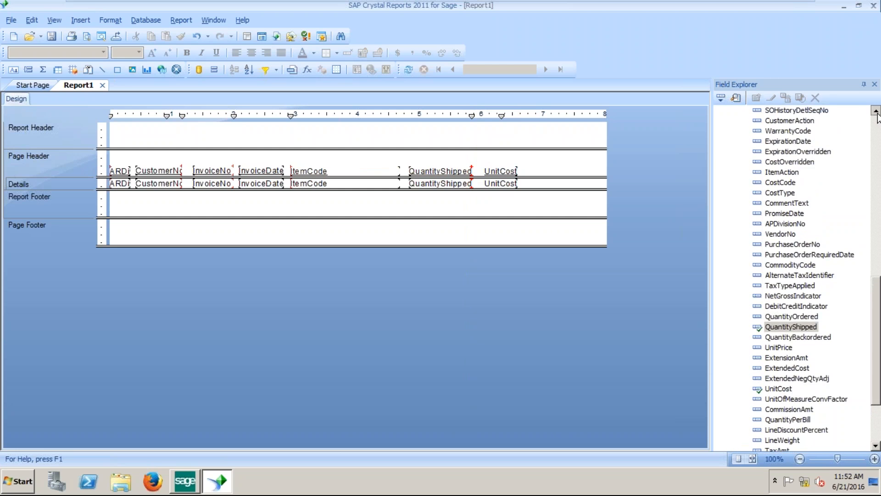
pyautogui.click(876, 111)
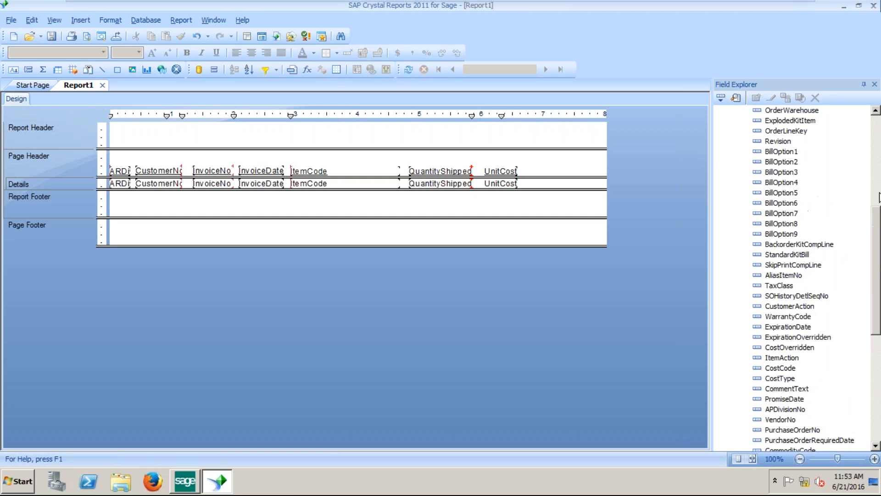
pyautogui.moveTo(878, 224); pyautogui.dragTo(878, 131)
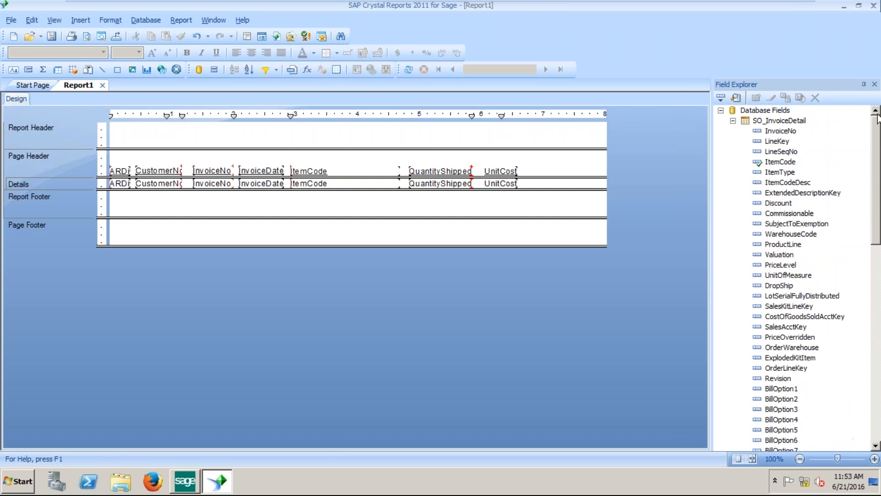
pyautogui.click(733, 121)
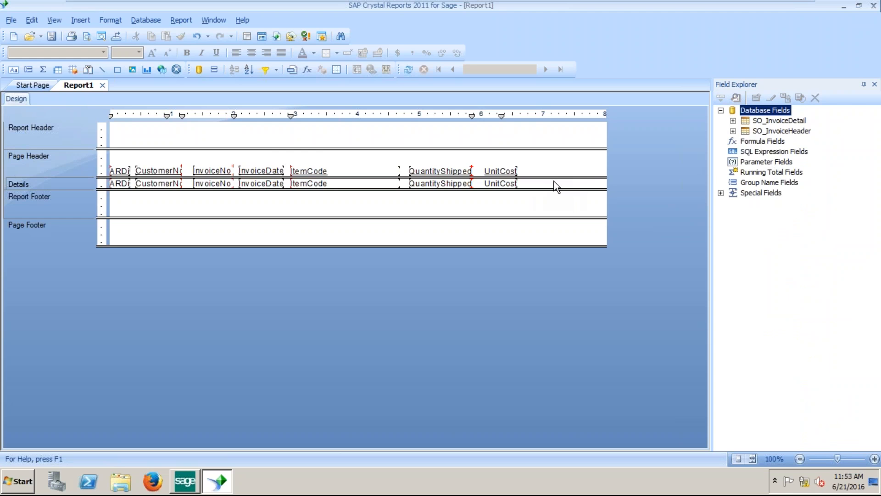
pyautogui.click(759, 165)
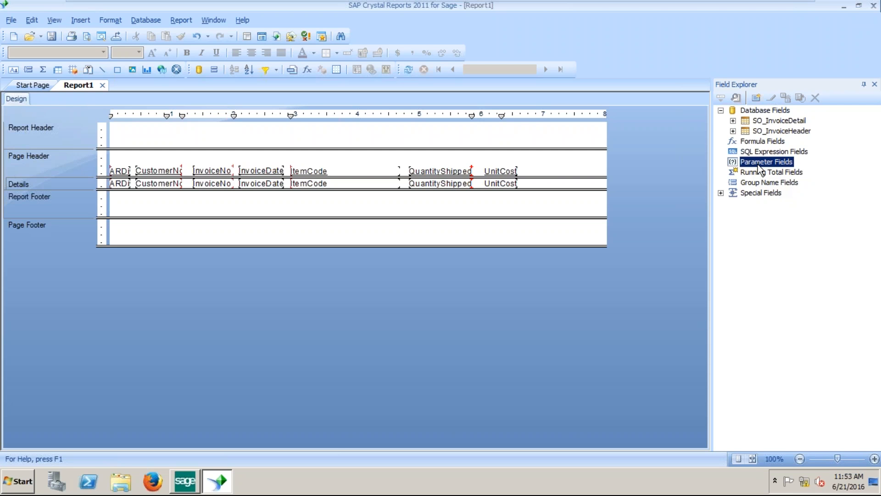
pyautogui.rightClick(759, 164)
pyautogui.click(795, 174)
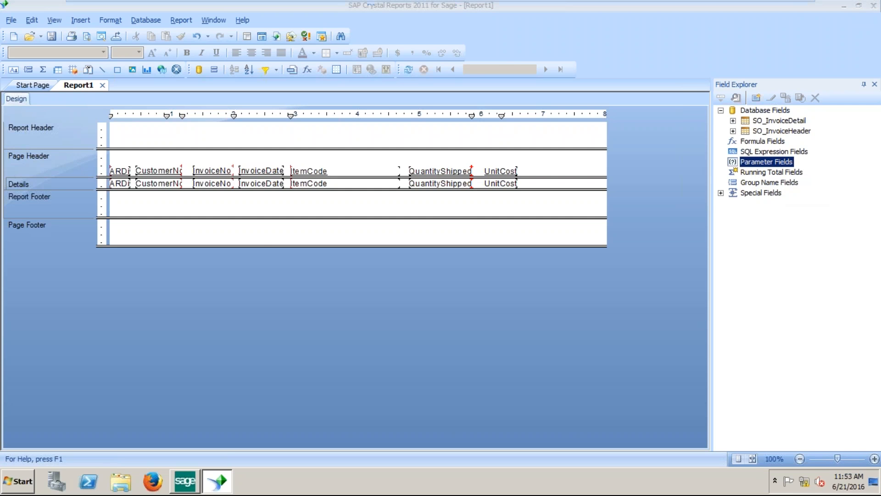
pyautogui.moveTo(437, 82); pyautogui.dragTo(580, 102)
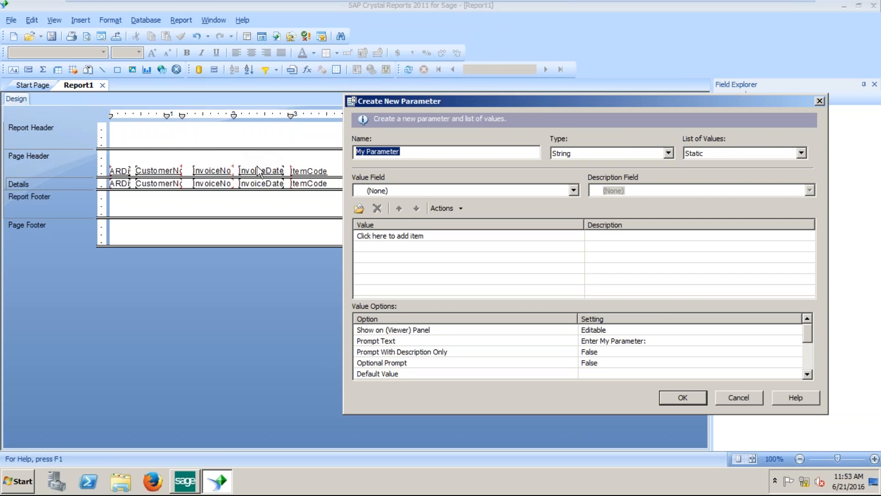
# In Sage 100 ERP, look up the existing sales order numbers in Sales Order Entry, then exit Sage.
pyautogui.click(185, 480)
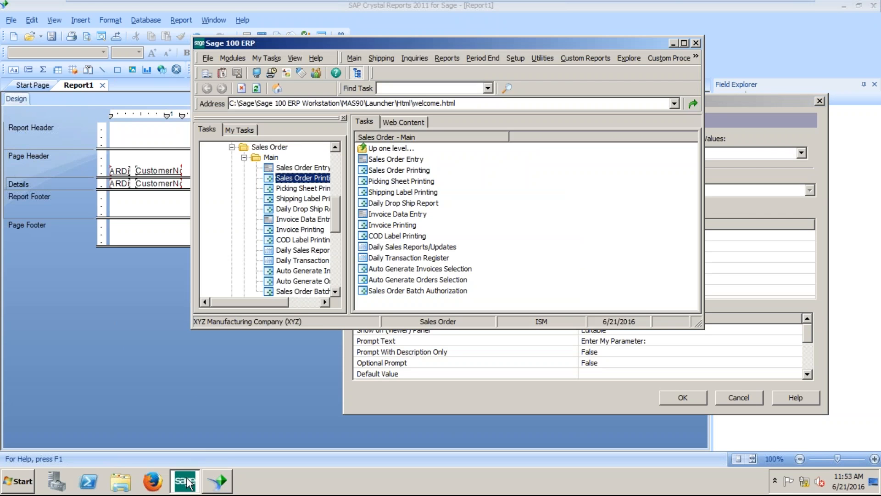
pyautogui.click(303, 169)
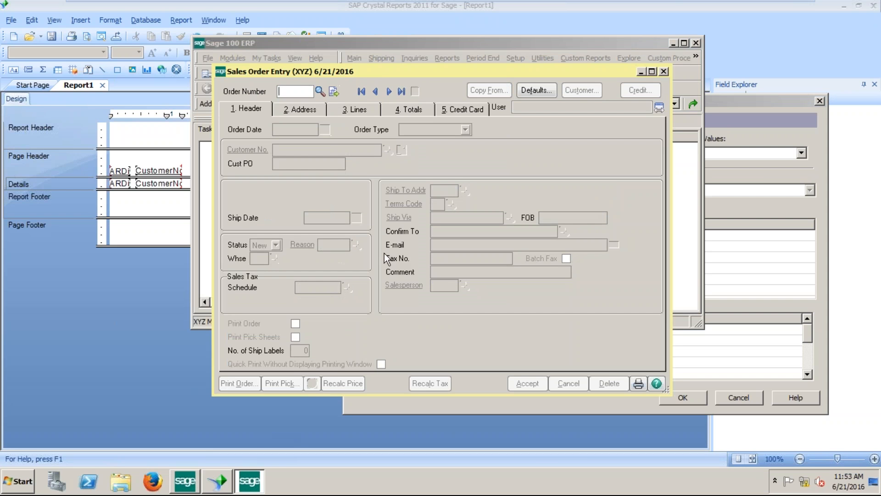
pyautogui.click(320, 90)
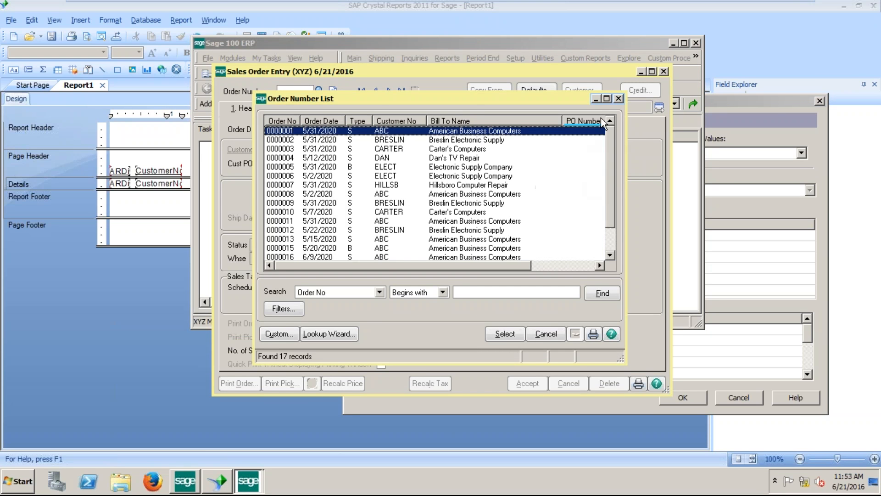
pyautogui.click(620, 98)
pyautogui.click(664, 72)
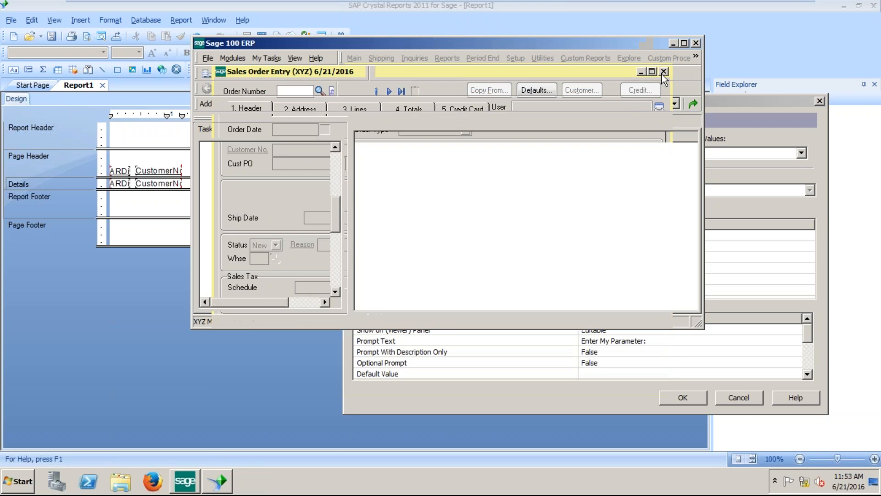
pyautogui.click(696, 43)
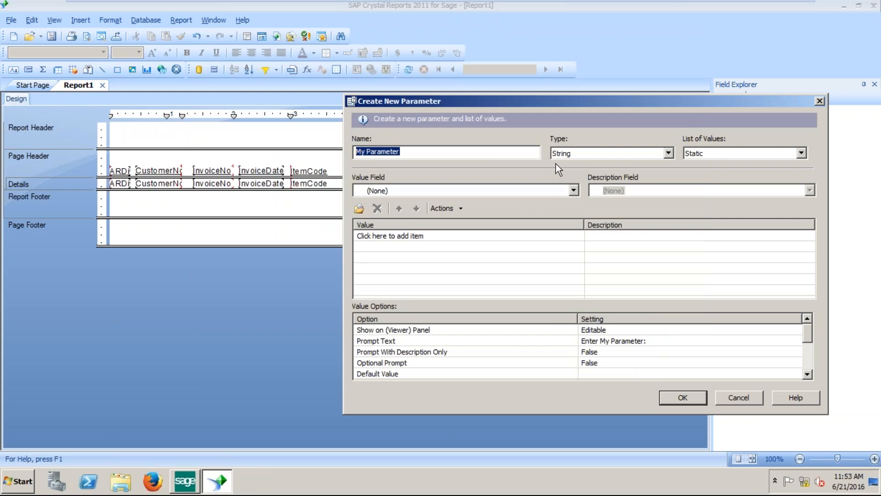
# Name the new parameter Enter and set its type to Date.
pyautogui.rightClick(490, 152)
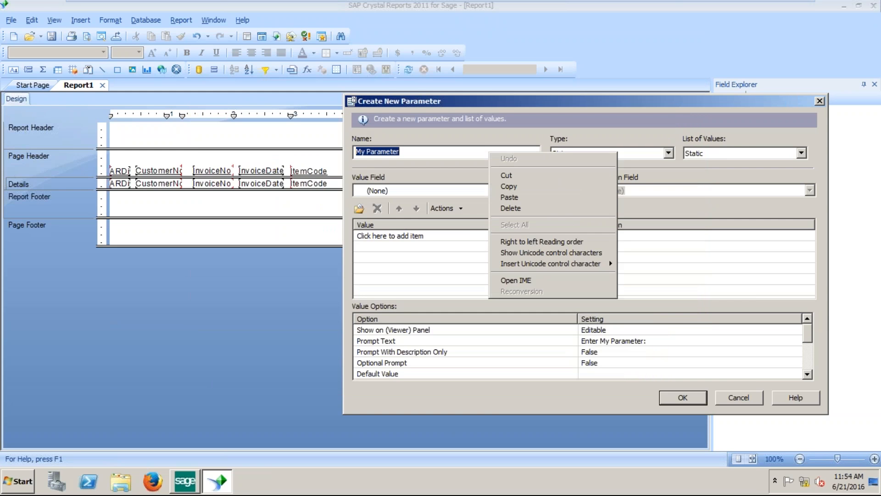
pyautogui.write('ter')
pyautogui.press('BackSpace')
pyautogui.press('BackSpace')
pyautogui.write('Enter')
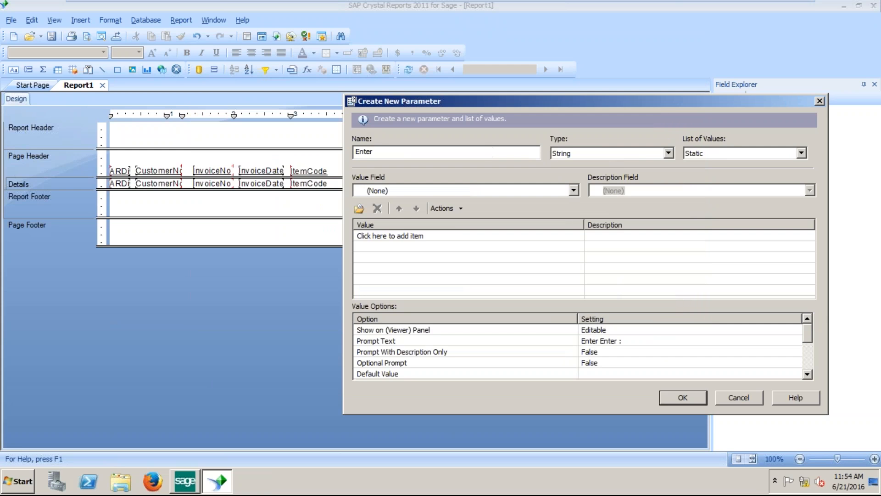
pyautogui.click(662, 156)
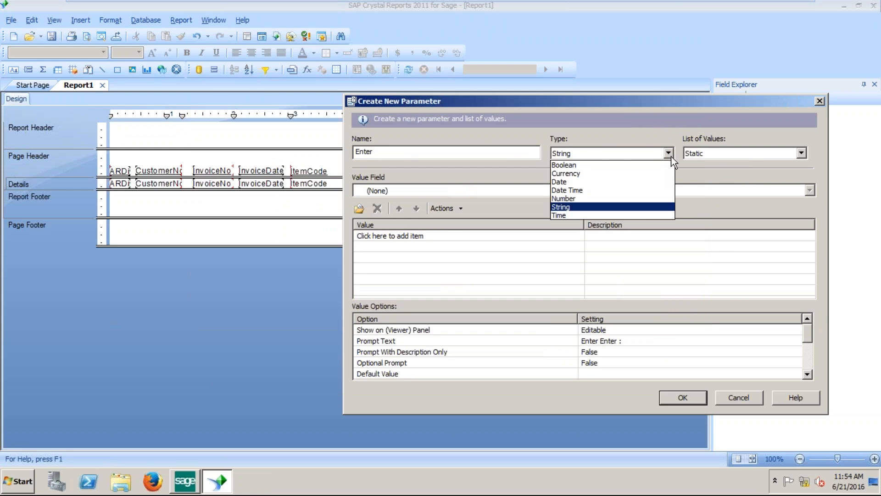
pyautogui.click(615, 185)
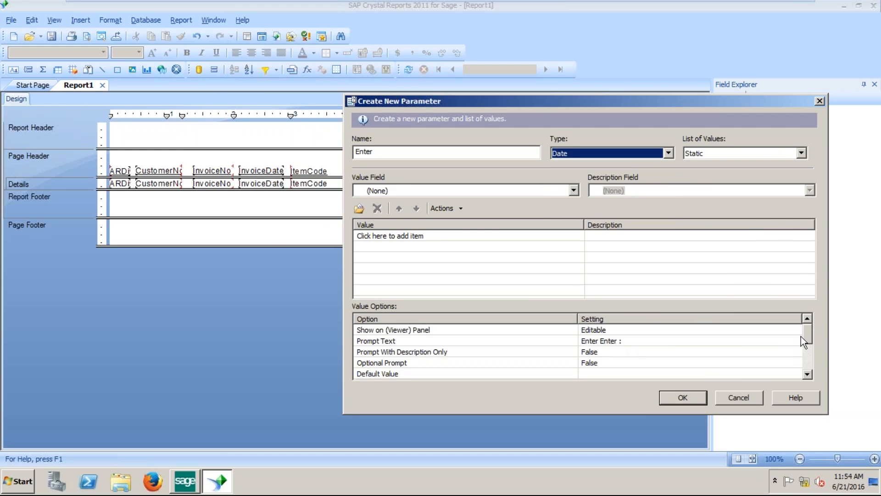
# Set Allow range values to True and create the Enter parameter.
pyautogui.moveTo(811, 334); pyautogui.dragTo(811, 363)
pyautogui.click(462, 354)
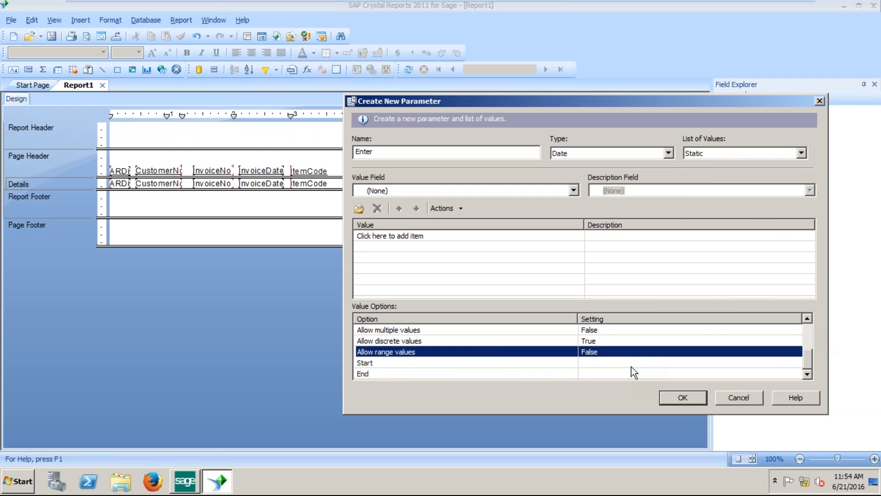
pyautogui.click(598, 353)
pyautogui.click(598, 353)
pyautogui.click(598, 353)
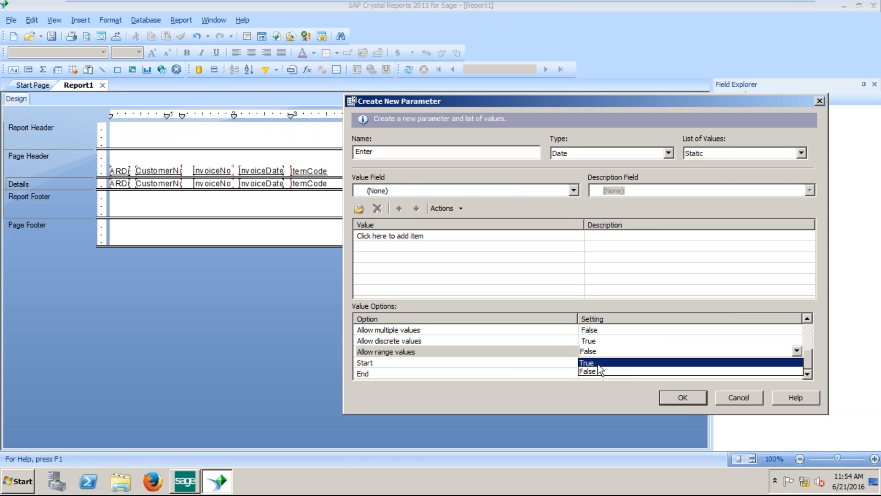
pyautogui.click(598, 363)
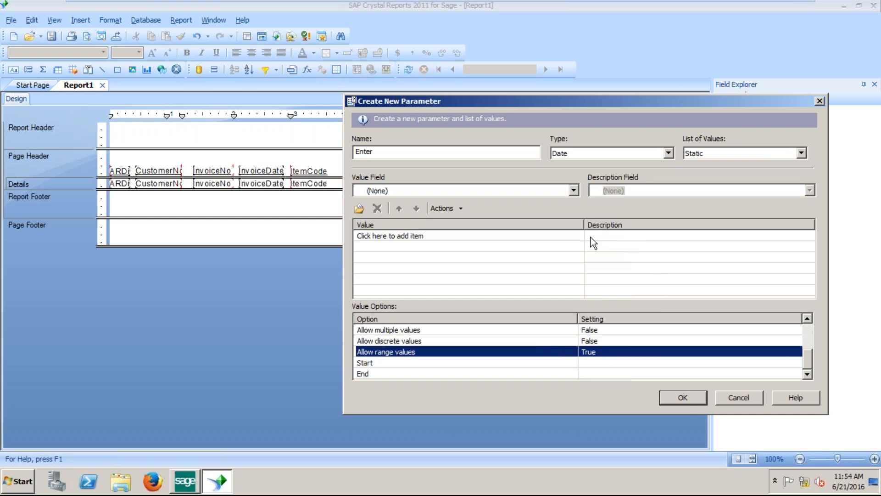
pyautogui.click(687, 393)
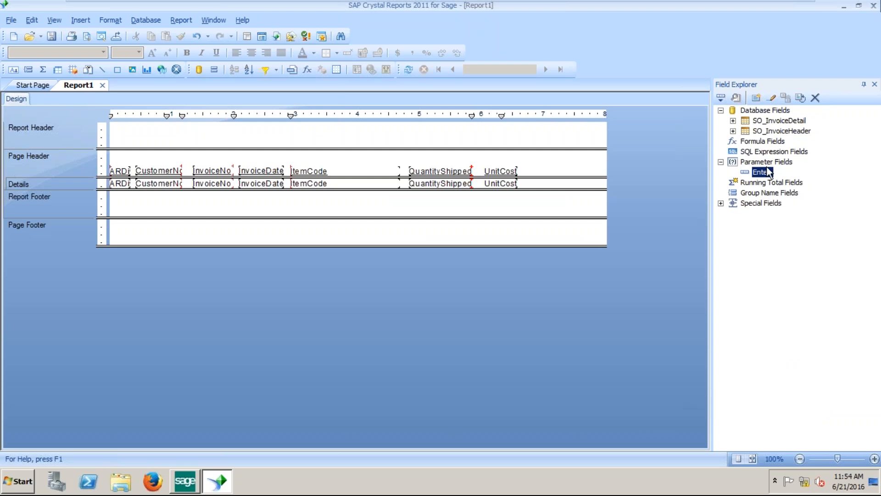
# Check the Enter parameter's context options and dismiss them without choosing any.
pyautogui.rightClick(760, 175)
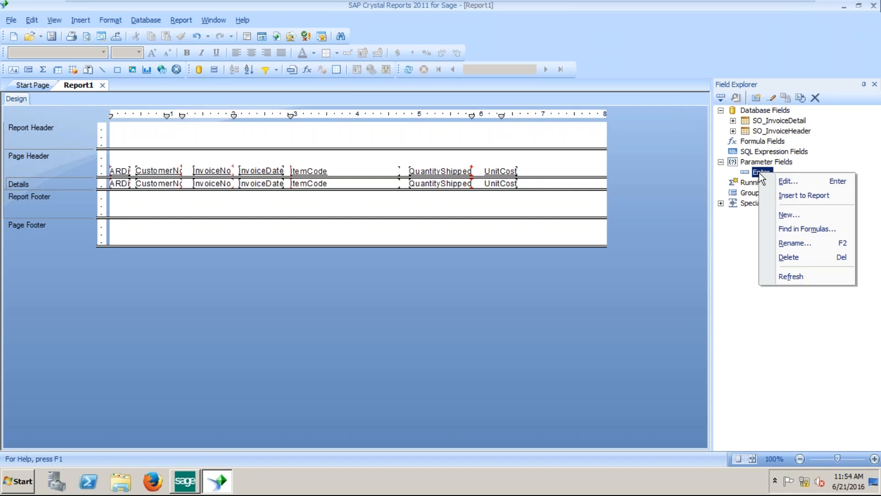
pyautogui.click(741, 228)
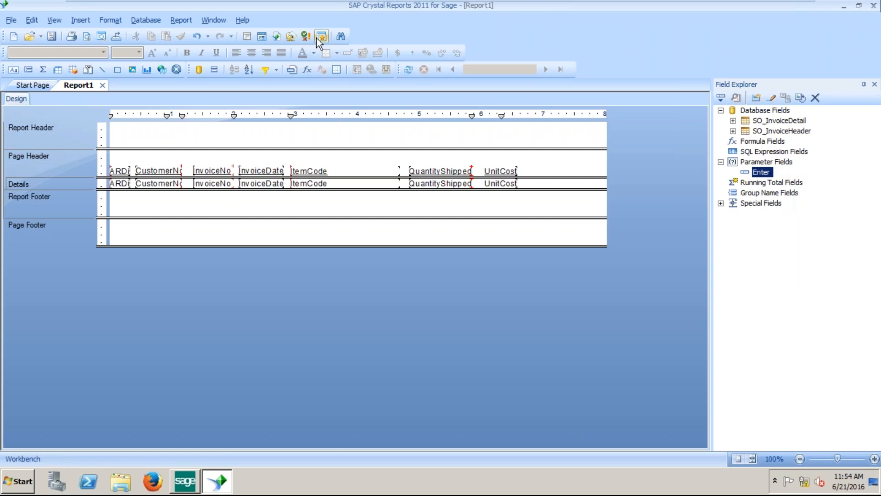
# Add a record selection rule: SO_InvoiceHeader.InvoiceDate is equal to {?Enter}.
pyautogui.click(183, 20)
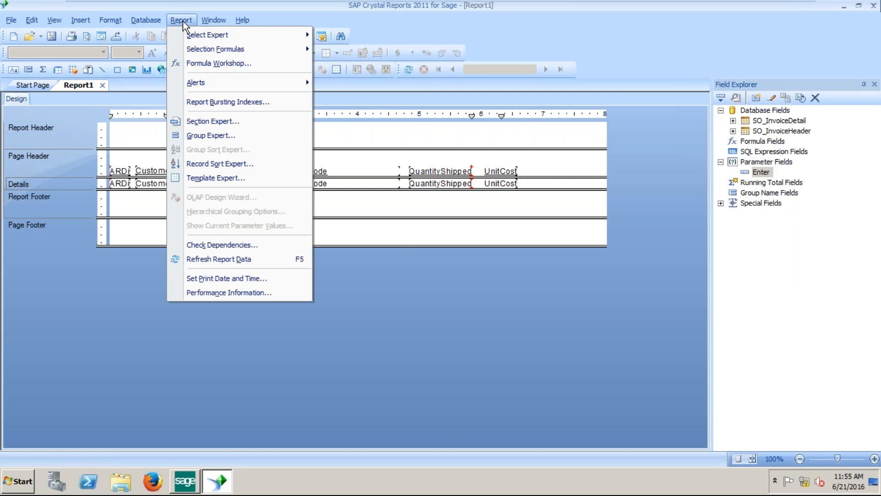
pyautogui.moveTo(194, 35)
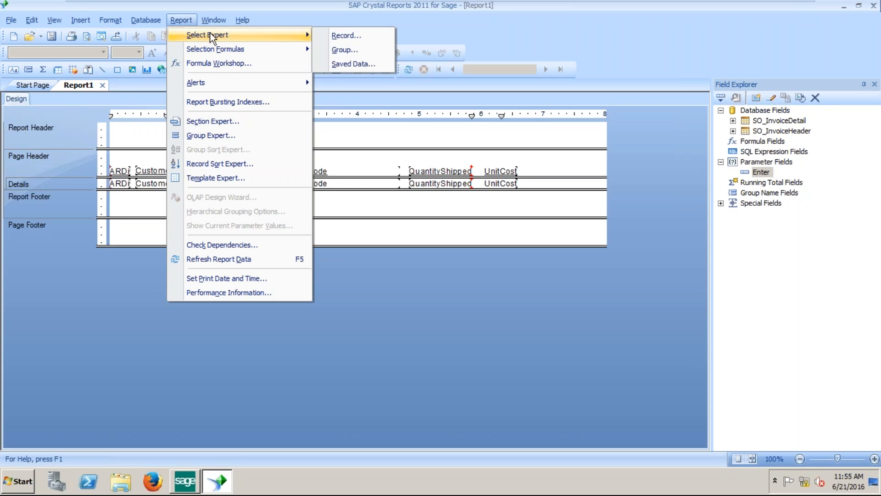
pyautogui.click(348, 38)
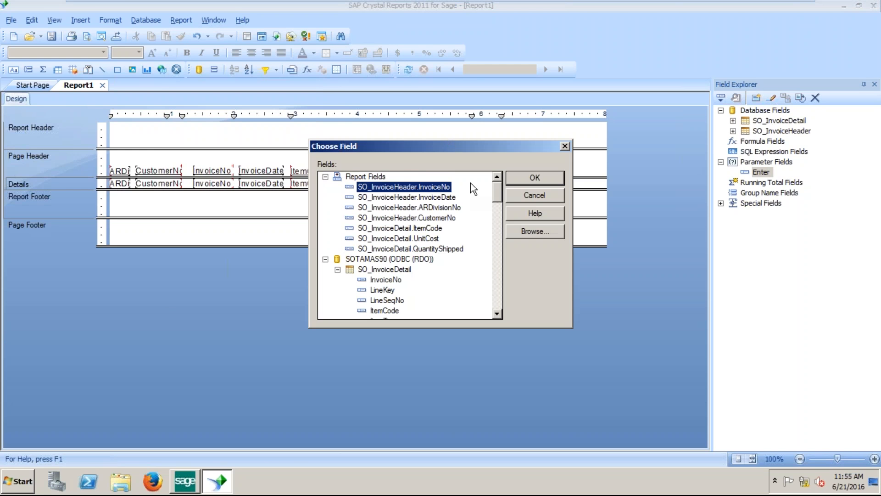
pyautogui.doubleClick(439, 198)
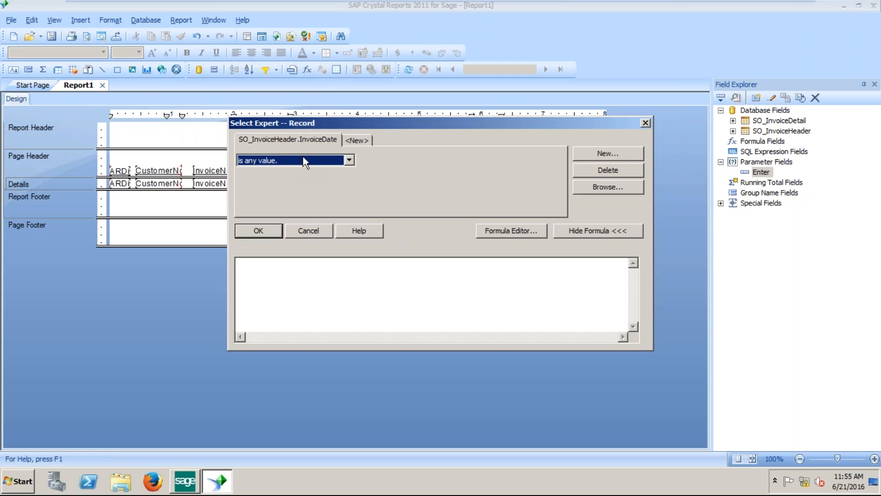
pyautogui.click(349, 160)
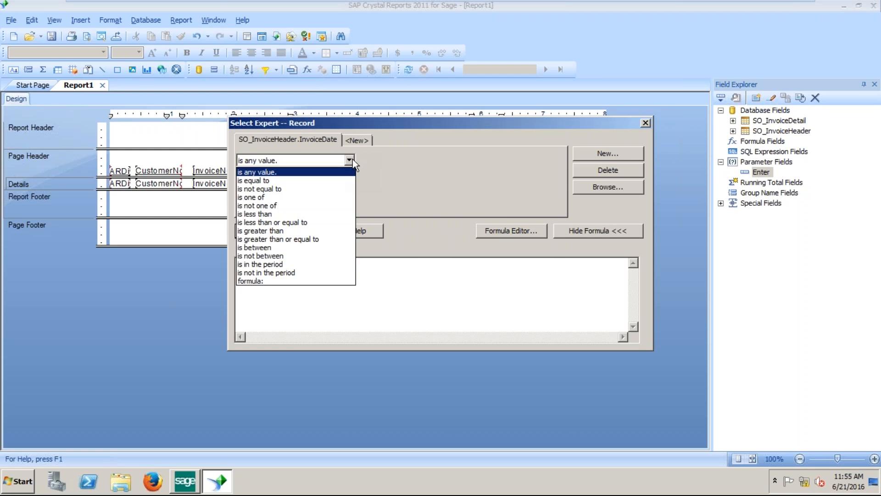
pyautogui.click(328, 173)
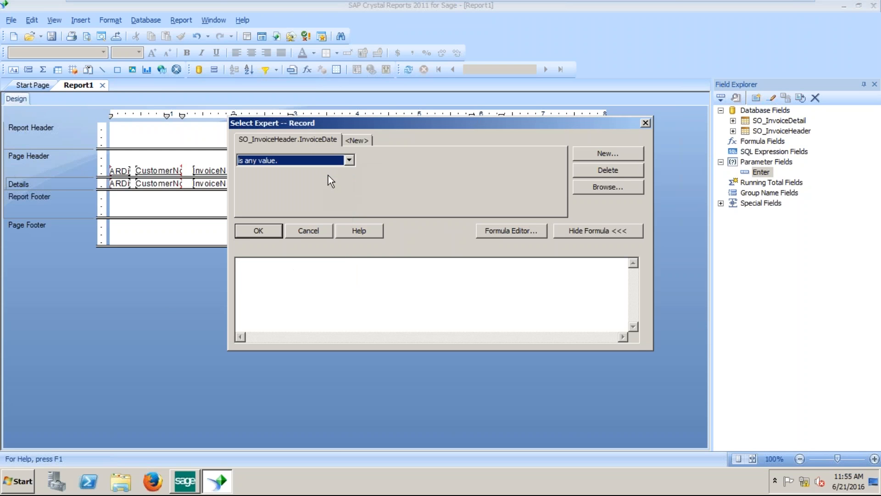
pyautogui.click(352, 162)
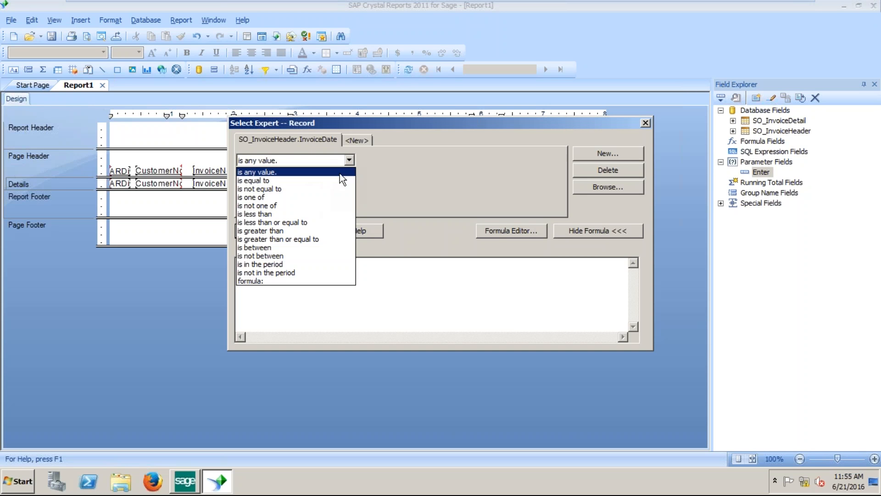
pyautogui.click(317, 181)
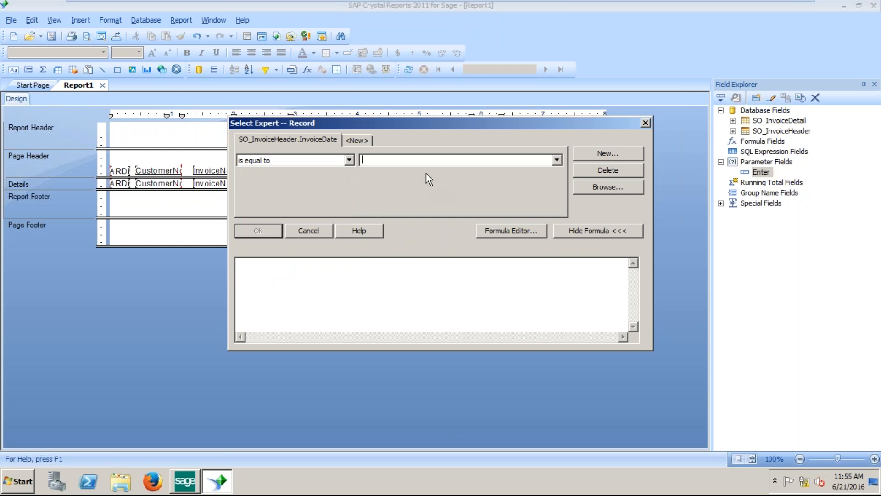
pyautogui.click(557, 160)
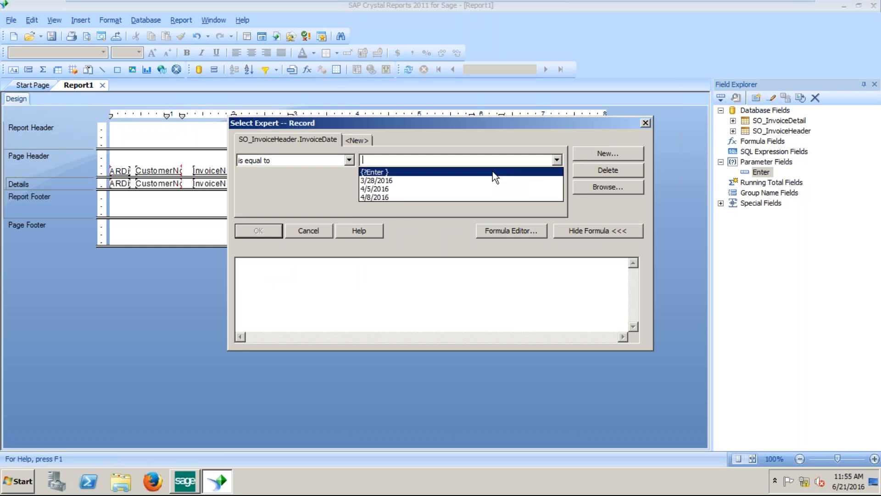
pyautogui.click(373, 172)
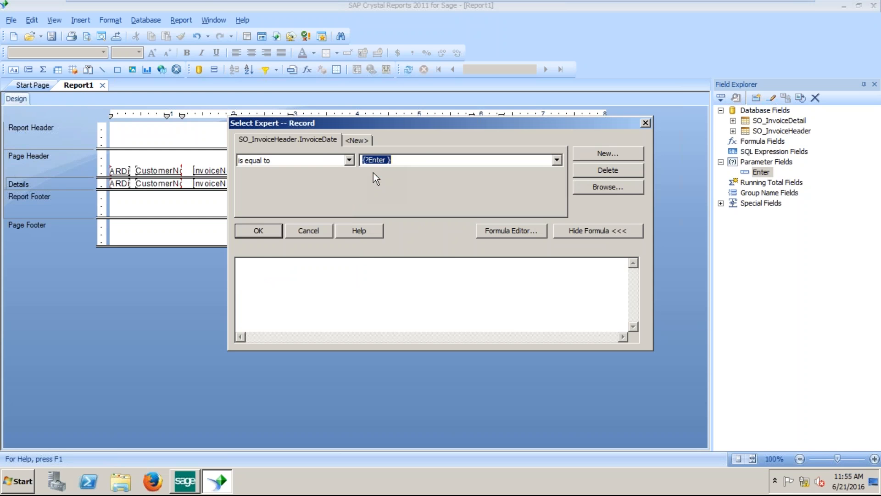
pyautogui.click(264, 232)
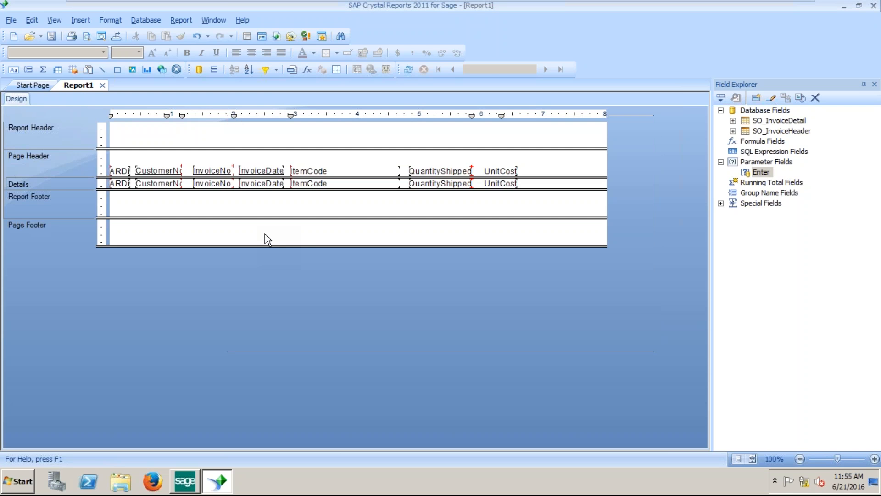
# Refresh the report and set the Enter range start date to 1/1/2020.
pyautogui.click(407, 69)
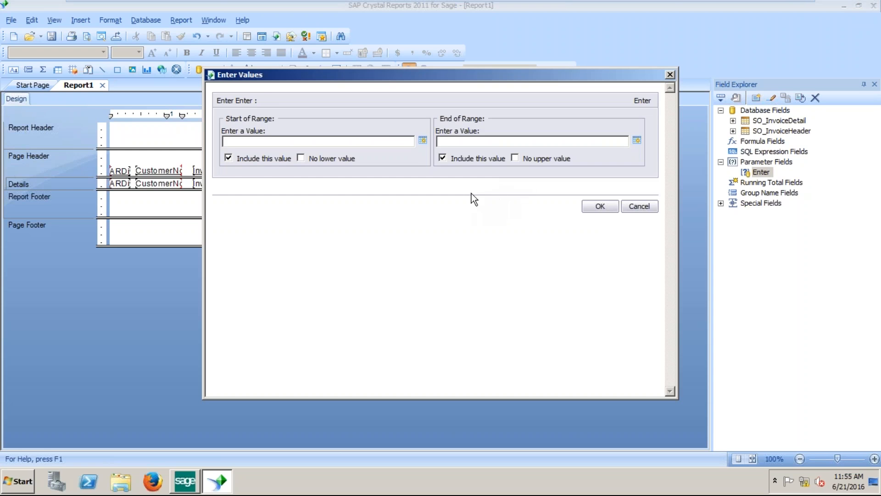
pyautogui.click(423, 141)
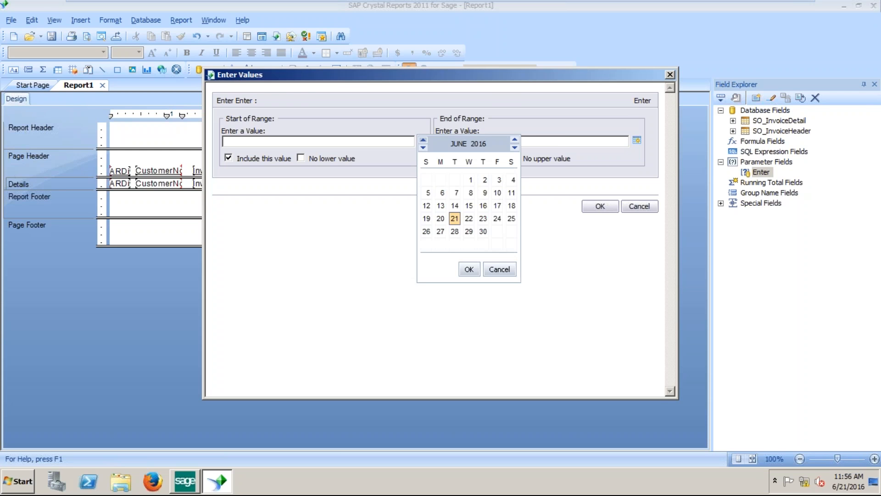
pyautogui.click(423, 148)
pyautogui.click(423, 148)
pyautogui.click(422, 148)
pyautogui.click(423, 147)
pyautogui.click(423, 148)
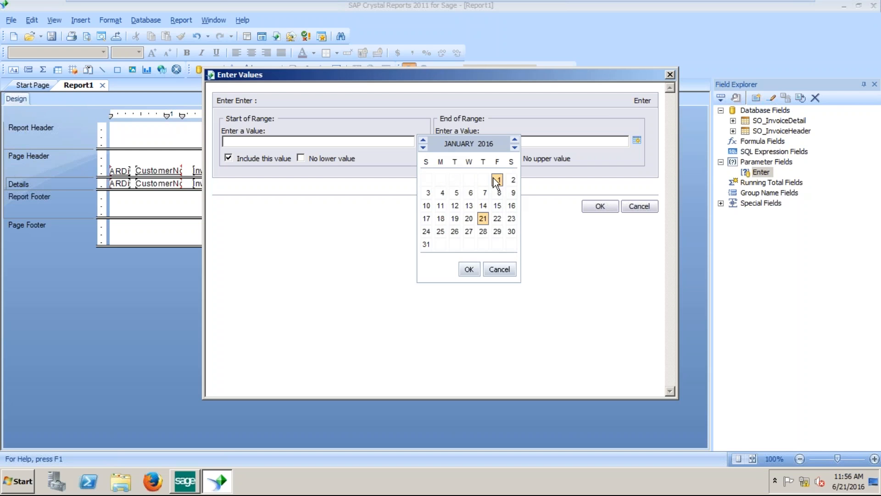
pyautogui.click(498, 180)
pyautogui.click(515, 139)
pyautogui.click(515, 139)
pyautogui.click(515, 139)
pyautogui.click(515, 140)
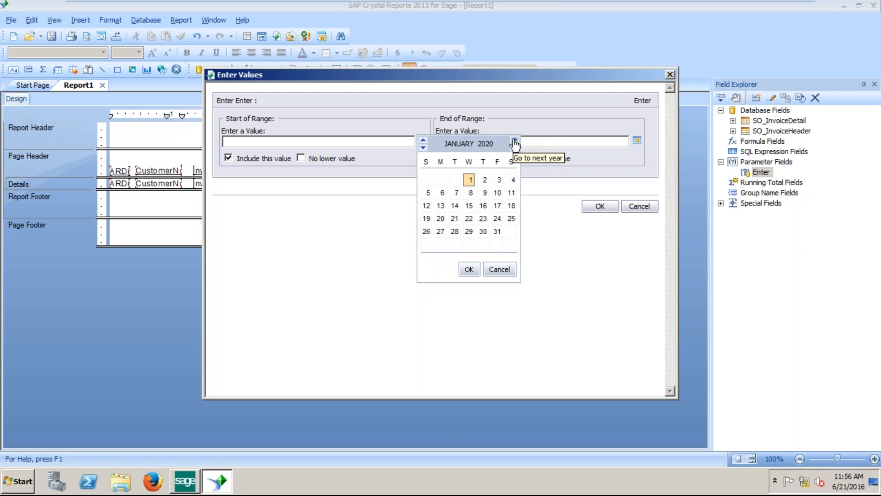
pyautogui.click(470, 267)
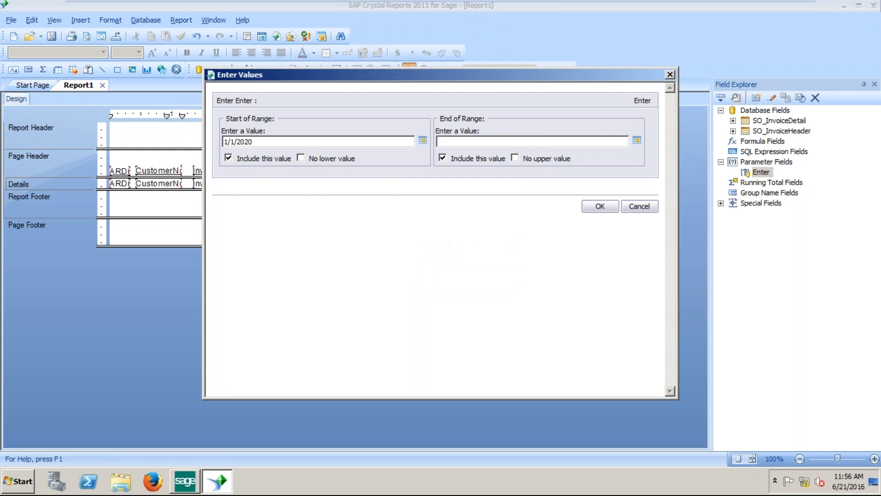
# Set the range end date to 6/21/2020 and run the preview.
pyautogui.click(637, 140)
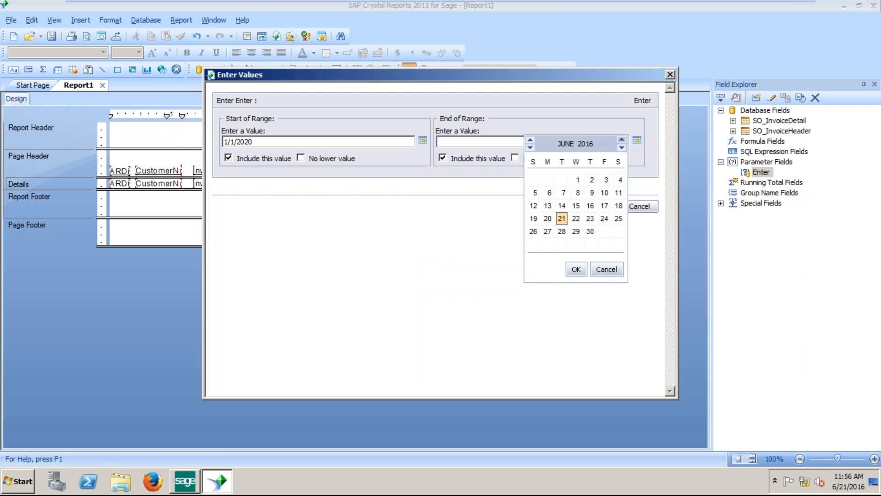
pyautogui.click(622, 139)
pyautogui.click(622, 139)
pyautogui.click(622, 139)
pyautogui.click(621, 139)
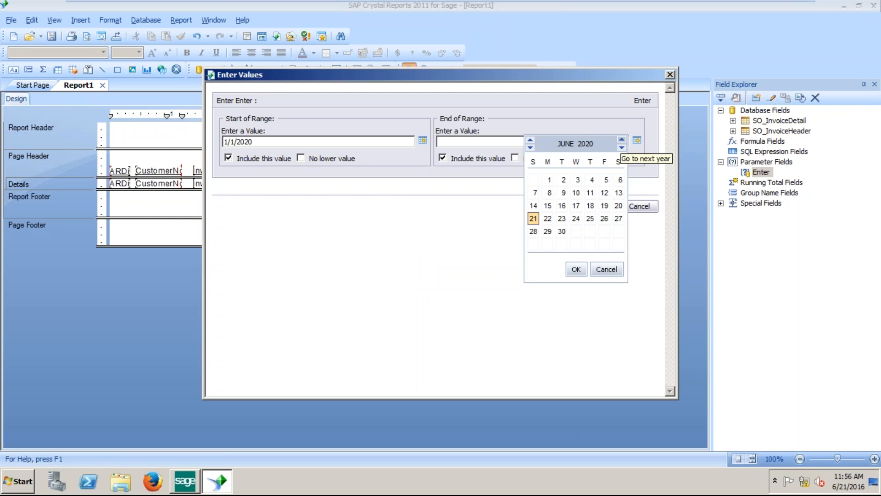
pyautogui.click(577, 270)
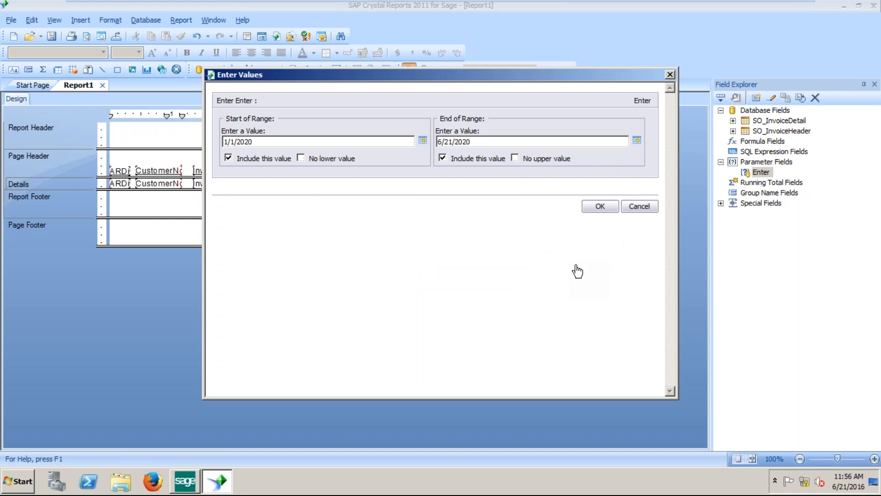
pyautogui.click(598, 206)
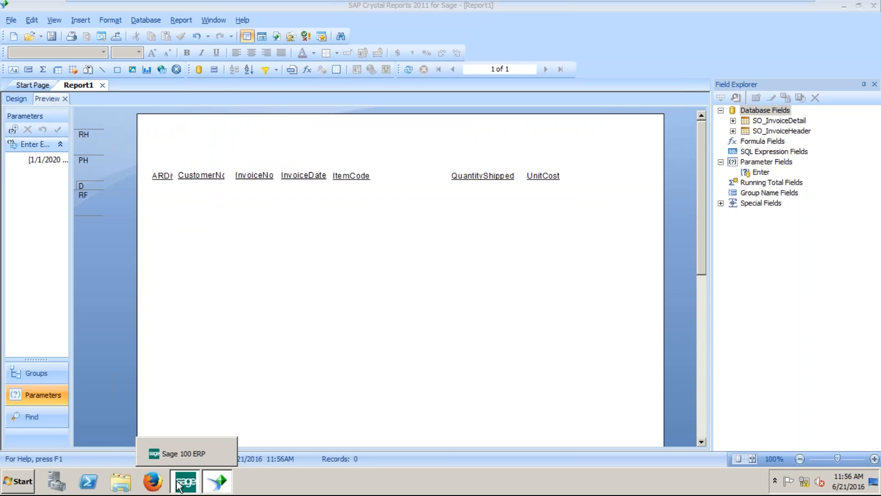
# In Sage 100 ERP, go to Accounts Receivable reports and launch the Invoice History Report.
pyautogui.click(180, 482)
pyautogui.click(244, 158)
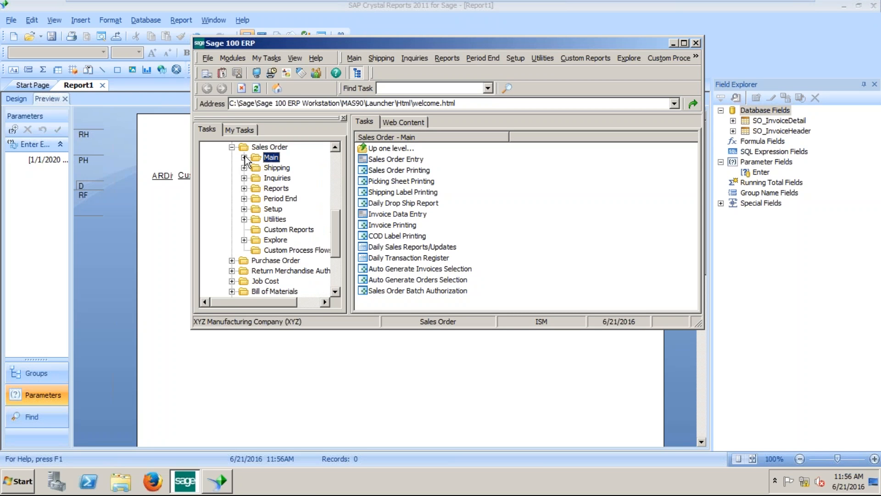
pyautogui.click(274, 179)
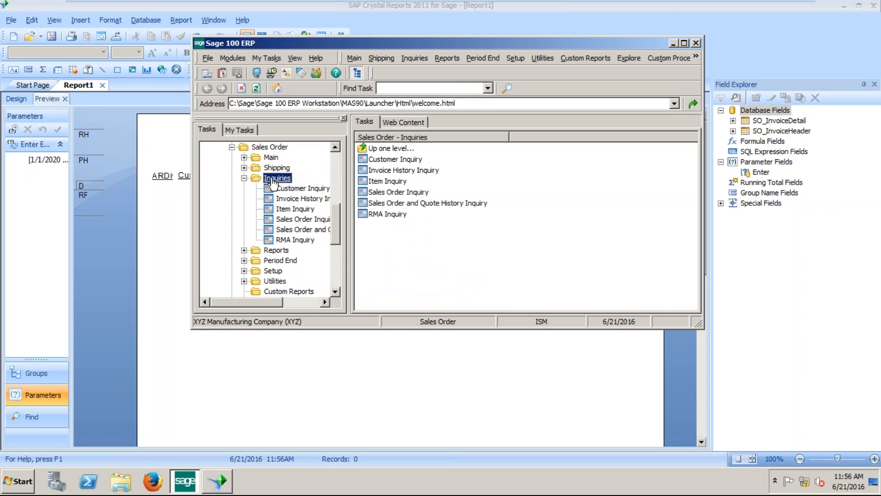
pyautogui.click(231, 147)
pyautogui.scroll(5, 276, 221)
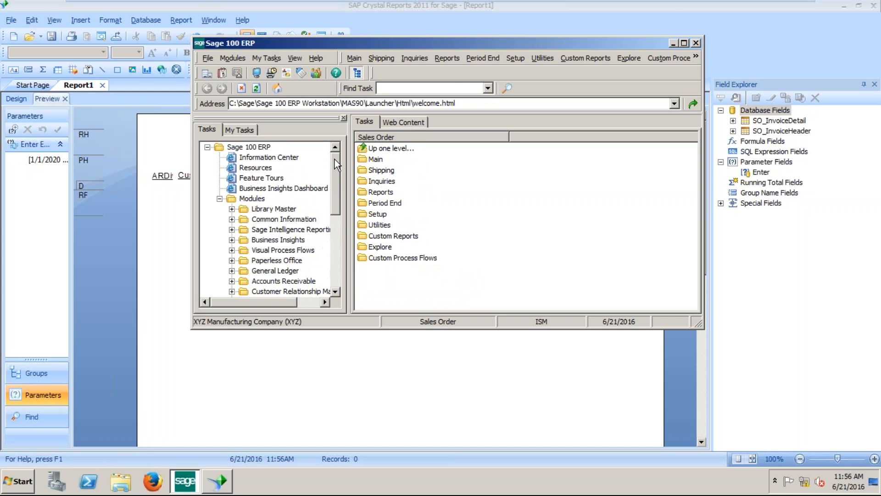
pyautogui.click(283, 281)
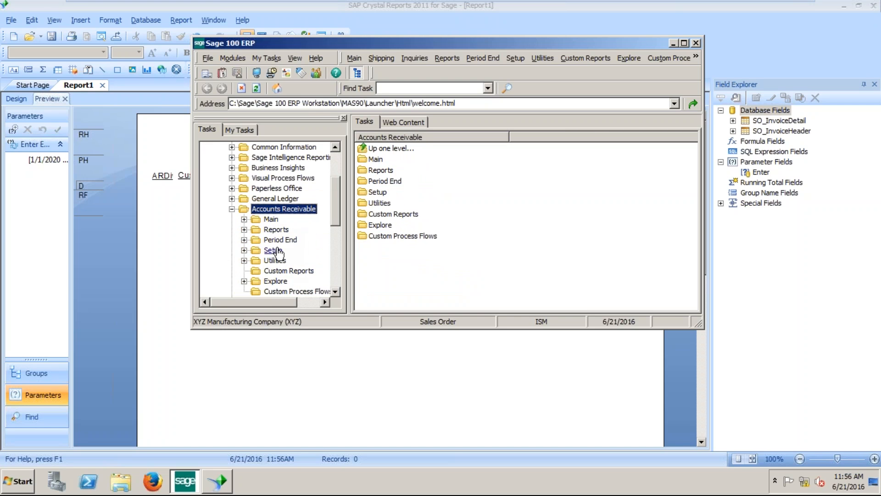
pyautogui.click(277, 229)
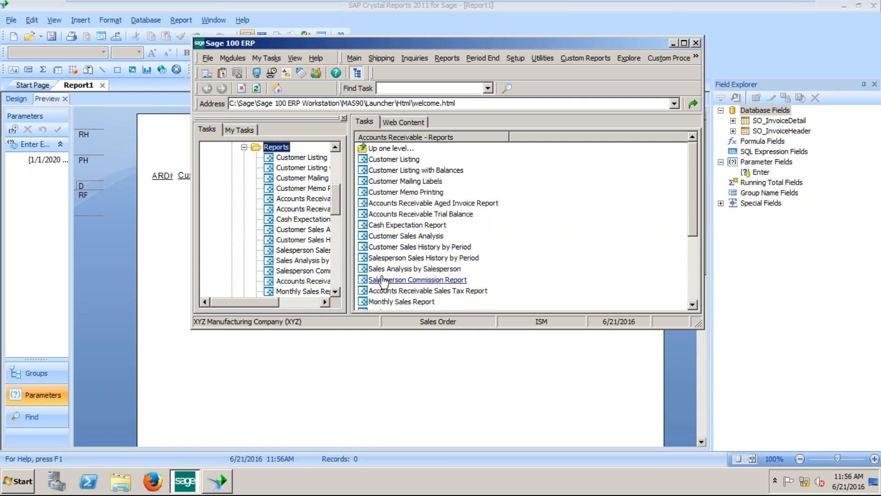
pyautogui.click(336, 291)
pyautogui.click(336, 291)
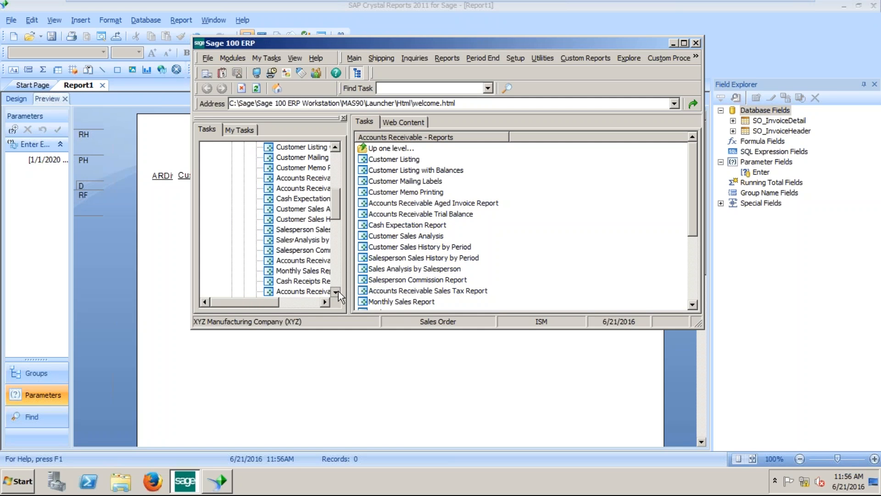
pyautogui.moveTo(348, 278); pyautogui.dragTo(389, 278)
pyautogui.doubleClick(340, 291)
# Preview the invoice history with accounting date 6/21/2016, then close it and Sage.
pyautogui.click(252, 136)
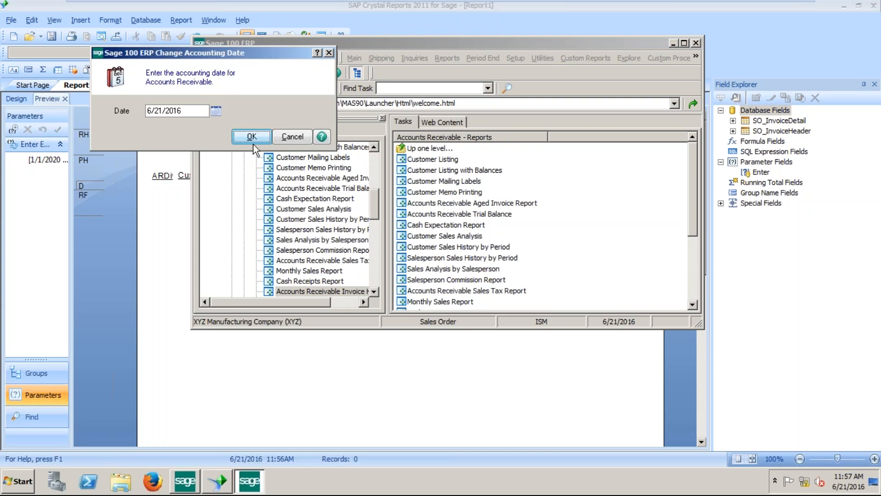
pyautogui.click(463, 159)
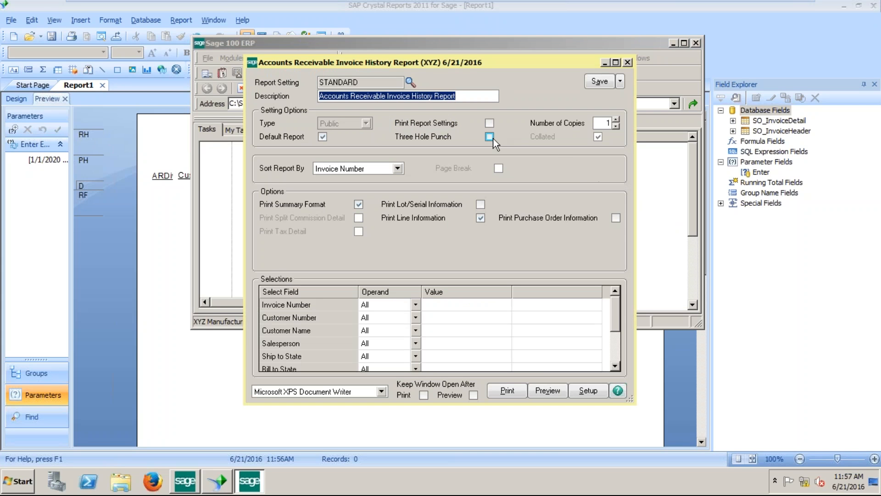
pyautogui.click(548, 390)
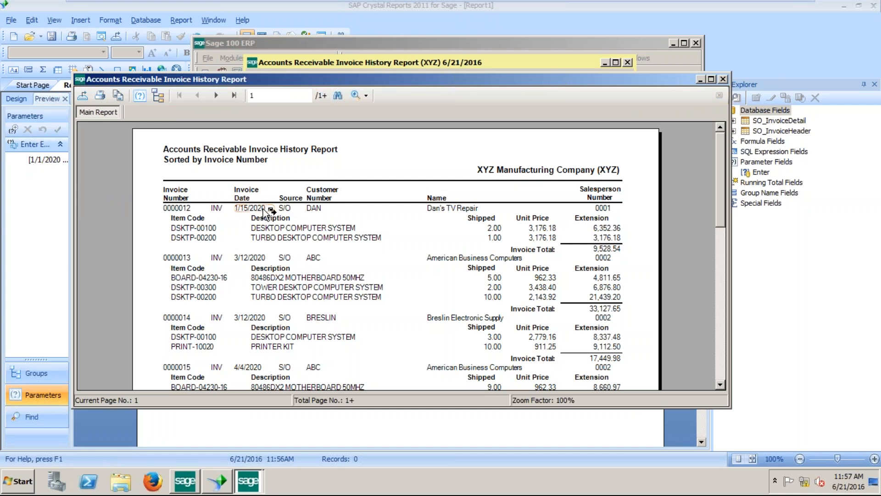
pyautogui.click(724, 79)
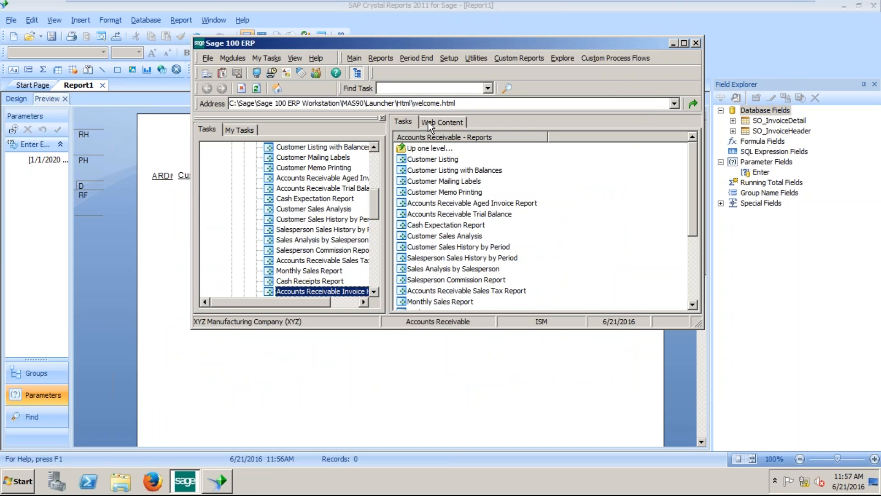
pyautogui.click(696, 43)
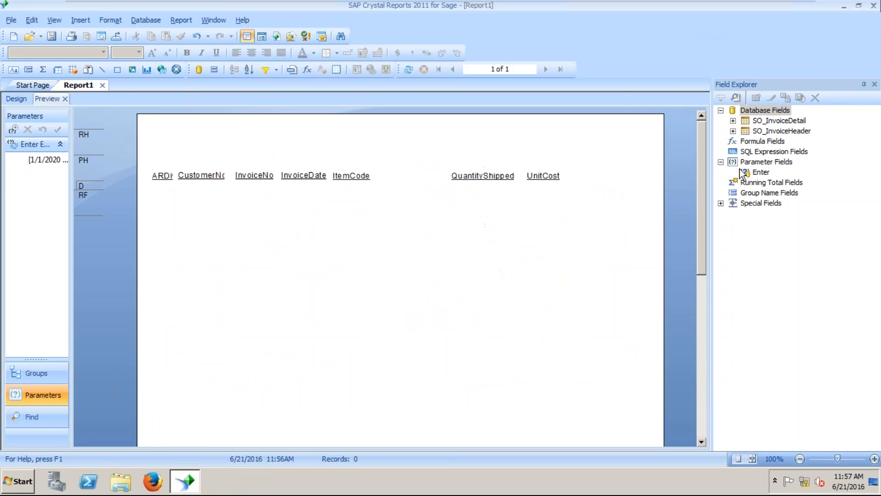
pyautogui.click(54, 159)
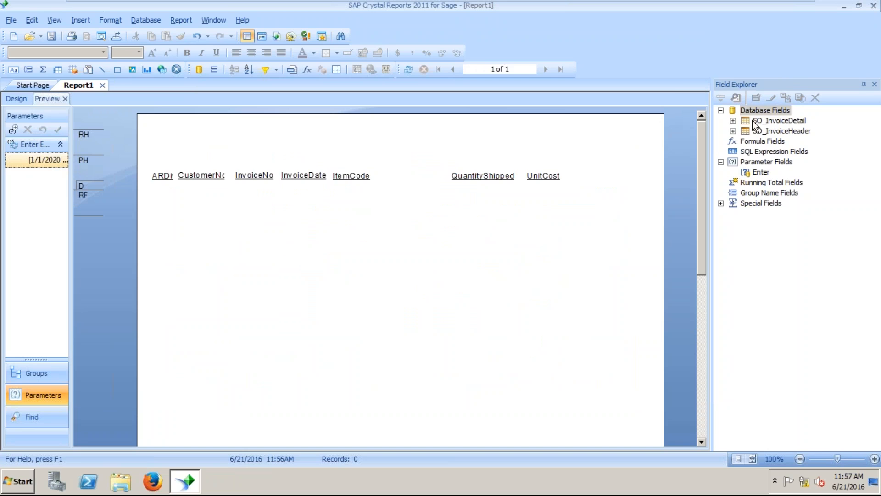
# Review the InvoiceDate record selection rule and close it unchanged.
pyautogui.click(190, 21)
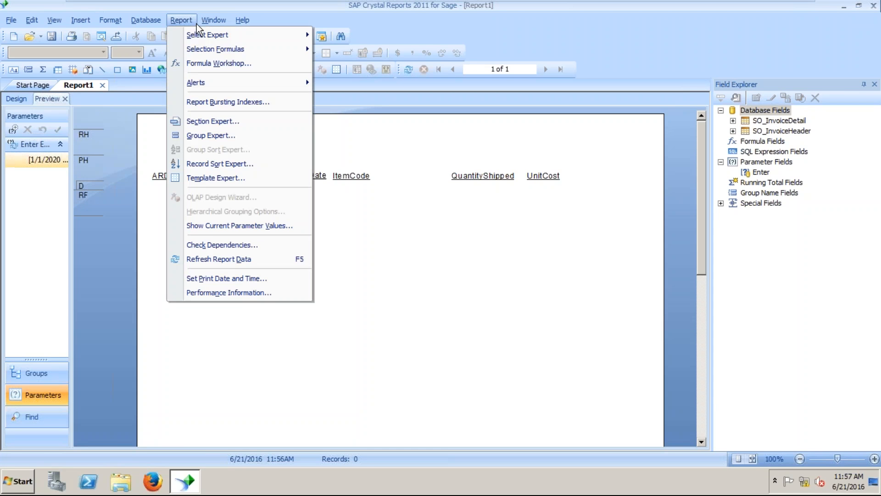
pyautogui.moveTo(236, 35)
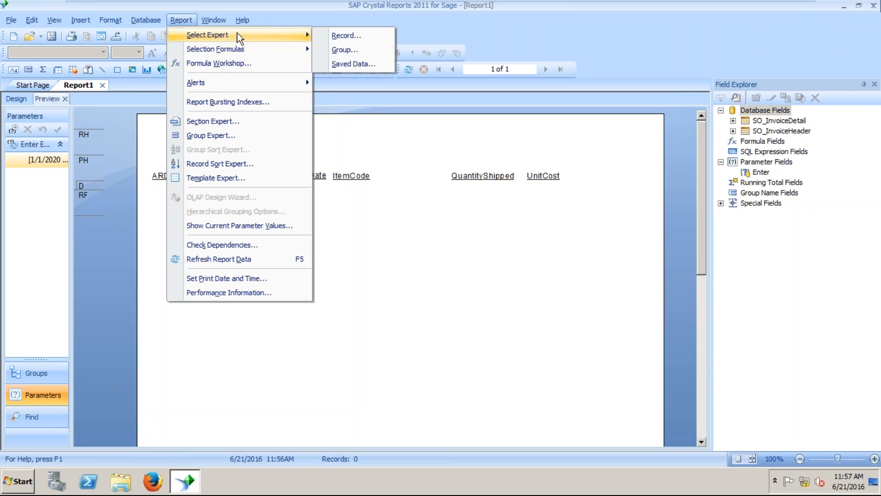
pyautogui.click(356, 34)
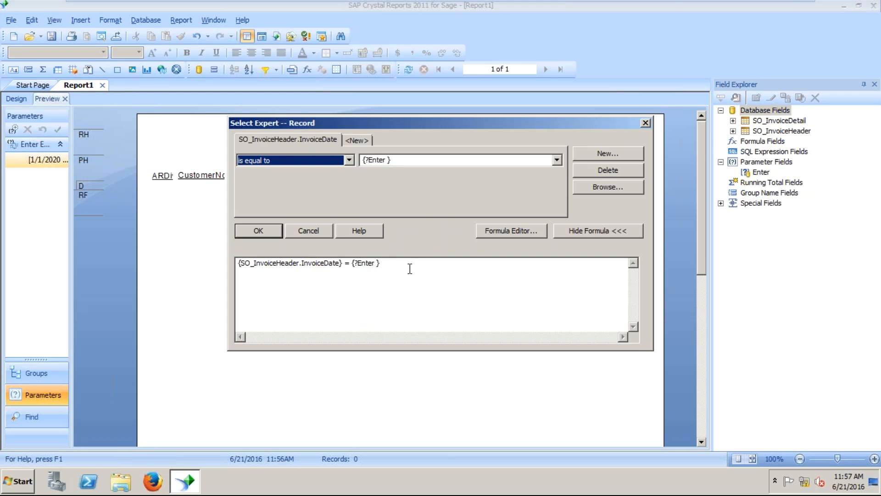
pyautogui.click(269, 233)
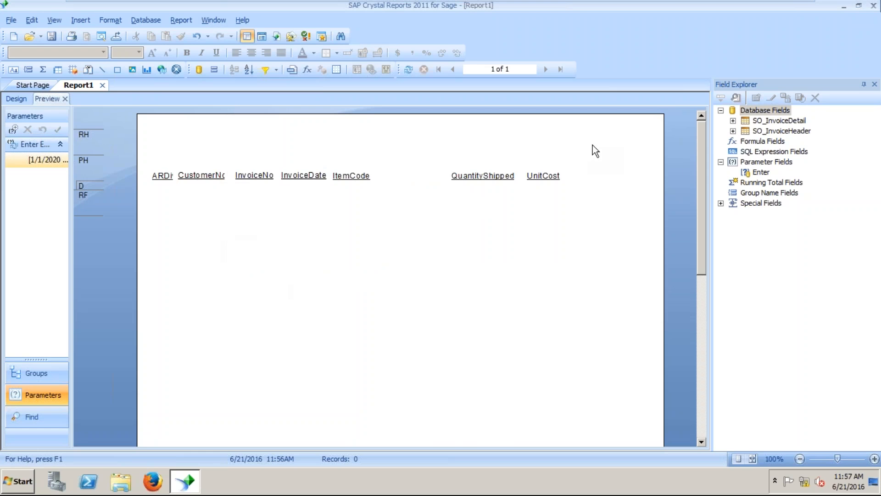
# Browse the stored SO_InvoiceHeader InvoiceDate values: 3/28/2016, 4/5/2016 and 4/8/2016.
pyautogui.click(733, 132)
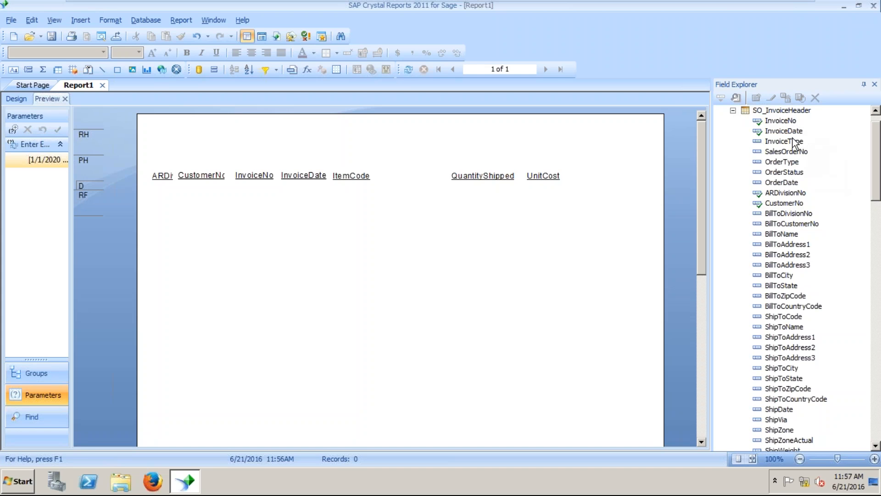
pyautogui.click(784, 132)
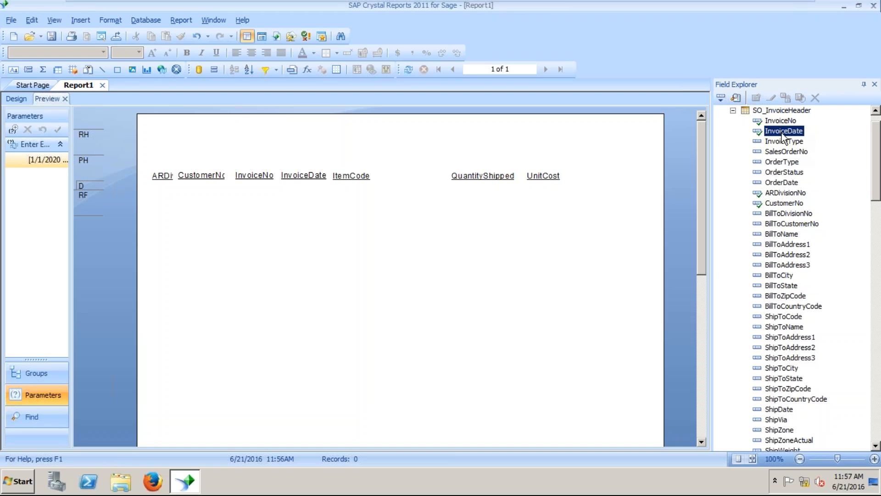
pyautogui.rightClick(783, 136)
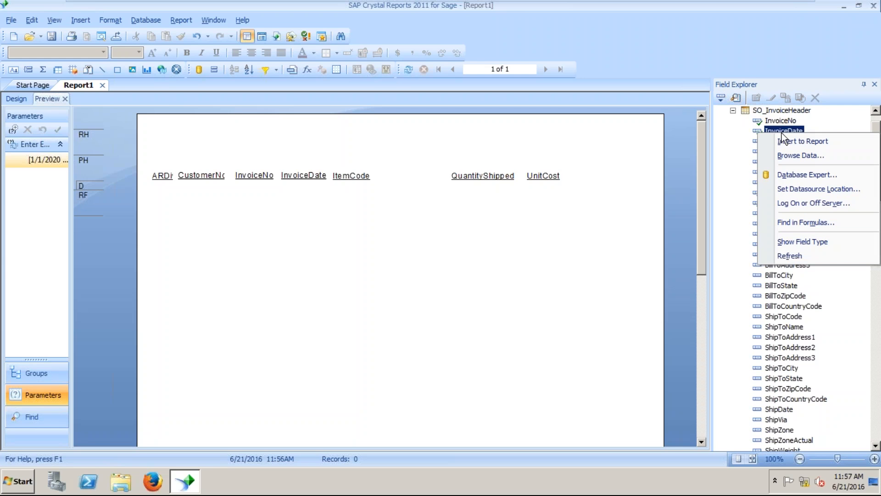
pyautogui.click(800, 156)
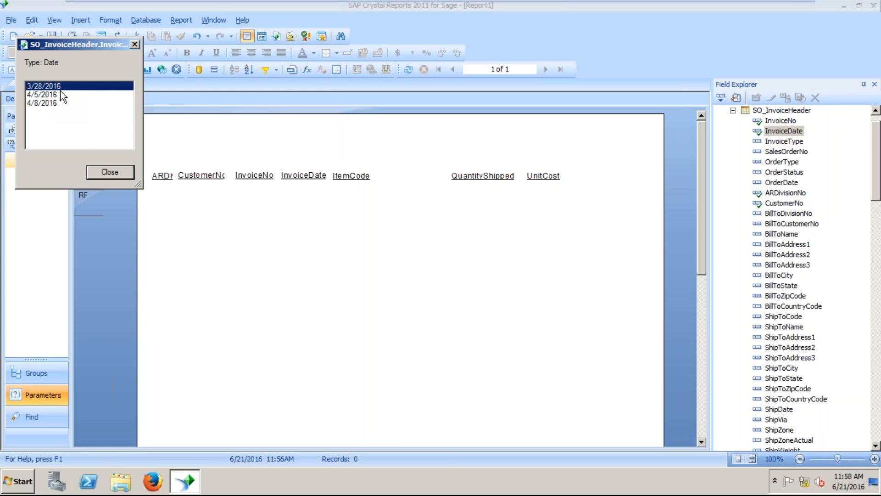
pyautogui.click(110, 173)
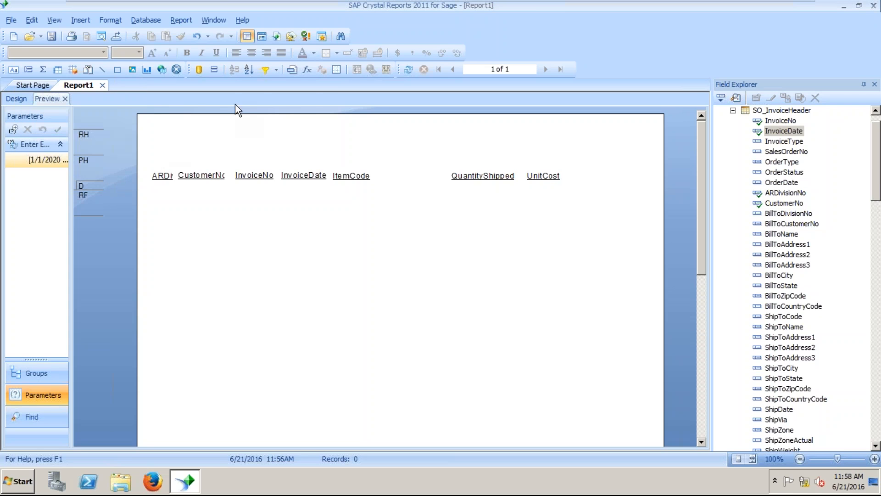
# Reopen the record selection rule and keep the existing InvoiceDate criterion.
pyautogui.click(187, 24)
pyautogui.moveTo(205, 35)
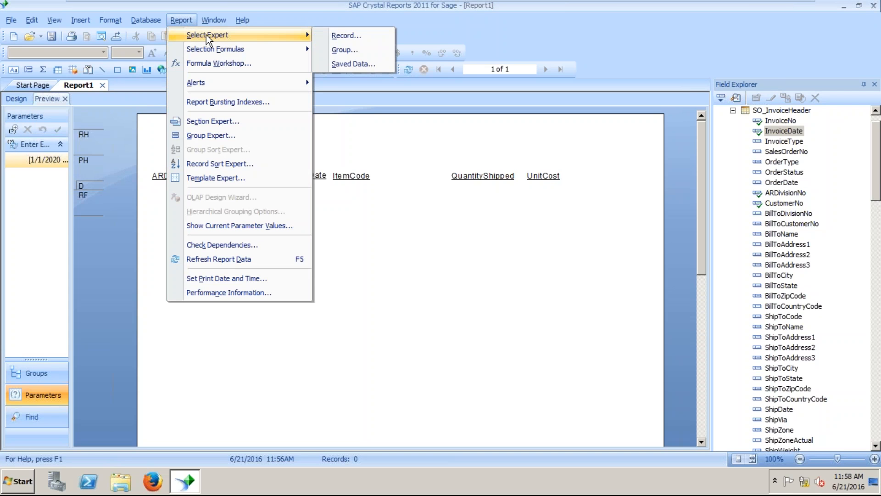
pyautogui.click(369, 44)
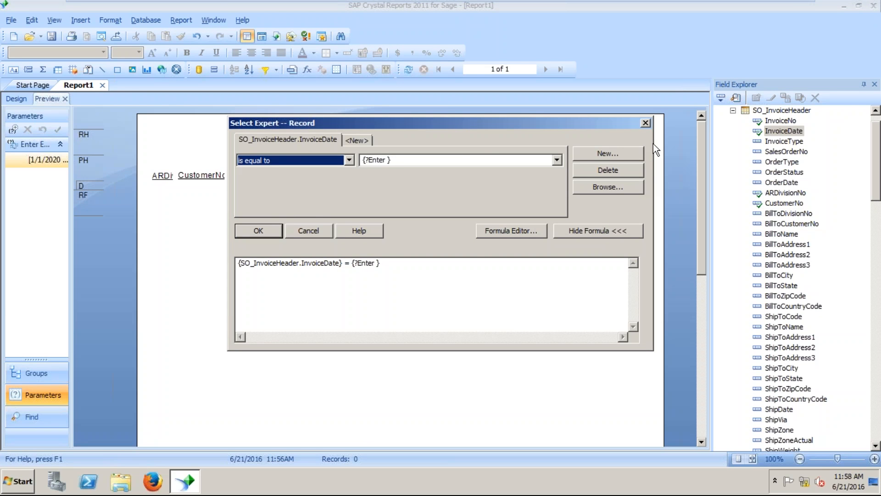
pyautogui.click(266, 224)
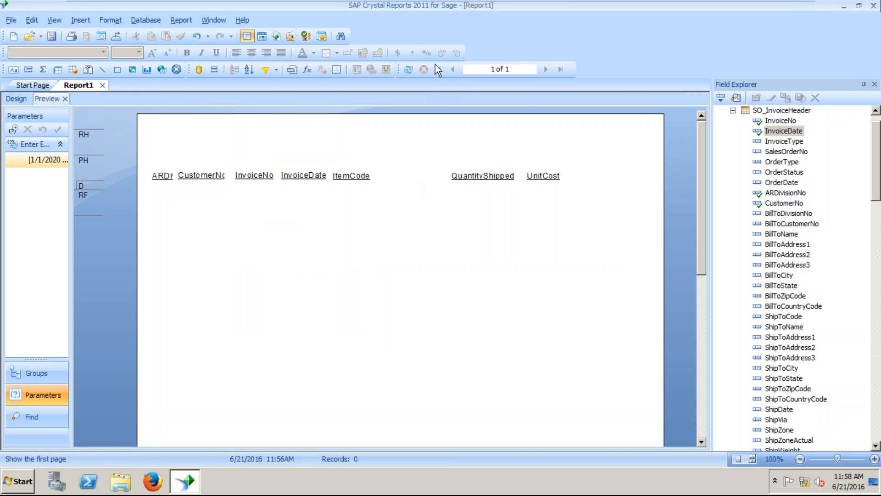
# Refresh with new parameter values, changing the Enter range to 1/1/2016–6/21/2016.
pyautogui.click(409, 70)
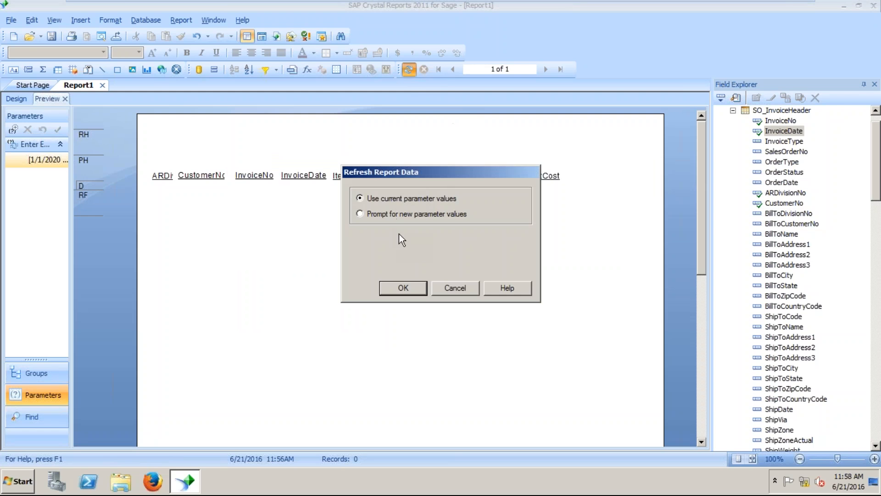
pyautogui.click(415, 214)
pyautogui.click(404, 287)
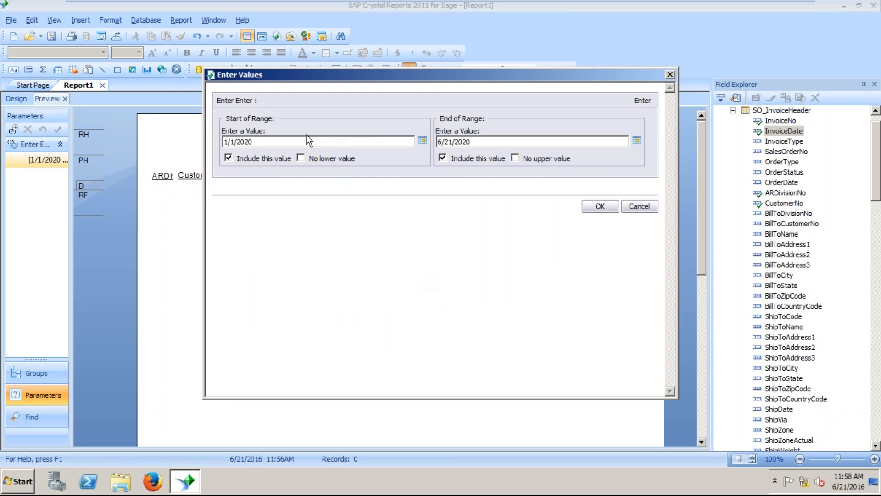
pyautogui.press('BackSpace')
pyautogui.press('BackSpace')
pyautogui.write('16')
pyautogui.click(509, 138)
pyautogui.press('BackSpace')
pyautogui.press('BackSpace')
pyautogui.write('16')
pyautogui.click(600, 206)
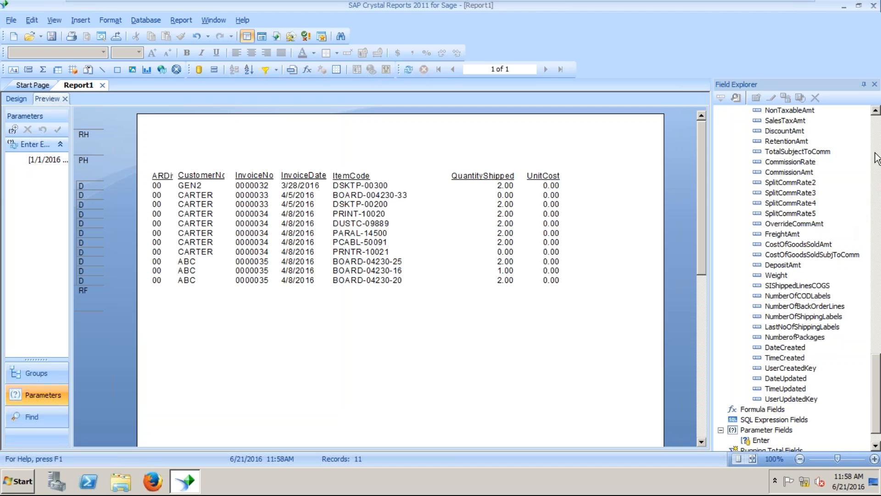
# Collapse the invoice header field list and start a new parameter under Parameter Fields.
pyautogui.click(877, 131)
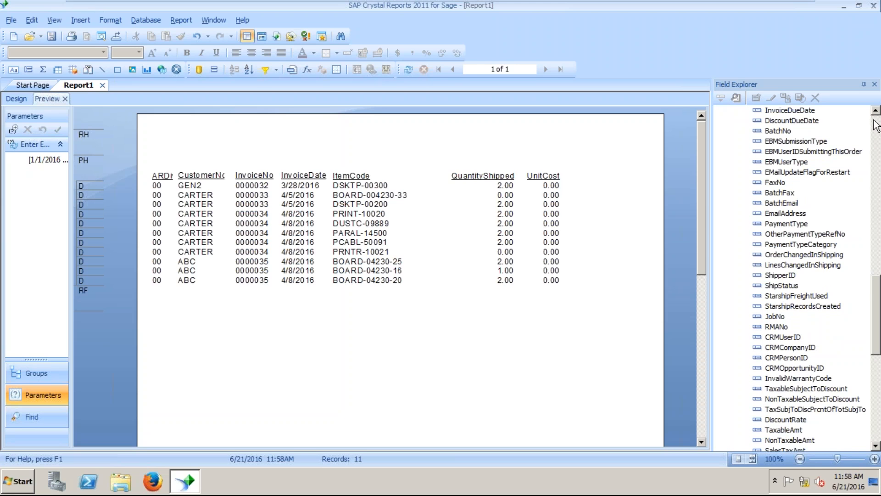
pyautogui.click(877, 130)
pyautogui.click(877, 127)
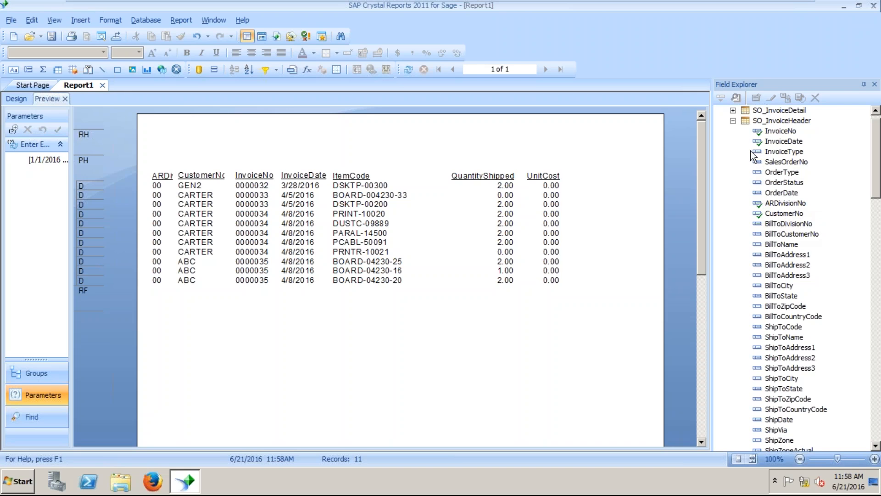
pyautogui.click(733, 121)
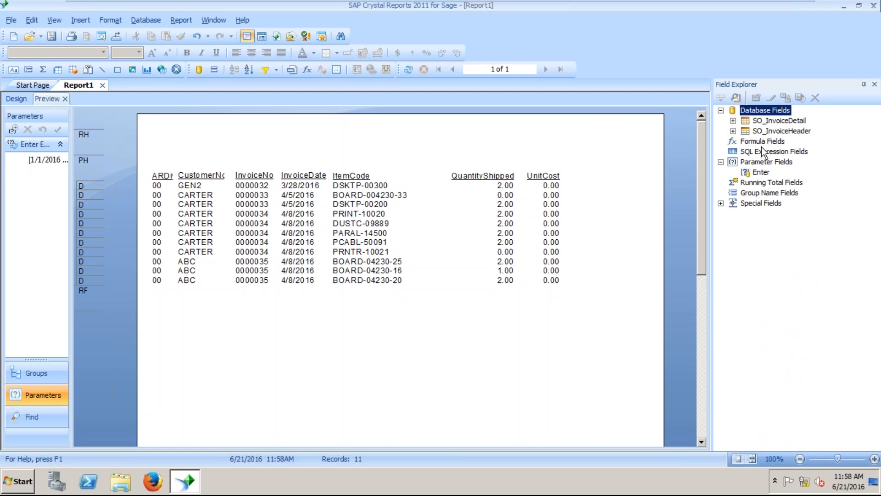
pyautogui.rightClick(762, 163)
pyautogui.click(789, 174)
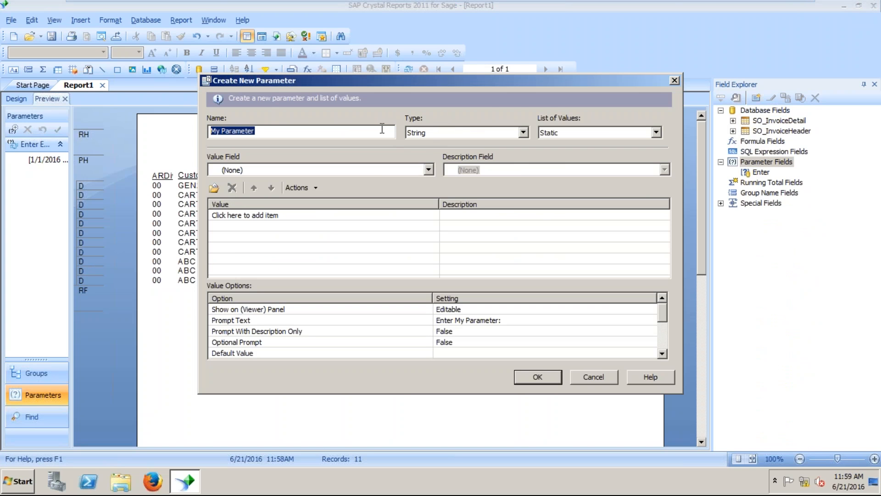
# Name the parameter customer, keep type String, and create it.
pyautogui.write('customer')
pyautogui.press('BackSpace')
pyautogui.press('BackSpace')
pyautogui.press('BackSpace')
pyautogui.press('BackSpace')
pyautogui.press('BackSpace')
pyautogui.press('BackSpace')
pyautogui.write('stomer')
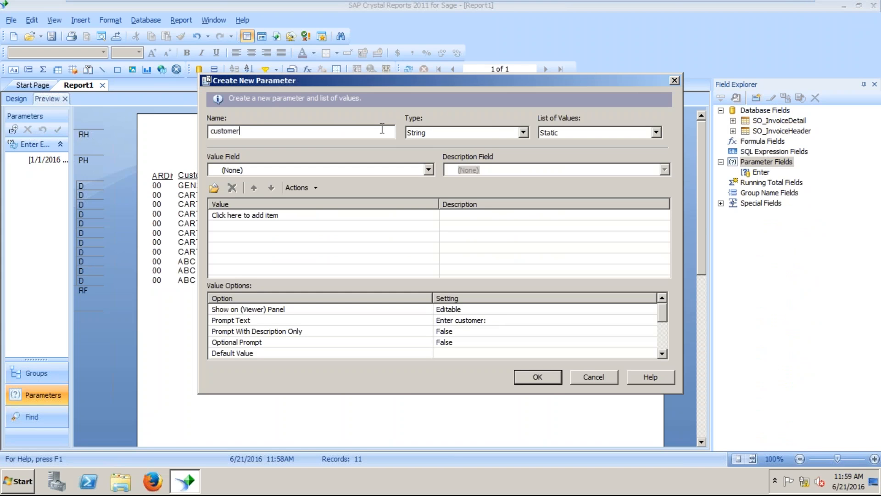
pyautogui.press('Tab')
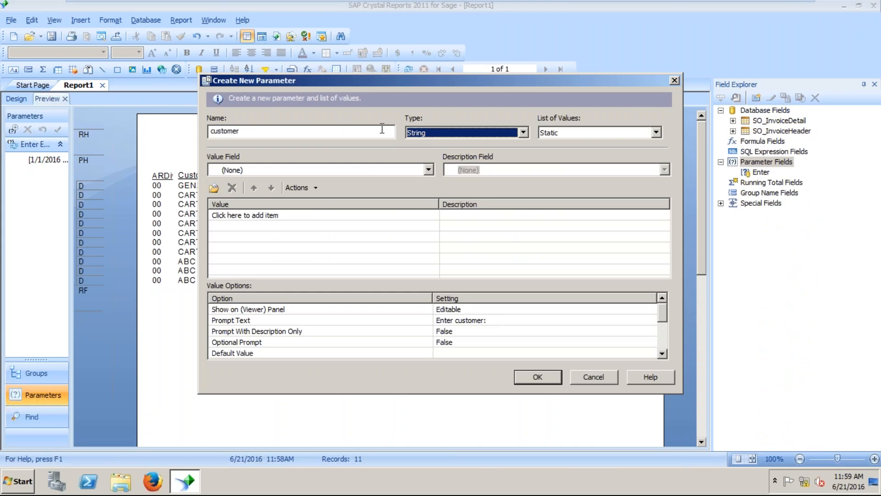
pyautogui.press('Tab')
pyautogui.press('Tab')
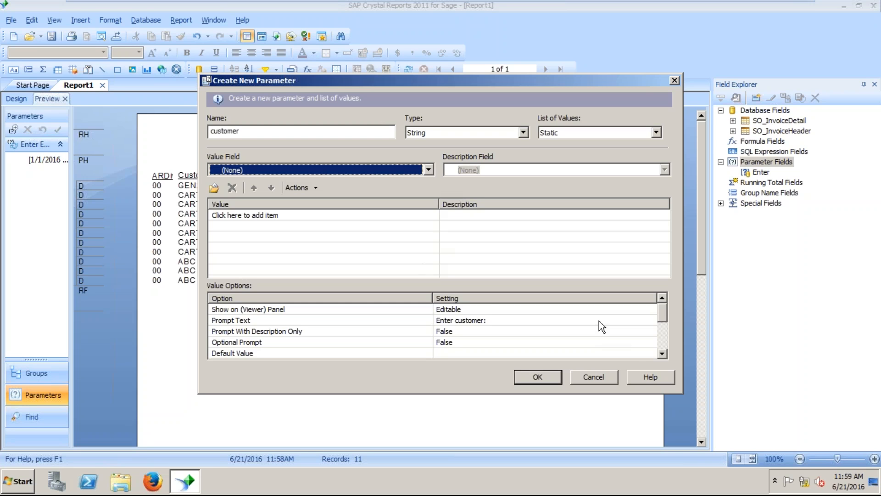
pyautogui.click(662, 353)
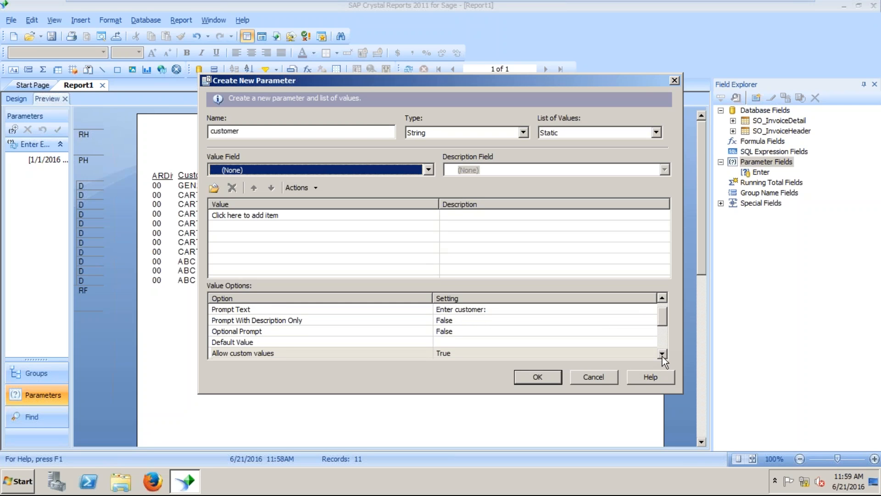
pyautogui.click(538, 377)
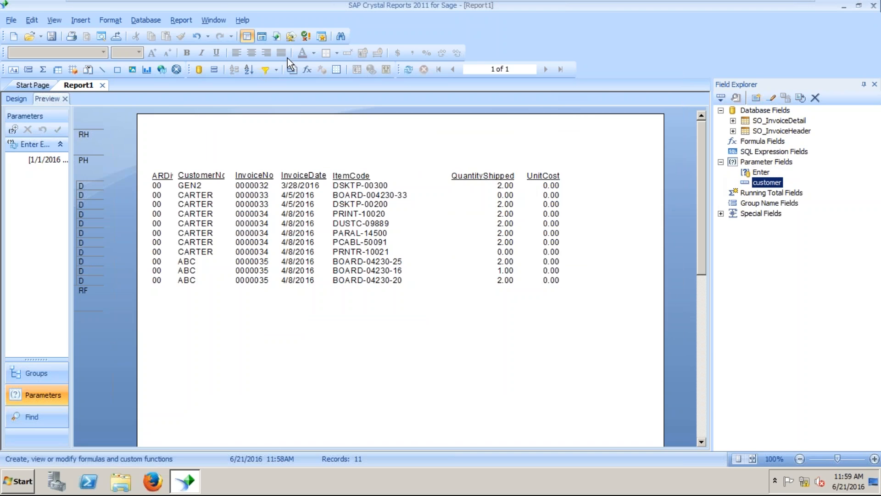
# Add a record selection criterion requiring CustomerNo to equal the {?customer} parameter.
pyautogui.click(176, 20)
pyautogui.moveTo(194, 30)
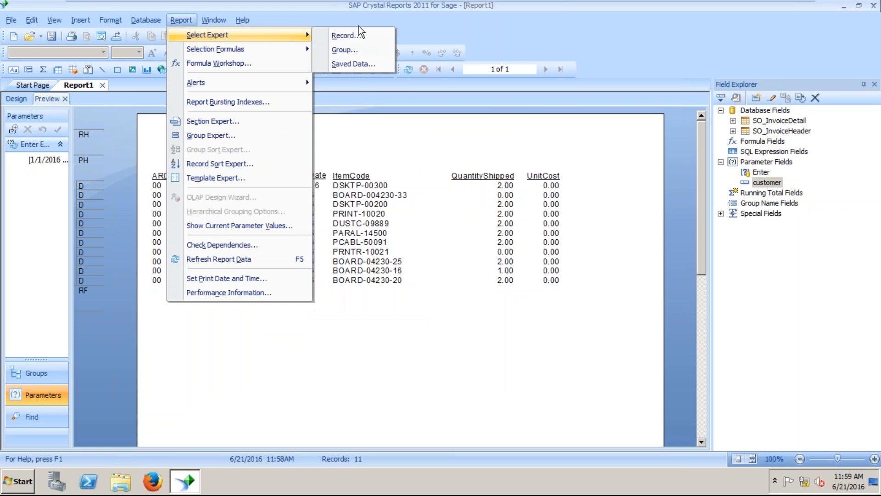
pyautogui.click(357, 37)
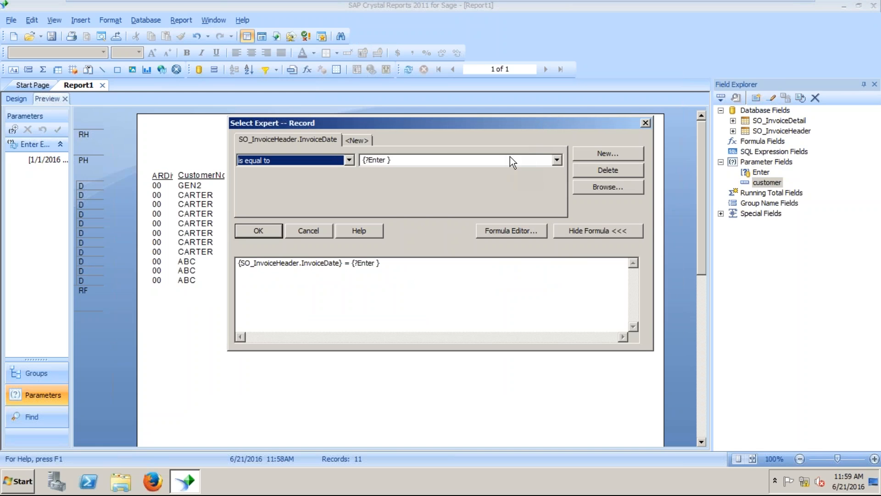
pyautogui.click(367, 142)
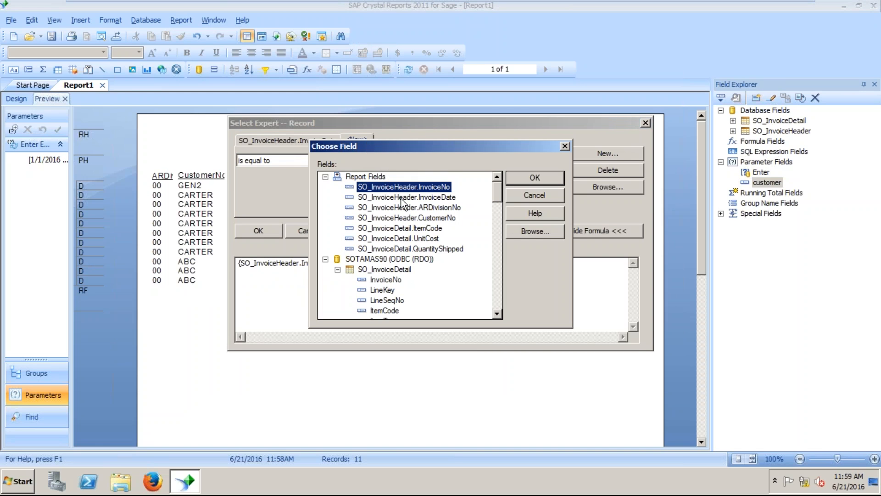
pyautogui.click(410, 218)
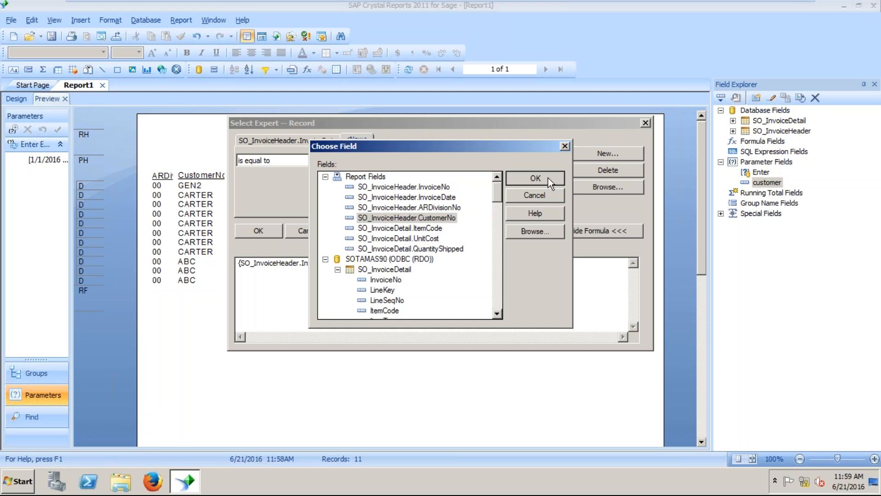
pyautogui.click(548, 177)
pyautogui.click(350, 160)
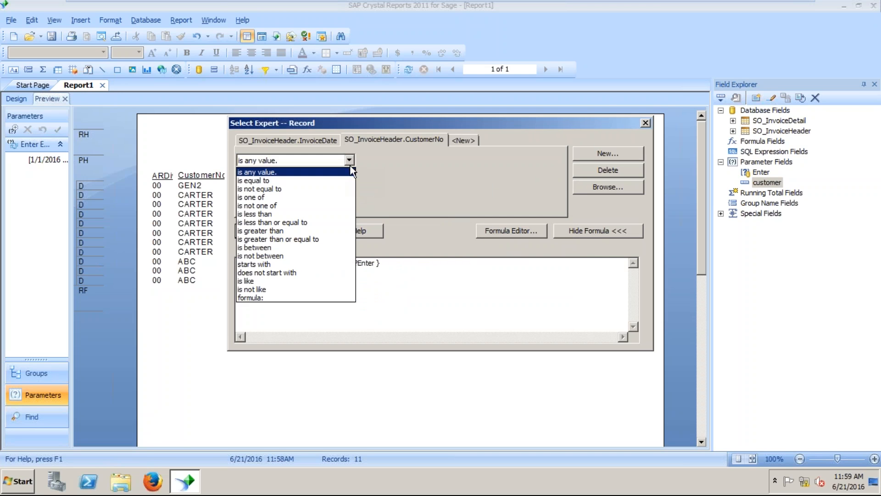
pyautogui.click(318, 182)
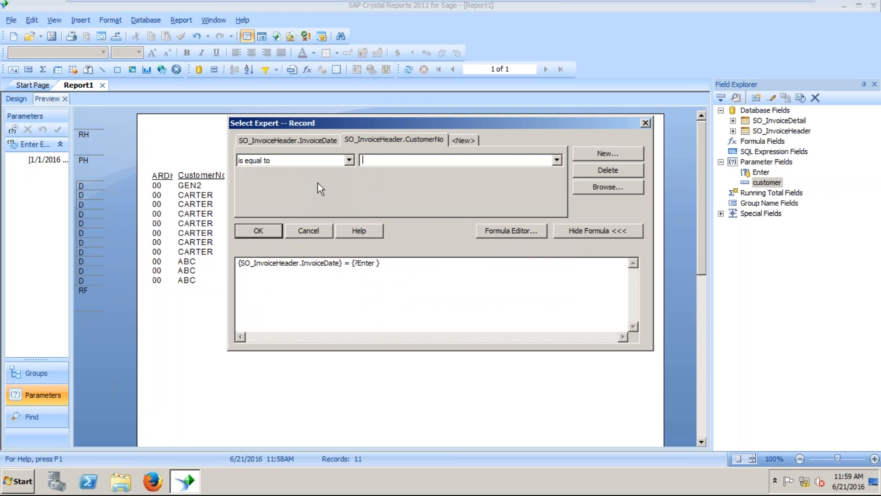
pyautogui.click(556, 160)
pyautogui.click(499, 168)
pyautogui.click(274, 233)
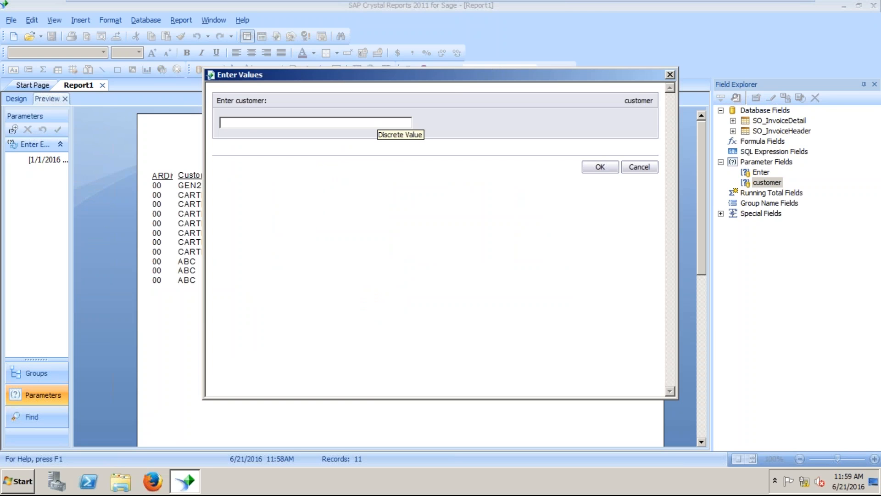
# Enter CARTER as the customer parameter value and refresh the report to seven records.
pyautogui.moveTo(413, 73); pyautogui.dragTo(602, 122)
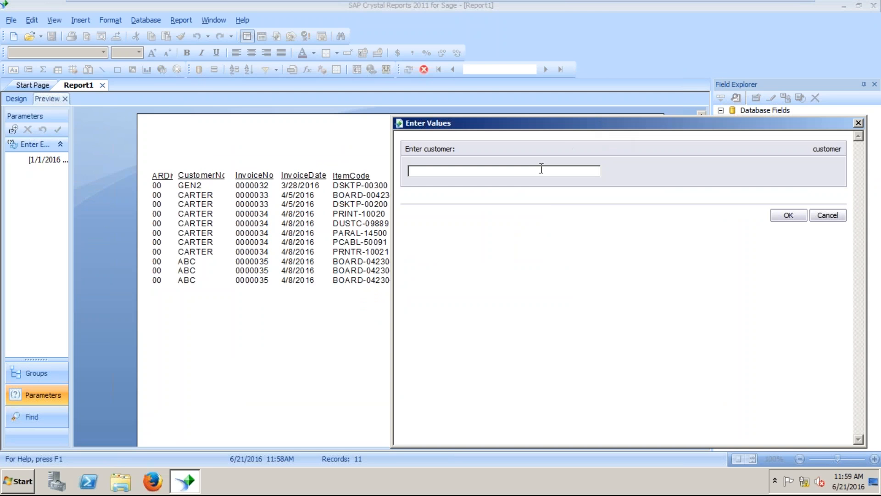
pyautogui.write('CARTER')
pyautogui.press('Return')
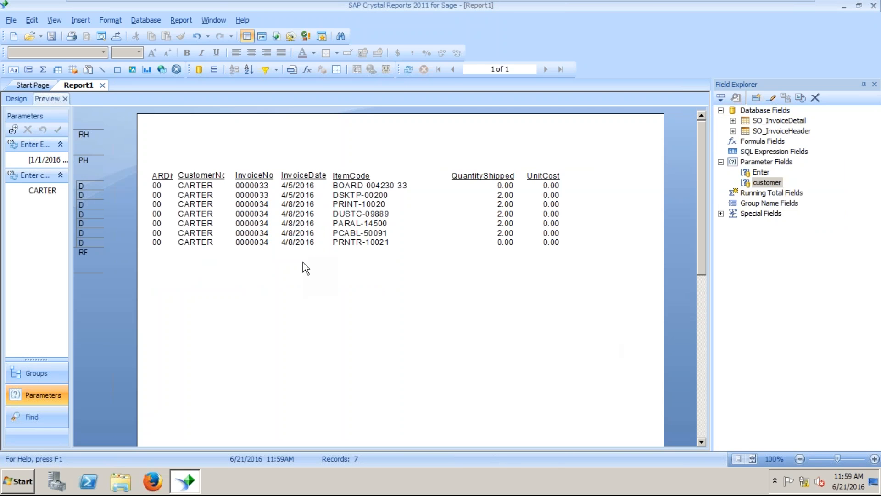
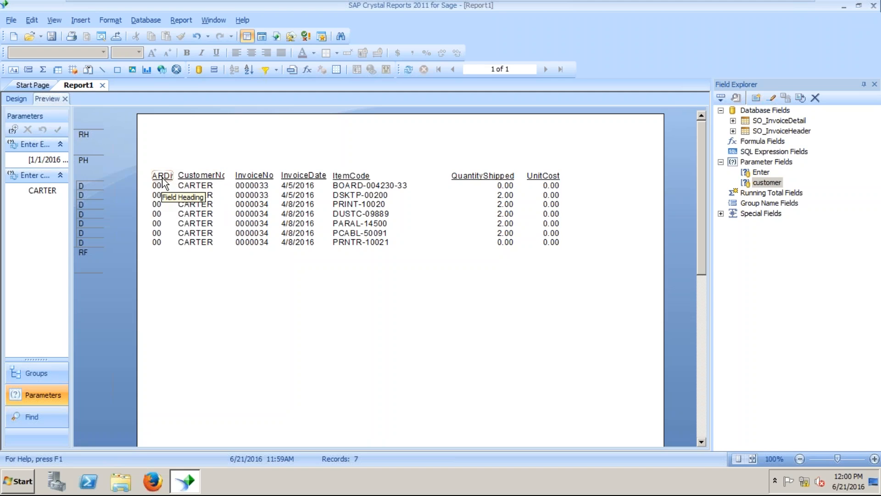
# Make the CustomerNo heading taller and remove its underline.
pyautogui.click(209, 176)
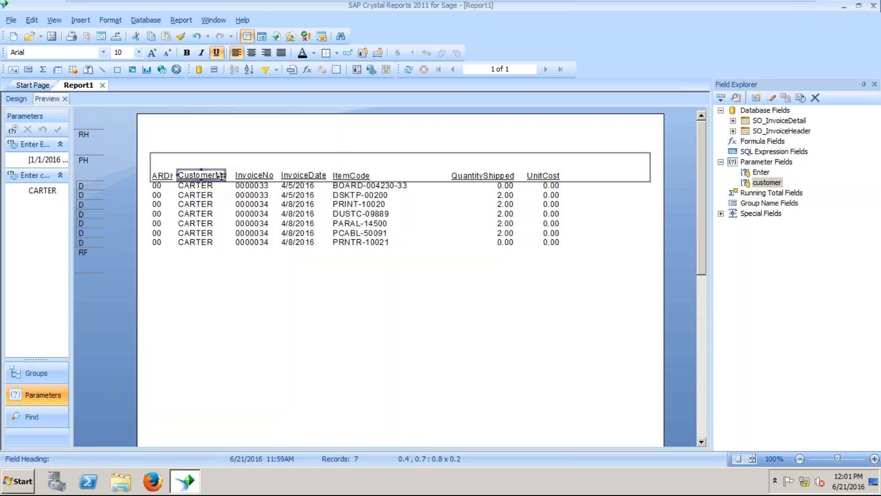
pyautogui.moveTo(201, 169); pyautogui.dragTo(214, 193)
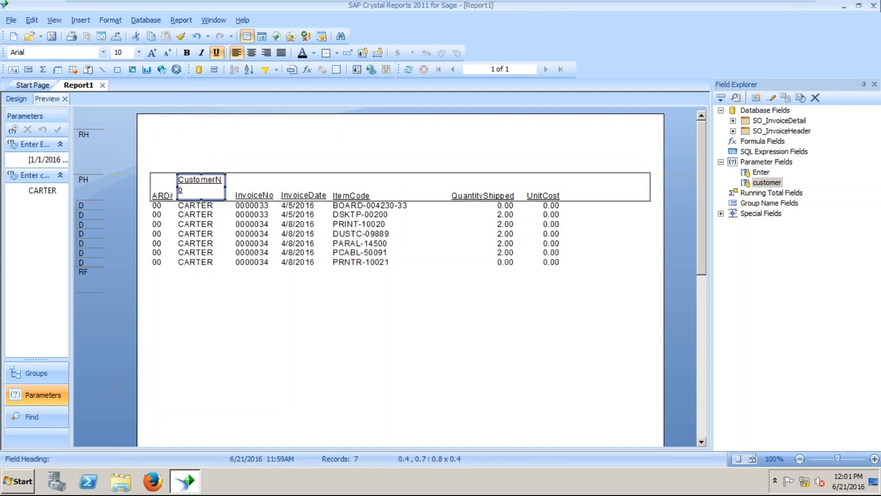
pyautogui.click(215, 53)
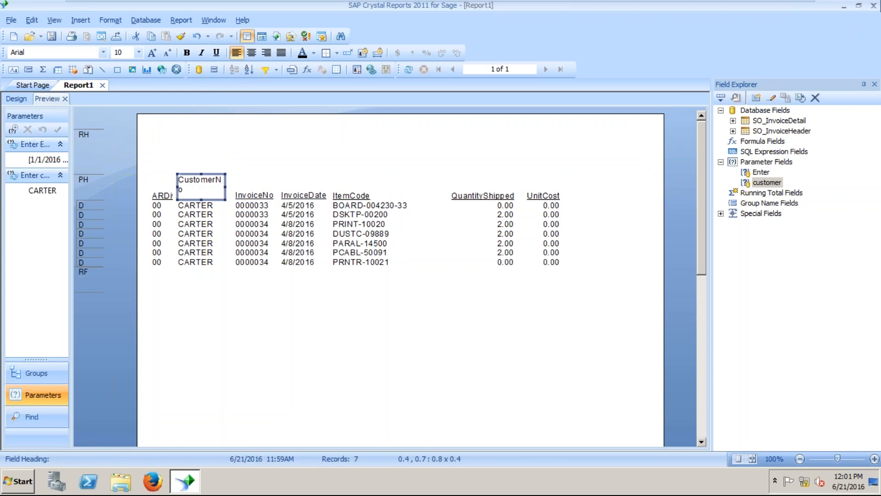
# Retype the heading text as 'Customer No'.
pyautogui.doubleClick(199, 181)
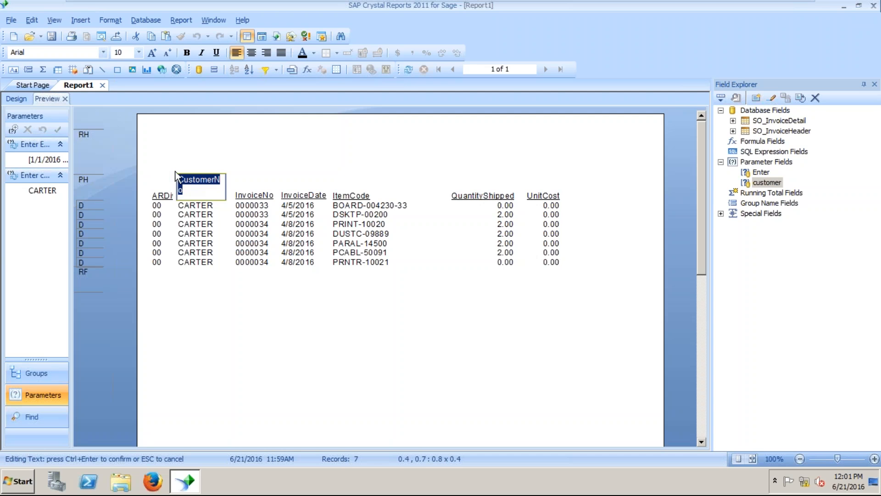
pyautogui.write('Cus')
pyautogui.press('BackSpace')
pyautogui.press('BackSpace')
pyautogui.hotkey('ctrl', 'Return')
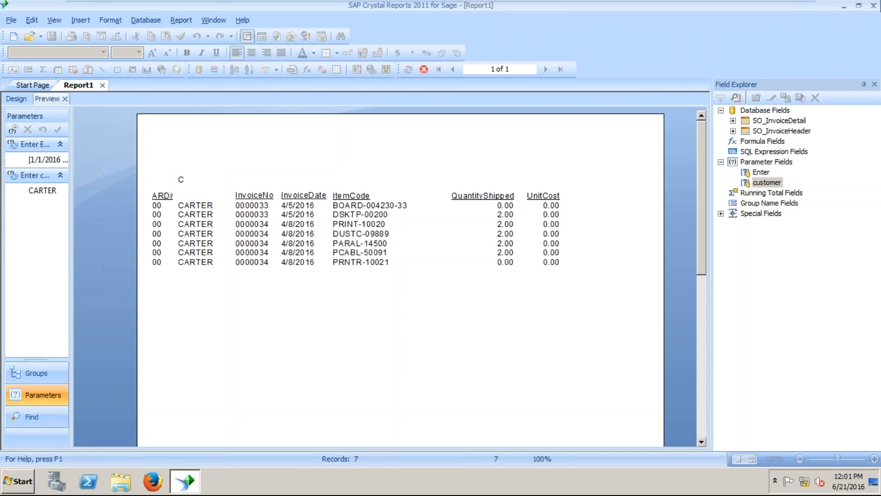
pyautogui.click(182, 179)
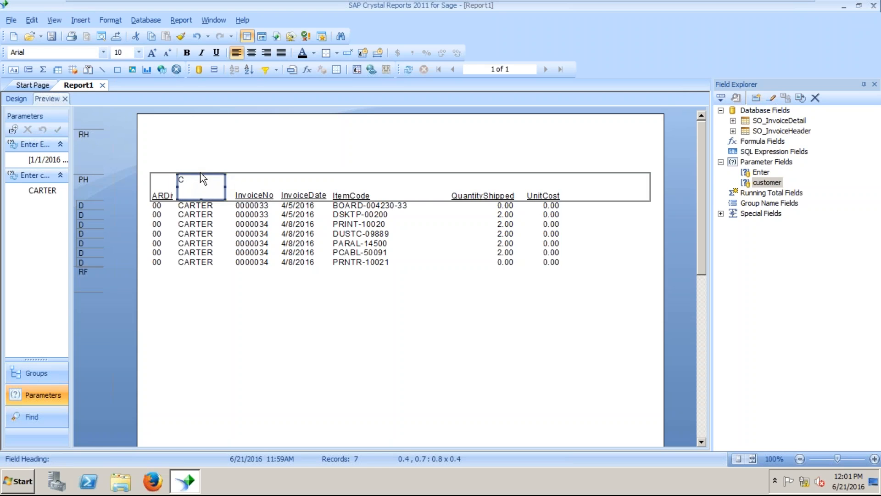
pyautogui.doubleClick(182, 180)
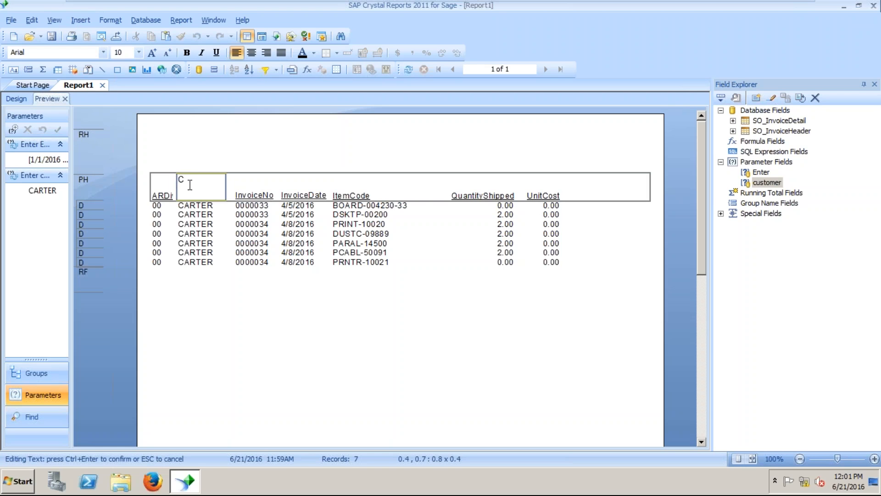
pyautogui.write('ustomer No')
# Format the Customer No heading bold, font size 10, right-aligned.
pyautogui.hotkey('ctrl', 'a')
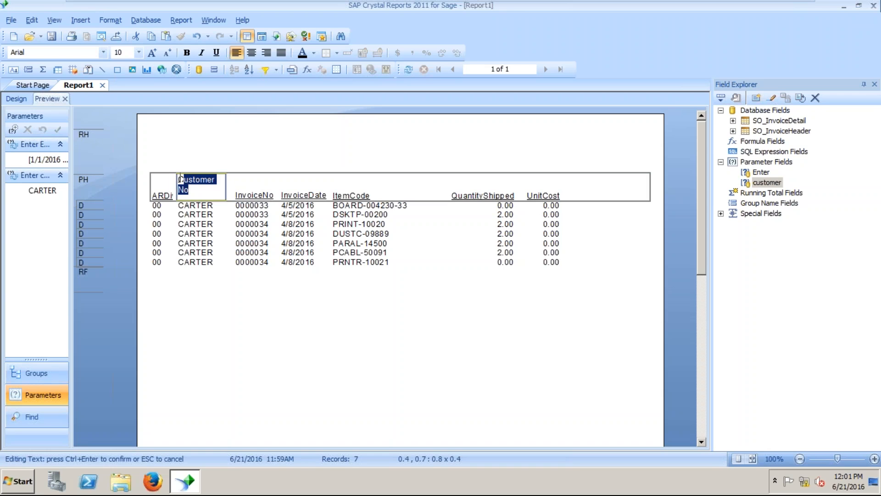
pyautogui.click(187, 54)
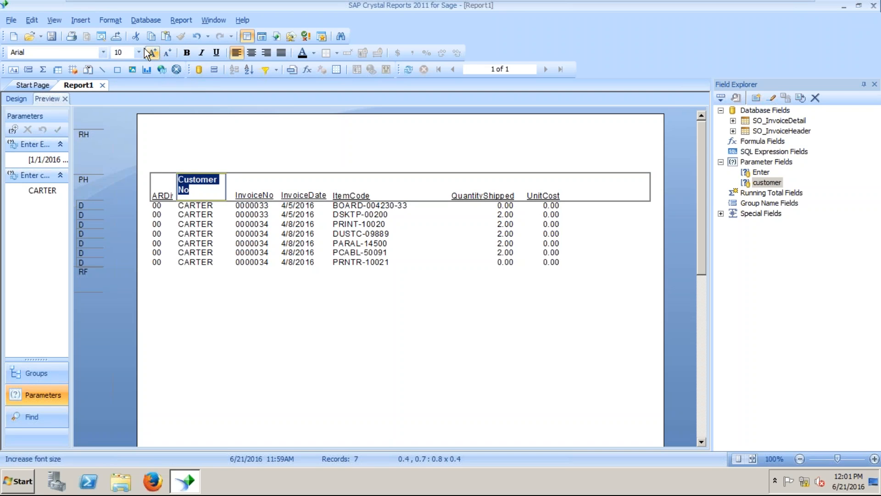
pyautogui.click(139, 51)
pyautogui.click(132, 97)
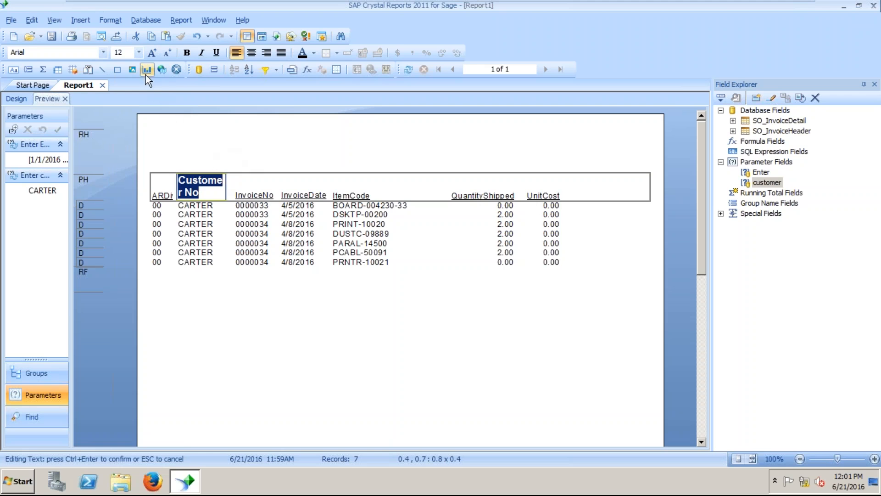
pyautogui.click(139, 51)
pyautogui.click(129, 84)
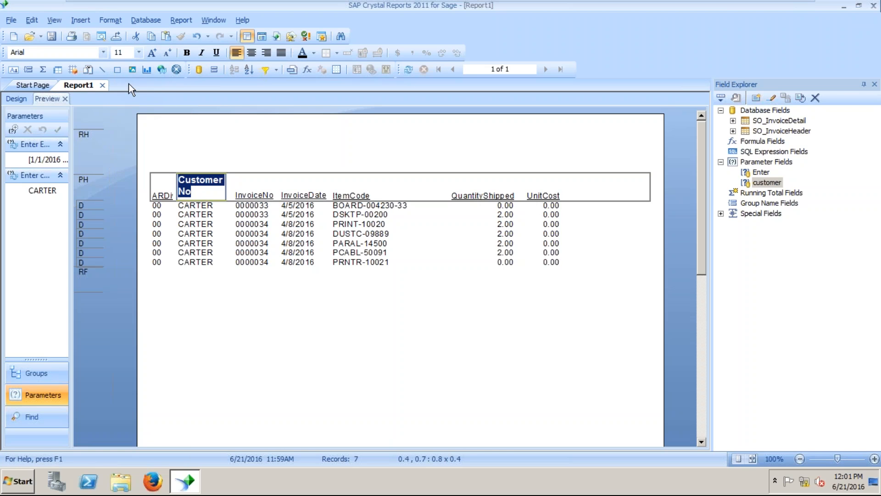
pyautogui.click(139, 52)
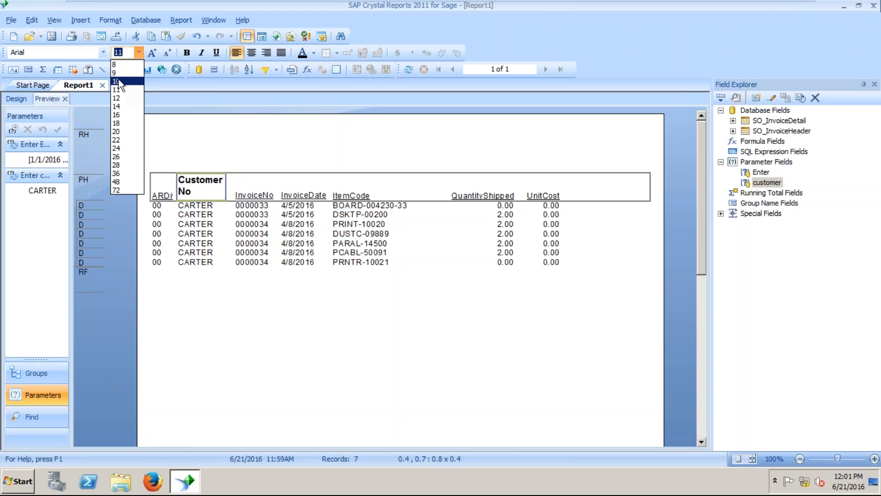
pyautogui.click(120, 81)
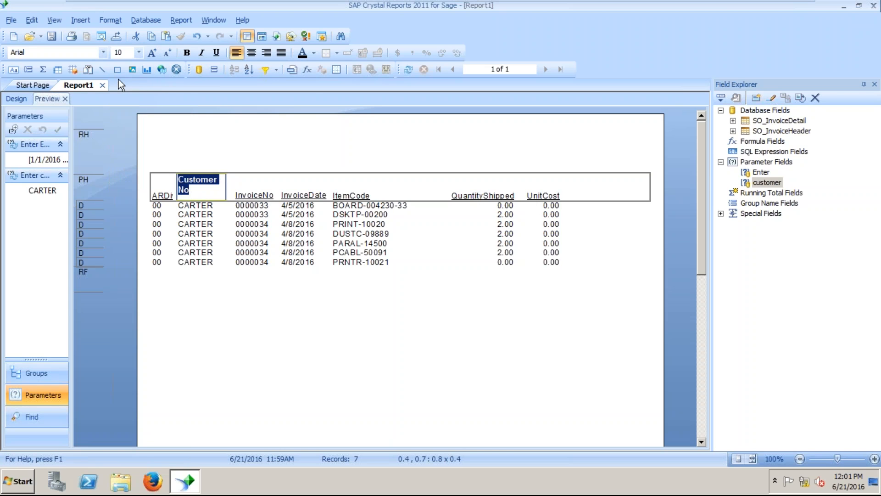
pyautogui.click(266, 53)
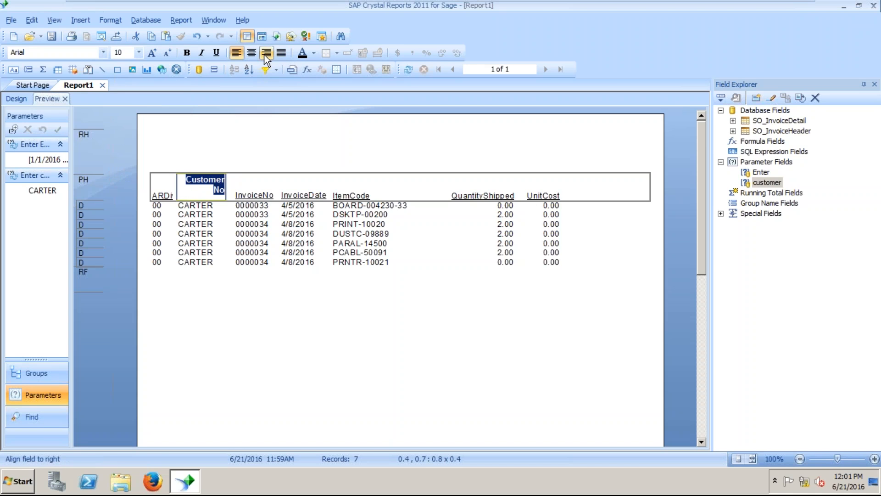
pyautogui.click(248, 162)
# Right-align the column of customer number values.
pyautogui.click(202, 183)
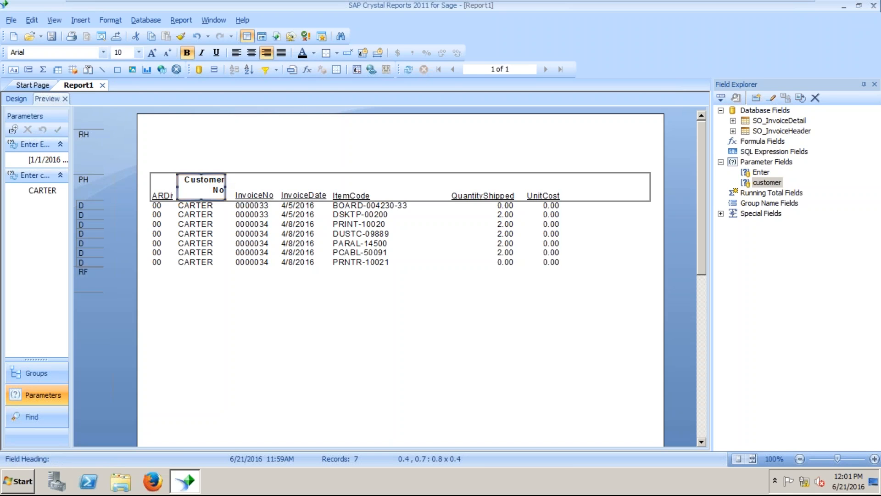
pyautogui.click(202, 205)
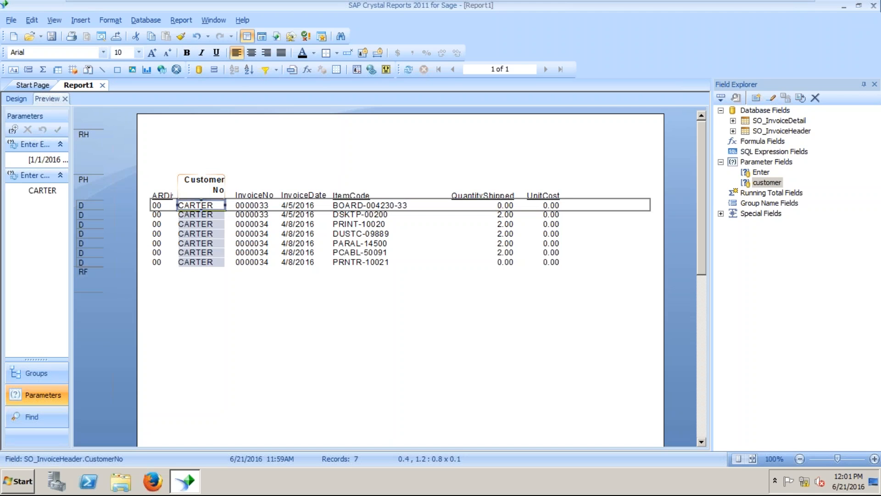
pyautogui.click(267, 52)
pyautogui.click(248, 150)
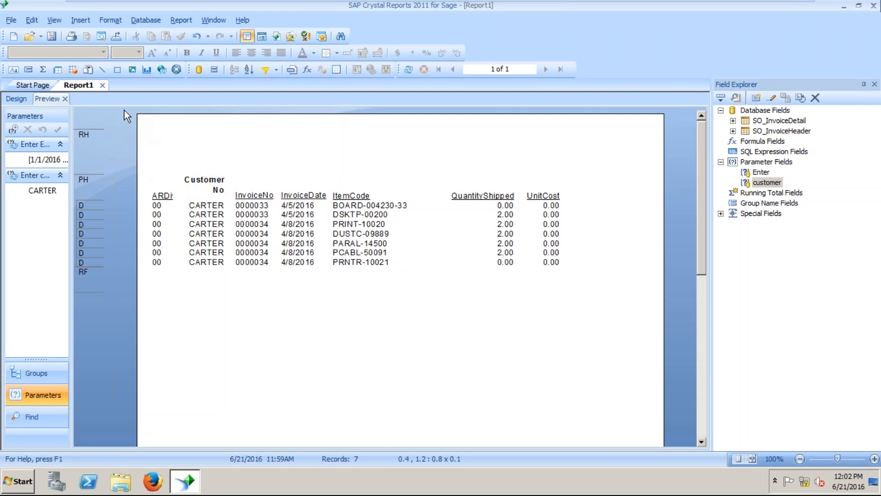
# Insert a box drawn across the column-heading row.
pyautogui.click(87, 21)
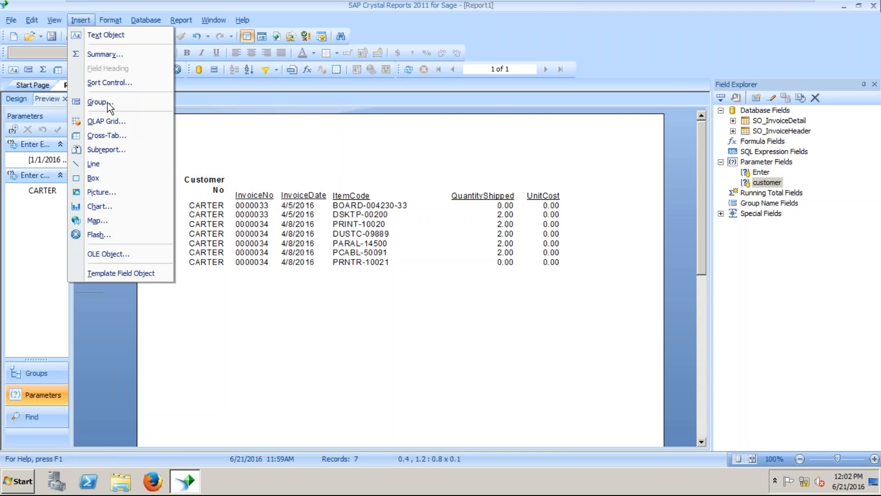
pyautogui.click(119, 183)
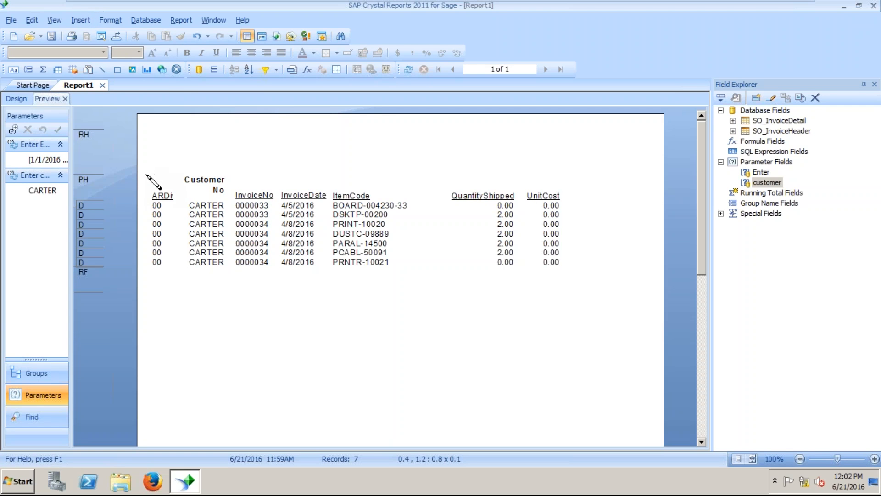
pyautogui.moveTo(144, 175); pyautogui.dragTo(526, 187)
pyautogui.moveTo(631, 174)
pyautogui.mouseDown()
pyautogui.moveTo(653, 193)
pyautogui.moveTo(650, 202)
pyautogui.mouseUp()
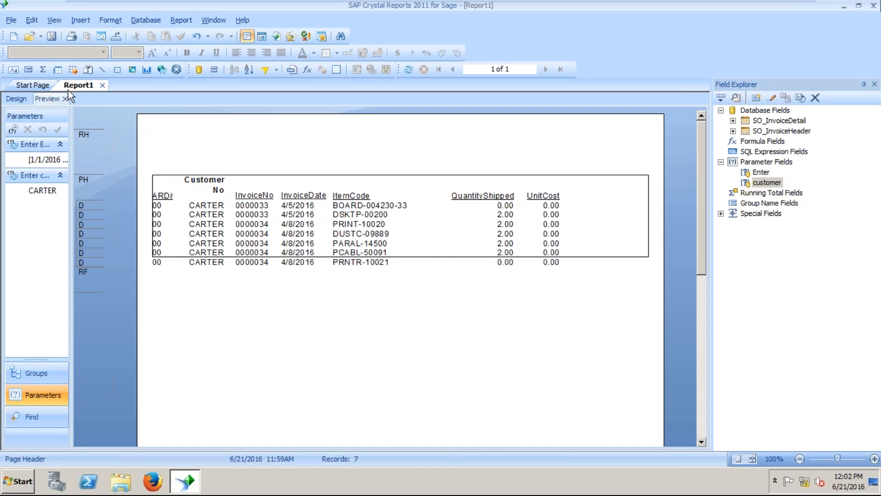
# Pull the box's bottom edge up so it encloses only the heading row.
pyautogui.click(177, 257)
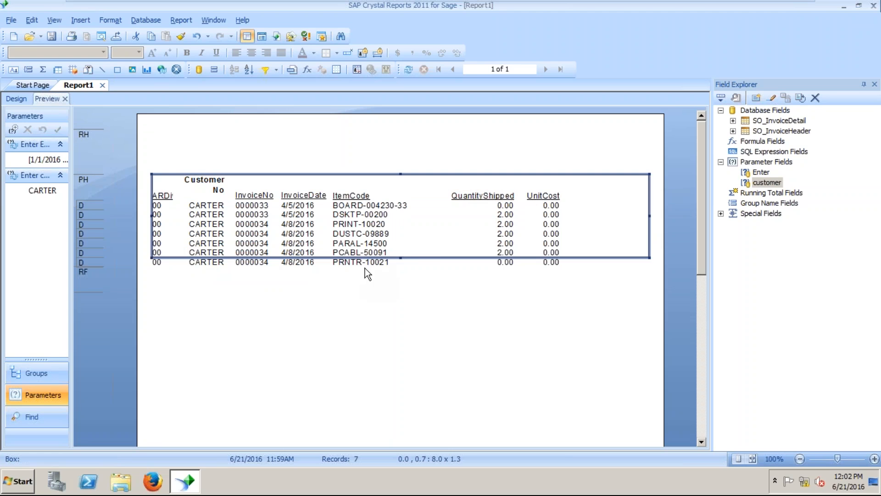
pyautogui.moveTo(401, 258); pyautogui.dragTo(403, 205)
pyautogui.click(424, 260)
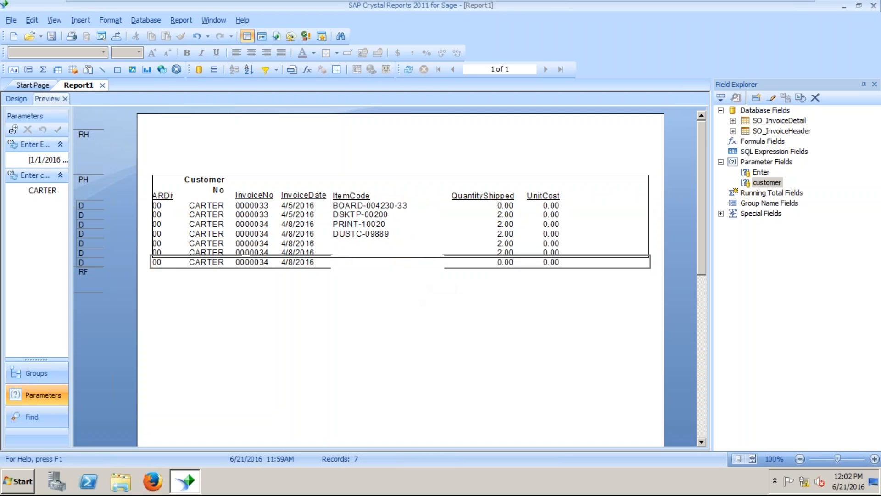
pyautogui.click(649, 175)
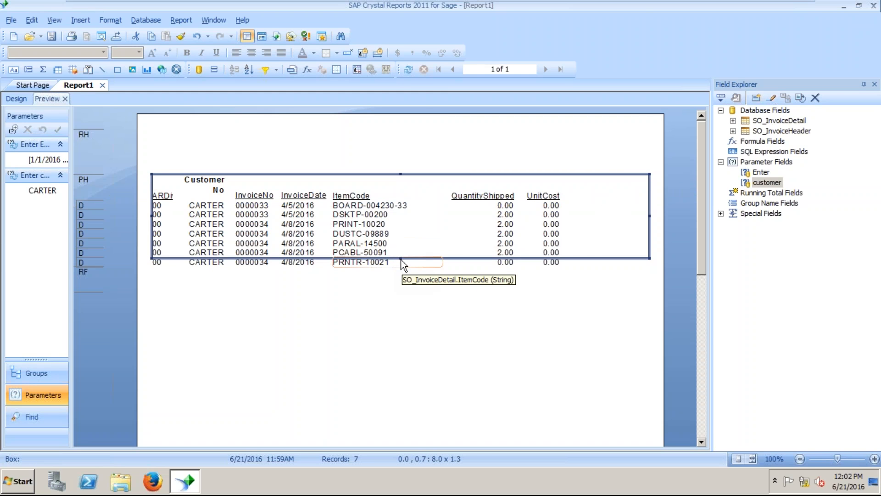
pyautogui.moveTo(401, 258); pyautogui.dragTo(404, 195)
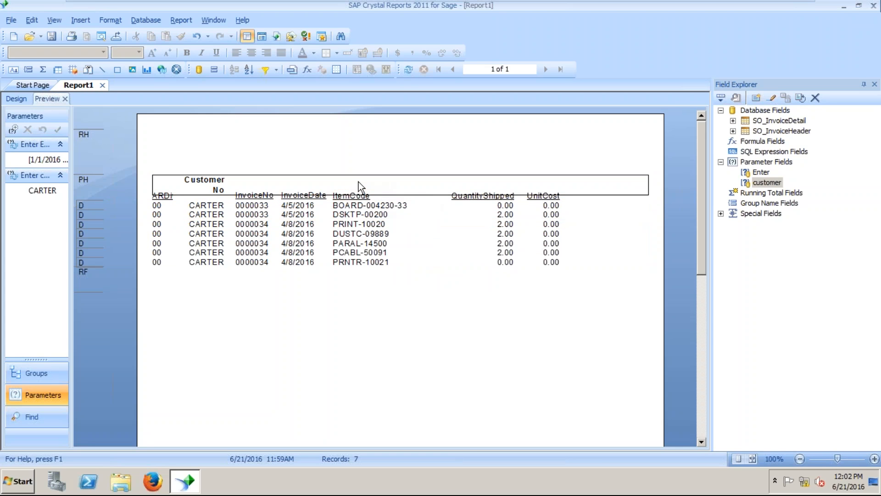
pyautogui.click(265, 175)
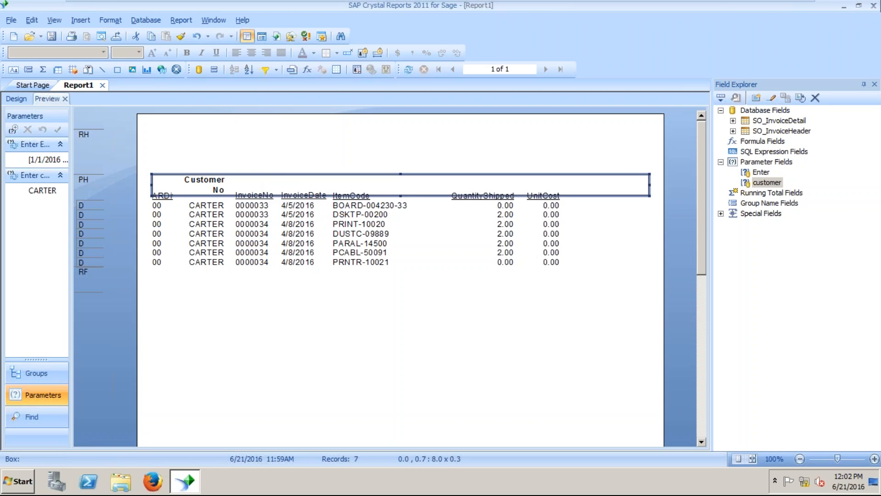
# Give the header box a black border and silver fill, then nudge it down behind the headings.
pyautogui.rightClick(276, 176)
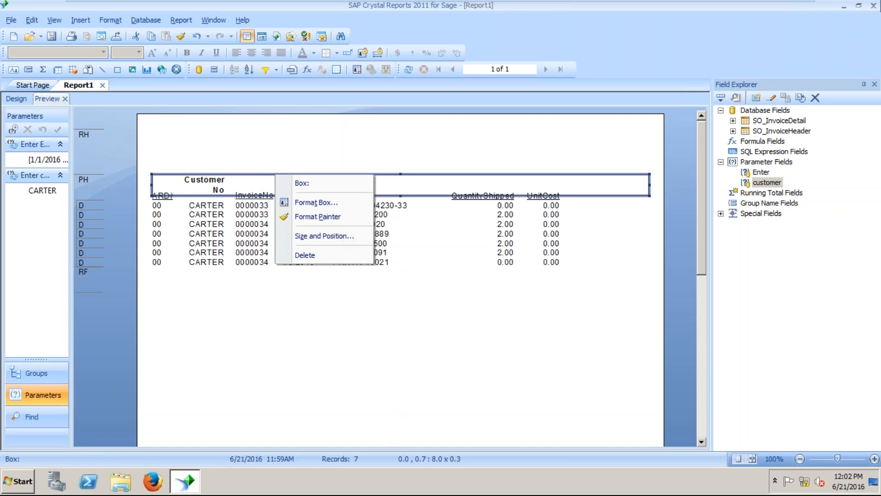
pyautogui.click(315, 205)
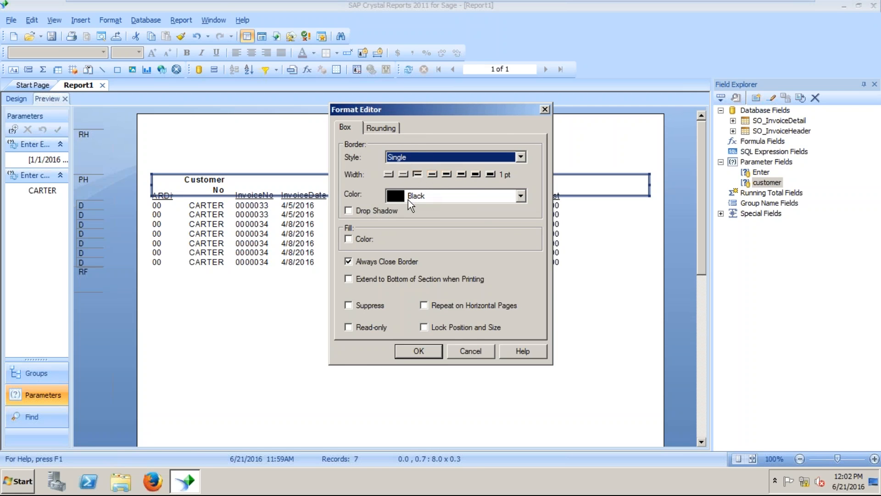
pyautogui.click(421, 197)
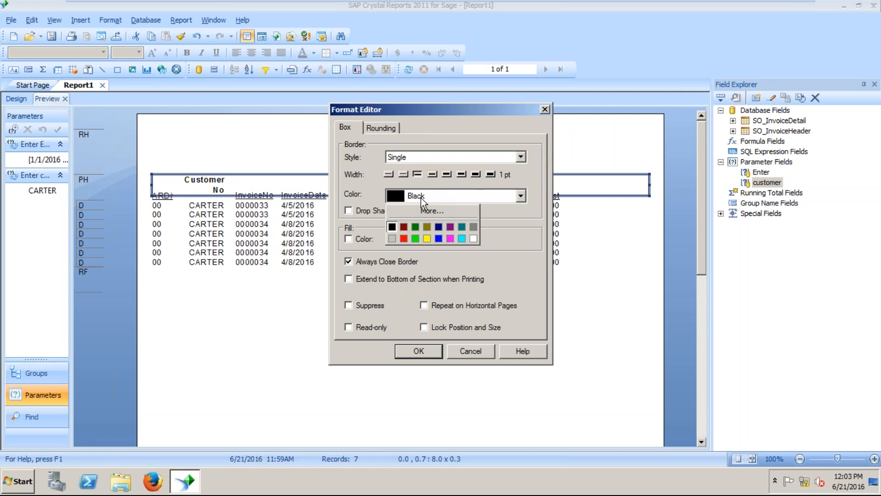
pyautogui.click(347, 238)
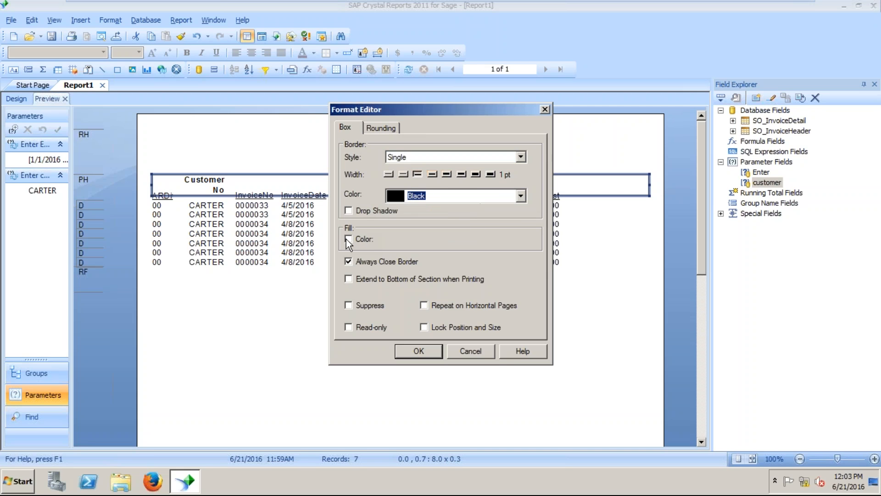
pyautogui.click(348, 239)
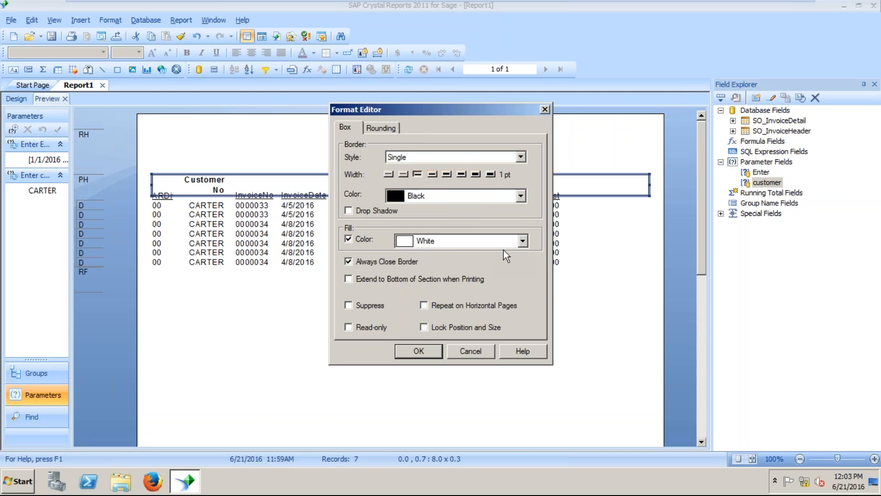
pyautogui.click(523, 241)
pyautogui.click(402, 283)
pyautogui.click(426, 351)
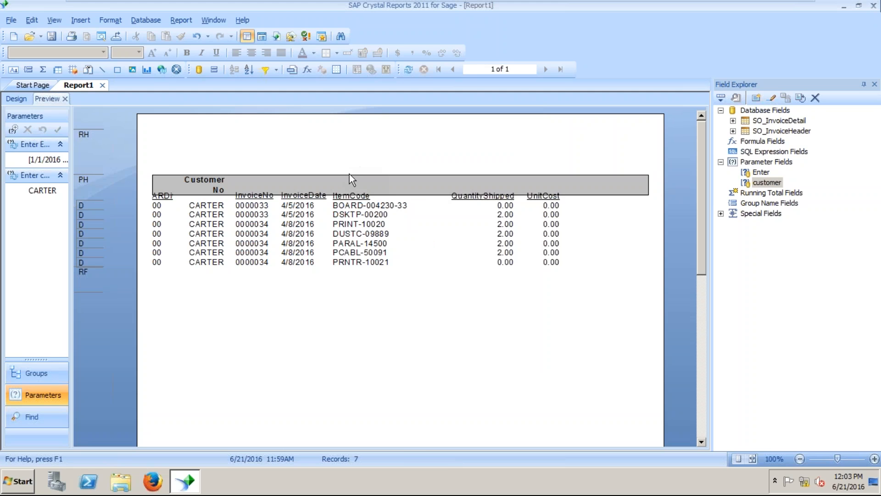
pyautogui.click(349, 174)
pyautogui.moveTo(351, 174); pyautogui.dragTo(352, 179)
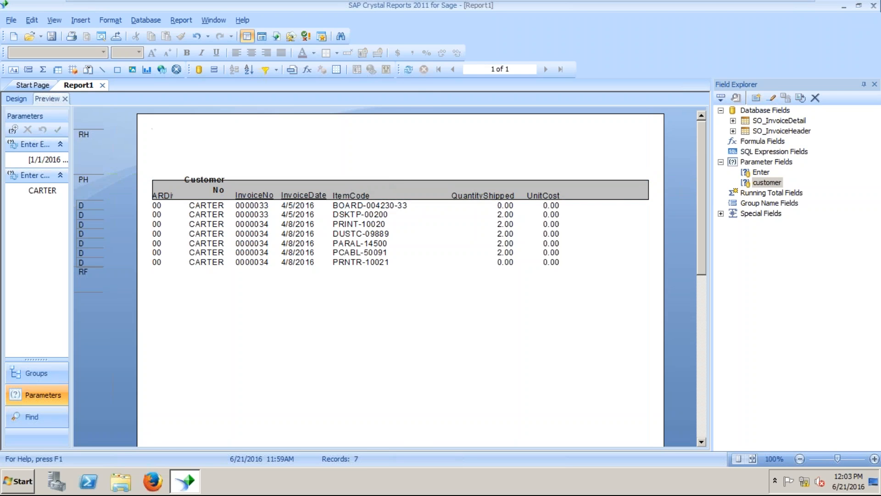
# Shorten the Customer No heading from its top edge.
pyautogui.click(218, 187)
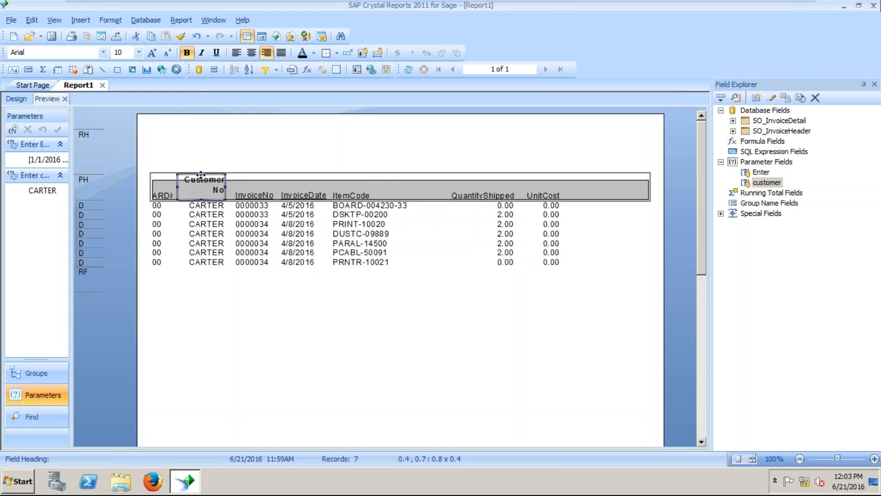
pyautogui.moveTo(201, 174); pyautogui.dragTo(201, 179)
pyautogui.click(254, 155)
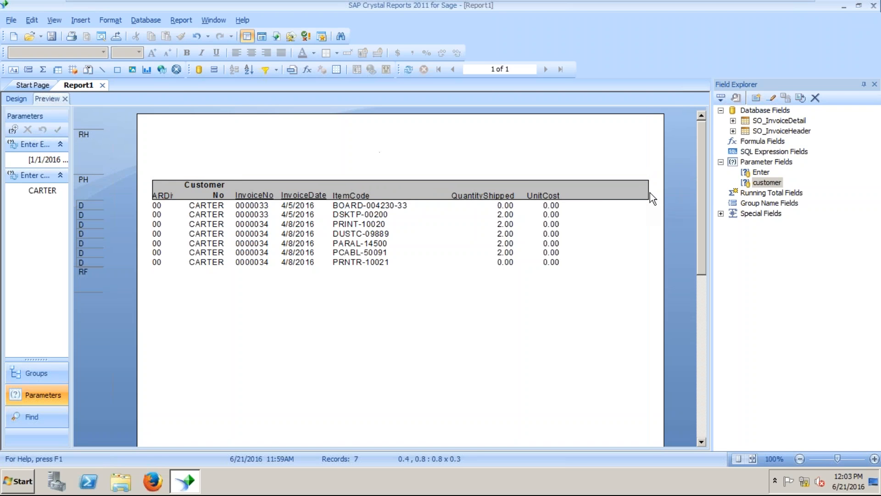
pyautogui.click(263, 196)
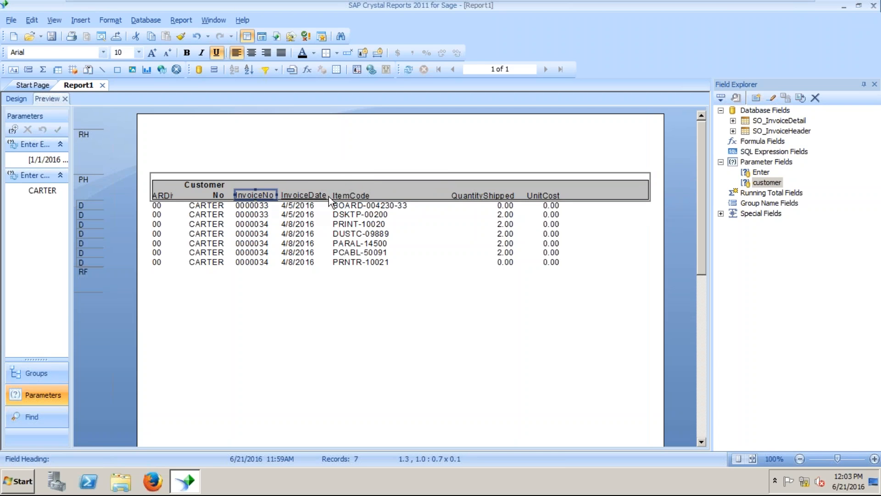
# Rename the ItemCode heading to ItemNumber.
pyautogui.click(365, 196)
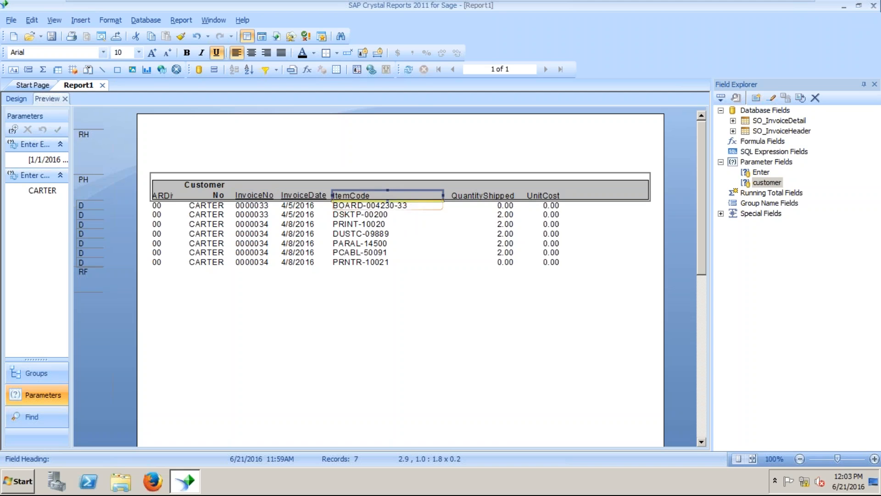
pyautogui.doubleClick(386, 193)
pyautogui.moveTo(378, 194); pyautogui.dragTo(350, 192)
pyautogui.write('Number')
pyautogui.click(401, 274)
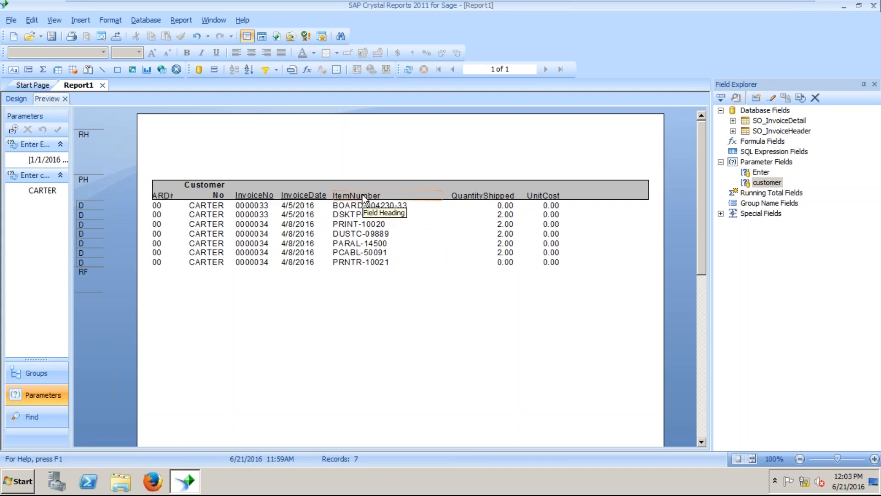
pyautogui.click(348, 206)
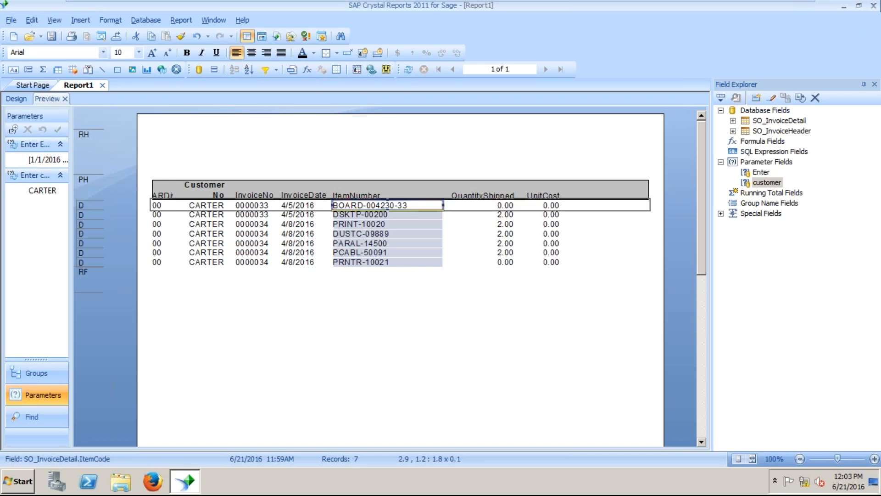
pyautogui.click(380, 195)
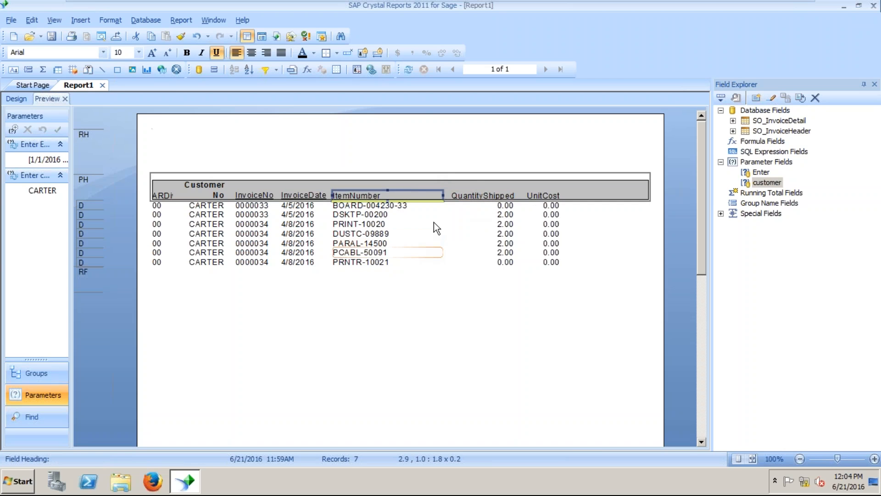
# Rename the QuantityShipped heading to QTY Shipped.
pyautogui.click(472, 191)
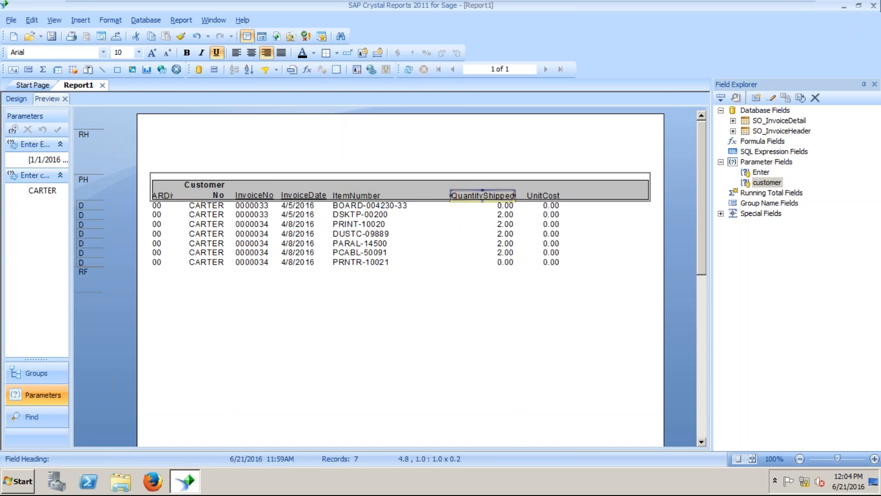
pyautogui.click(487, 188)
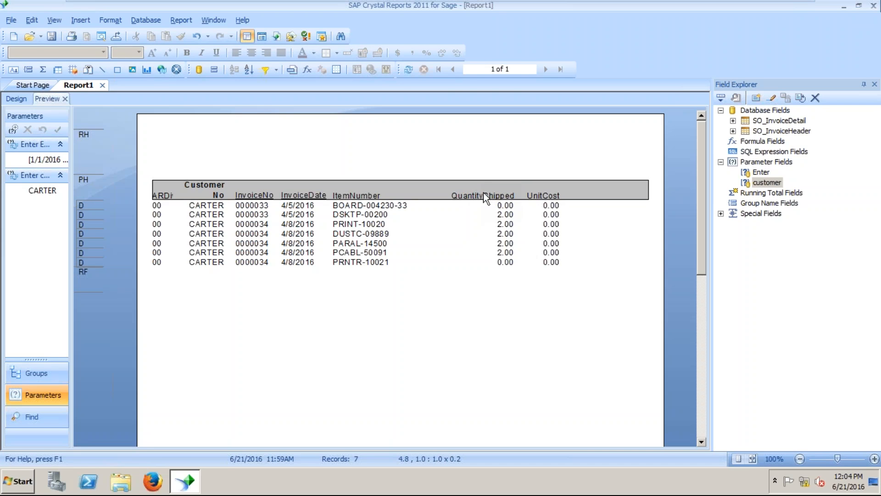
pyautogui.click(483, 191)
pyautogui.click(485, 193)
pyautogui.moveTo(487, 196)
pyautogui.mouseDown()
pyautogui.moveTo(463, 195)
pyautogui.moveTo(490, 196)
pyautogui.mouseUp()
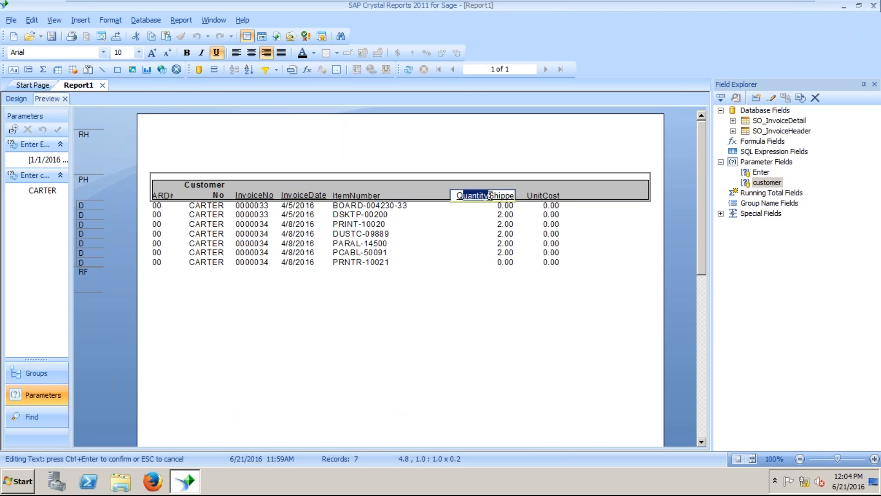
pyautogui.write('TY')
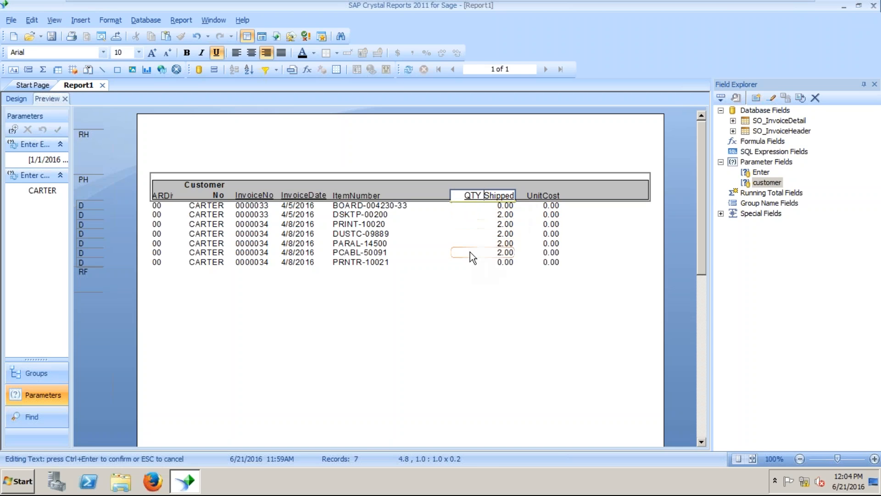
pyautogui.click(470, 281)
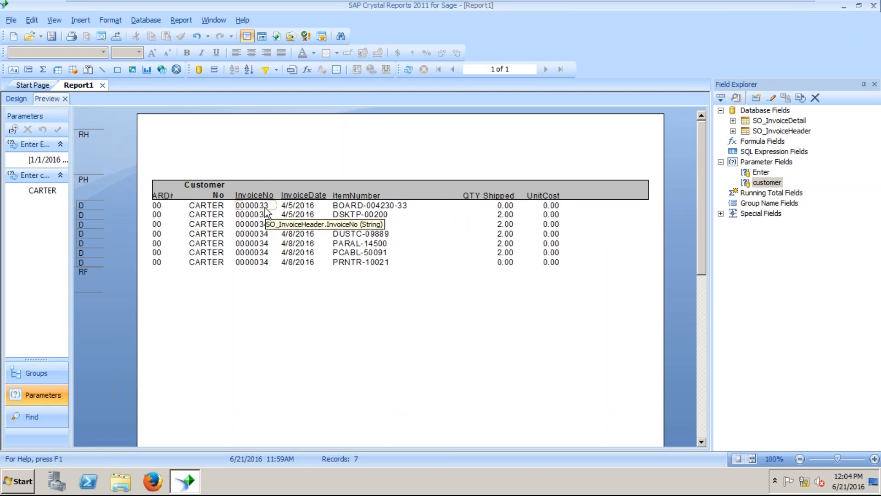
pyautogui.click(504, 206)
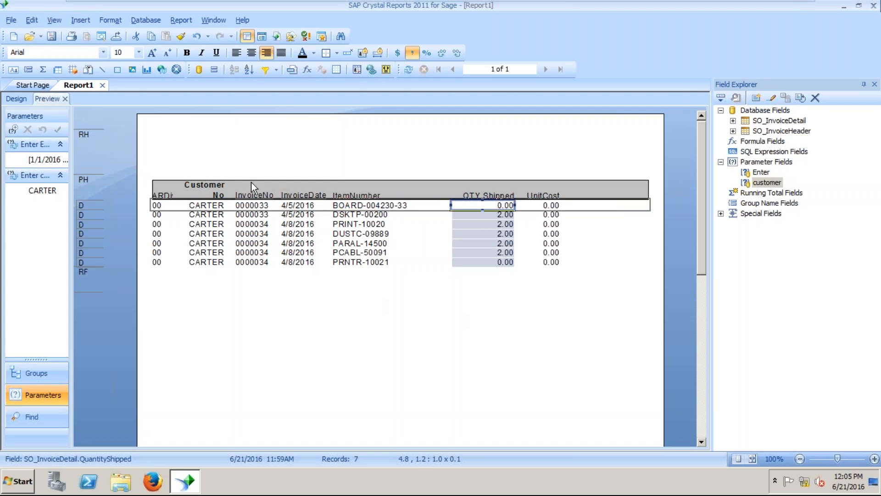
# Start a Sum summary of the QTY Shipped field.
pyautogui.rightClick(490, 206)
pyautogui.moveTo(551, 210)
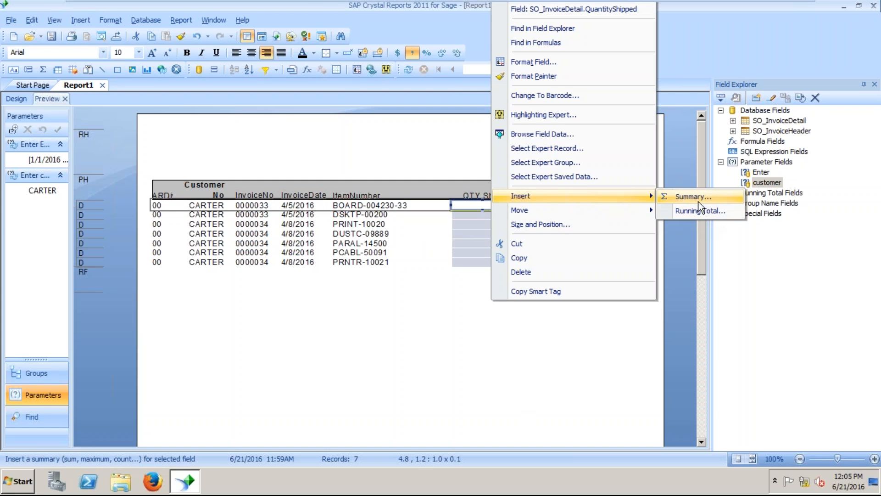
pyautogui.click(693, 197)
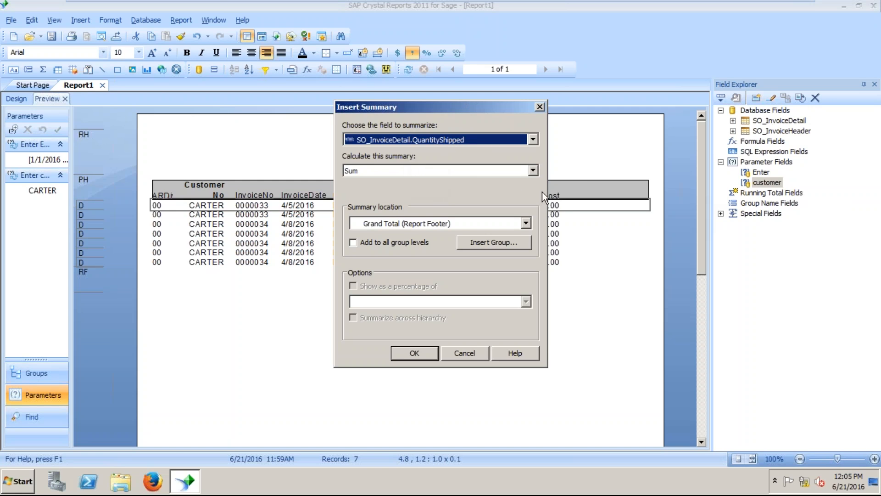
pyautogui.click(535, 167)
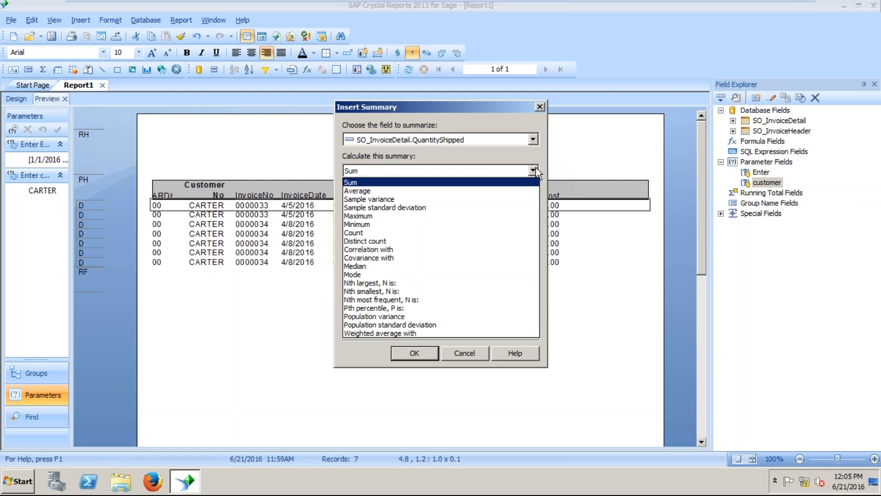
pyautogui.click(510, 183)
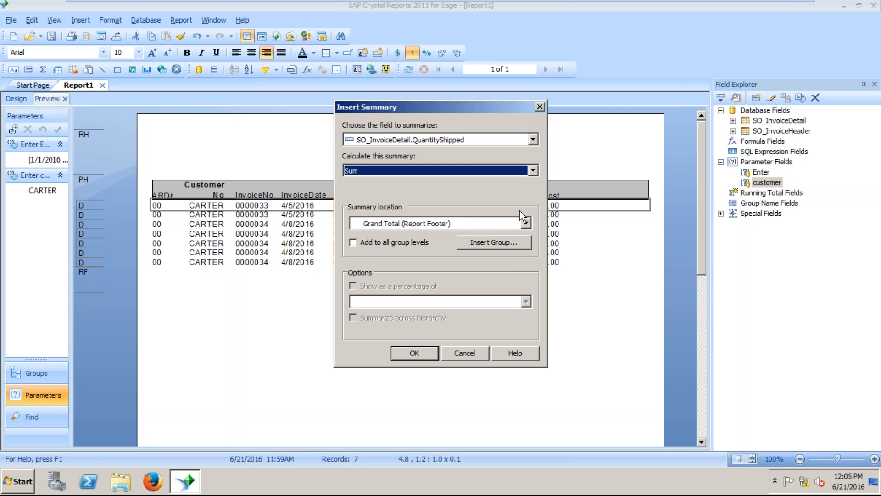
pyautogui.click(526, 225)
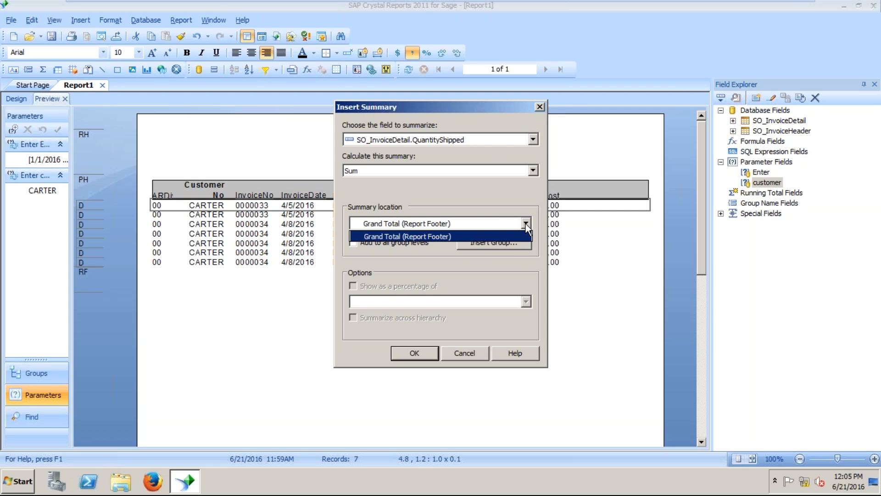
pyautogui.click(449, 240)
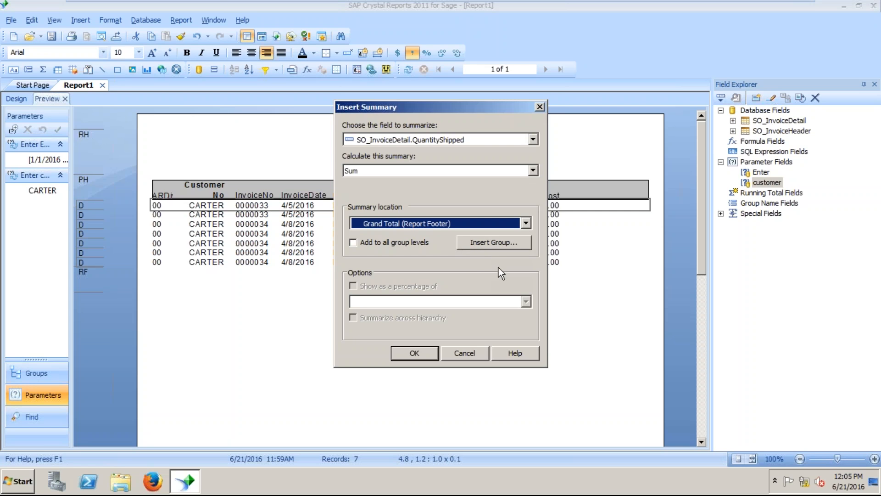
# Place the sum in a new group on SO_InvoiceHeader.CustomerNo.
pyautogui.click(489, 242)
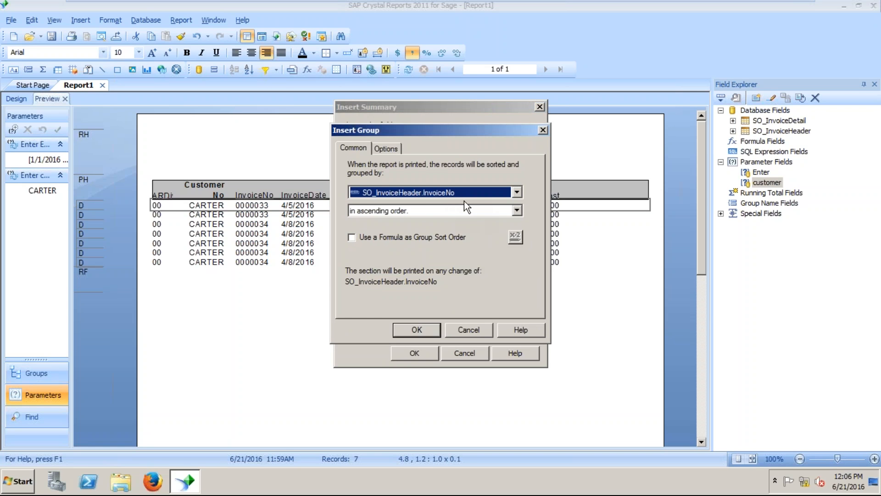
pyautogui.click(517, 192)
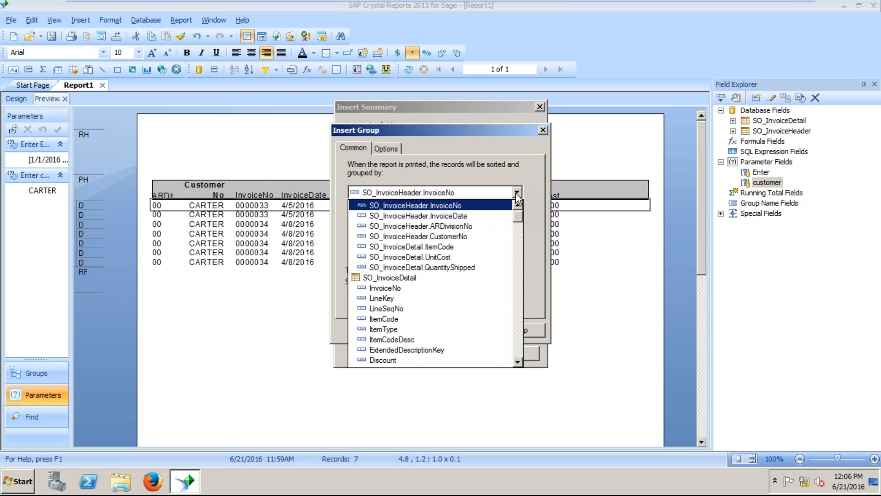
pyautogui.click(470, 237)
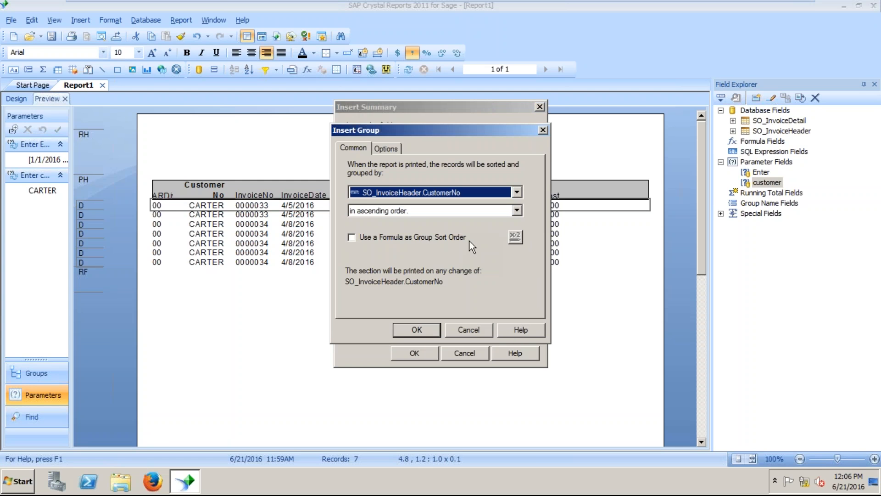
pyautogui.click(409, 331)
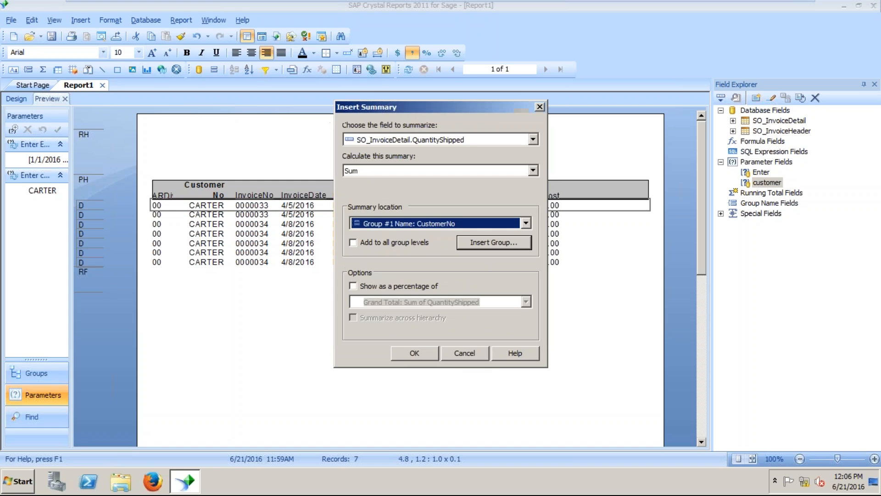
pyautogui.click(423, 357)
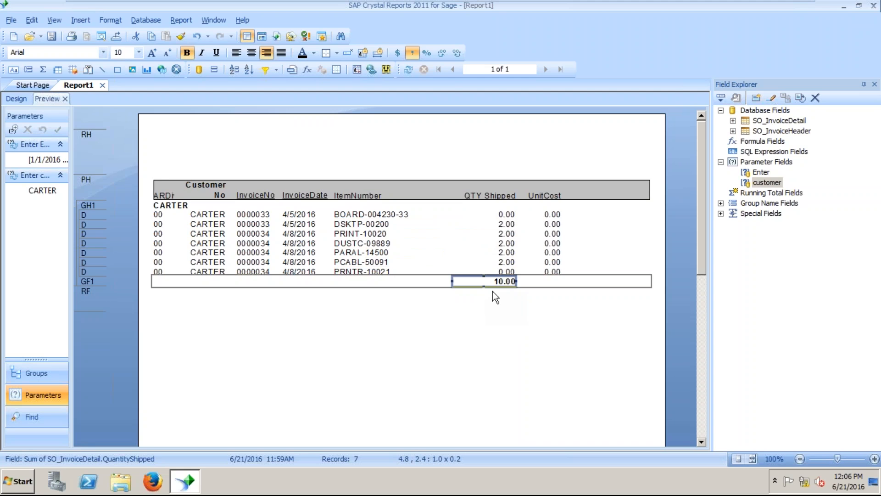
# Review the record selection criteria without changing them.
pyautogui.click(177, 18)
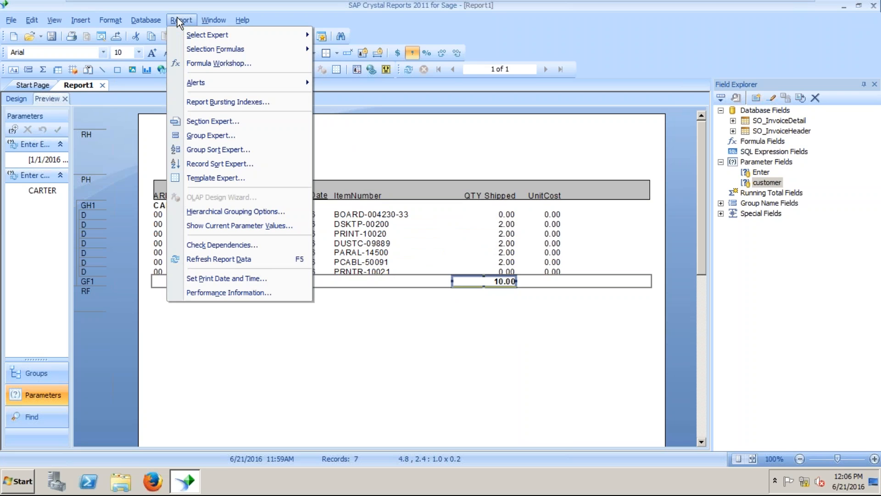
pyautogui.moveTo(274, 33)
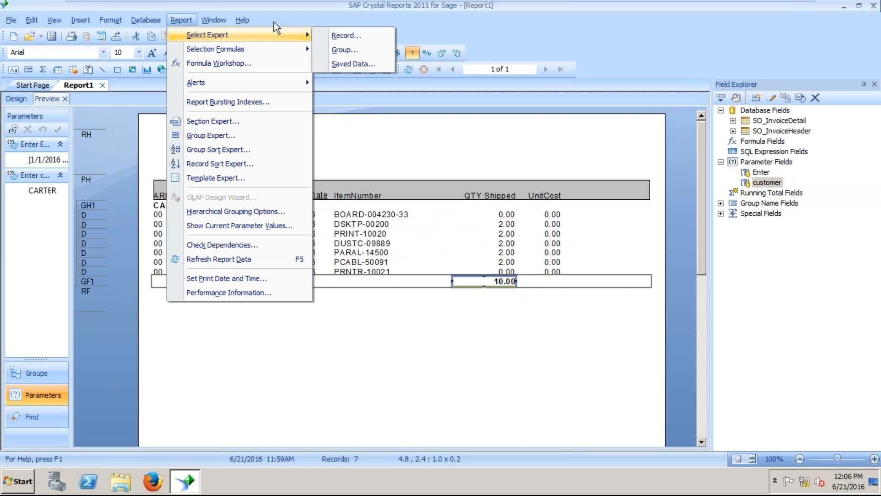
pyautogui.click(362, 38)
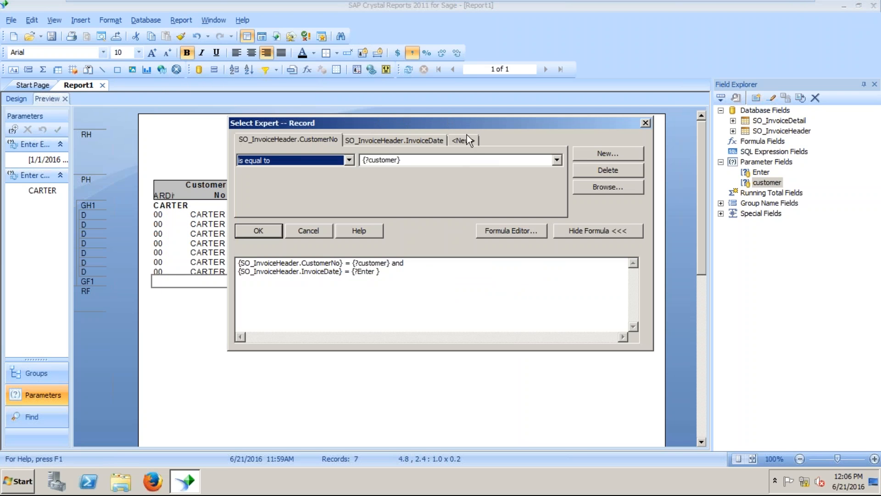
pyautogui.click(647, 122)
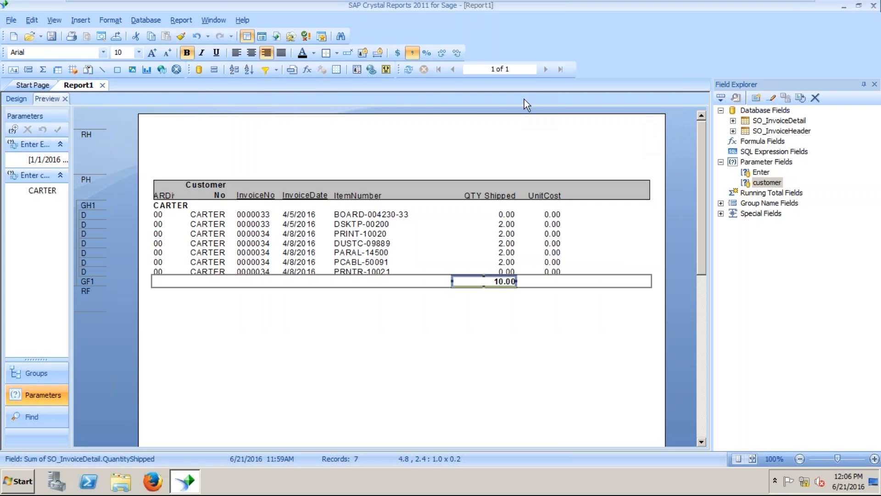
# Refresh the report with the CARTER customer value cleared to blank.
pyautogui.click(408, 70)
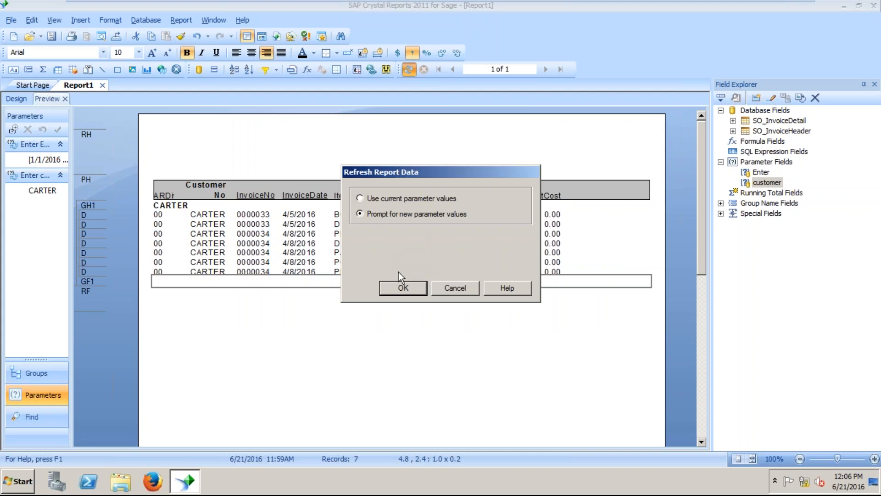
pyautogui.click(399, 287)
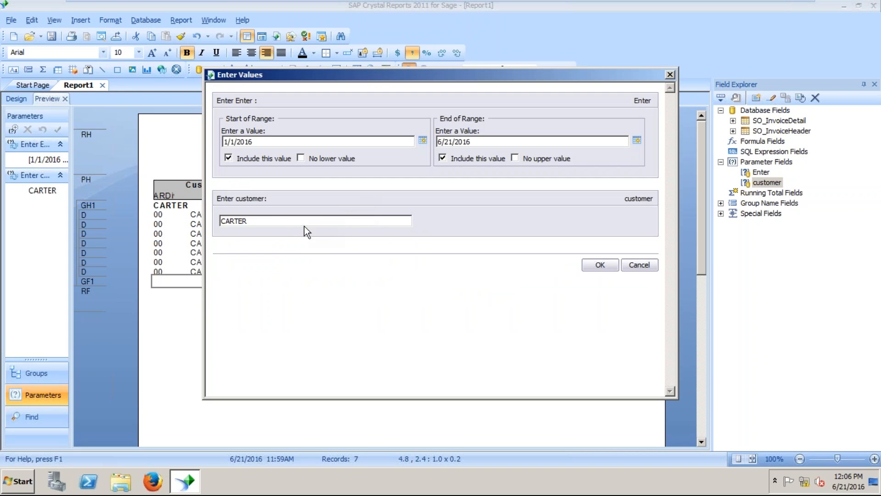
pyautogui.doubleClick(256, 222)
pyautogui.press('BackSpace')
pyautogui.click(605, 268)
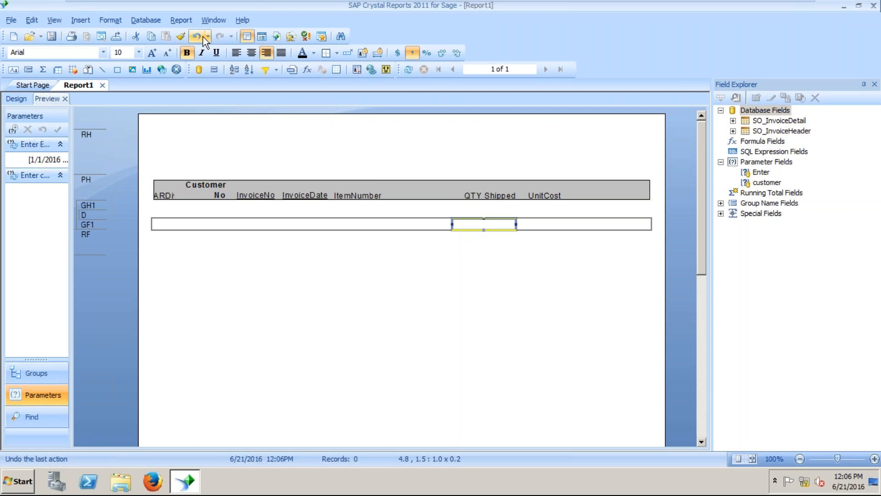
# Refresh again, inspect the empty customer prompt and dismiss it.
pyautogui.click(408, 70)
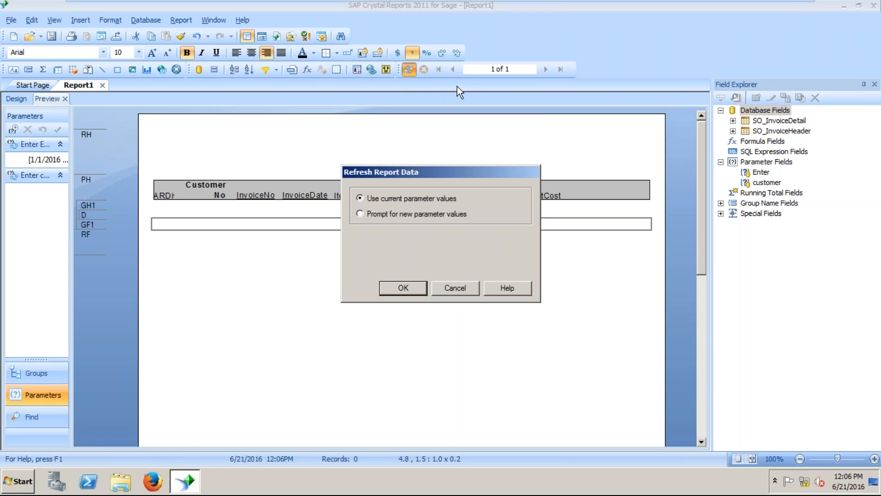
pyautogui.click(403, 288)
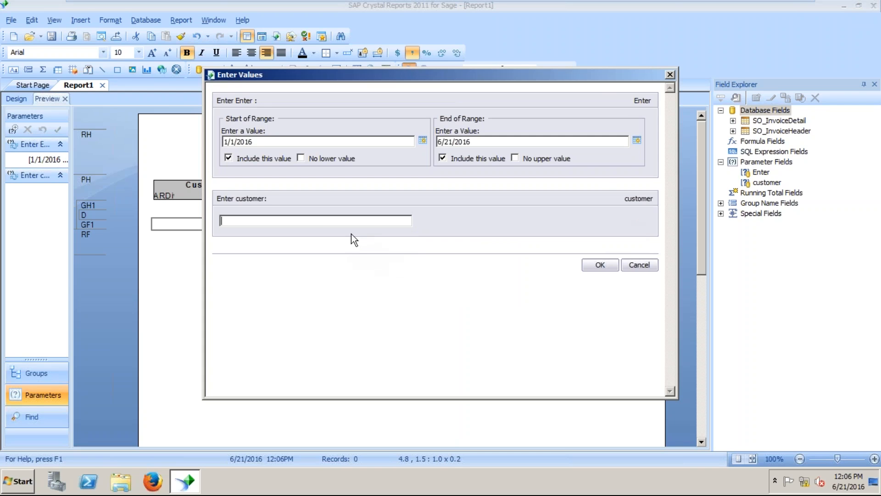
pyautogui.rightClick(329, 221)
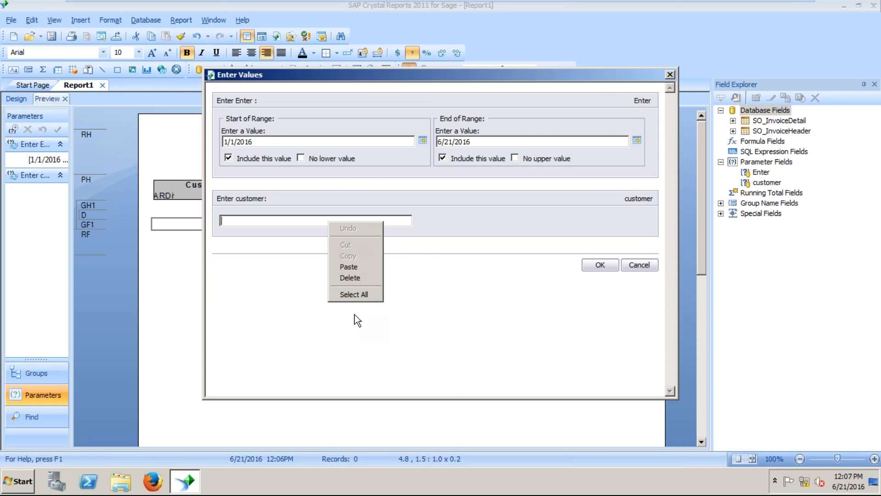
pyautogui.click(637, 266)
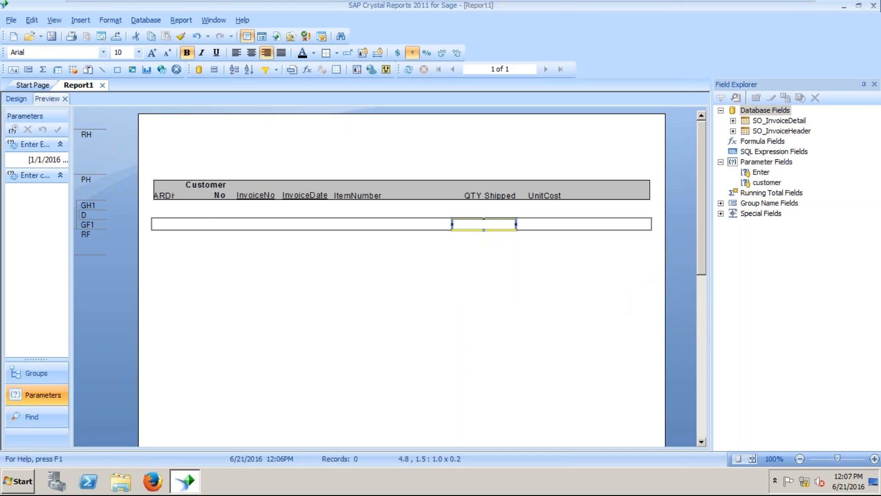
pyautogui.rightClick(770, 181)
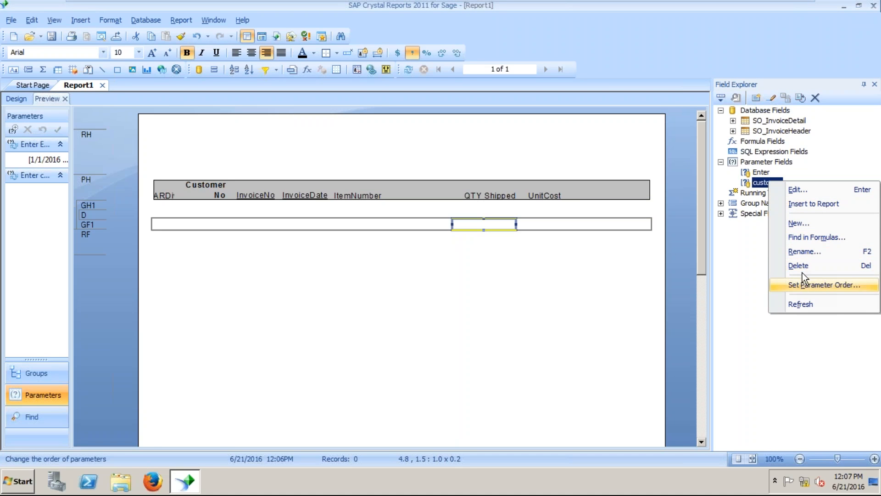
# Edit the customer parameter so Allow range values is True.
pyautogui.click(803, 194)
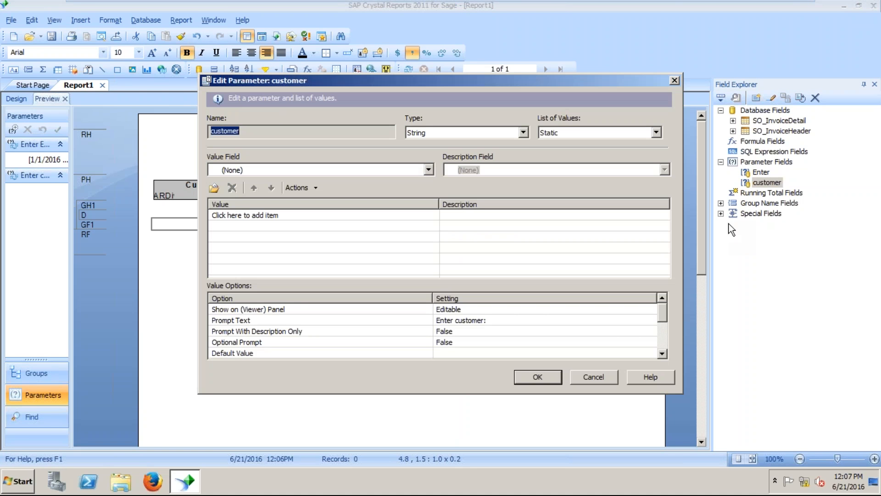
pyautogui.click(666, 356)
pyautogui.click(665, 356)
pyautogui.click(666, 355)
pyautogui.click(666, 356)
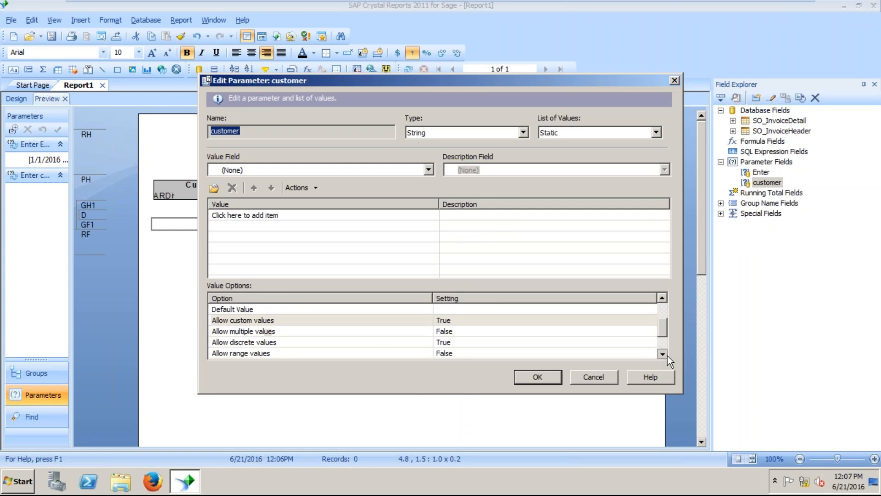
pyautogui.click(450, 354)
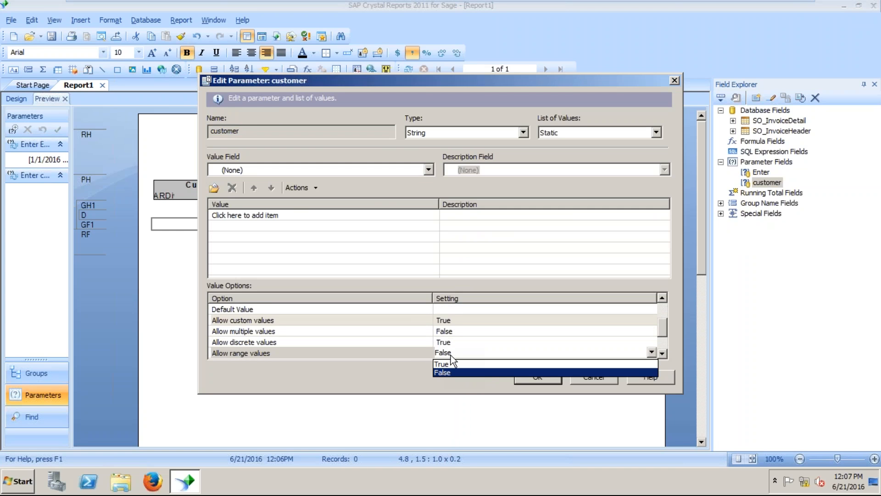
pyautogui.click(668, 351)
pyautogui.click(668, 352)
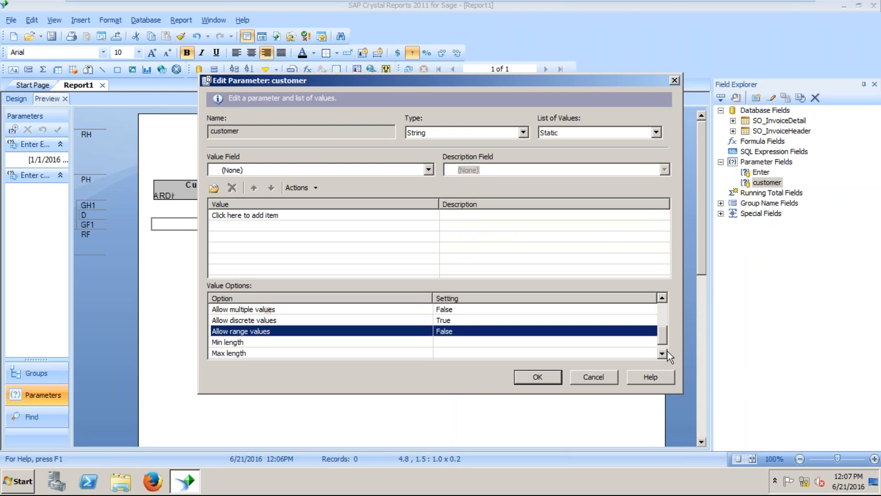
pyautogui.click(440, 330)
pyautogui.click(450, 343)
pyautogui.click(540, 377)
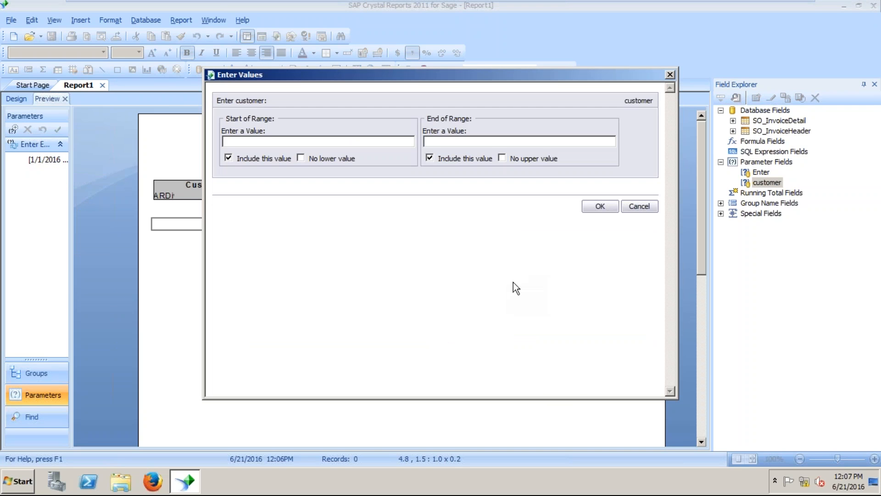
# Run the report with customer range aaaaaaaaaaa to zzzzzzzzzzzzzzz.
pyautogui.click(601, 206)
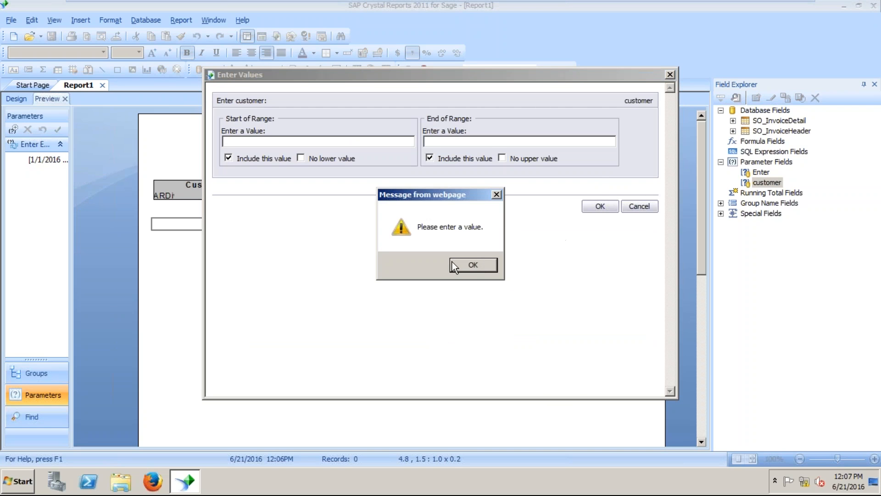
pyautogui.click(469, 264)
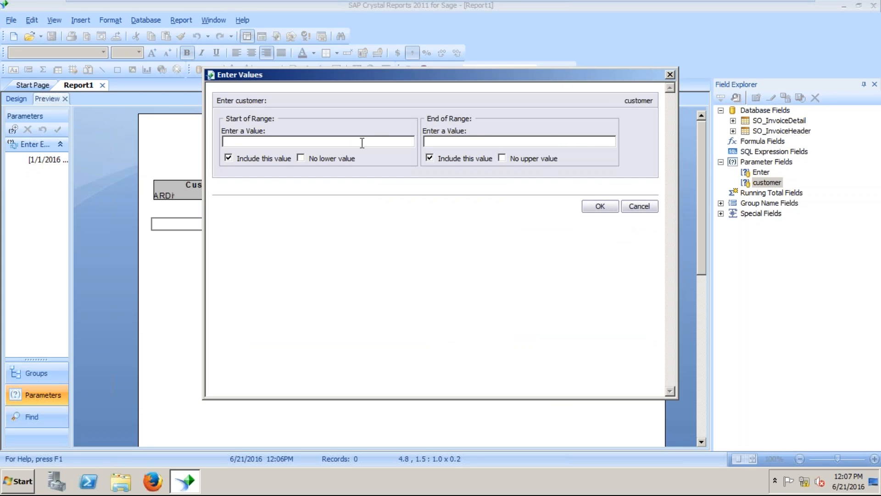
pyautogui.write('aaaaaaaaaaa')
pyautogui.press('Tab')
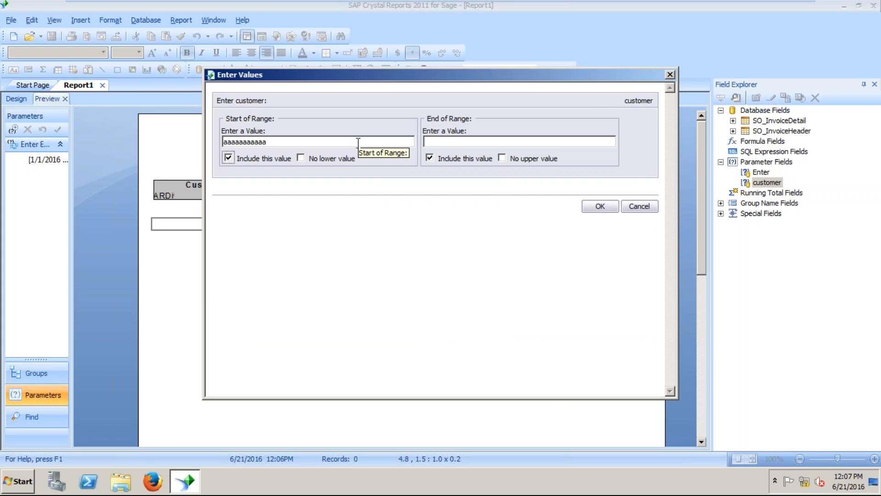
pyautogui.press('Tab')
pyautogui.press('Tab')
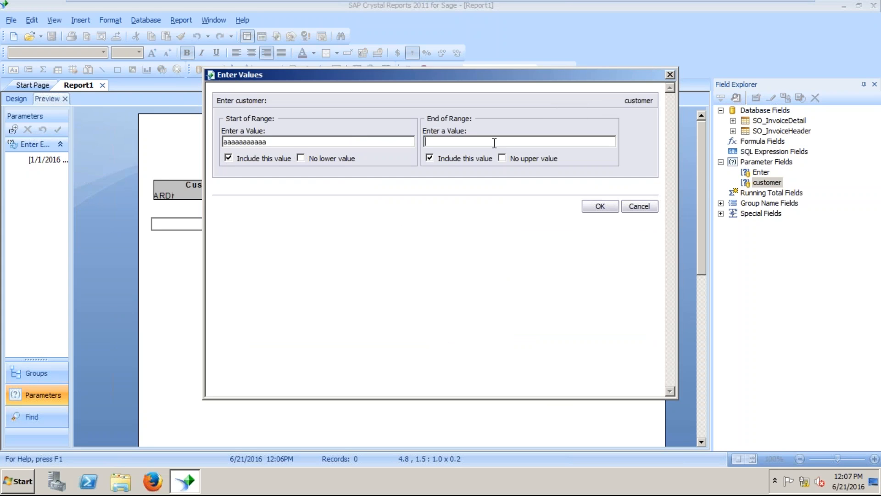
pyautogui.write('zzzzzzzzzzzzzzz')
pyautogui.click(601, 207)
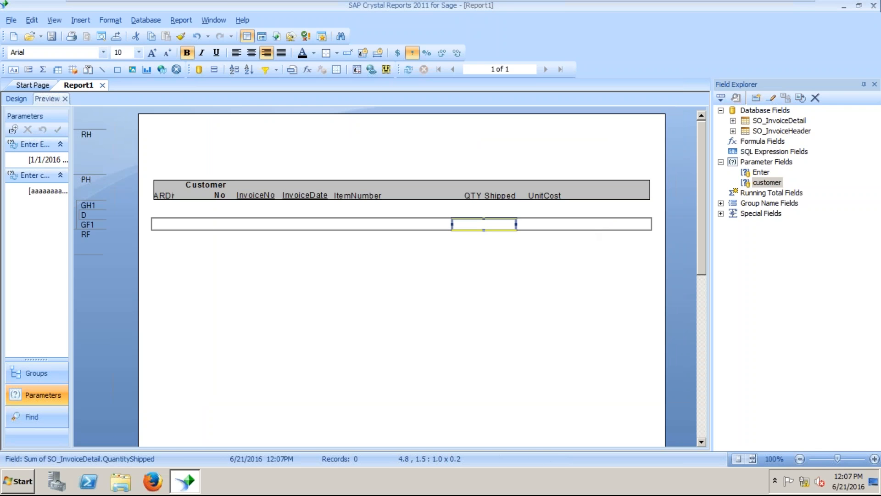
# Refresh to review the customer range values, then close the prompt unchanged.
pyautogui.click(412, 68)
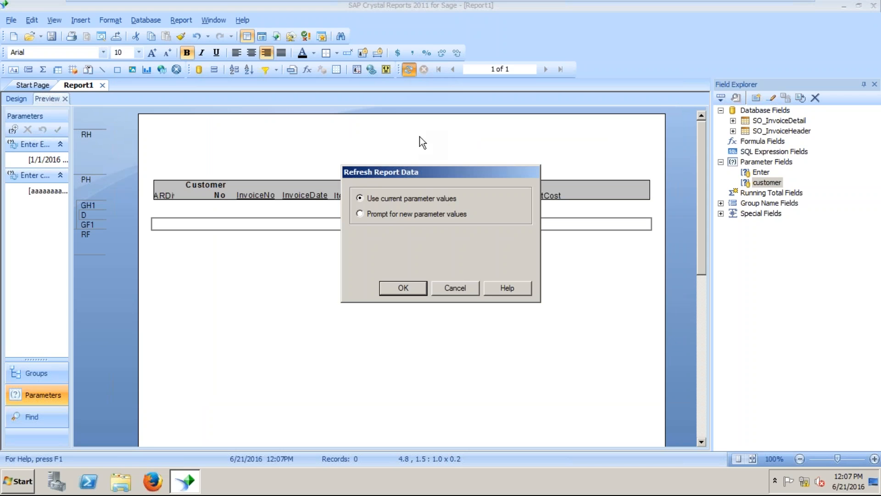
pyautogui.click(398, 286)
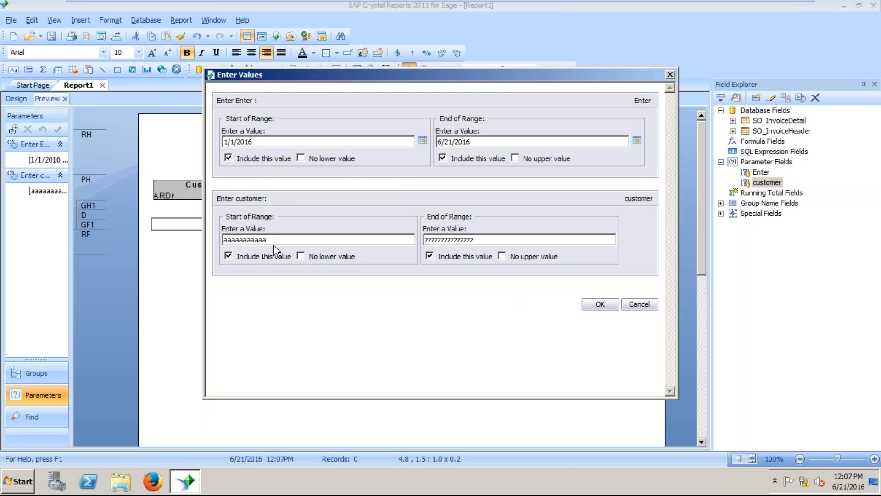
pyautogui.doubleClick(278, 238)
pyautogui.click(670, 75)
pyautogui.click(787, 132)
# Browse the CustomerNo field's data, showing values ABC, CARTER and GEN2.
pyautogui.rightClick(788, 134)
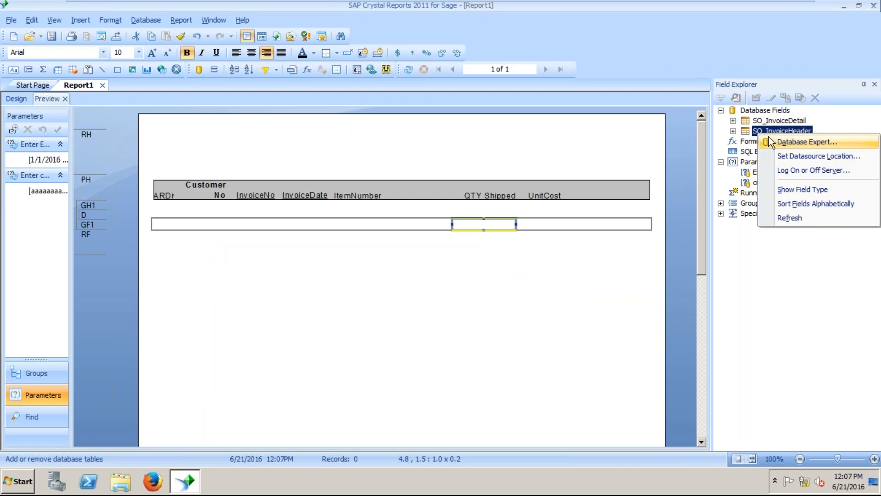
pyautogui.click(733, 131)
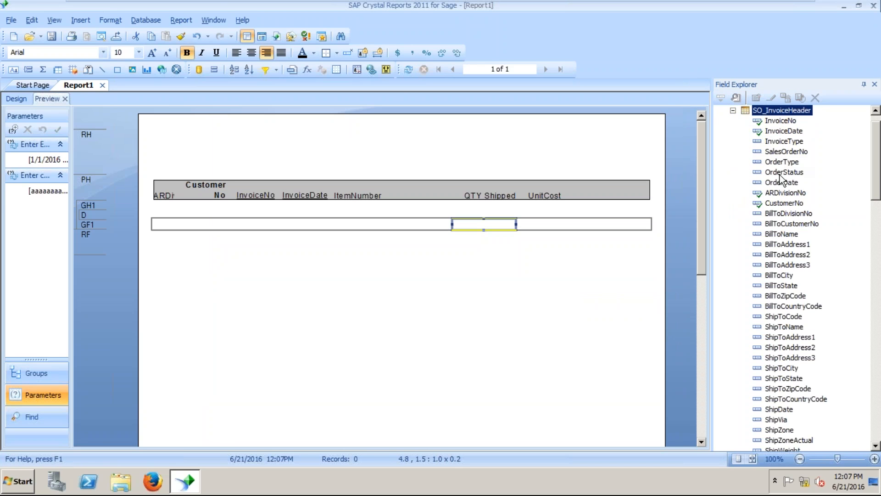
pyautogui.rightClick(779, 199)
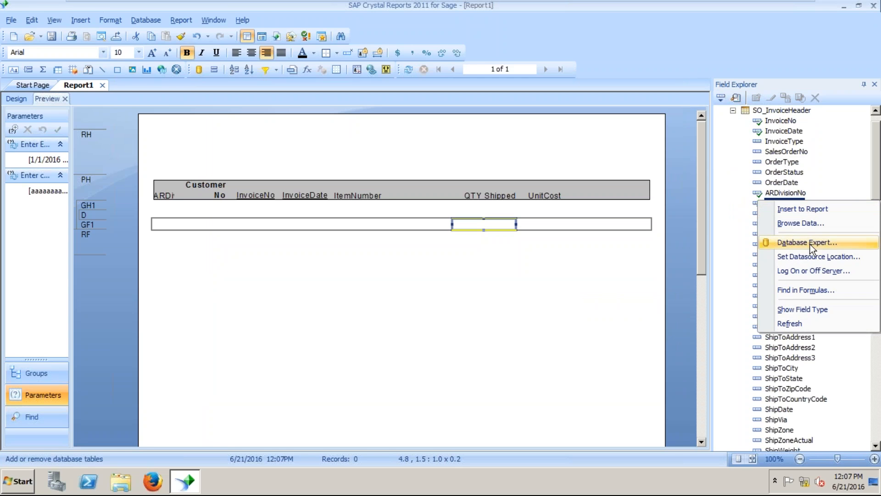
pyautogui.click(801, 224)
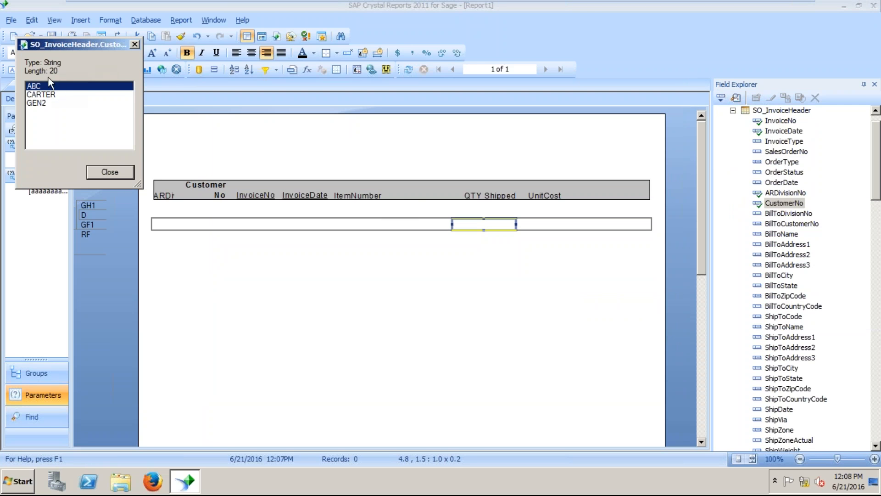
pyautogui.click(111, 171)
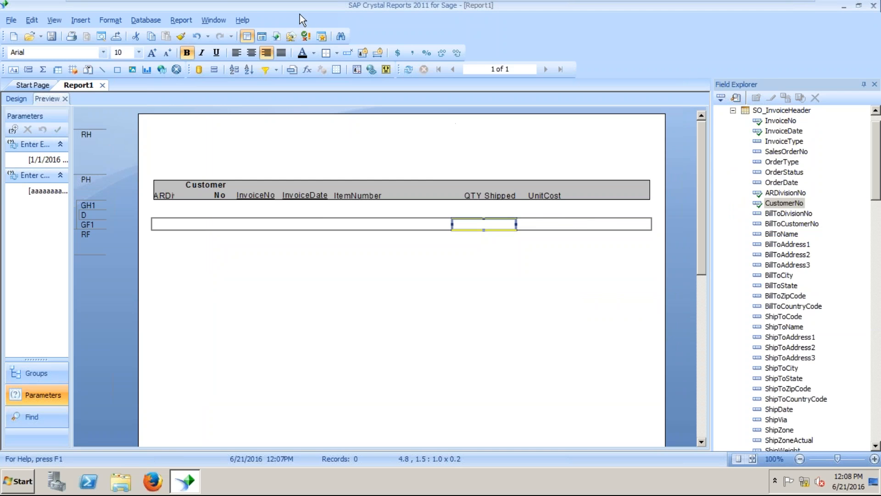
pyautogui.moveTo(299, 2)
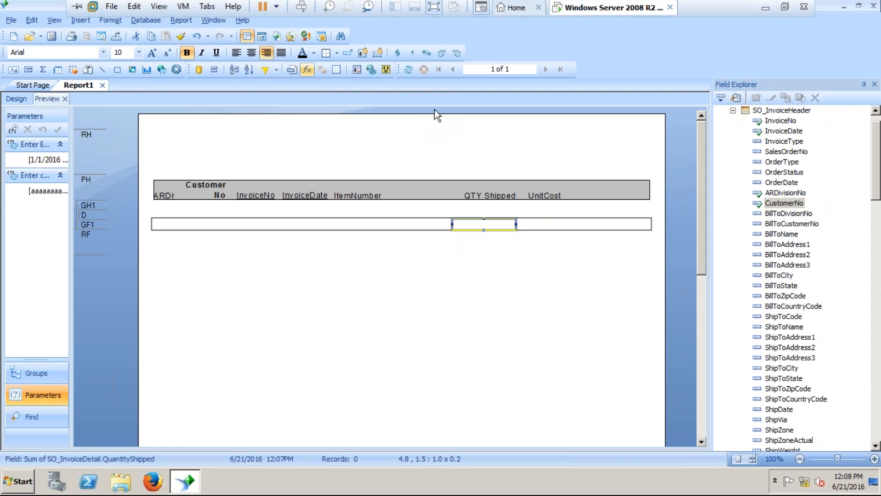
pyautogui.click(410, 69)
pyautogui.click(394, 213)
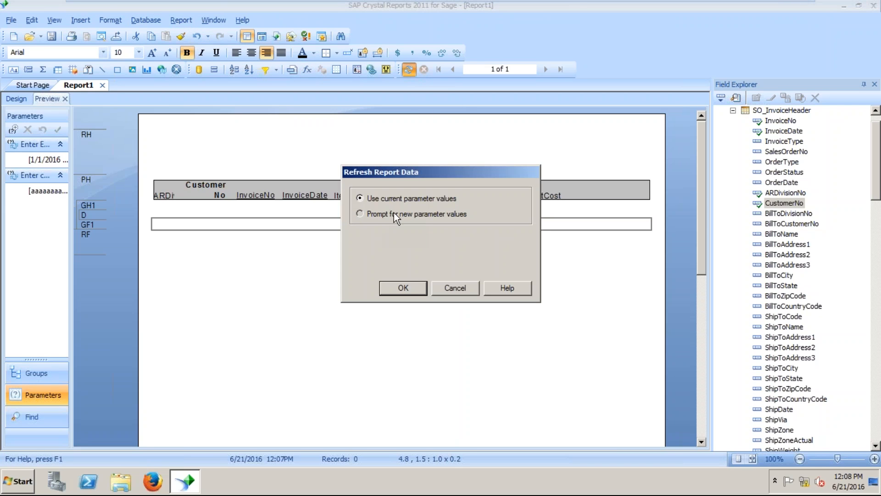
pyautogui.click(404, 288)
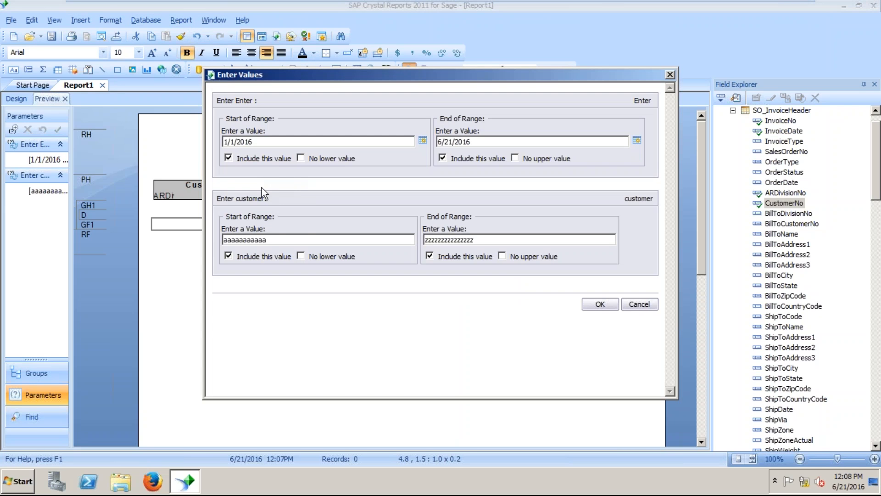
pyautogui.moveTo(274, 238); pyautogui.dragTo(190, 236)
pyautogui.write('00000000000000000000')
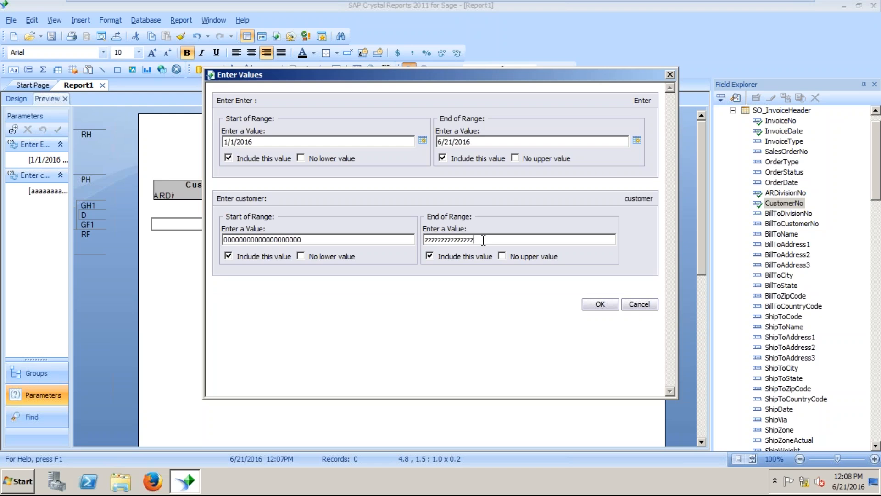
pyautogui.moveTo(482, 238); pyautogui.dragTo(407, 239)
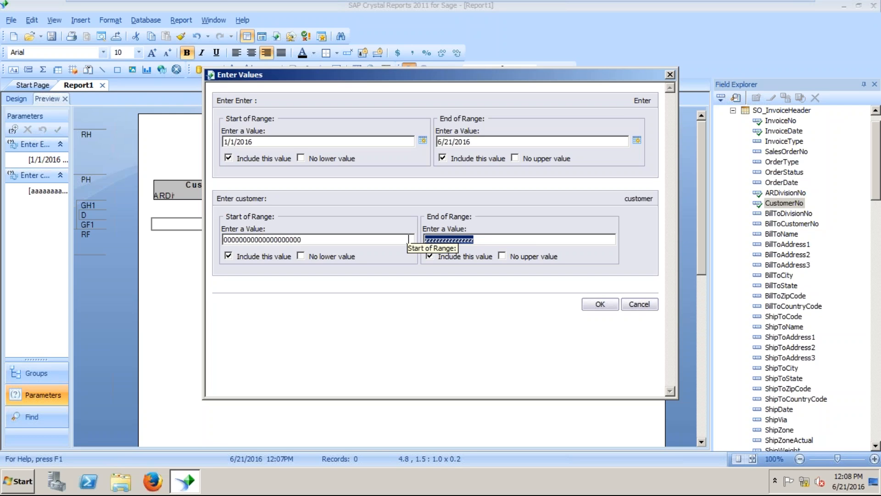
pyautogui.write('zzzzzzzzzzzzzzzzzzzz')
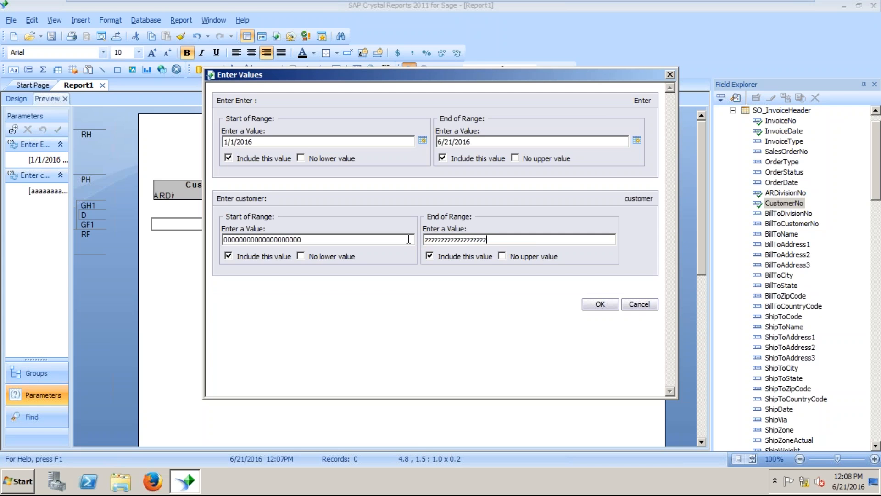
pyautogui.click(603, 306)
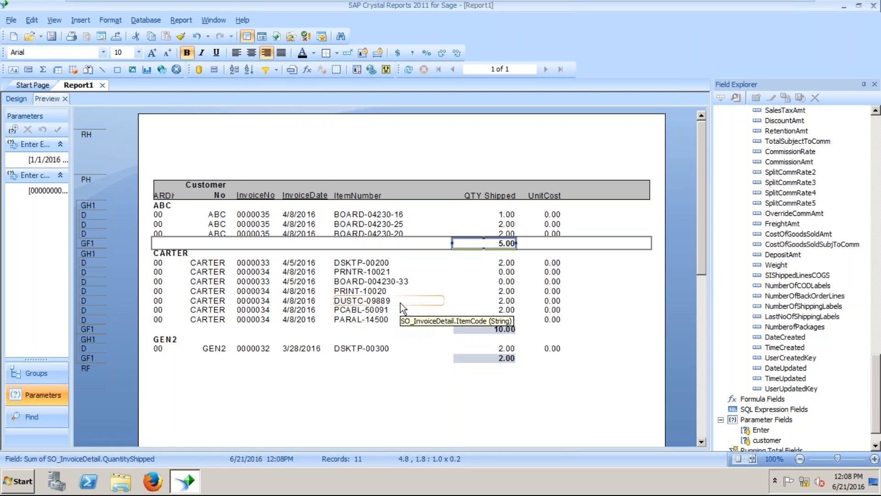
pyautogui.click(875, 111)
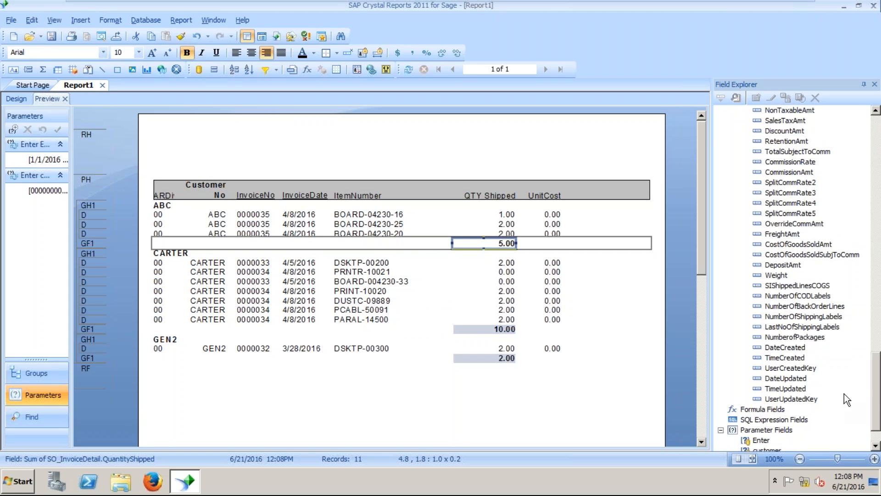
pyautogui.moveTo(878, 379); pyautogui.dragTo(879, 404)
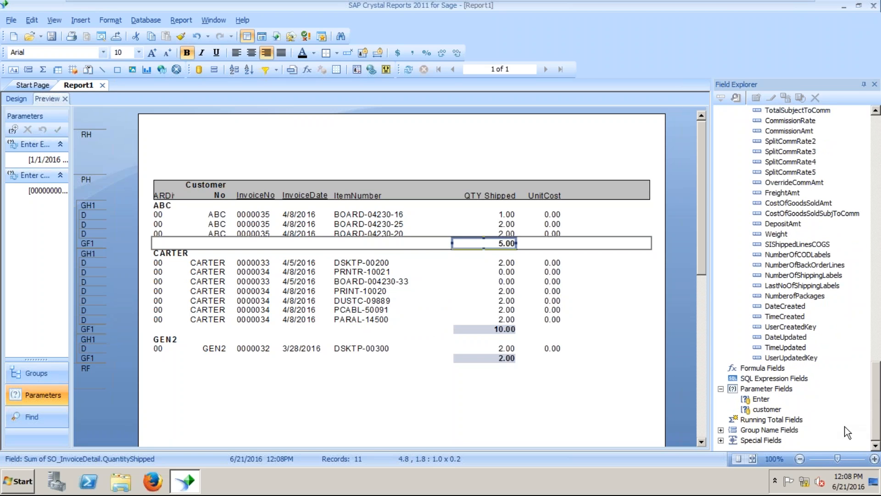
pyautogui.click(773, 410)
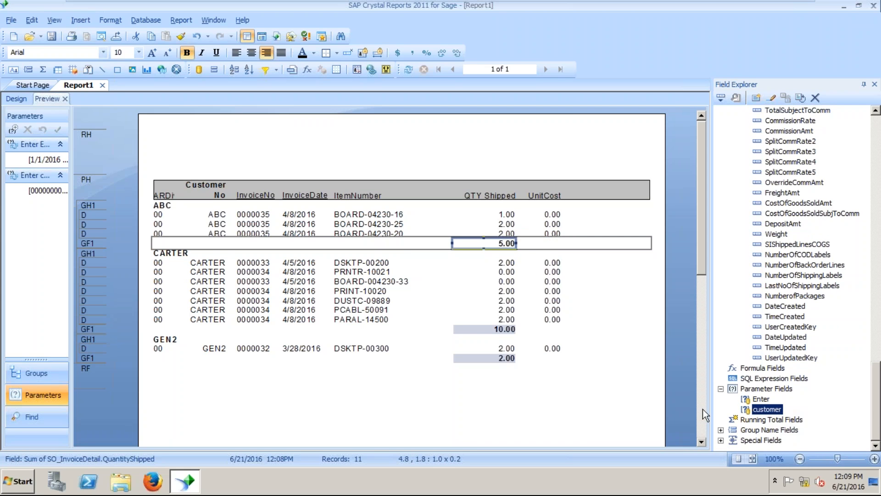
pyautogui.moveTo(876, 112); pyautogui.dragTo(877, 113)
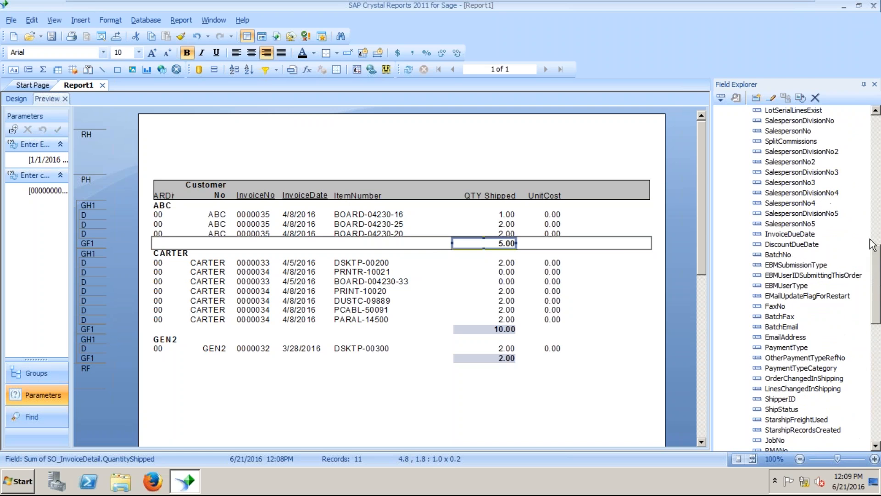
pyautogui.moveTo(876, 266); pyautogui.dragTo(878, 134)
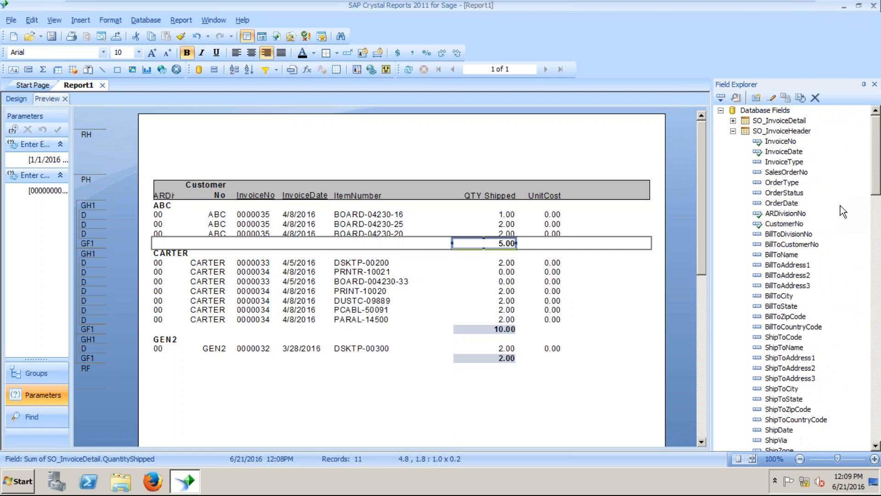
pyautogui.click(793, 225)
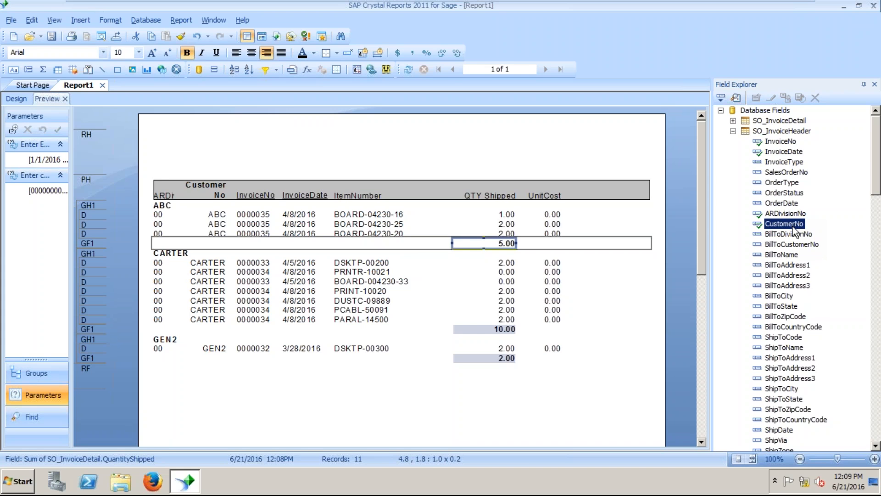
pyautogui.rightClick(792, 227)
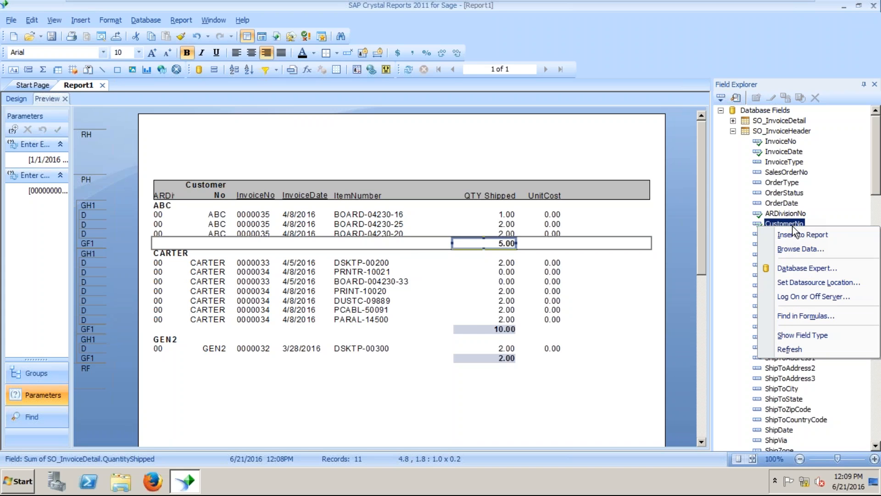
pyautogui.click(807, 250)
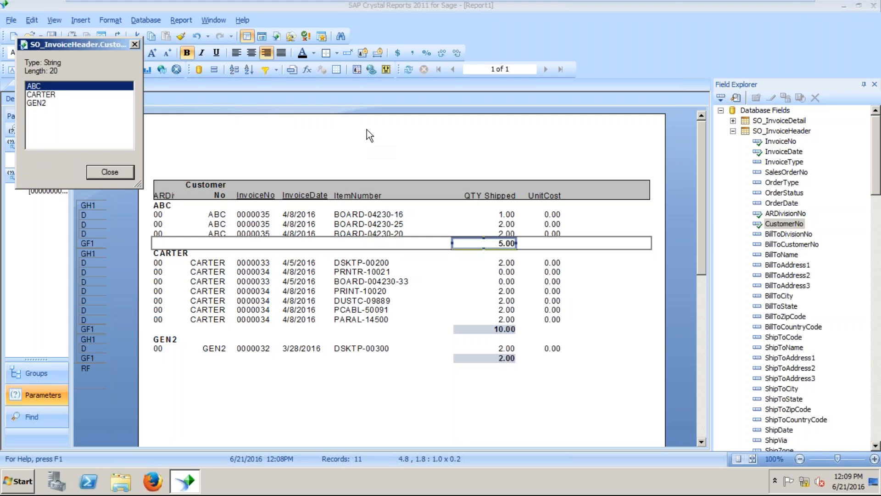
pyautogui.moveTo(79, 43); pyautogui.dragTo(251, 118)
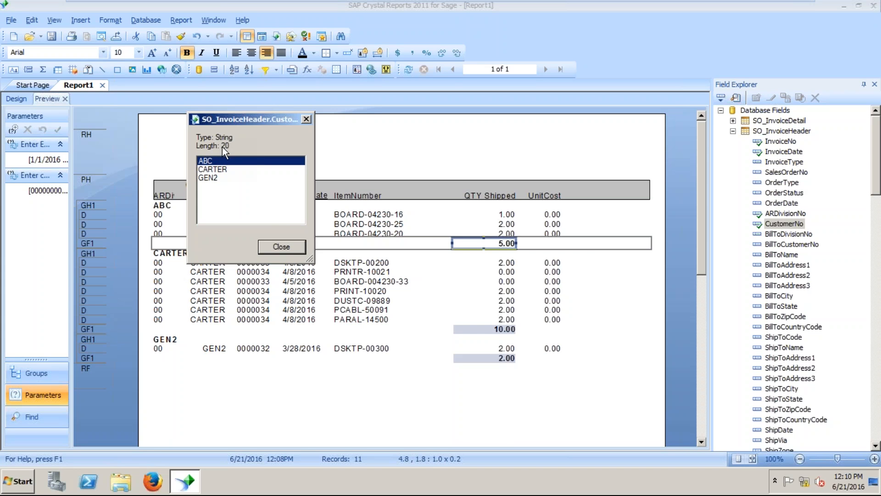
pyautogui.click(280, 247)
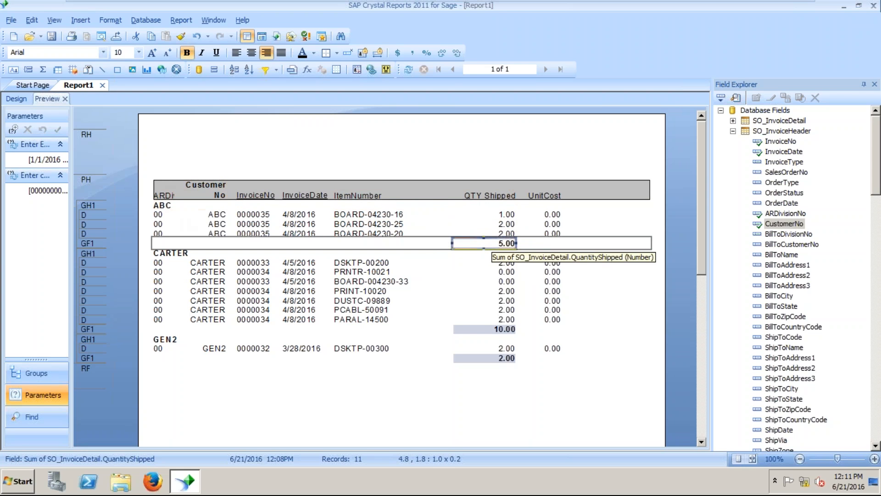
pyautogui.rightClick(495, 242)
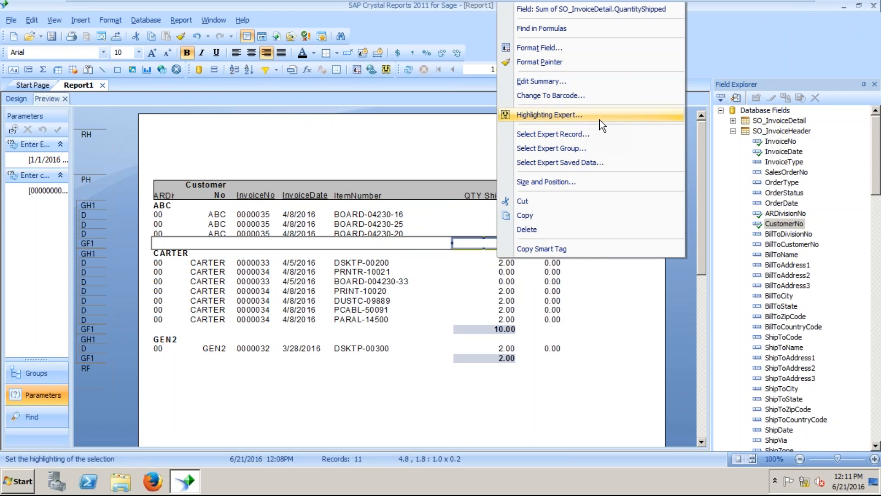
pyautogui.click(483, 244)
pyautogui.rightClick(483, 245)
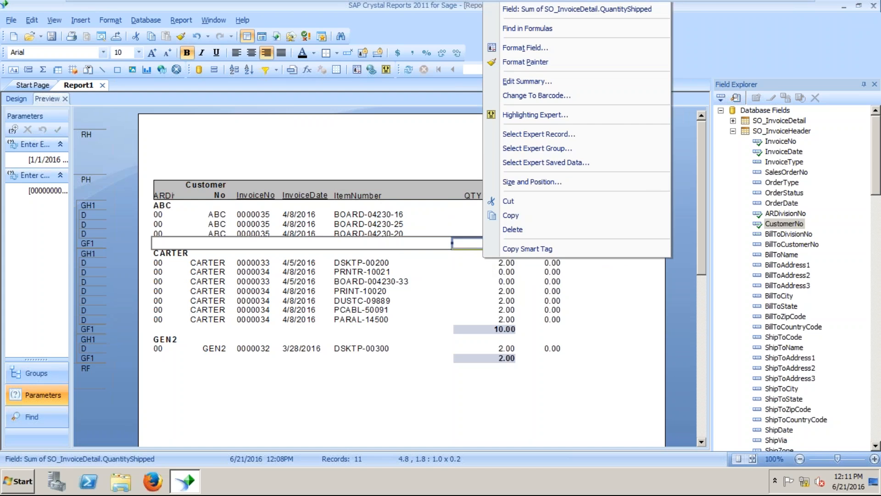
pyautogui.click(590, 81)
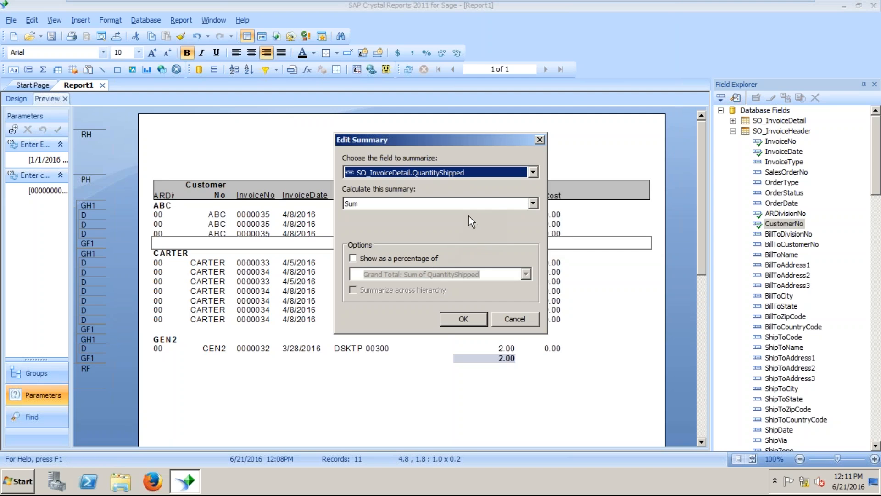
pyautogui.click(533, 202)
pyautogui.click(513, 216)
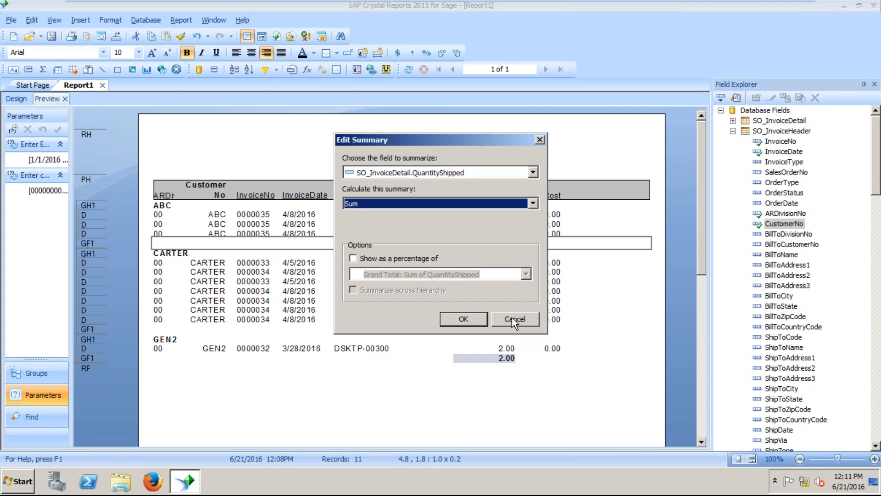
pyautogui.press('Return')
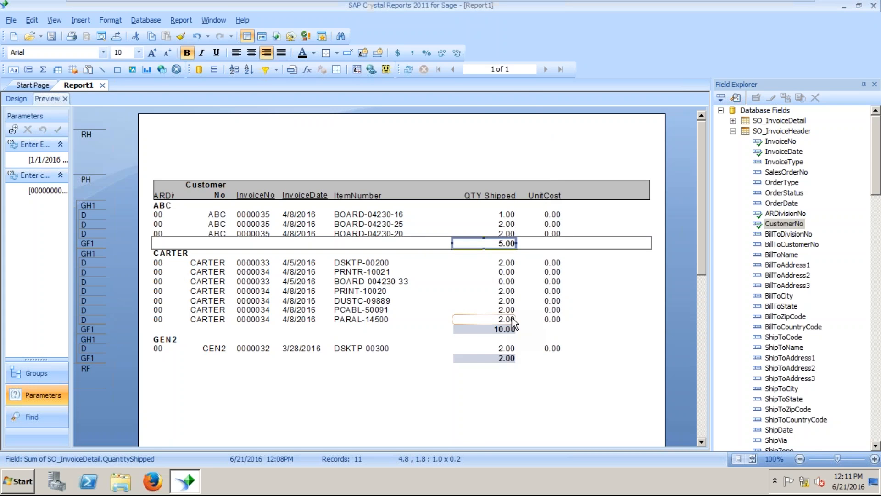
# Remove the CustomerNo group from the report.
pyautogui.rightClick(489, 246)
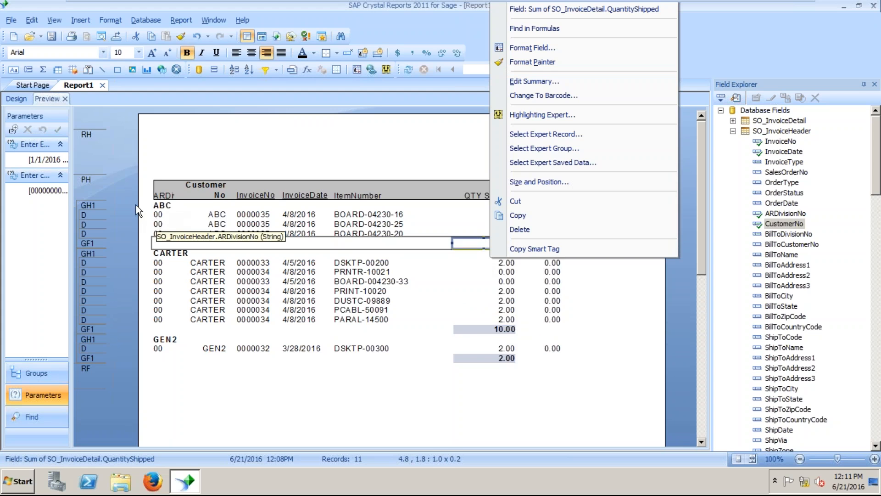
pyautogui.rightClick(98, 205)
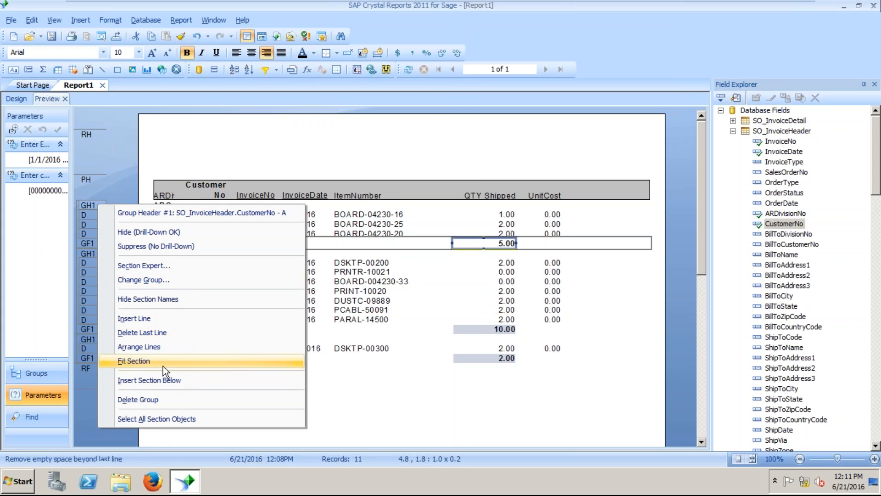
pyautogui.click(138, 399)
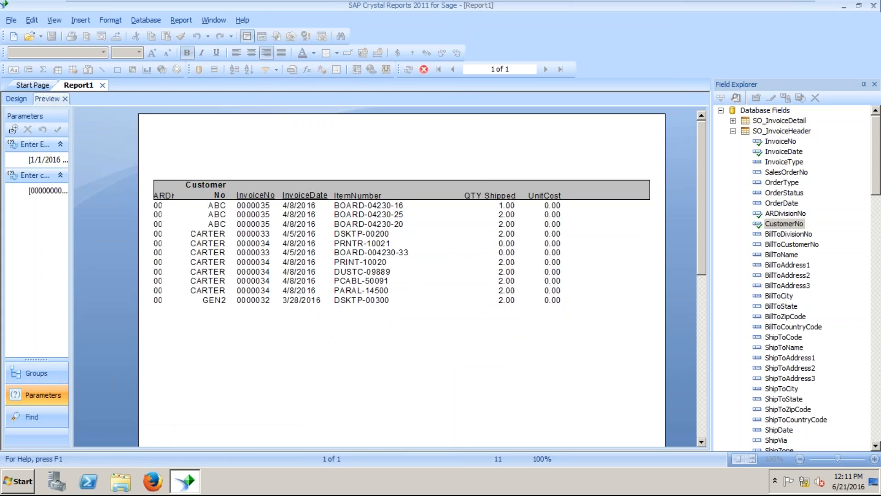
# Insert a QTY Shipped sum into a new group on SO_InvoiceHeader.InvoiceNo.
pyautogui.rightClick(506, 205)
pyautogui.moveTo(659, 197)
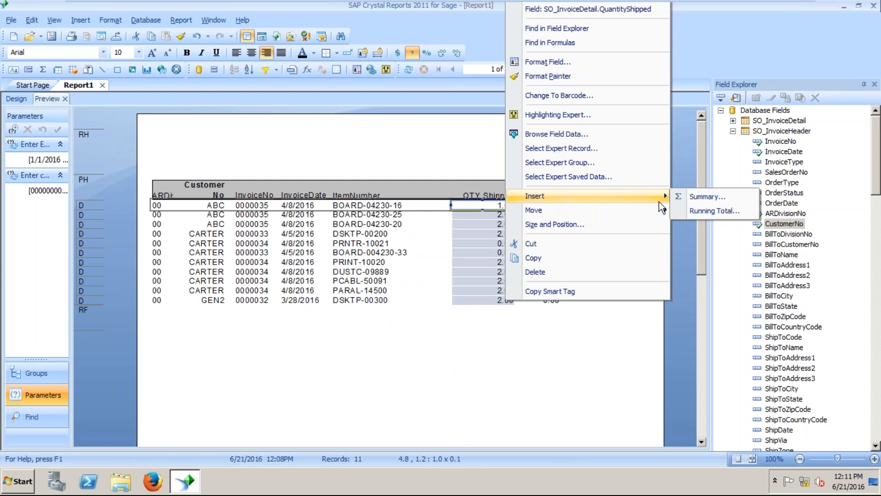
pyautogui.click(715, 201)
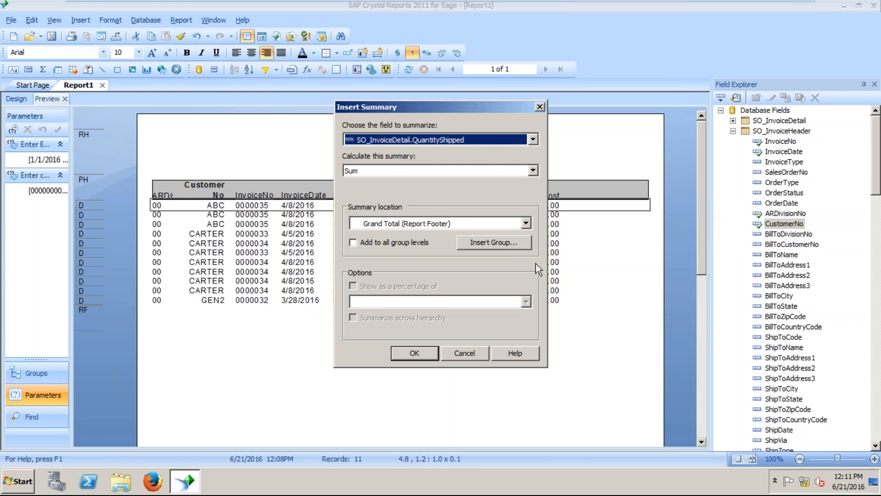
pyautogui.click(509, 241)
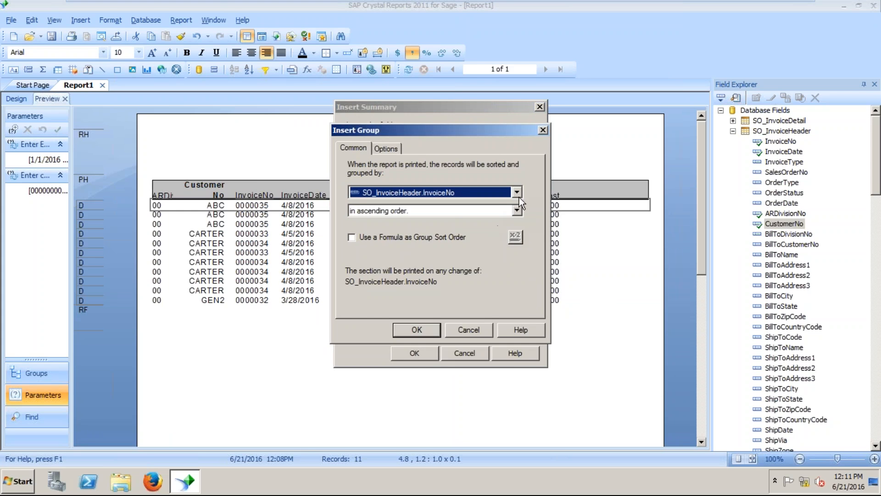
pyautogui.click(518, 194)
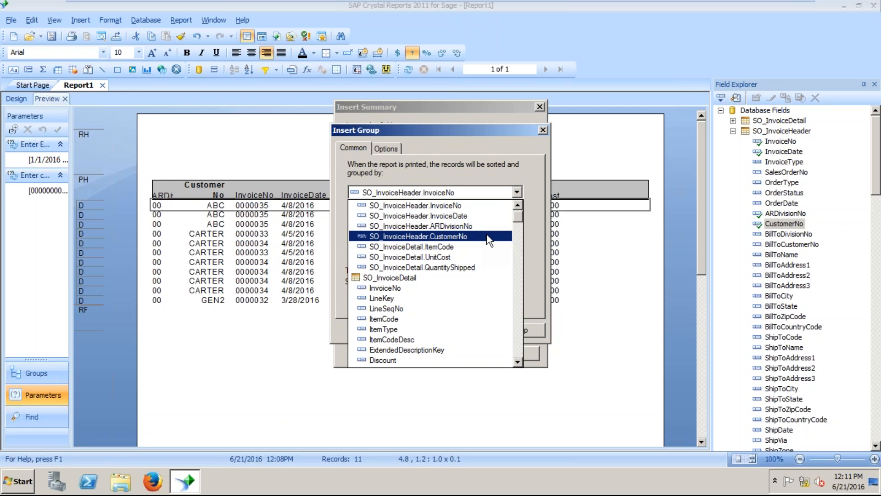
pyautogui.click(481, 209)
pyautogui.click(417, 330)
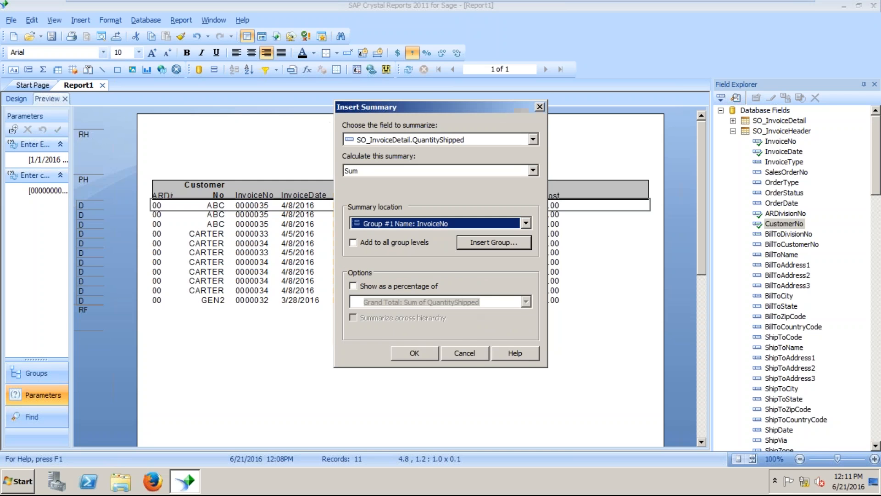
pyautogui.click(418, 353)
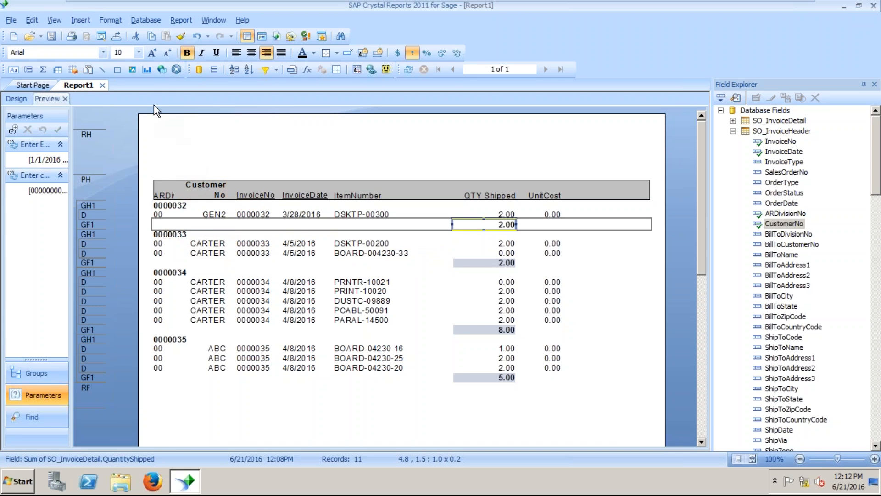
# Start inserting another group and bring up its group-by field list.
pyautogui.click(85, 20)
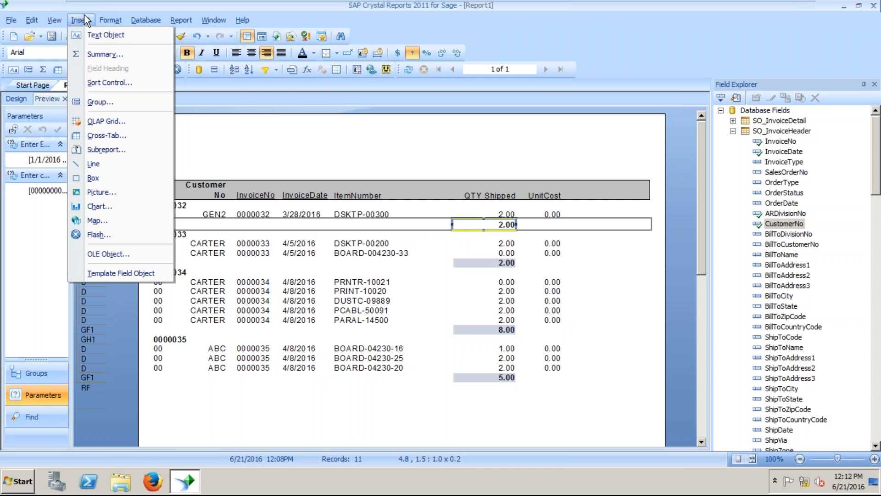
pyautogui.click(95, 103)
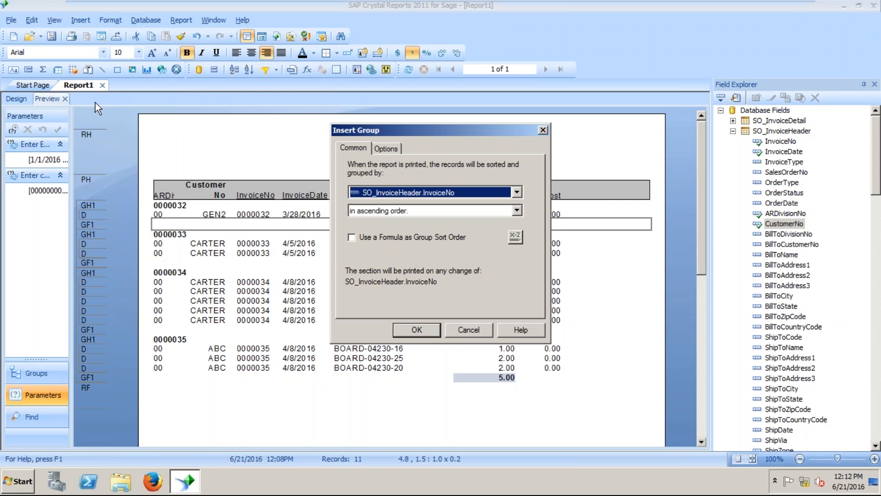
pyautogui.click(517, 193)
# Add a SO_InvoiceHeader.CustomerNo group and drag the 0000032 invoice field rightward.
pyautogui.click(473, 236)
pyautogui.click(416, 330)
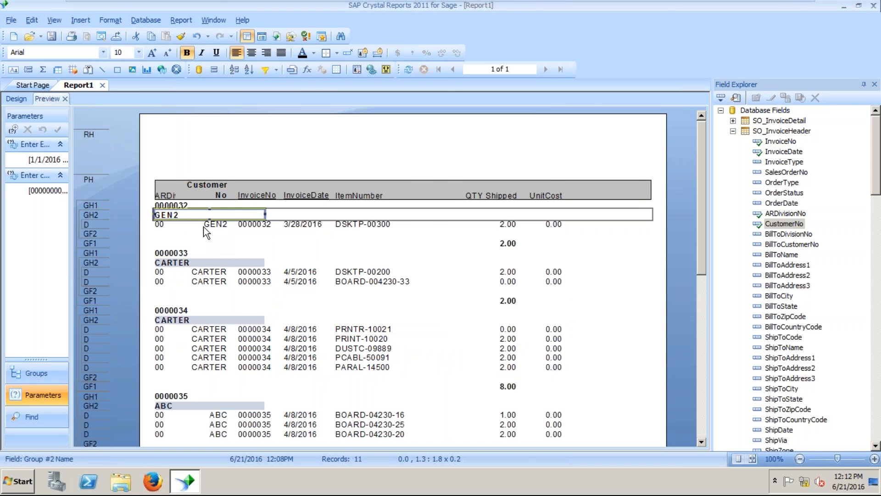
pyautogui.click(203, 203)
pyautogui.moveTo(203, 203); pyautogui.dragTo(296, 222)
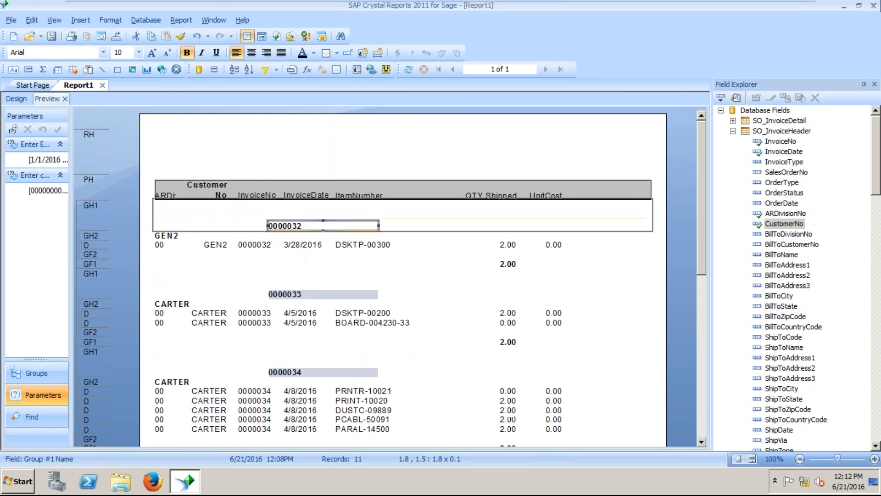
# Put the GEN2 customer name in Group Header 1 with 0000032 beneath it, then view Design.
pyautogui.click(176, 234)
pyautogui.moveTo(176, 235); pyautogui.dragTo(171, 204)
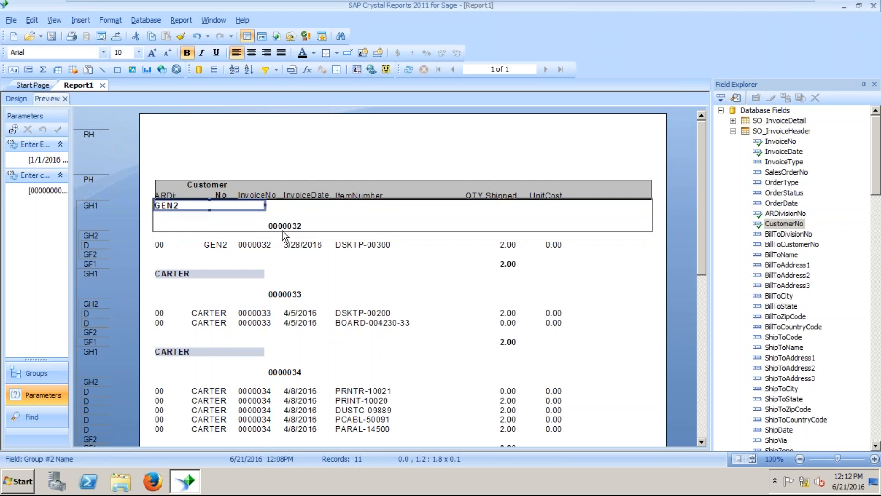
pyautogui.moveTo(284, 228); pyautogui.dragTo(172, 239)
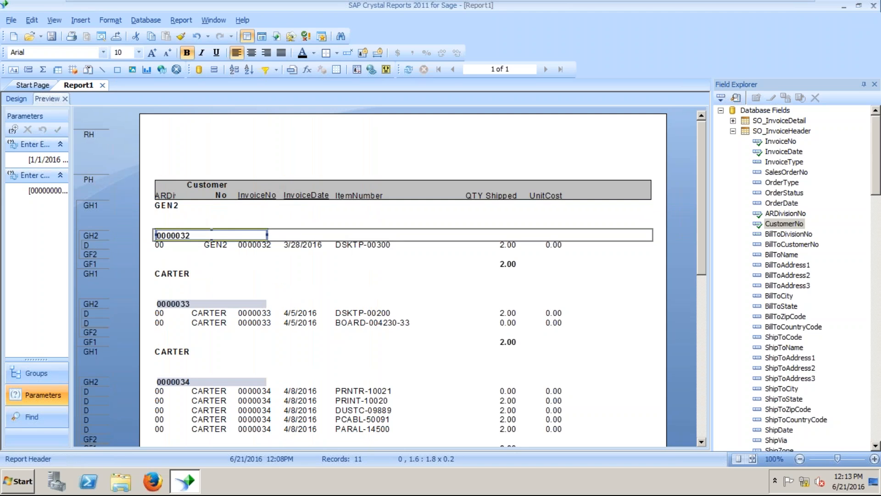
pyautogui.click(18, 98)
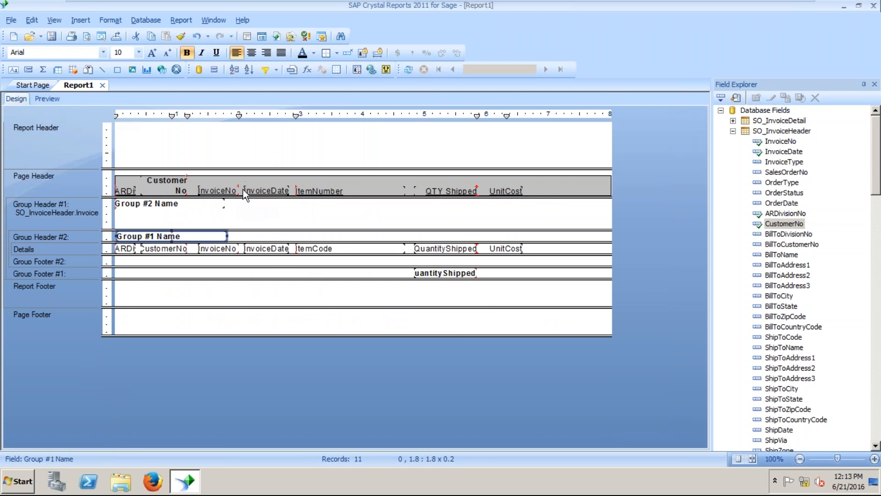
# Shrink Group Header #1 to one line holding only the customer name, then preview it.
pyautogui.click(52, 98)
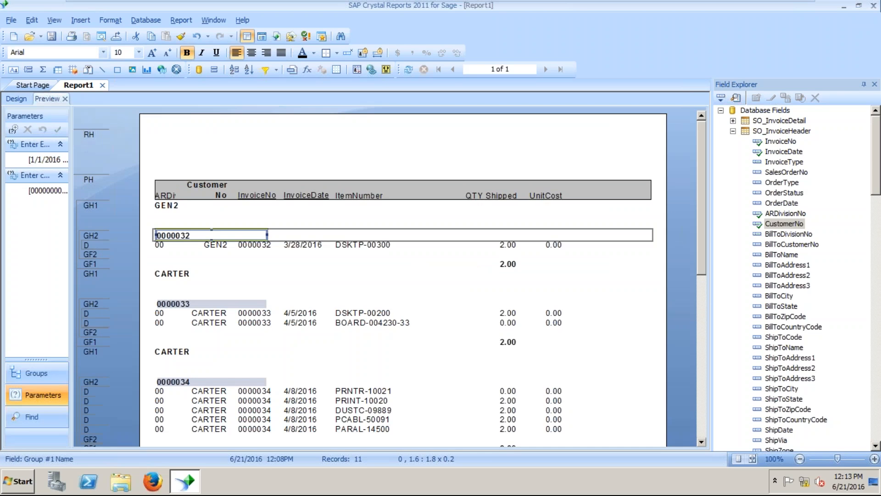
pyautogui.click(179, 221)
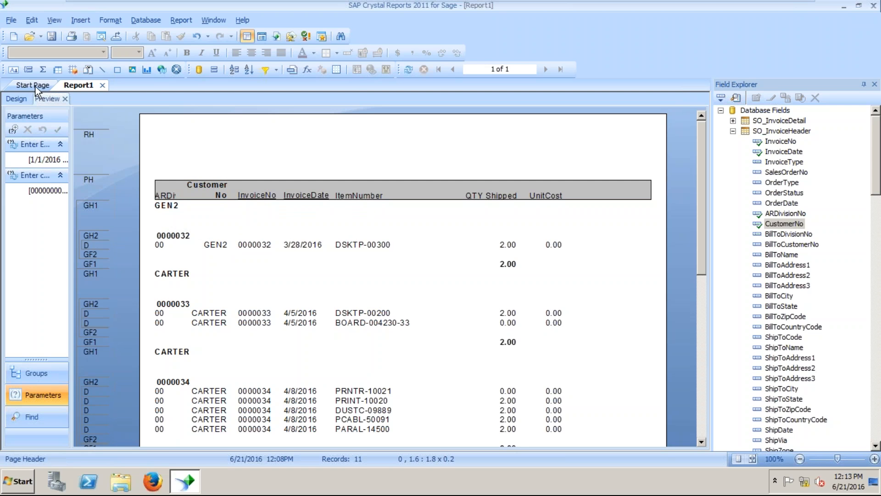
pyautogui.click(16, 100)
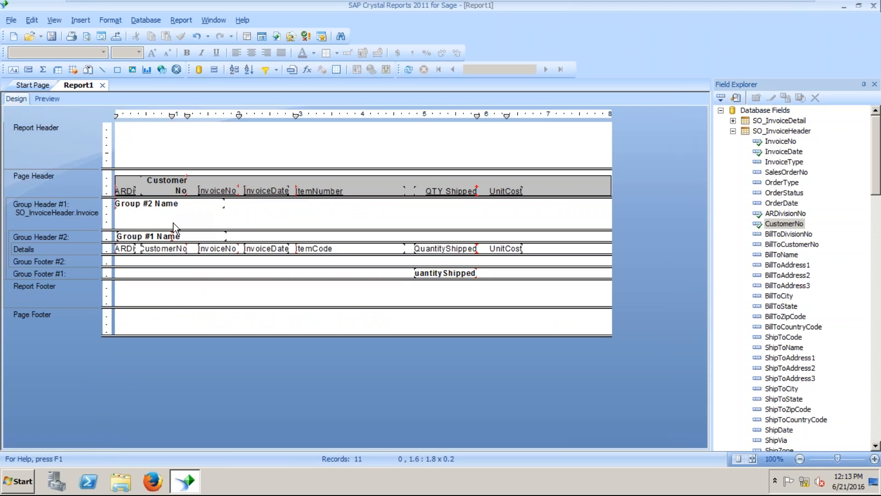
pyautogui.moveTo(177, 230); pyautogui.dragTo(179, 210)
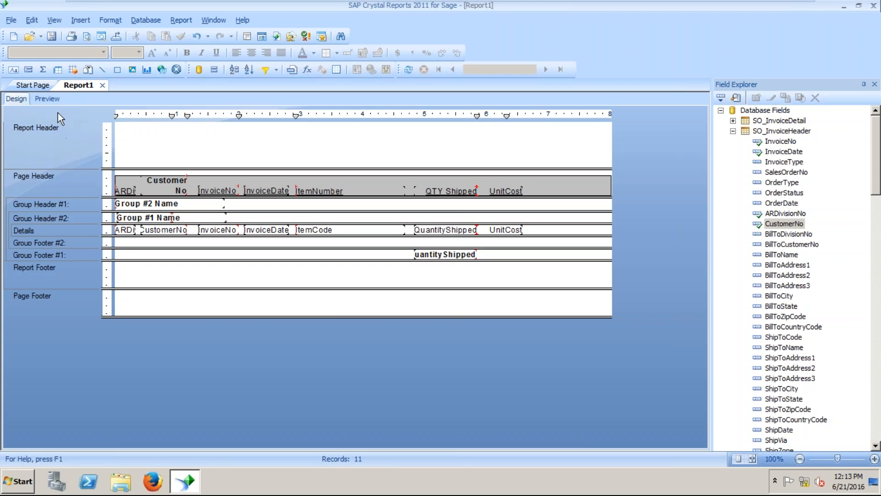
pyautogui.click(52, 99)
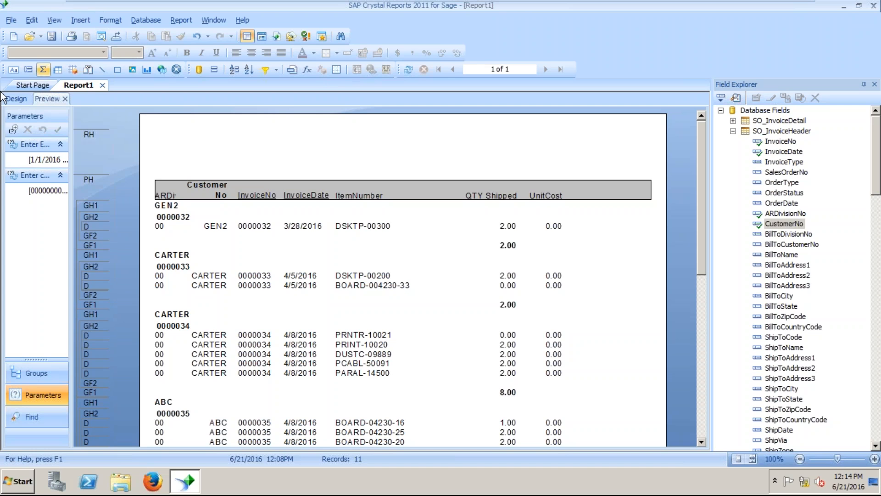
# Create a new formula field named Test under Formula Fields in the Field Explorer.
pyautogui.click(88, 20)
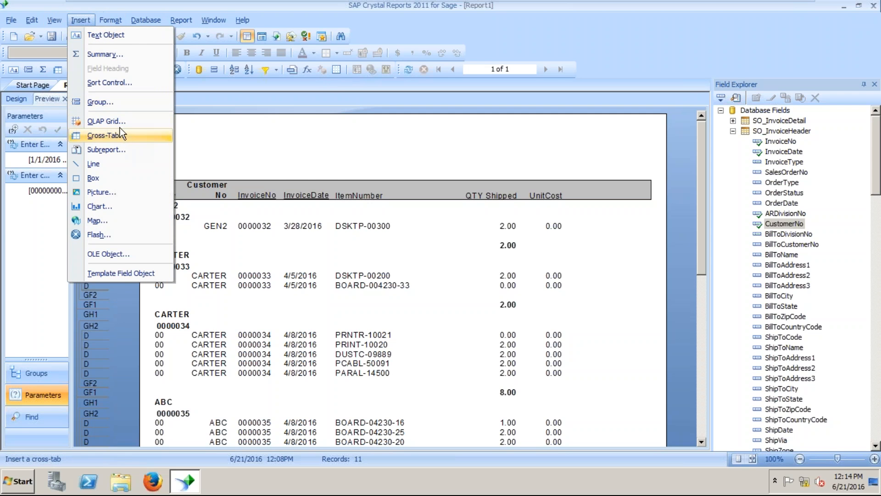
pyautogui.click(306, 170)
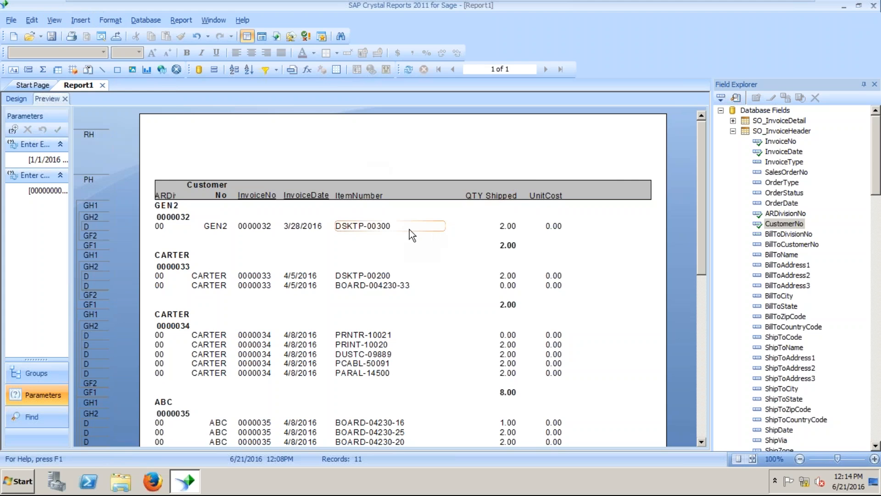
pyautogui.click(733, 131)
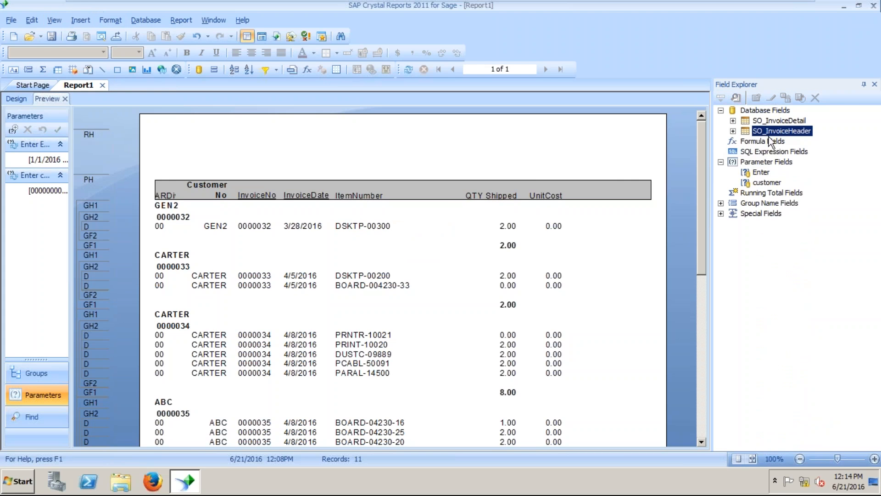
pyautogui.rightClick(760, 142)
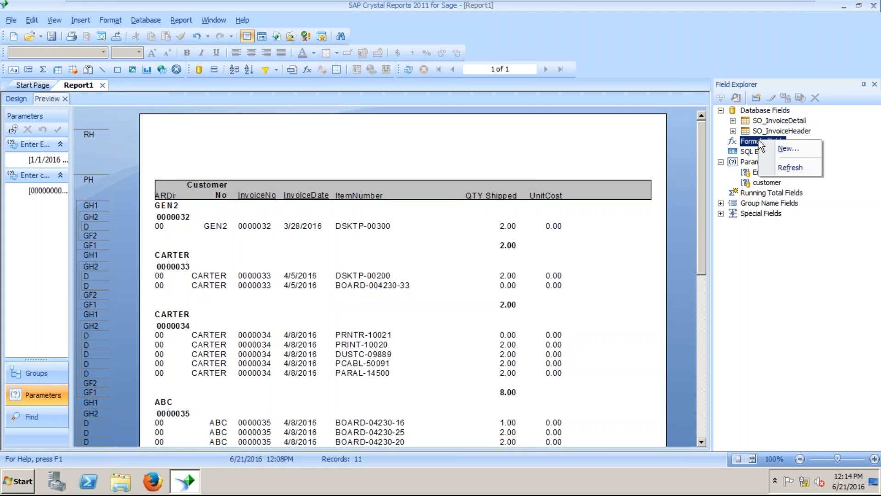
pyautogui.click(792, 147)
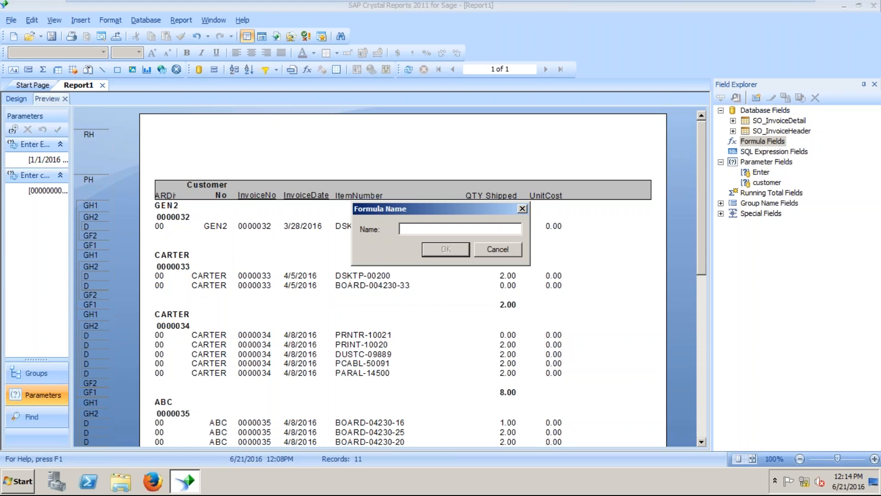
pyautogui.write('Tex')
pyautogui.write('t')
pyautogui.press('Return')
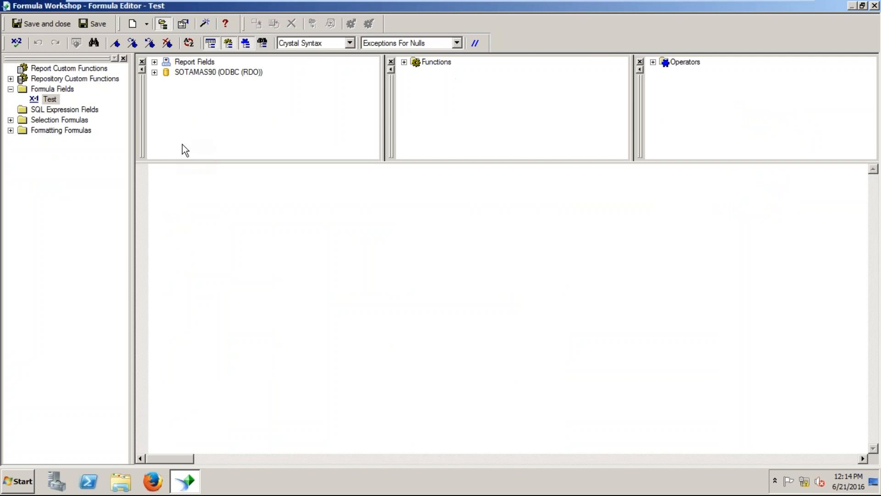
# Enter {SO_InvoiceHeader.InvoiceNo}+{SO_InvoiceHeader.InvoiceDate} and check it, dismissing the string-required error.
pyautogui.click(155, 78)
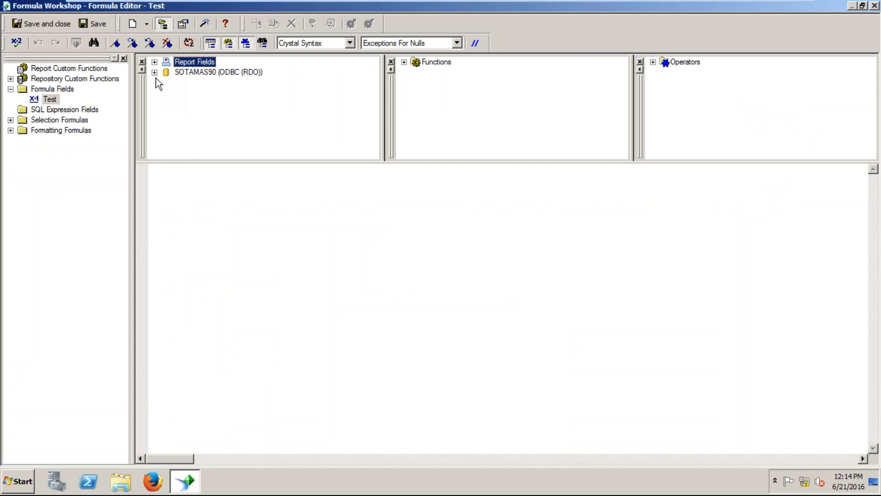
pyautogui.click(154, 73)
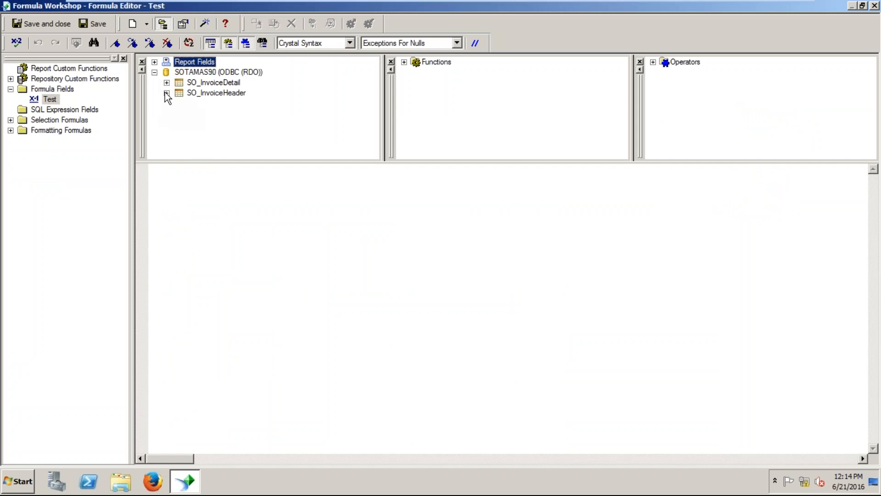
pyautogui.click(166, 93)
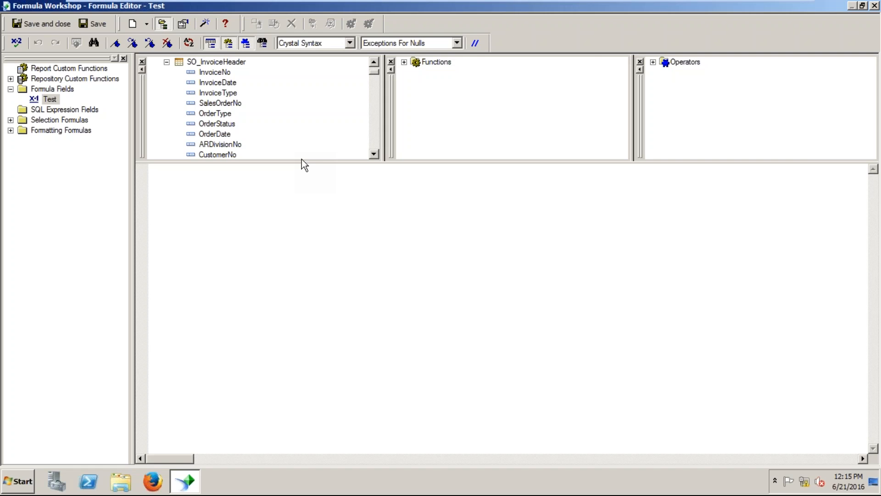
pyautogui.click(224, 73)
pyautogui.doubleClick(223, 74)
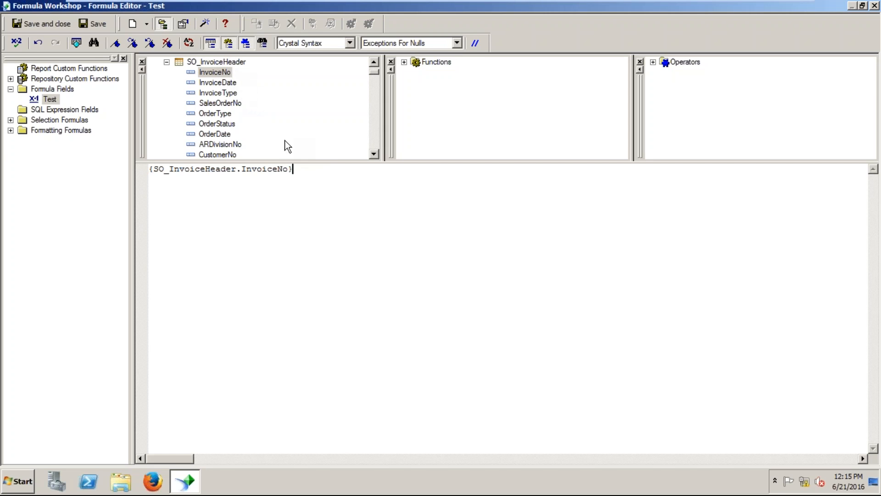
pyautogui.write('+')
pyautogui.doubleClick(227, 84)
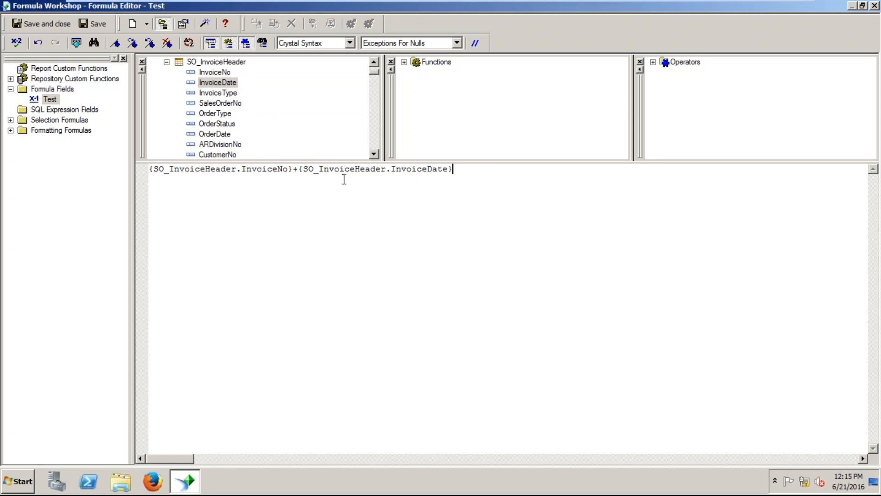
pyautogui.click(17, 43)
pyautogui.click(486, 266)
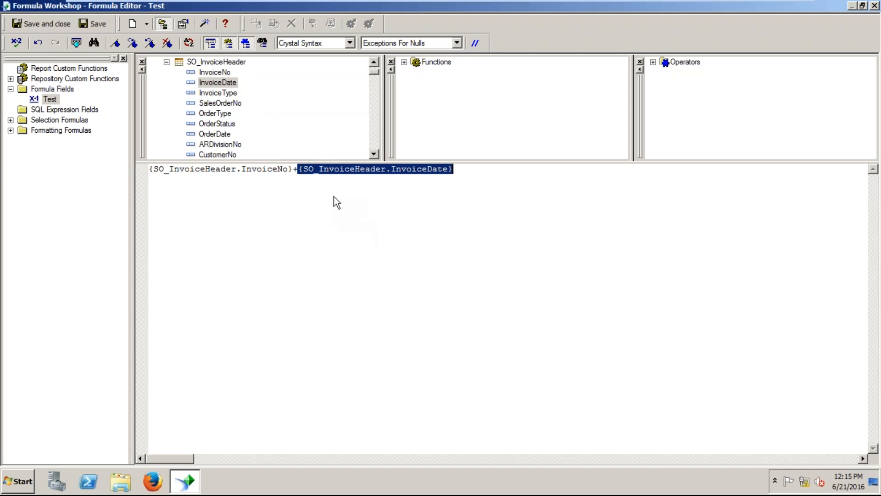
# Wrap the Test formula expression in parentheses.
pyautogui.click(456, 178)
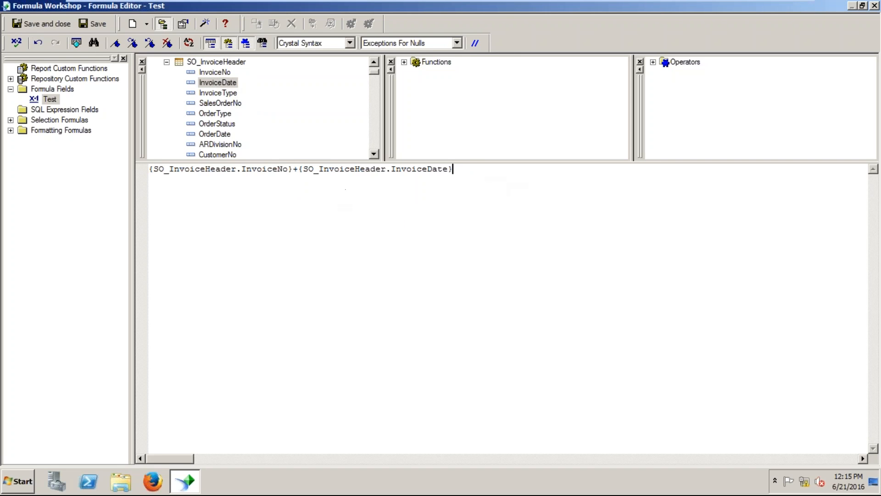
pyautogui.write(')')
pyautogui.press('Left')
pyautogui.press('Left')
pyautogui.press('Left')
pyautogui.press('Left')
pyautogui.press('Left')
pyautogui.press('Left')
pyautogui.press('Left')
pyautogui.press('Left')
pyautogui.press('Left')
pyautogui.press('Left')
pyautogui.press('Left')
pyautogui.press('Left')
pyautogui.press('Left')
pyautogui.press('Left')
pyautogui.press('Left')
pyautogui.press('Left')
pyautogui.press('Left')
pyautogui.press('Left')
pyautogui.press('Left')
pyautogui.press('Left')
pyautogui.press('Left')
pyautogui.press('Left')
pyautogui.press('Left')
pyautogui.press('Left')
pyautogui.press('Left')
pyautogui.press('Left')
pyautogui.press('Left')
pyautogui.press('Left')
pyautogui.press('Left')
pyautogui.press('Left')
pyautogui.press('Left')
pyautogui.press('Left')
pyautogui.press('Left')
pyautogui.press('Left')
pyautogui.press('Left')
pyautogui.write('(')
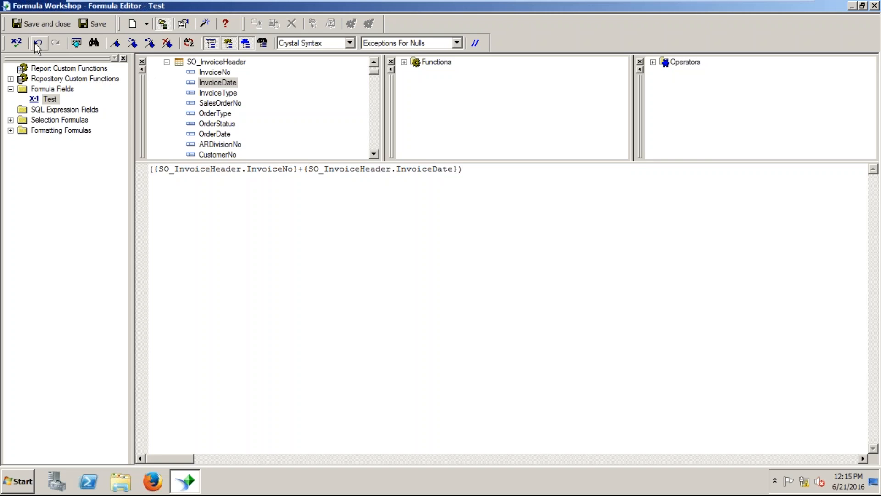
# Recheck the bracketed formula, then delete the InvoiceDate reference after the string-required error.
pyautogui.click(17, 44)
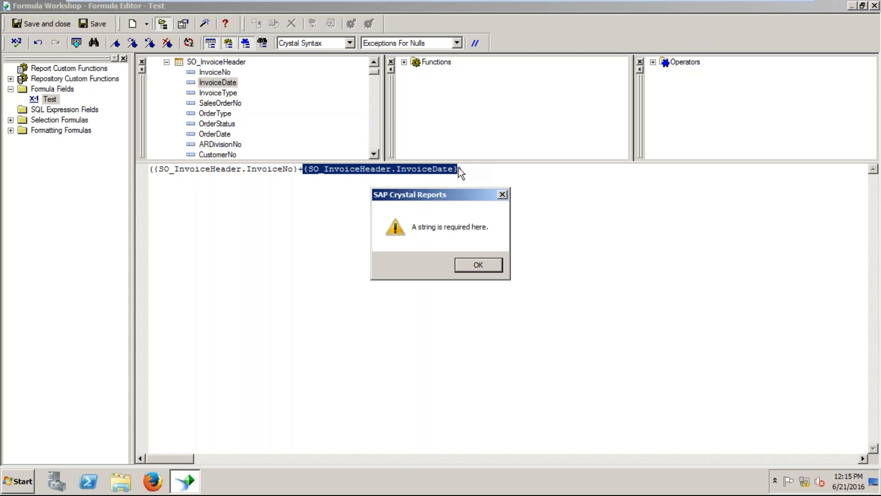
pyautogui.click(478, 265)
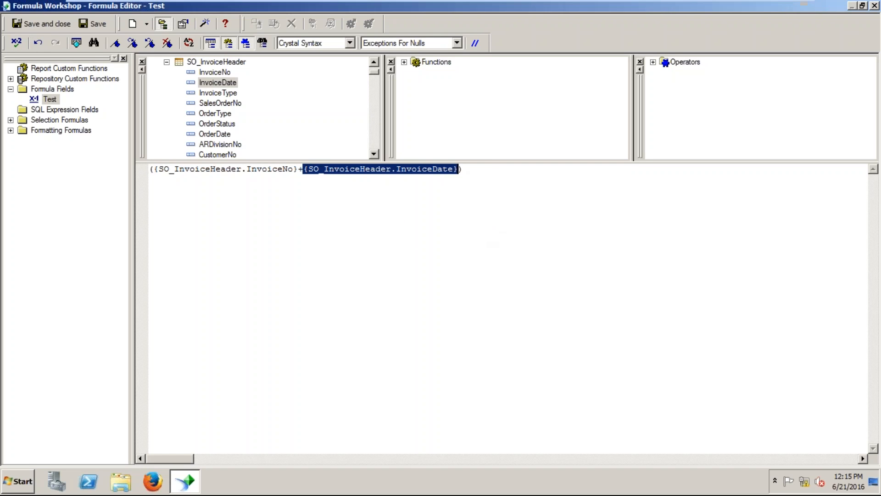
pyautogui.click(305, 168)
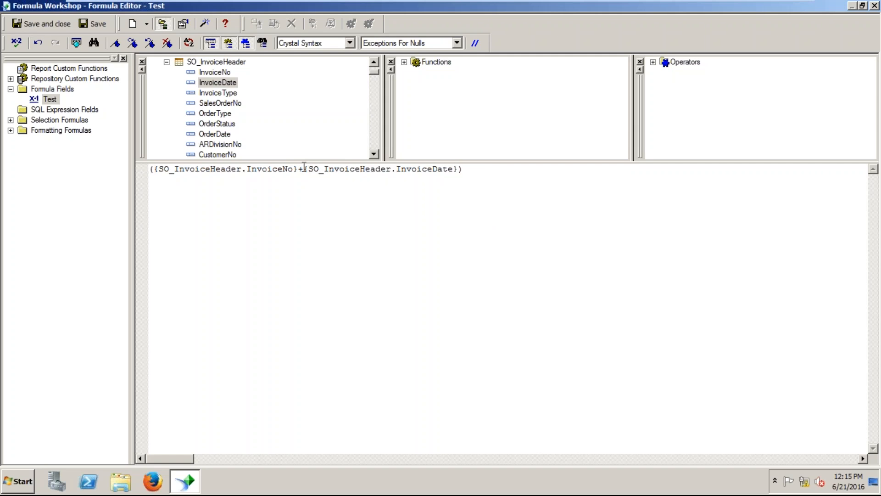
pyautogui.moveTo(304, 168); pyautogui.dragTo(459, 159)
pyautogui.press('Delete')
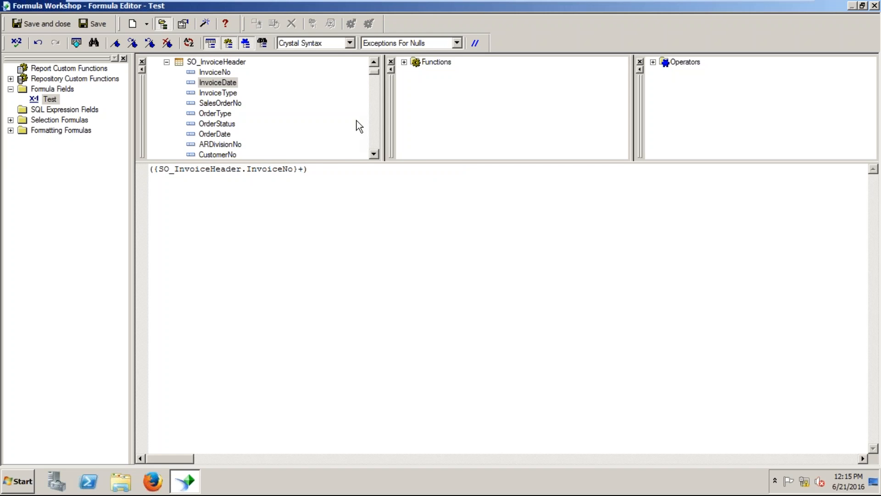
# Insert SalesOrderNo after the plus, confirm no errors, and close the Formula Workshop.
pyautogui.doubleClick(224, 104)
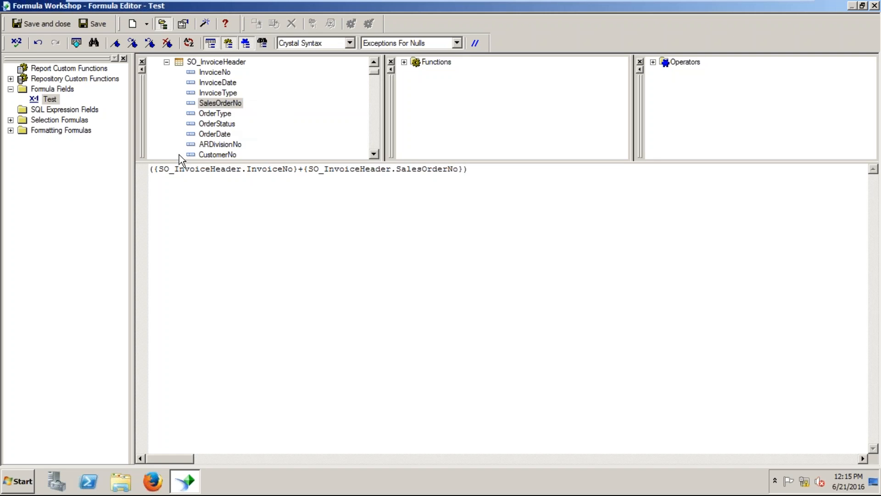
pyautogui.click(16, 43)
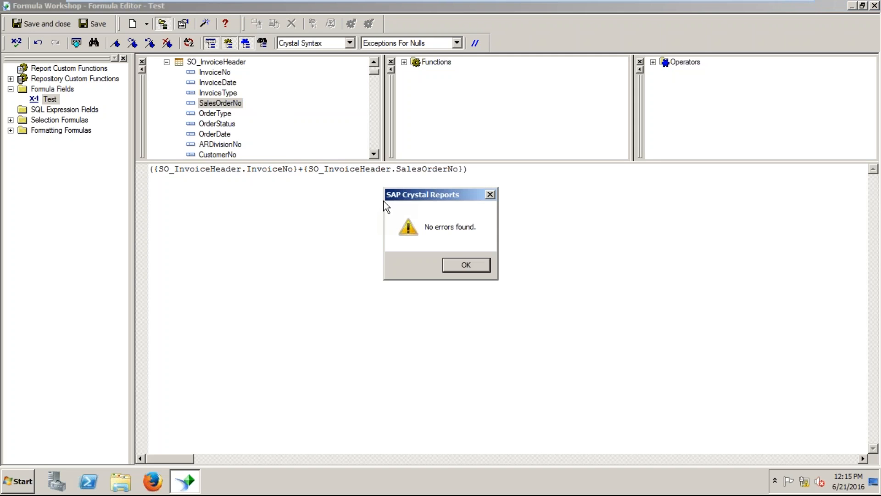
pyautogui.click(466, 266)
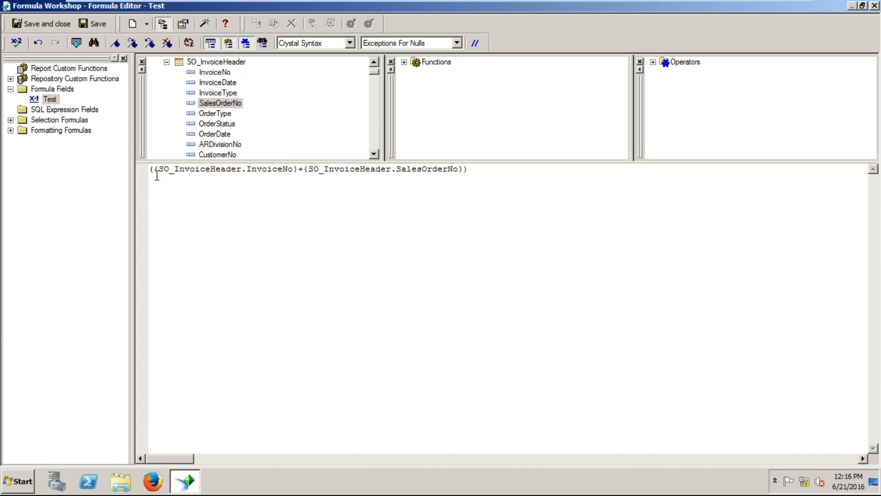
pyautogui.click(875, 6)
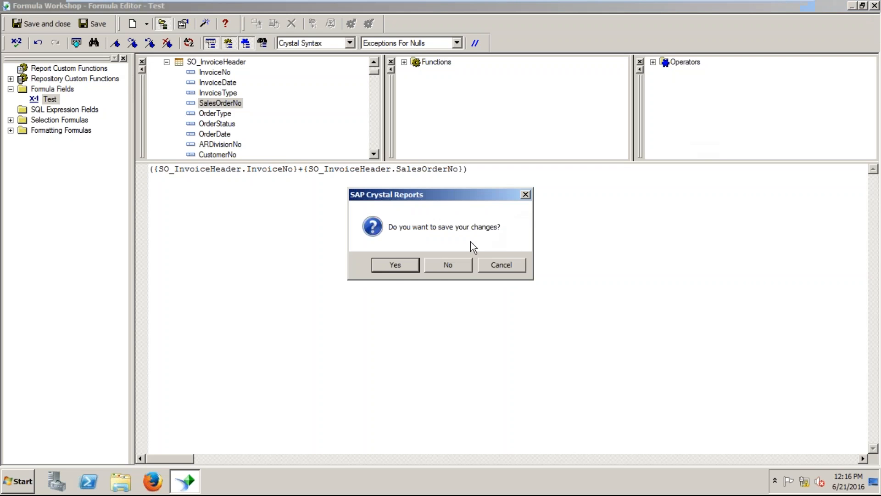
# Save the Test formula and place it in Details between ItemNumber and QTY Shipped.
pyautogui.click(396, 269)
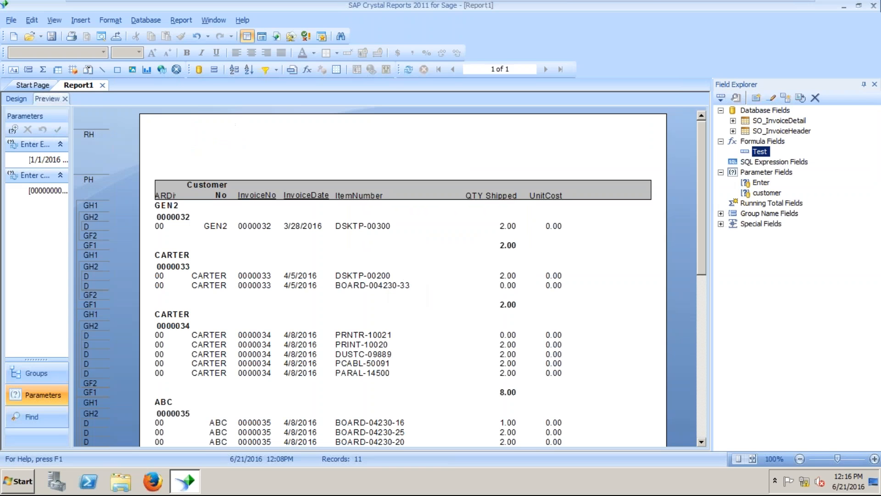
pyautogui.moveTo(765, 156); pyautogui.dragTo(407, 224)
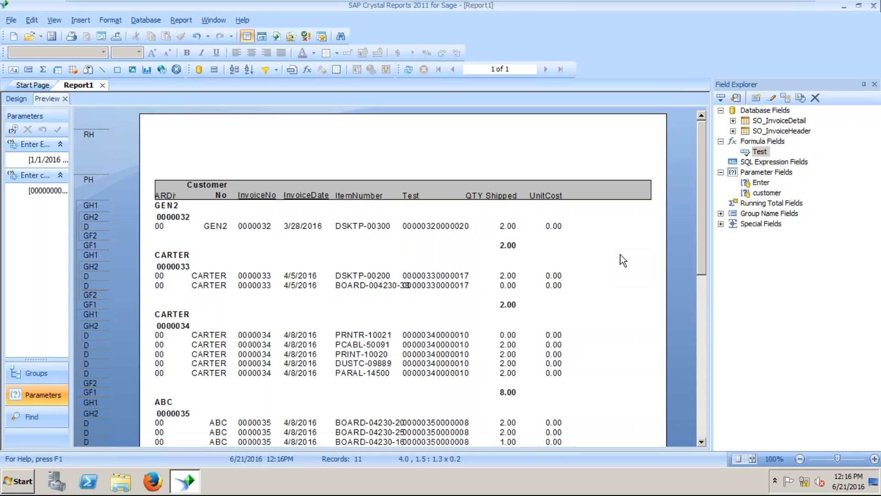
pyautogui.rightClick(445, 228)
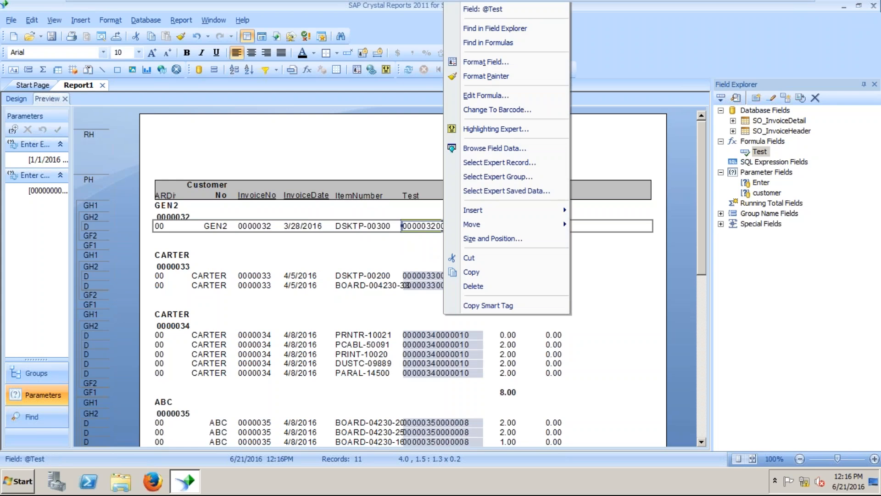
pyautogui.moveTo(488, 209)
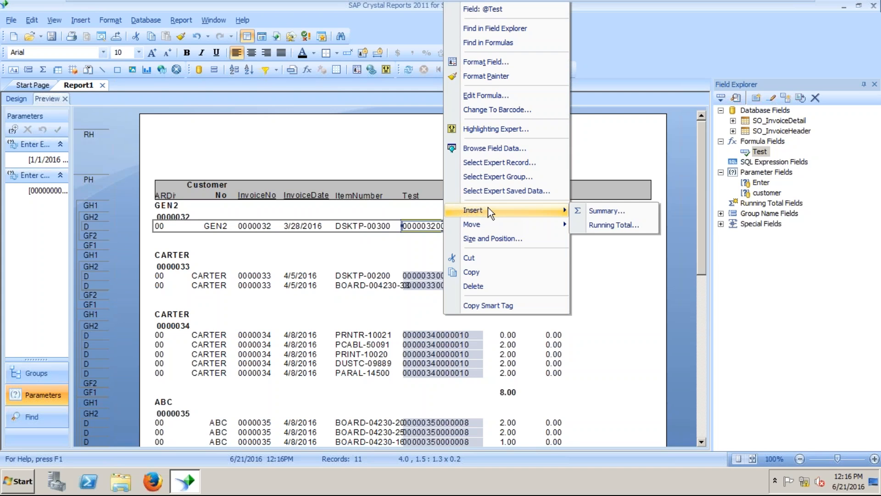
pyautogui.click(414, 226)
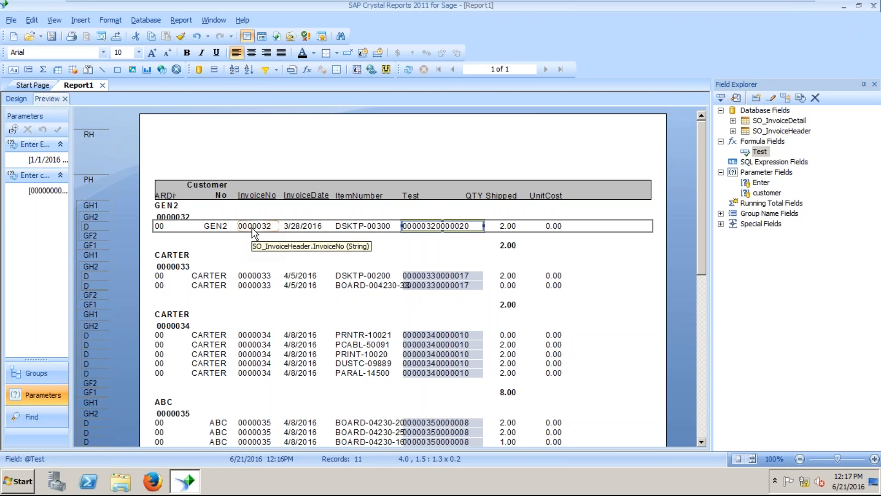
pyautogui.click(430, 255)
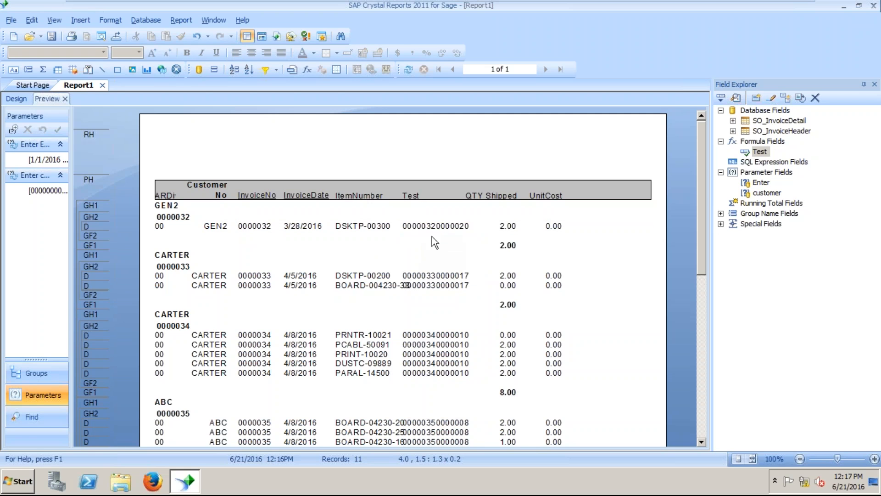
# Open the Details Section Expert and start a Suppress (No Drill-Down) condition formula.
pyautogui.rightClick(103, 229)
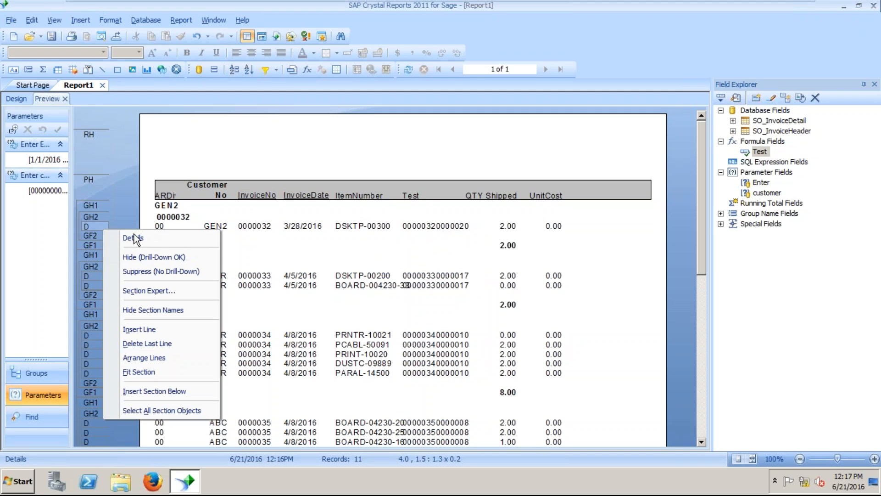
pyautogui.rightClick(96, 226)
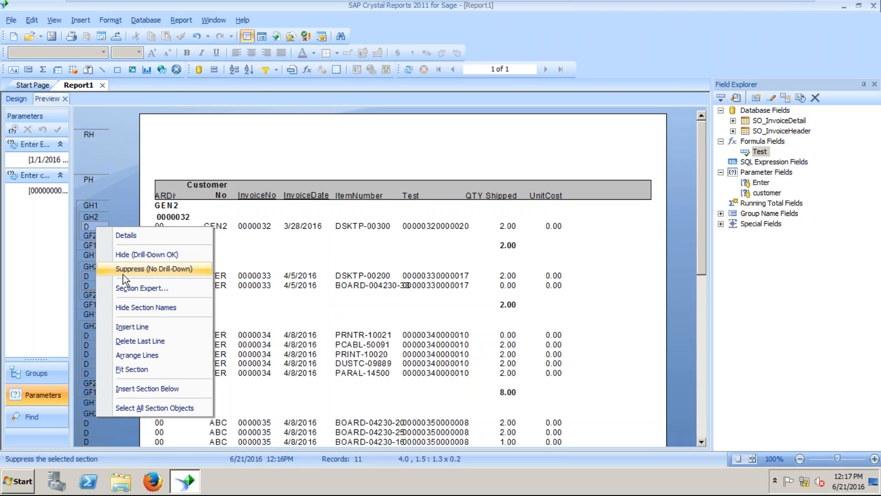
pyautogui.click(126, 289)
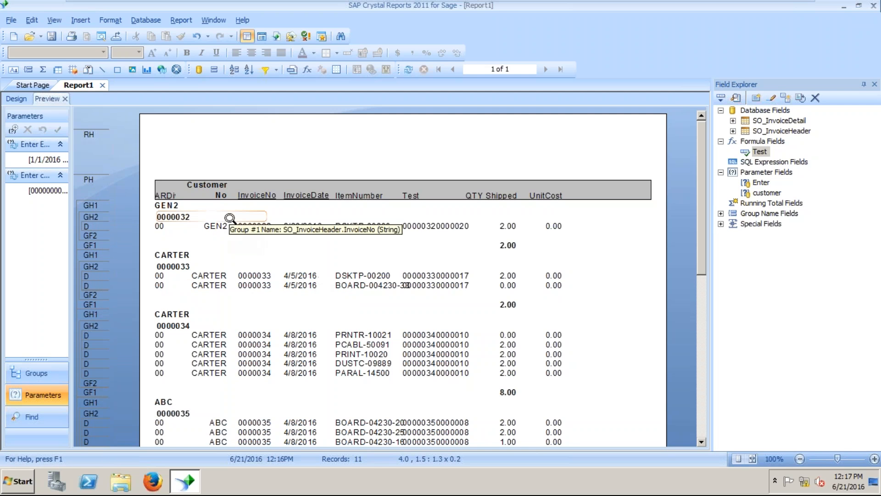
pyautogui.rightClick(95, 225)
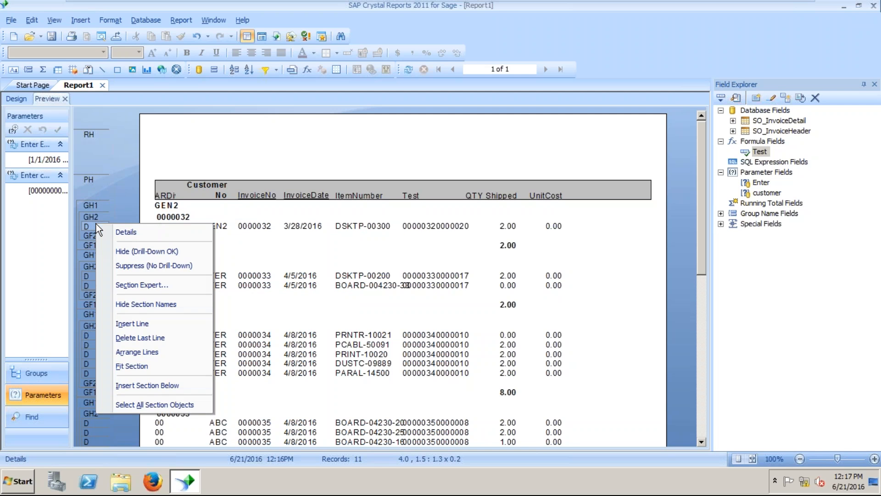
pyautogui.click(158, 287)
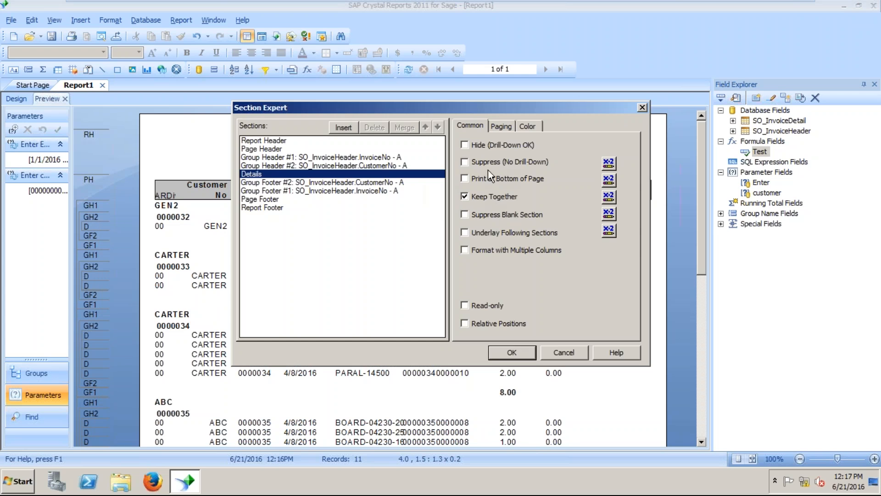
pyautogui.click(609, 163)
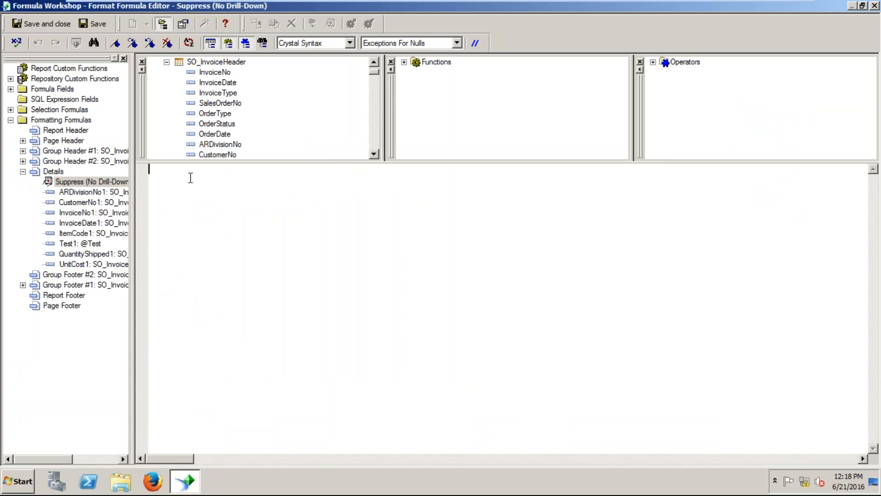
# Write the condition {SO_InvoiceHeader.InvoiceNo} <> "100" and verify it has no errors.
pyautogui.doubleClick(213, 71)
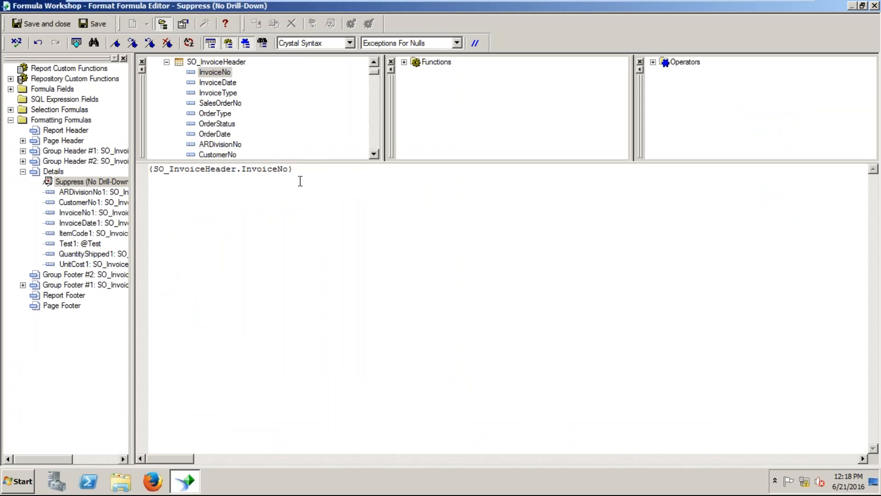
pyautogui.write('<>')
pyautogui.write('100')
pyautogui.press('Left')
pyautogui.press('Left')
pyautogui.press('Left')
pyautogui.write('"')
pyautogui.press('Right')
pyautogui.press('Right')
pyautogui.press('Right')
pyautogui.write('"')
pyautogui.click(13, 43)
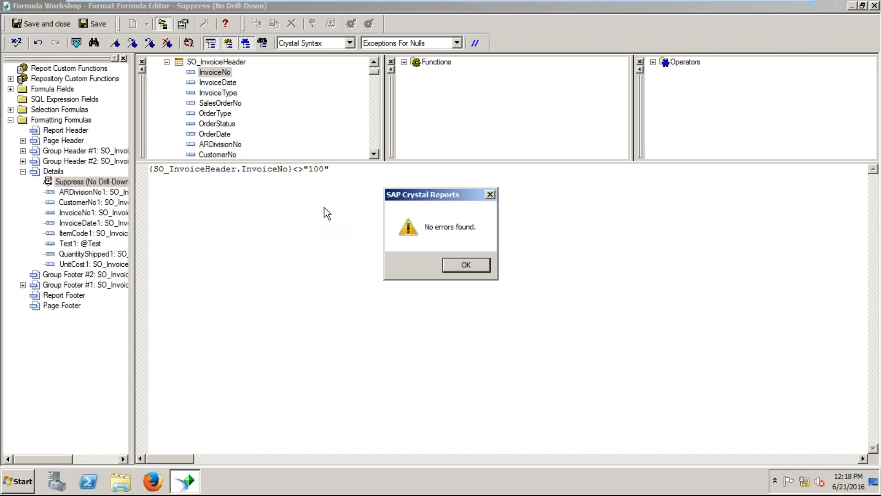
pyautogui.click(476, 262)
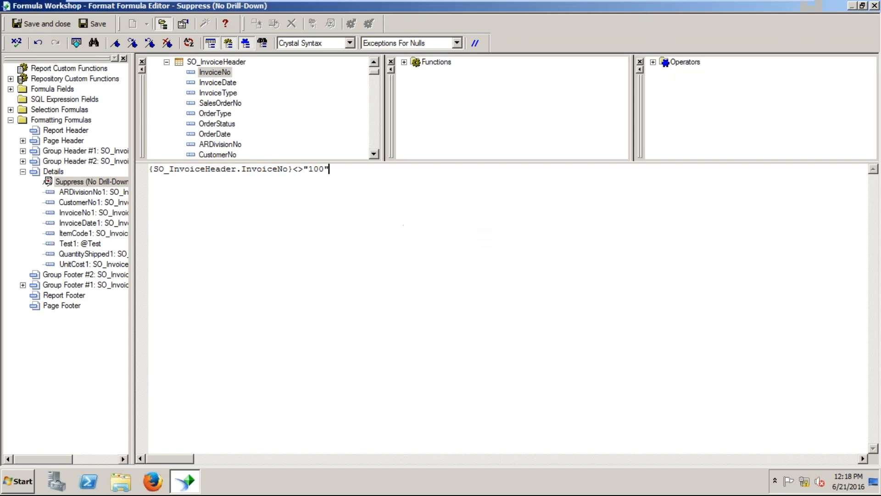
# Save the suppress formula and apply the Section Expert settings.
pyautogui.click(875, 6)
pyautogui.click(404, 259)
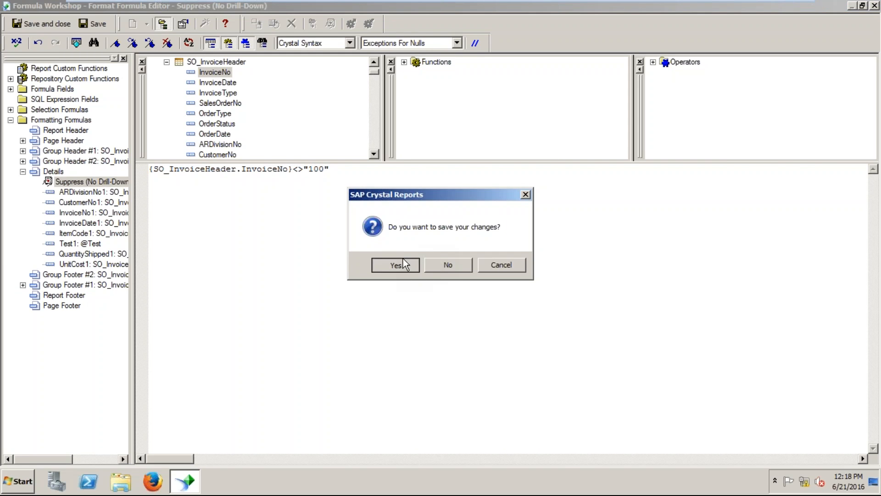
pyautogui.click(514, 355)
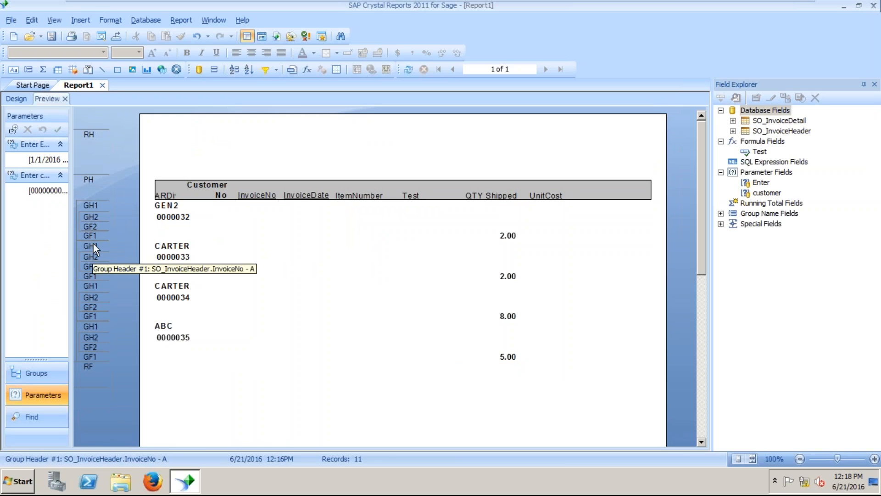
# Return to the Design layout and bring up the Details section's options.
pyautogui.click(20, 98)
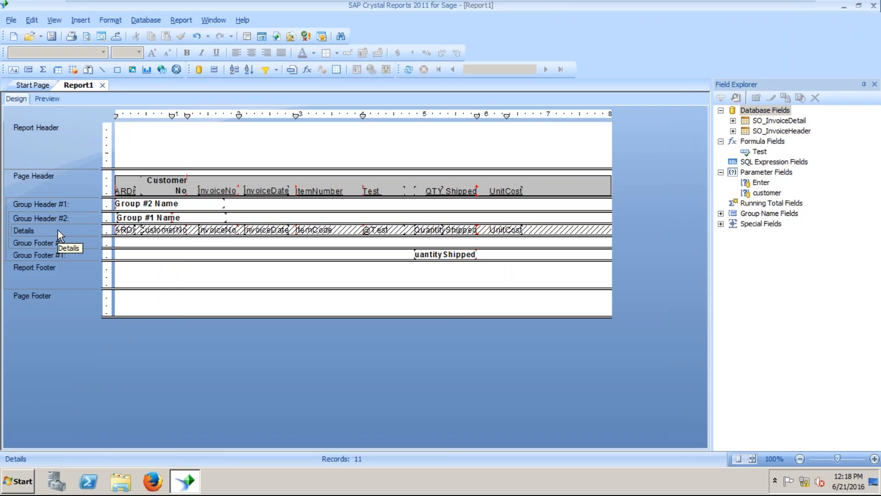
pyautogui.rightClick(58, 230)
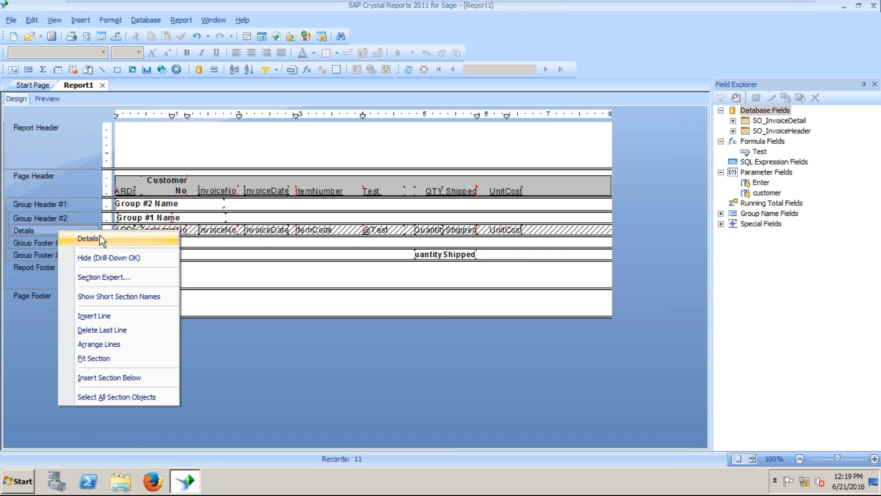
# In the Details section's Section Expert, untick Suppress (No Drill-Down) and leave Keep Together on.
pyautogui.click(112, 276)
pyautogui.click(473, 161)
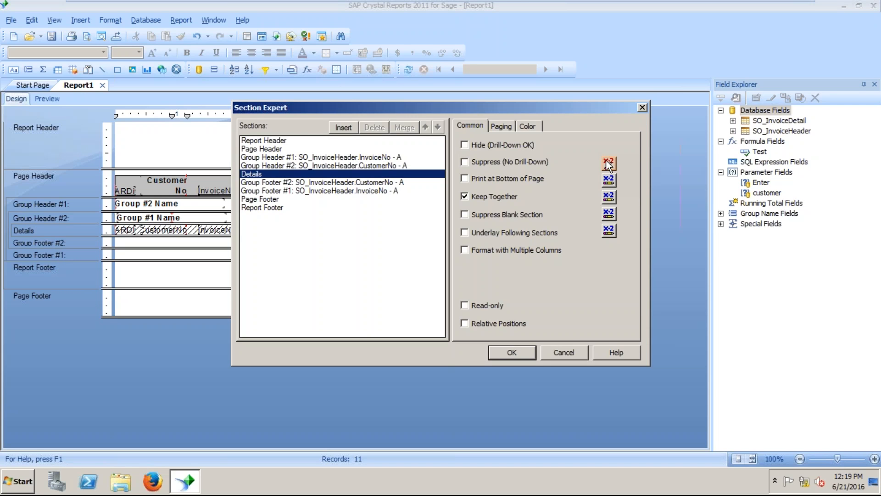
pyautogui.moveTo(785, 3)
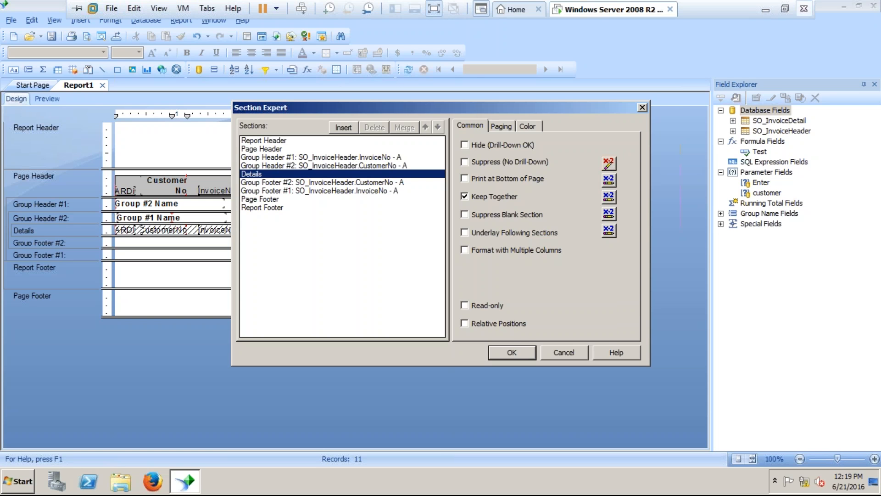
pyautogui.click(783, 12)
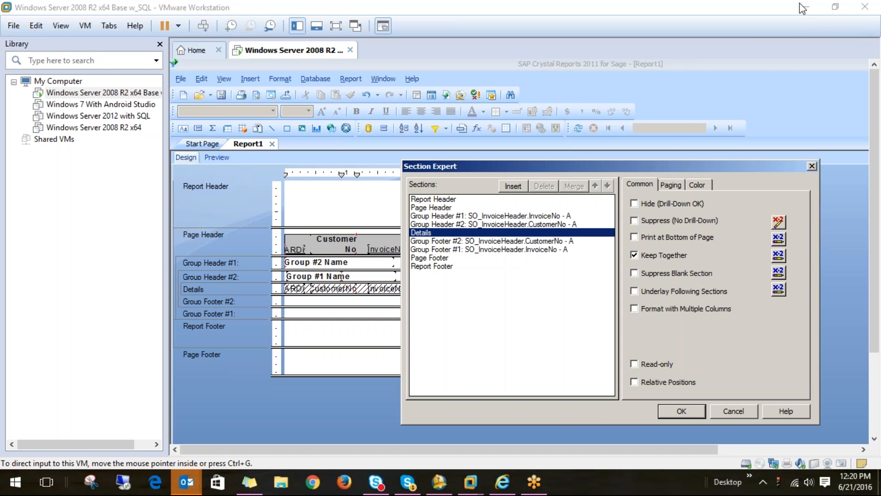
pyautogui.click(337, 25)
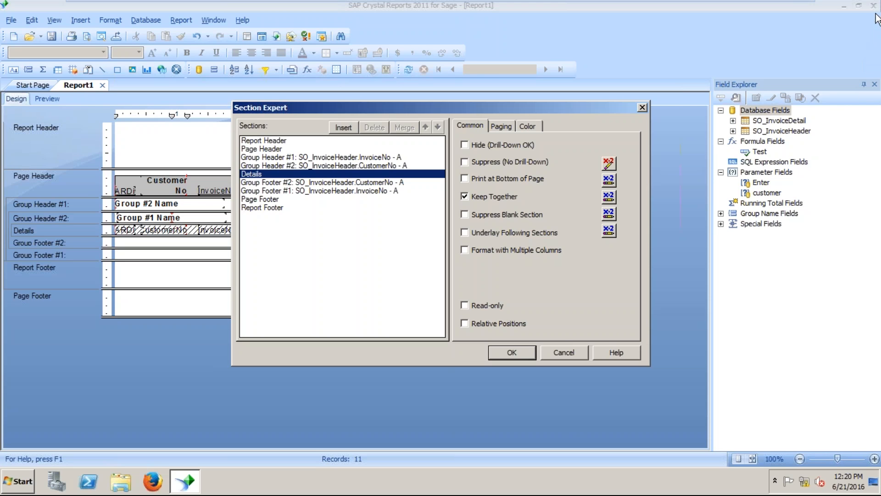
# Close Section Expert and the report, saving the changes to the Desktop as 'report'.
pyautogui.click(573, 359)
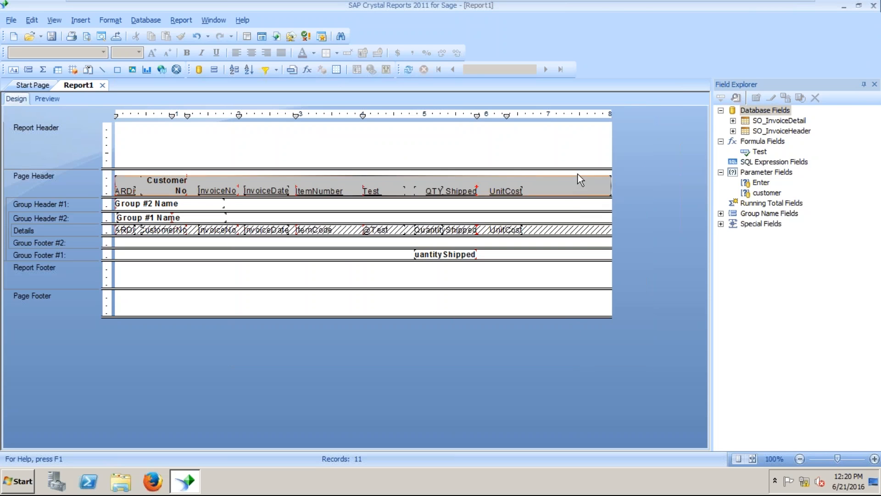
pyautogui.click(871, 7)
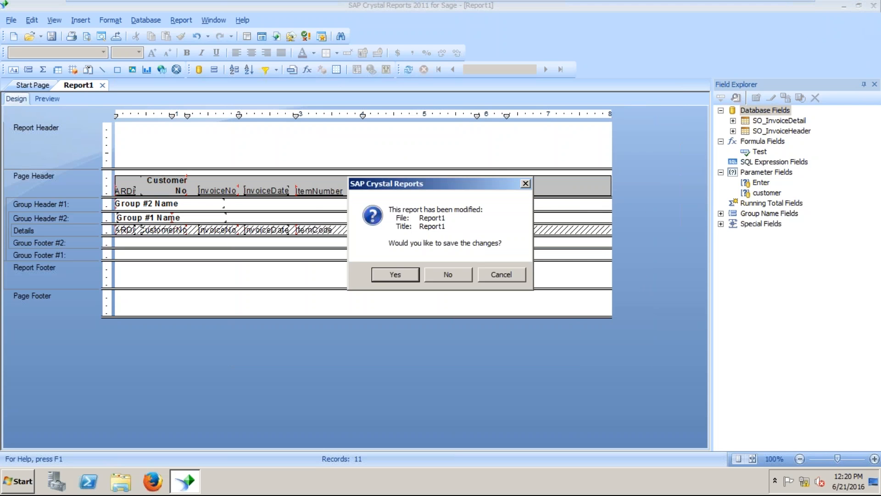
pyautogui.click(396, 274)
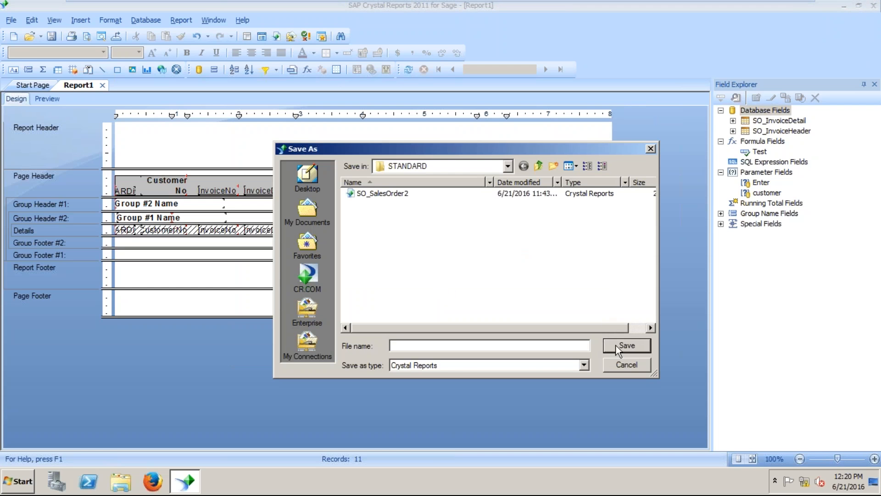
pyautogui.click(308, 180)
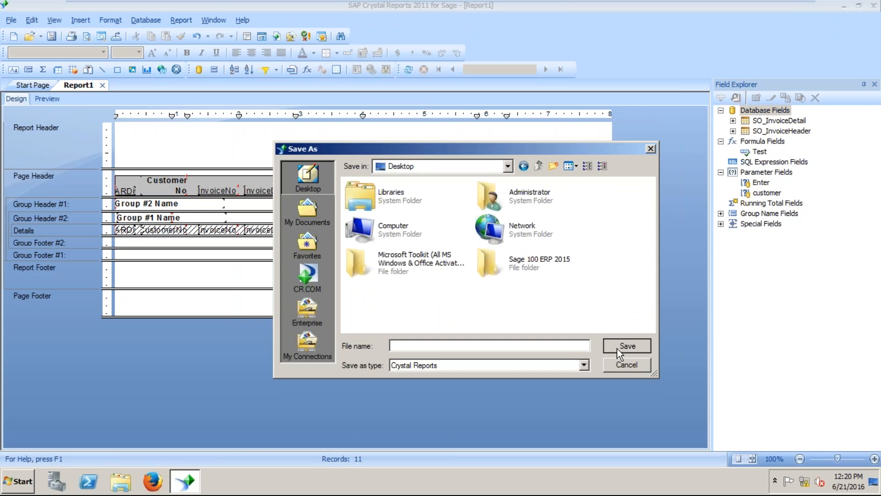
pyautogui.write('report')
pyautogui.press('Return')
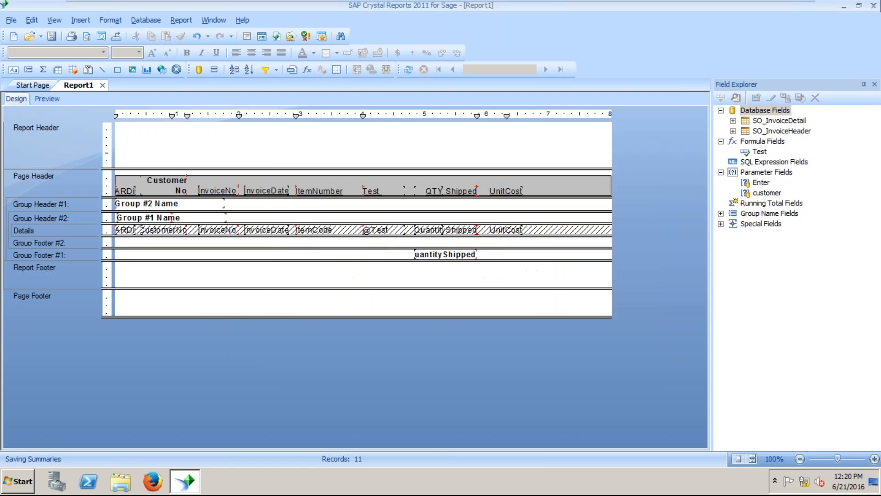
pyautogui.hotkey('alt', 'F4')
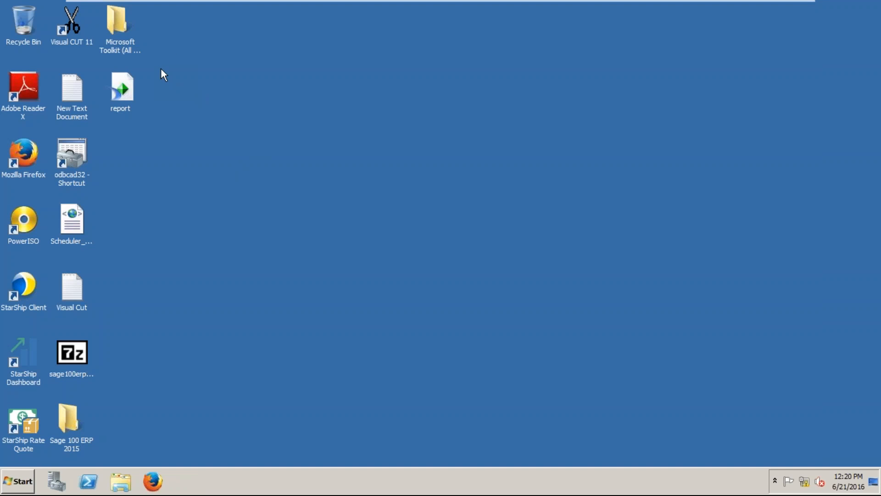
# Launch Visual CUT 11, select AP_AgedInvoice.rpt, and dismiss the not-previewed warning from Export/Email.
pyautogui.click(62, 46)
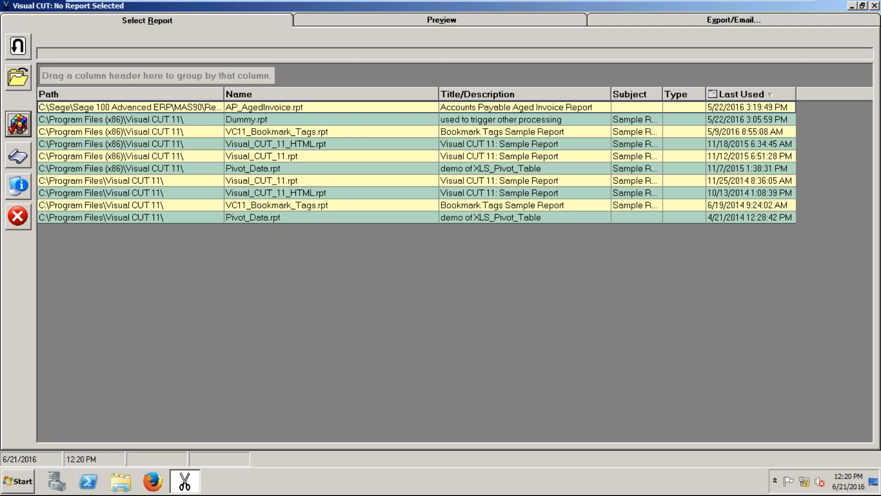
pyautogui.click(242, 108)
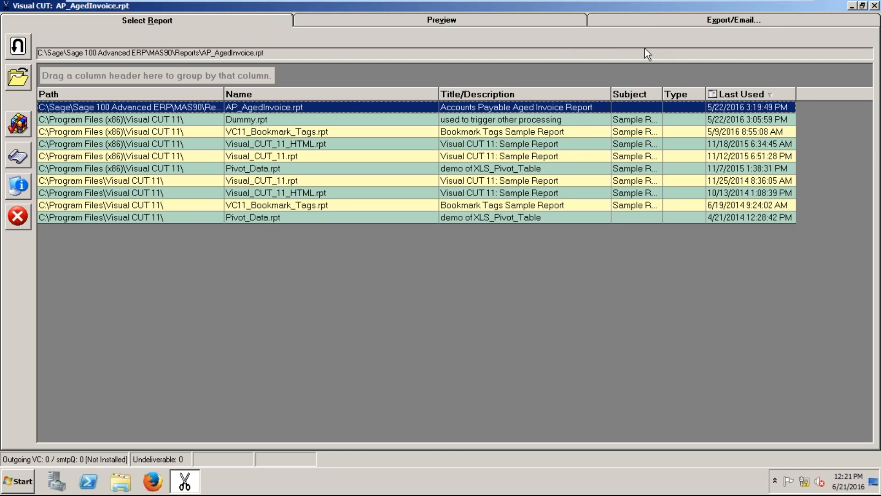
pyautogui.click(712, 23)
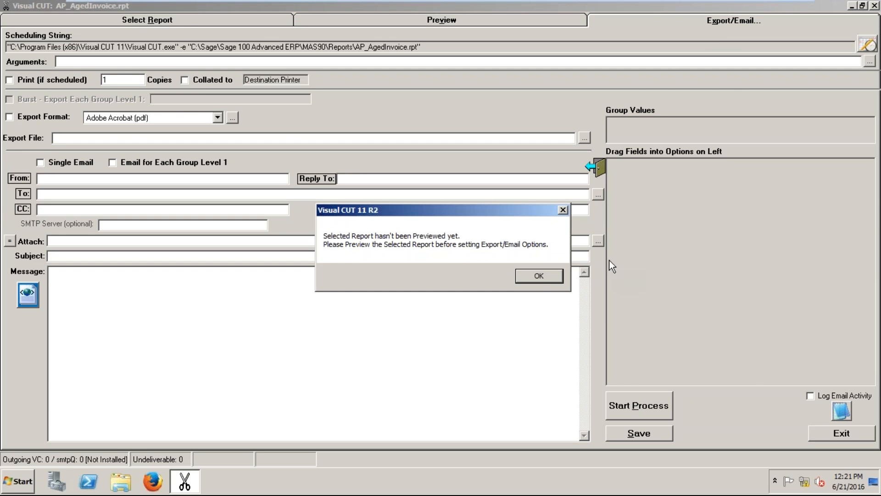
pyautogui.click(539, 277)
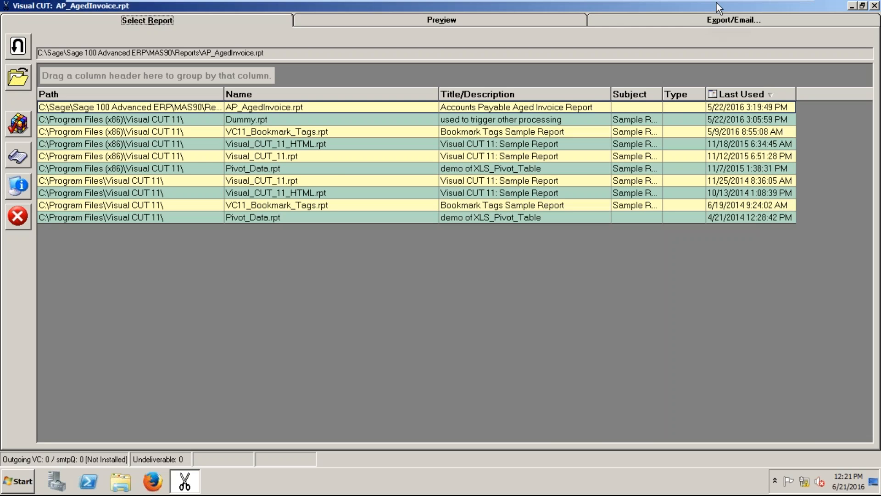
# Bring up the Export/Email options for AP_AgedInvoice.rpt again.
pyautogui.click(715, 24)
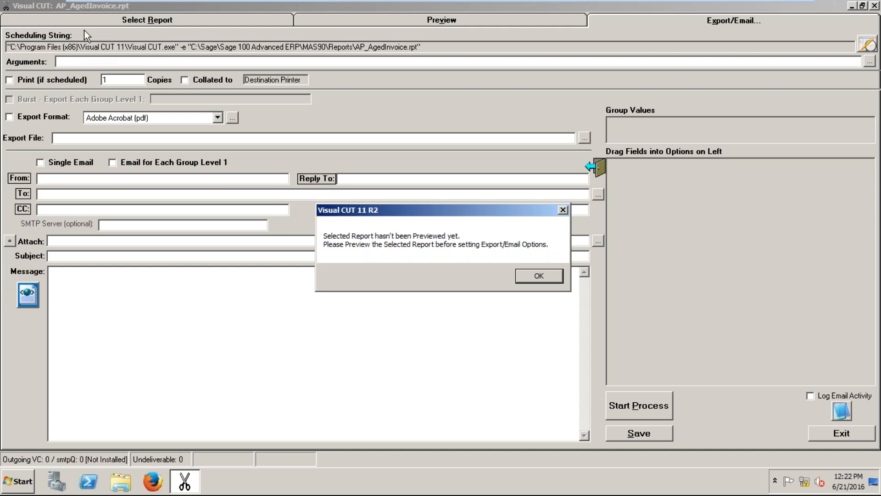
# Return to the report list and try previewing AP_AgedInvoice.rpt, cancelling the database login.
pyautogui.click(136, 24)
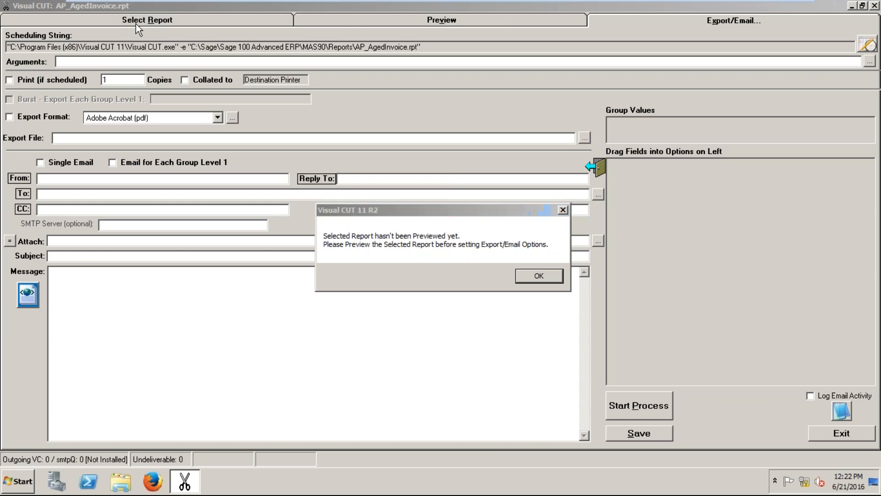
pyautogui.click(539, 276)
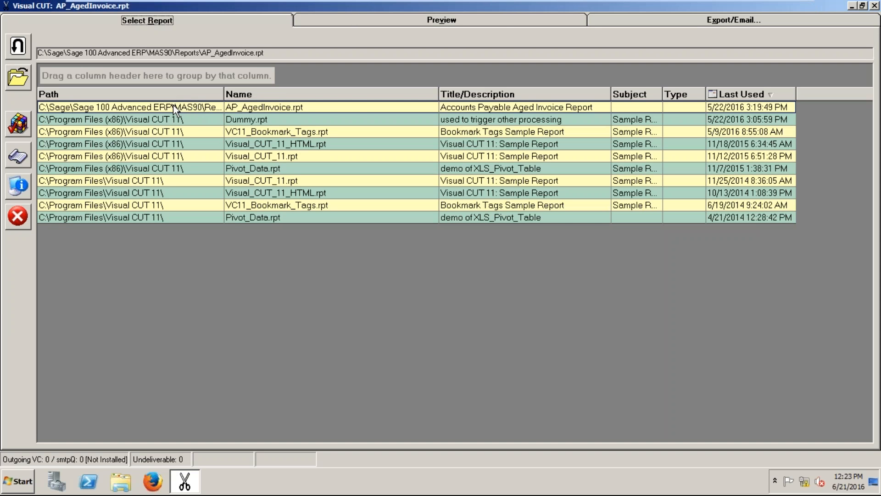
pyautogui.doubleClick(120, 103)
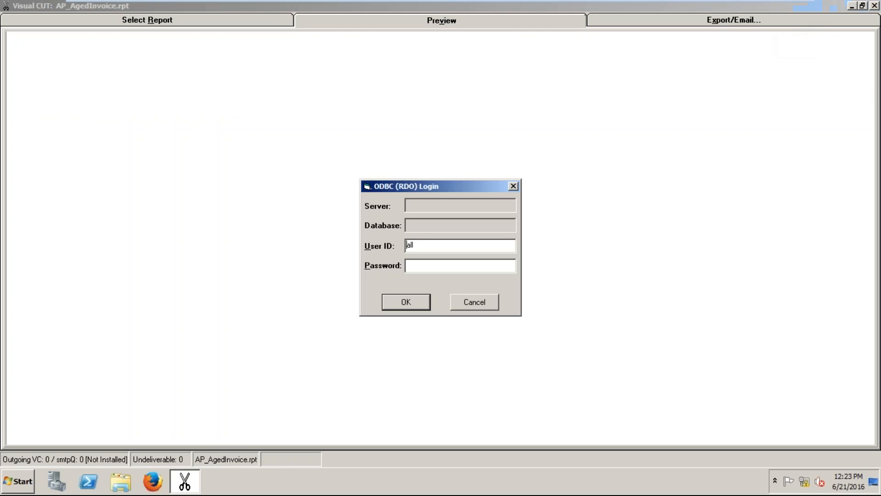
pyautogui.click(483, 306)
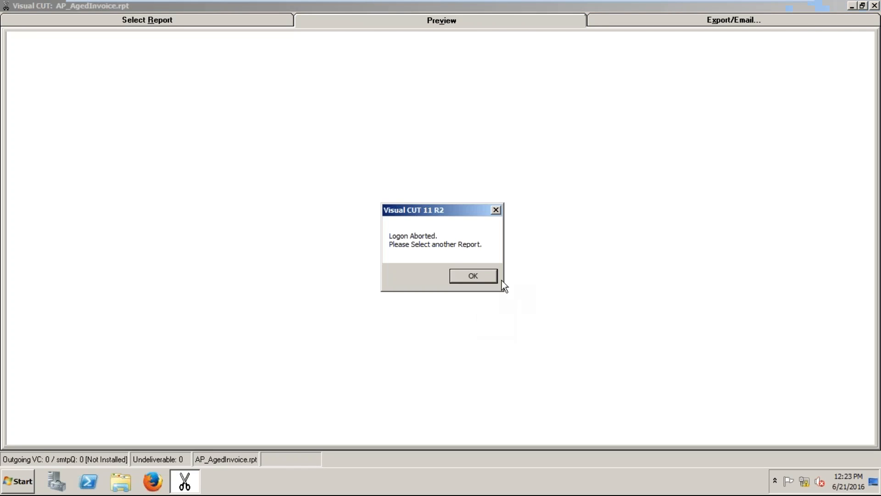
pyautogui.click(472, 275)
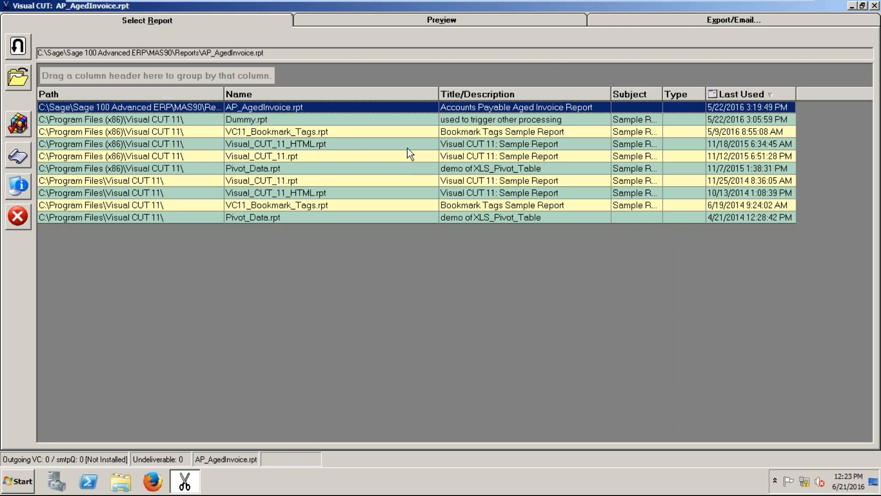
# Try previewing Visual_CUT_11_HTML.rpt with refreshed data, cancelling the database login.
pyautogui.doubleClick(372, 146)
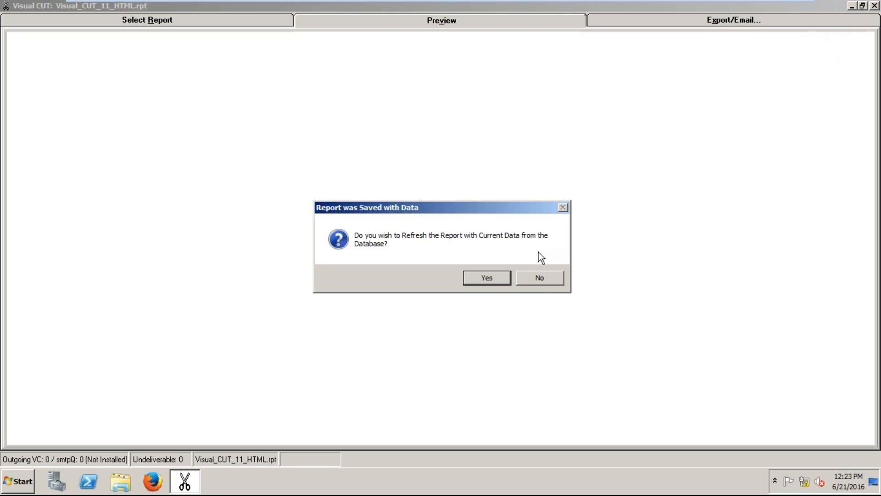
pyautogui.click(505, 279)
pyautogui.click(480, 304)
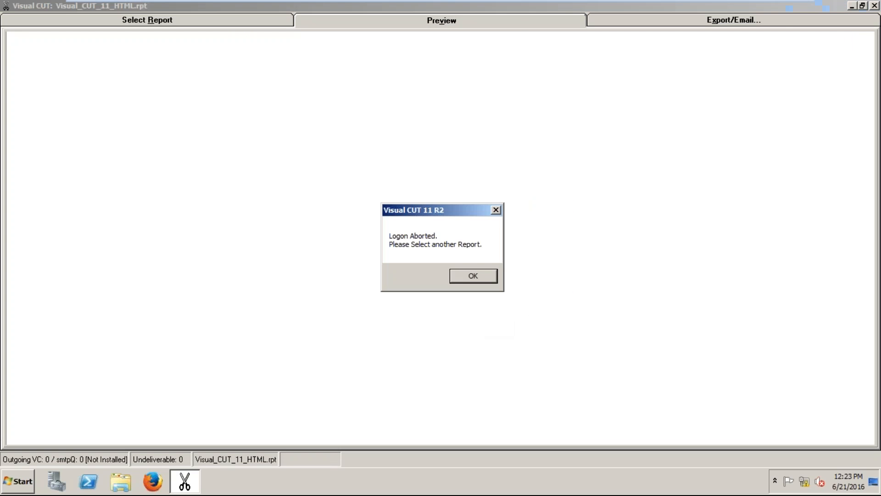
pyautogui.click(471, 284)
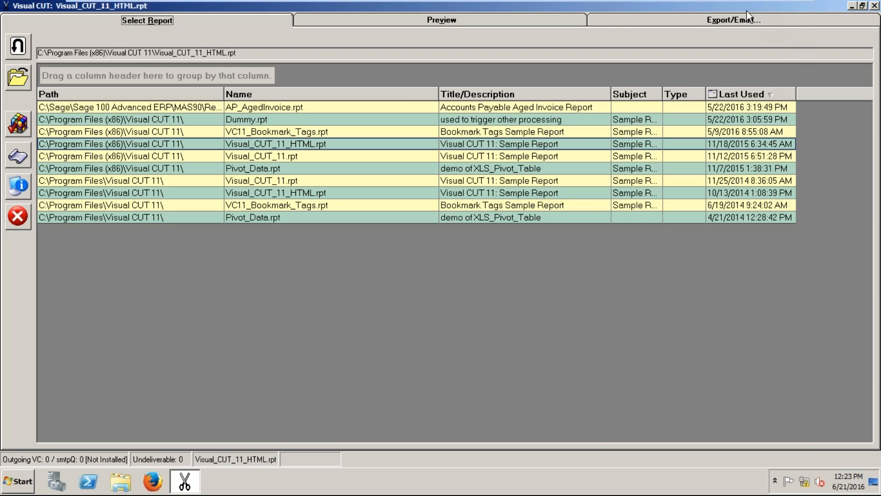
# Dismiss the Export/Email warning, then try Visual_CUT_11.rpt and Pivot_Data.rpt, cancelling the login.
pyautogui.click(748, 18)
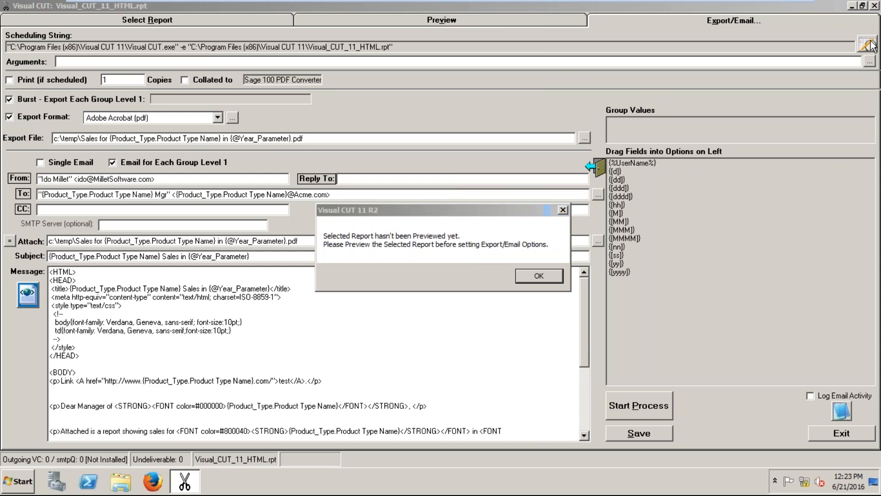
pyautogui.click(563, 210)
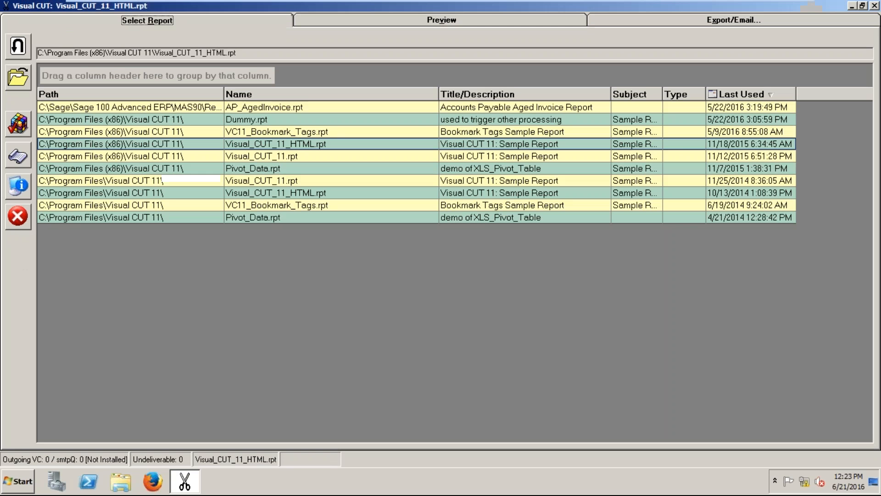
pyautogui.click(417, 183)
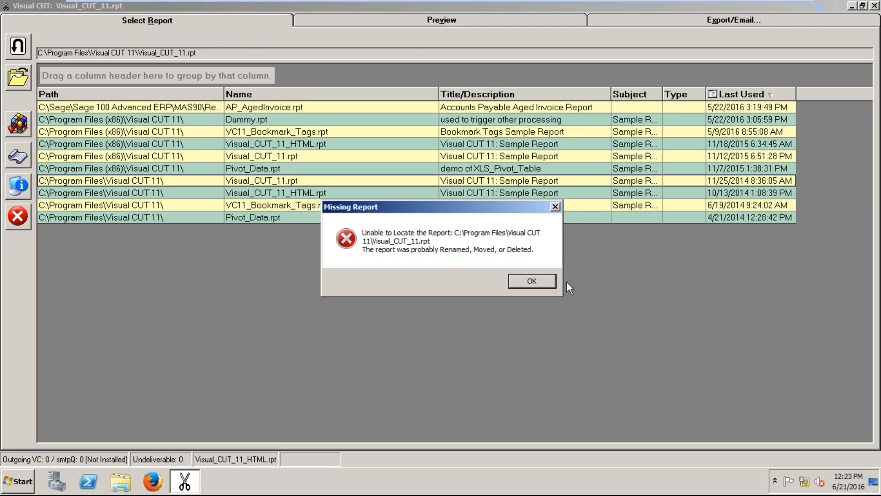
pyautogui.click(531, 276)
pyautogui.doubleClick(424, 168)
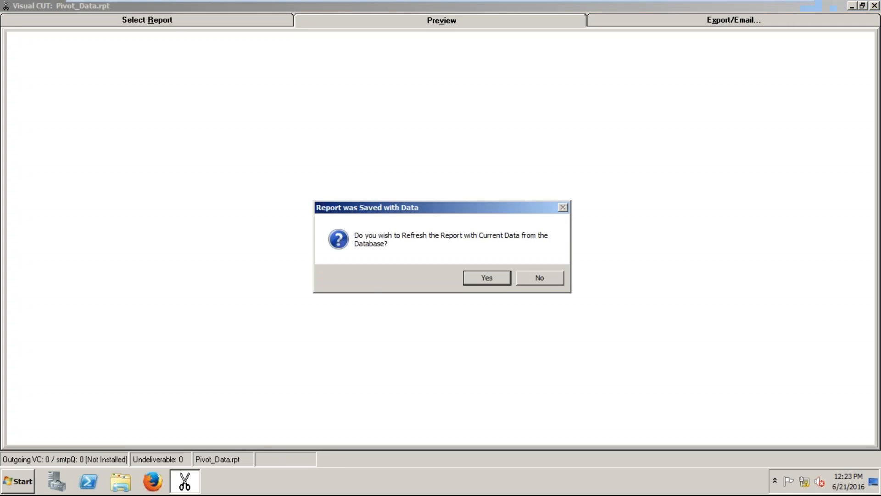
pyautogui.click(486, 277)
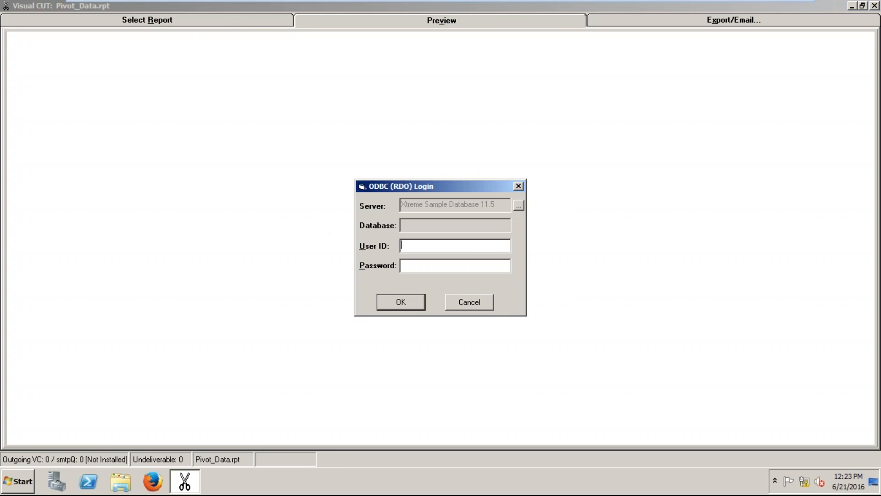
pyautogui.click(474, 298)
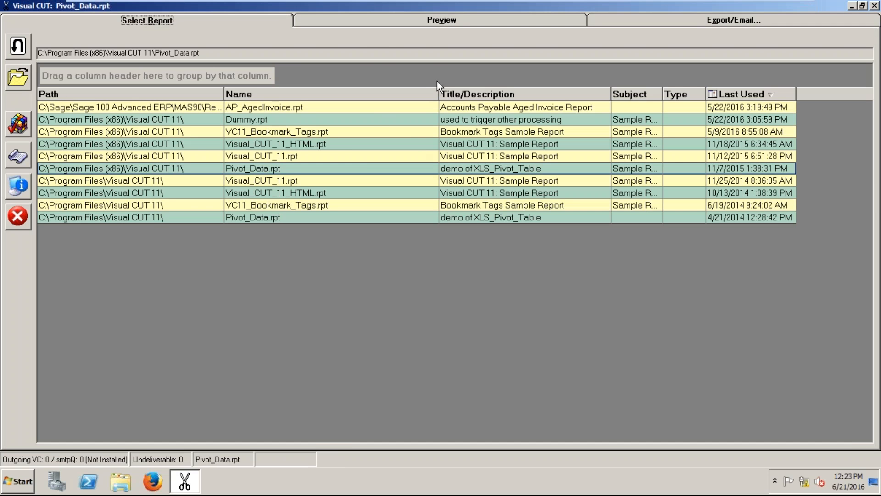
# Retry previewing Visual_CUT_11_HTML.rpt with empty credentials, then cancel the aborted login.
pyautogui.doubleClick(331, 146)
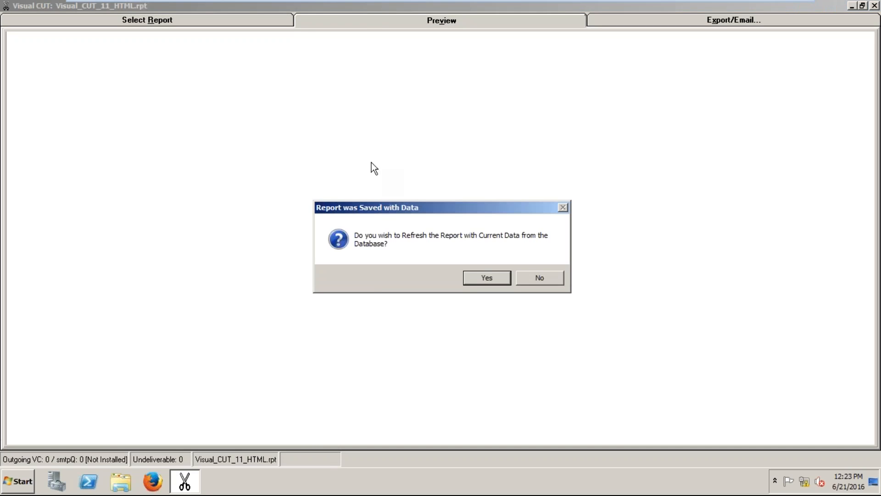
pyautogui.click(483, 276)
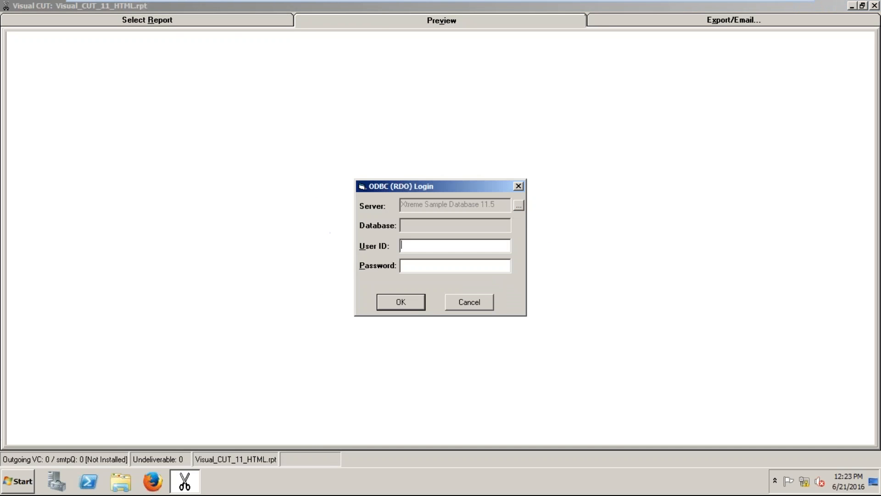
pyautogui.click(402, 302)
pyautogui.click(459, 276)
pyautogui.click(463, 297)
pyautogui.click(468, 279)
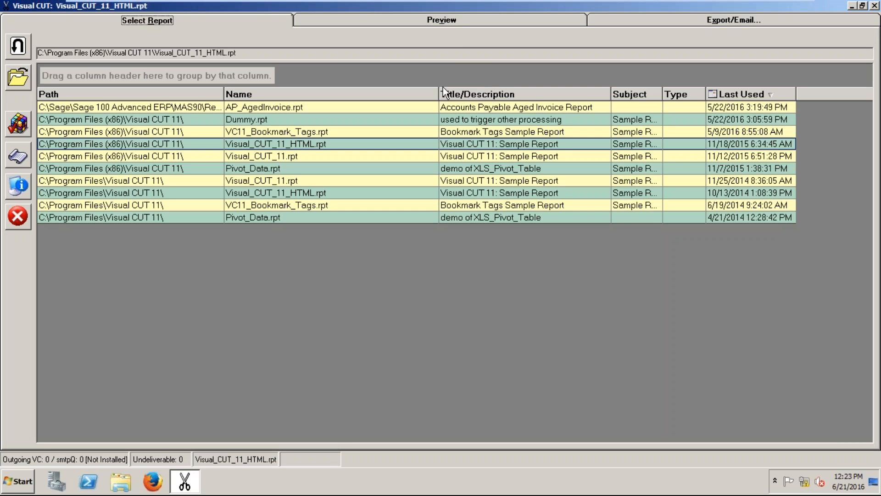
# Dismiss the not-previewed warning, close Visual CUT, and open a Windows Explorer window.
pyautogui.click(658, 21)
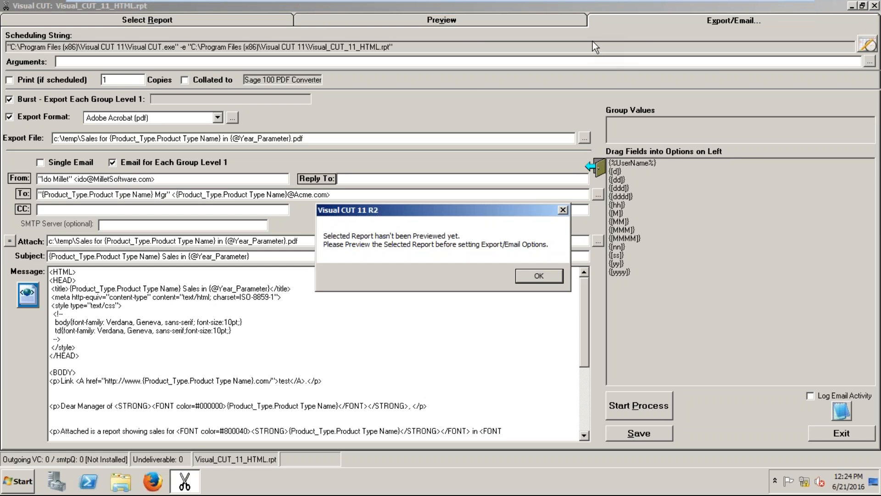
pyautogui.moveTo(695, 1)
pyautogui.moveTo(840, 1)
pyautogui.click(541, 274)
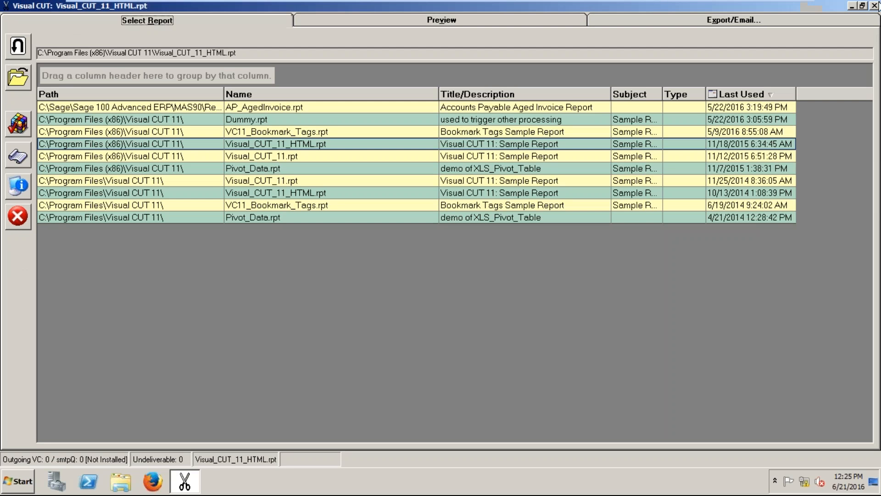
pyautogui.click(875, 6)
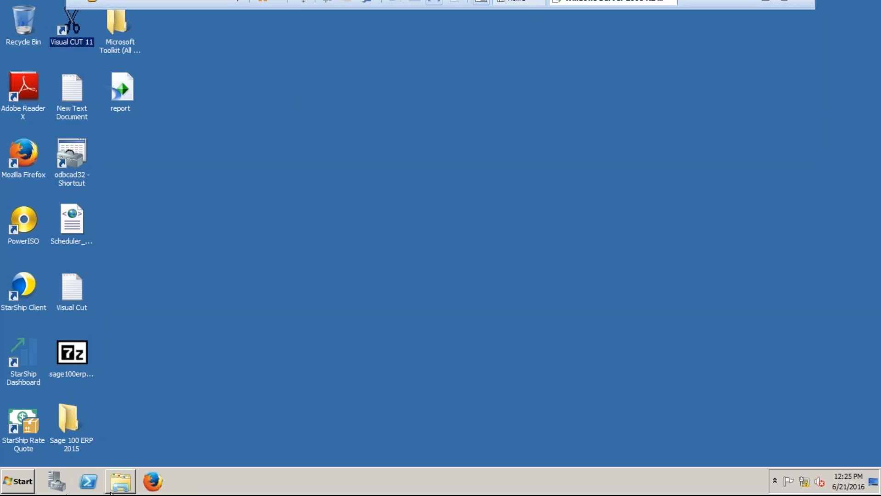
pyautogui.click(128, 484)
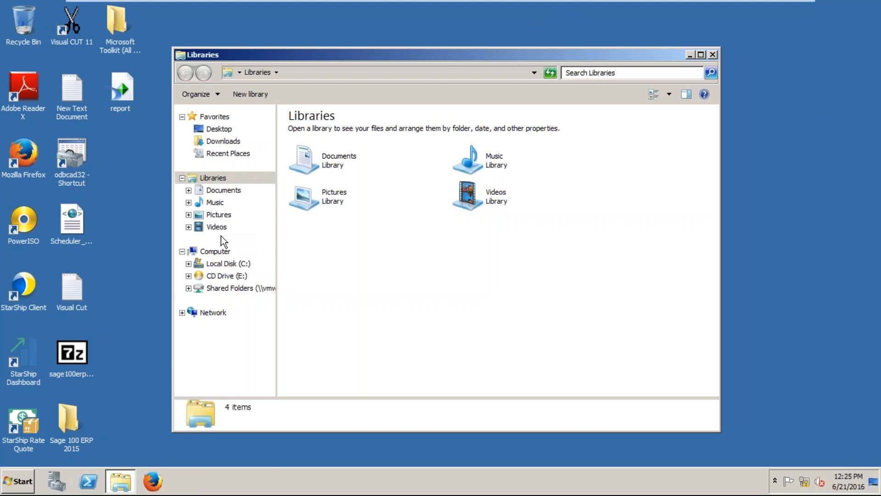
# Browse C:\Sage\Sage 100 Advanced ERP\MAS90\MAS_XYZ\Reports\SO_SALESORDERPRINTING\STANDARD and right-click SO_SalesOrder2.
pyautogui.click(224, 264)
pyautogui.doubleClick(310, 187)
pyautogui.doubleClick(352, 146)
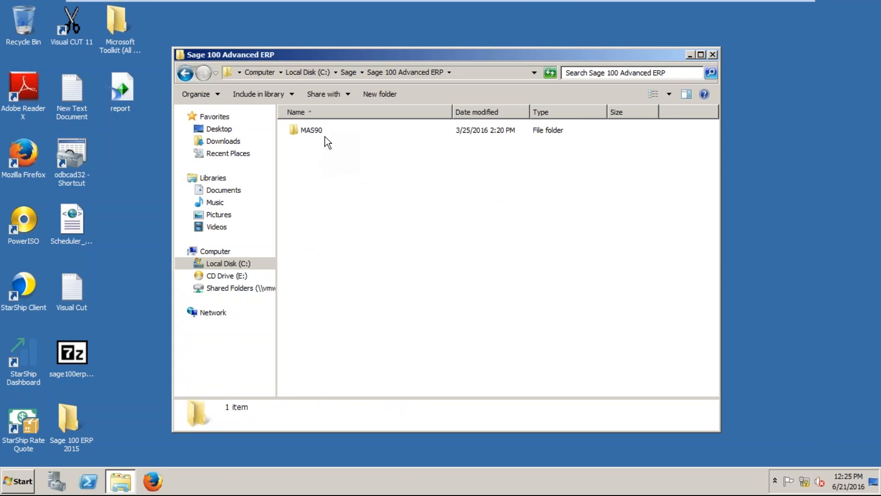
pyautogui.doubleClick(325, 134)
pyautogui.scroll(-7, 342, 228)
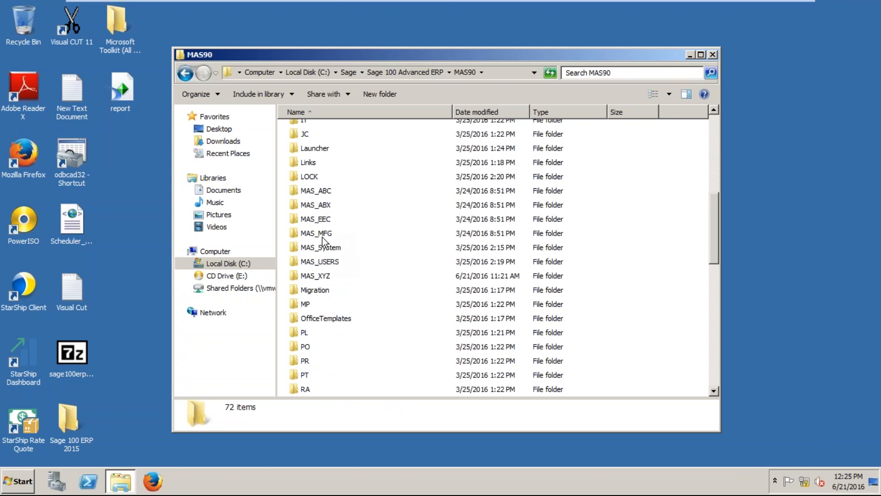
pyautogui.doubleClick(316, 276)
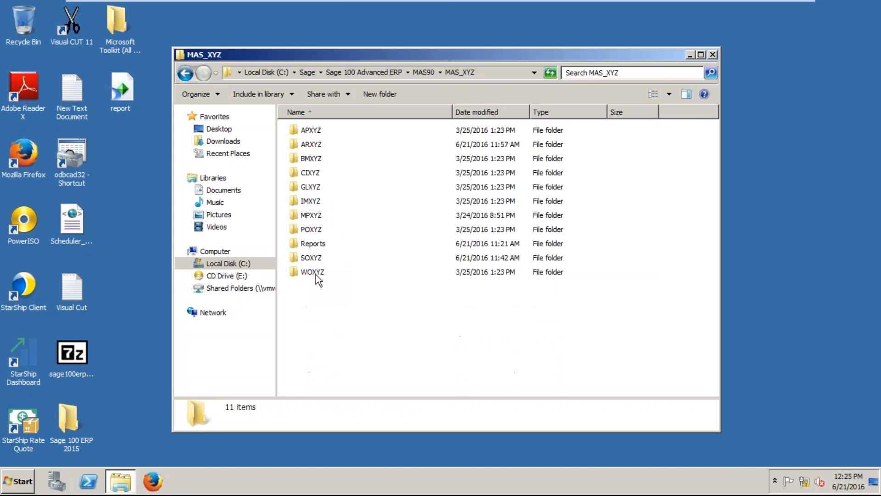
pyautogui.doubleClick(321, 245)
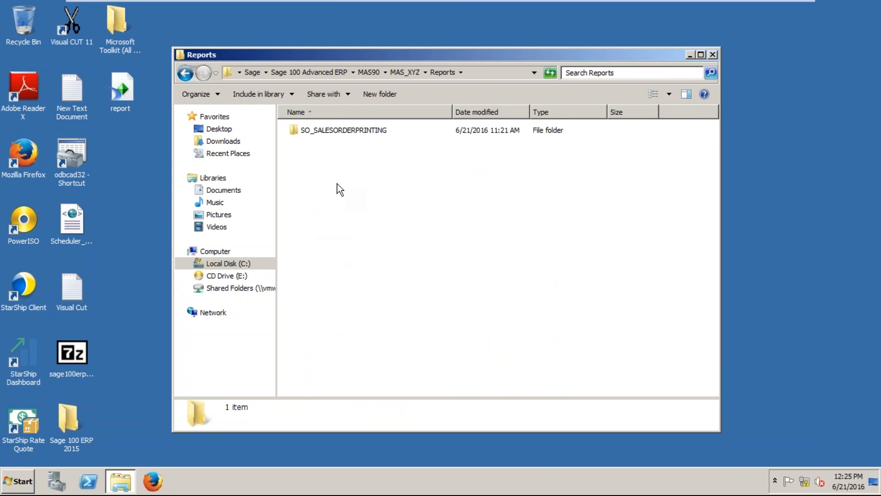
pyautogui.doubleClick(329, 133)
pyautogui.click(329, 133)
pyautogui.doubleClick(330, 133)
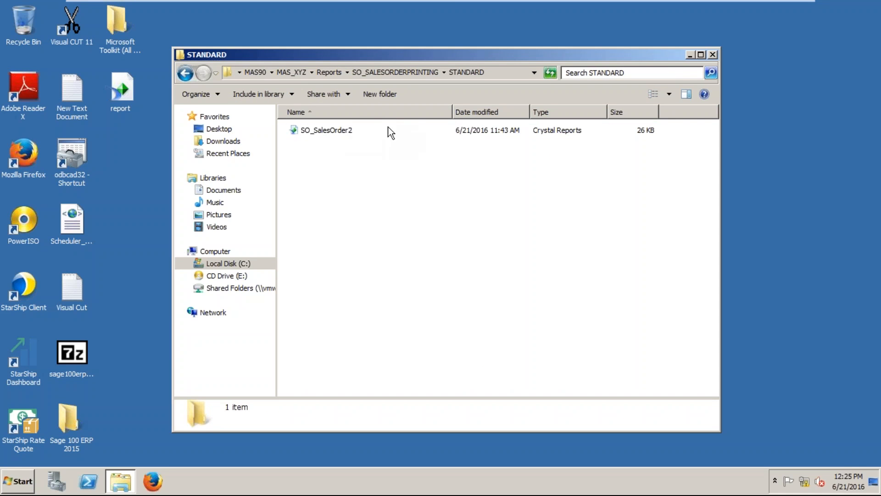
pyautogui.click(325, 131)
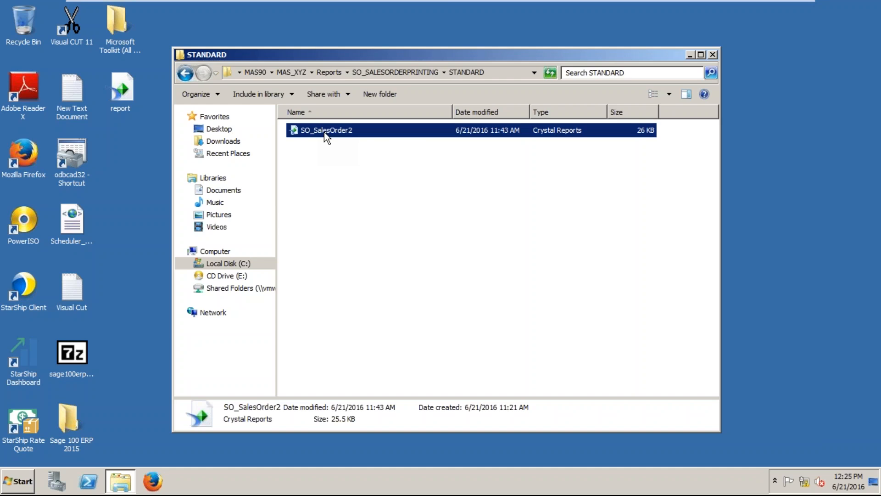
pyautogui.rightClick(326, 133)
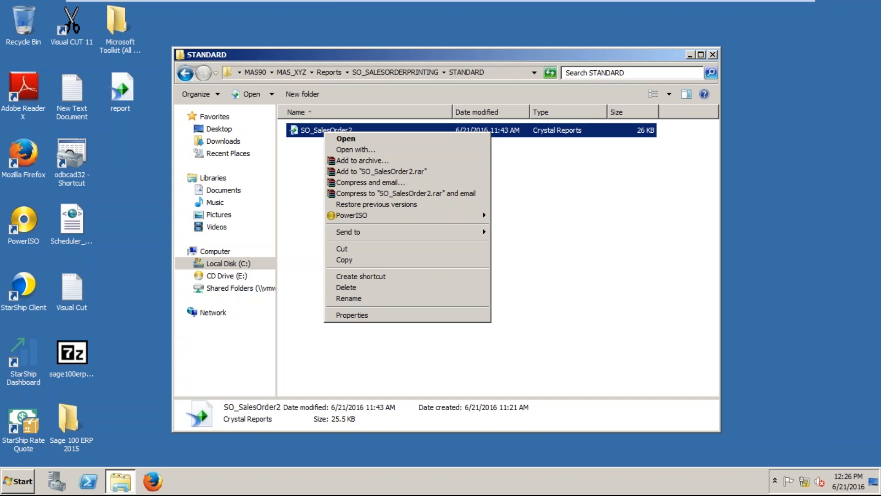
# Use the breadcrumb to navigate back up and open the MAS90 Reports folder.
pyautogui.click(186, 72)
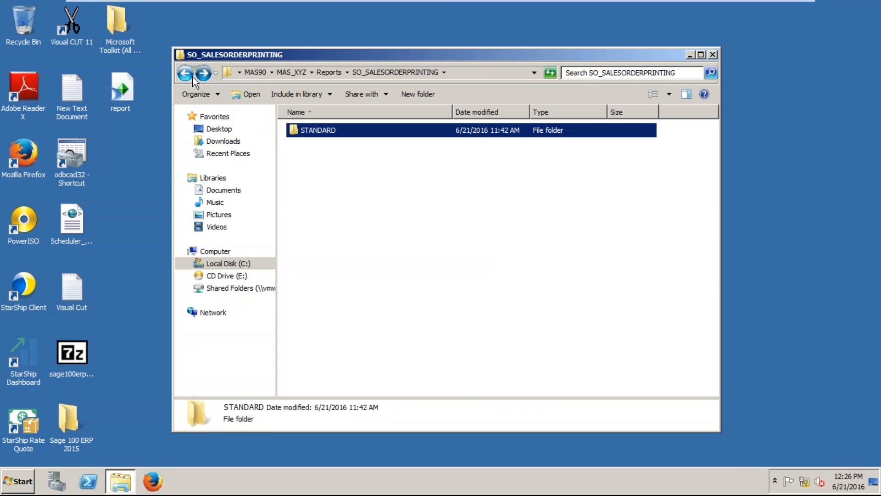
pyautogui.click(301, 76)
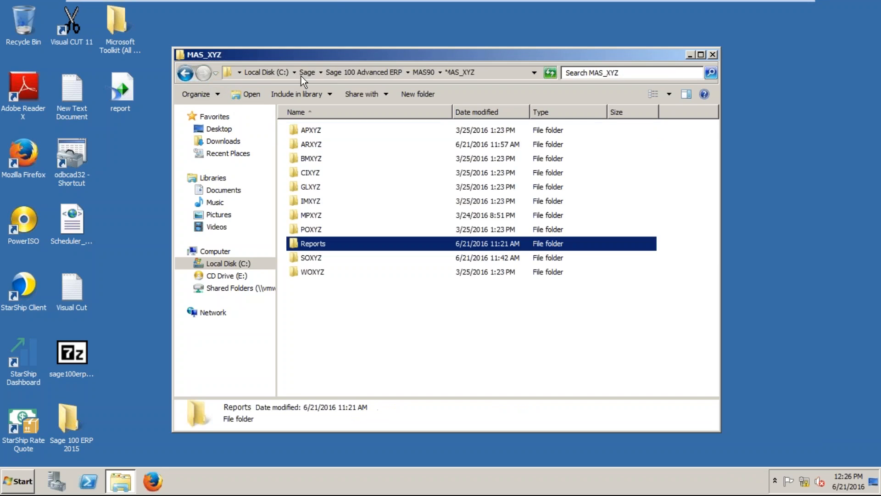
pyautogui.click(348, 72)
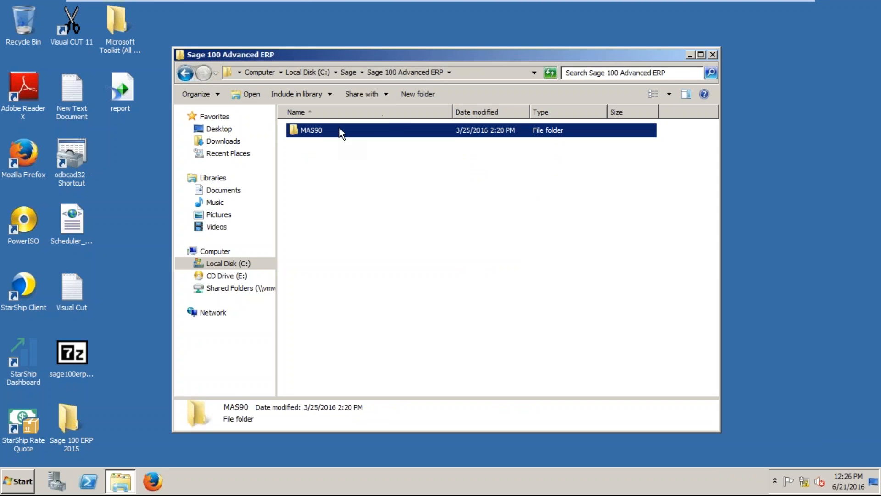
pyautogui.doubleClick(332, 133)
pyautogui.scroll(-4, 299, 317)
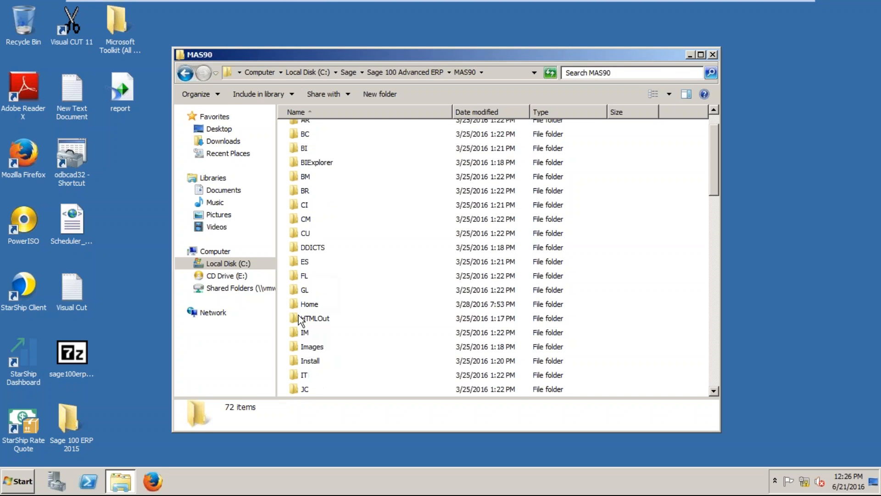
pyautogui.scroll(-4, 299, 319)
pyautogui.click(314, 362)
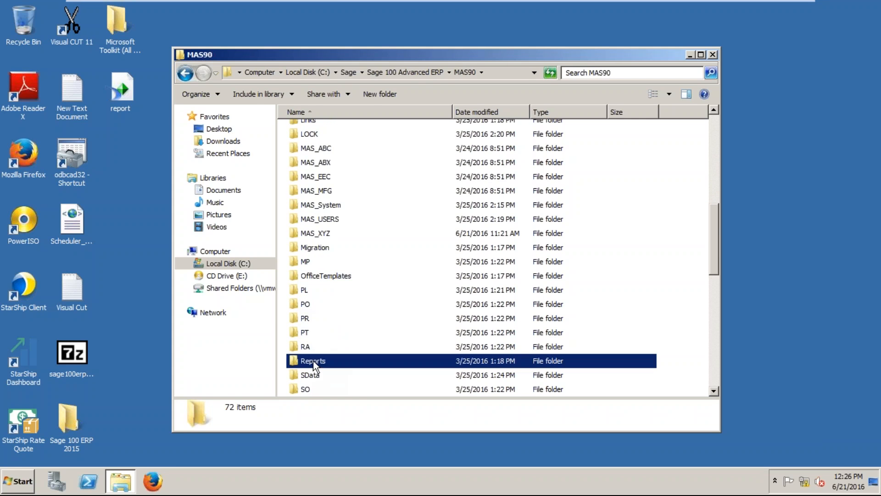
pyautogui.doubleClick(314, 363)
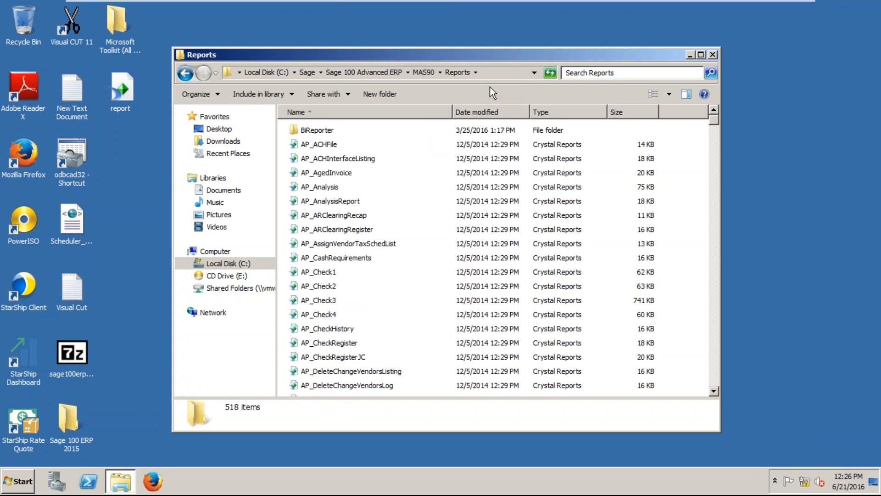
pyautogui.click(504, 76)
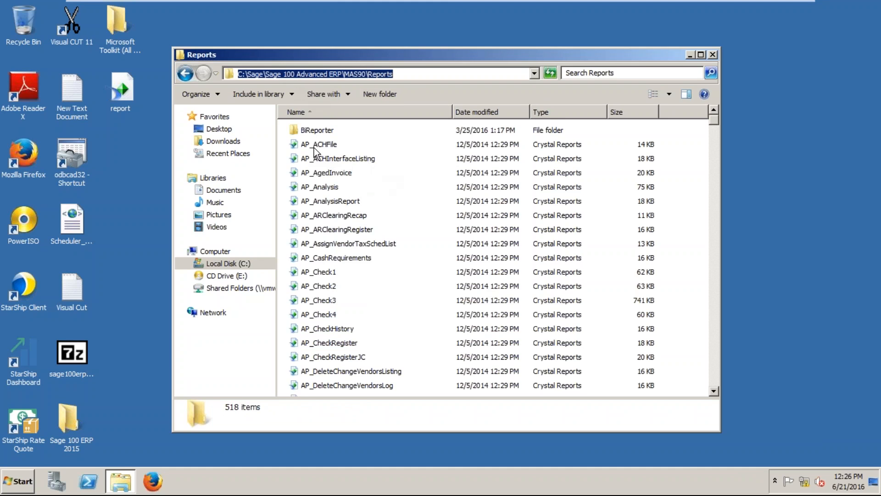
# Copy AP_AgedInvoice onto the desktop and close the Explorer window.
pyautogui.click(325, 176)
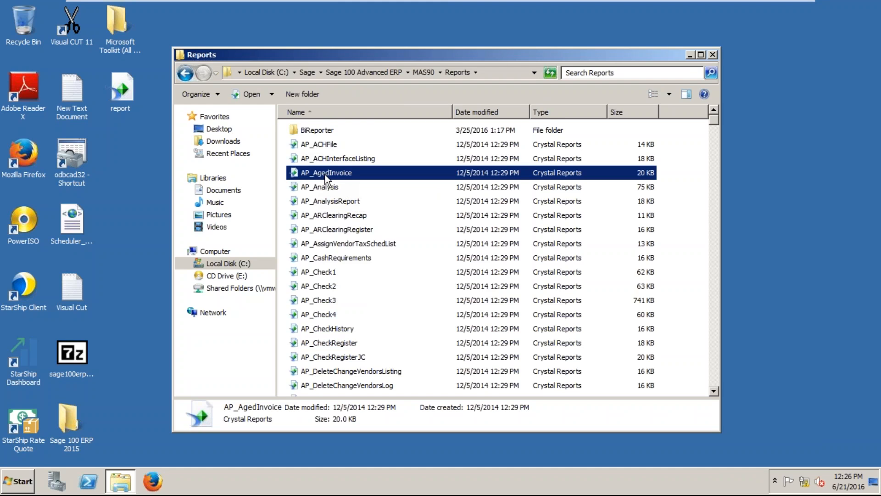
pyautogui.rightClick(326, 176)
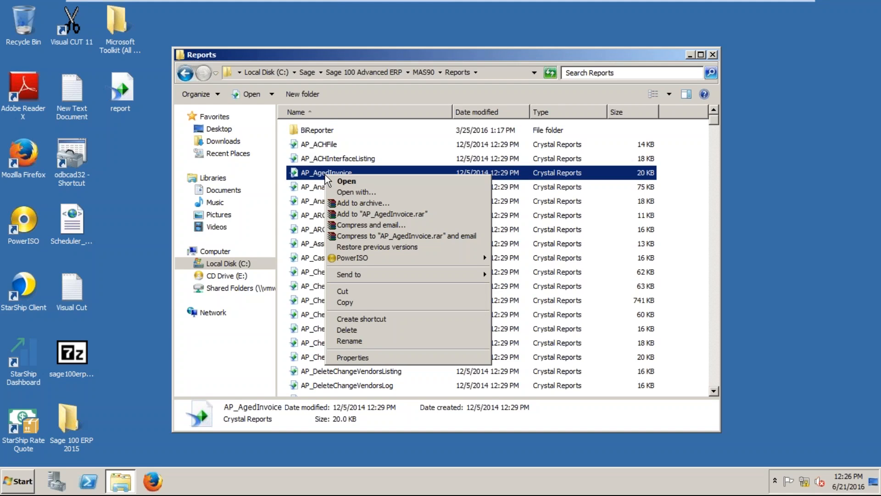
pyautogui.click(390, 302)
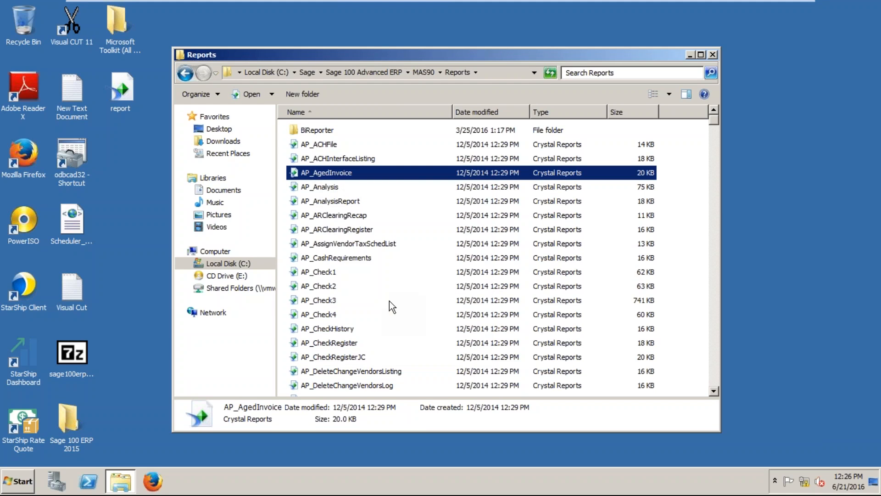
pyautogui.rightClick(760, 67)
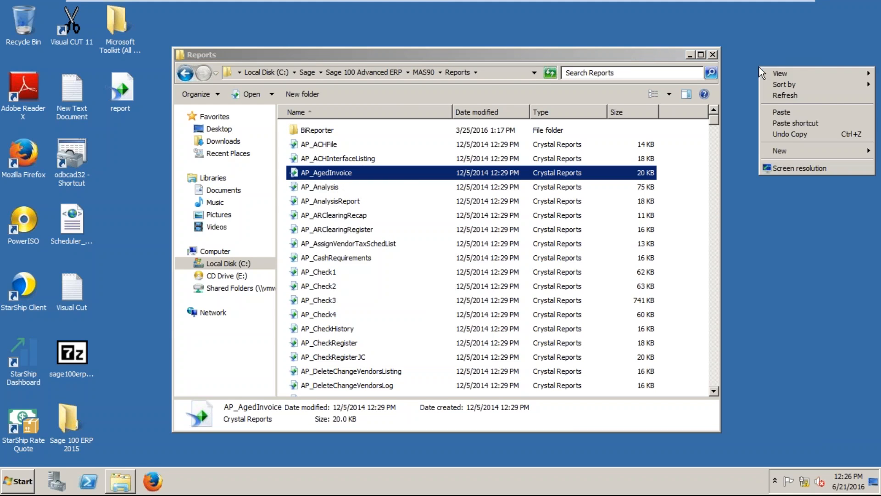
pyautogui.click(819, 112)
pyautogui.click(712, 55)
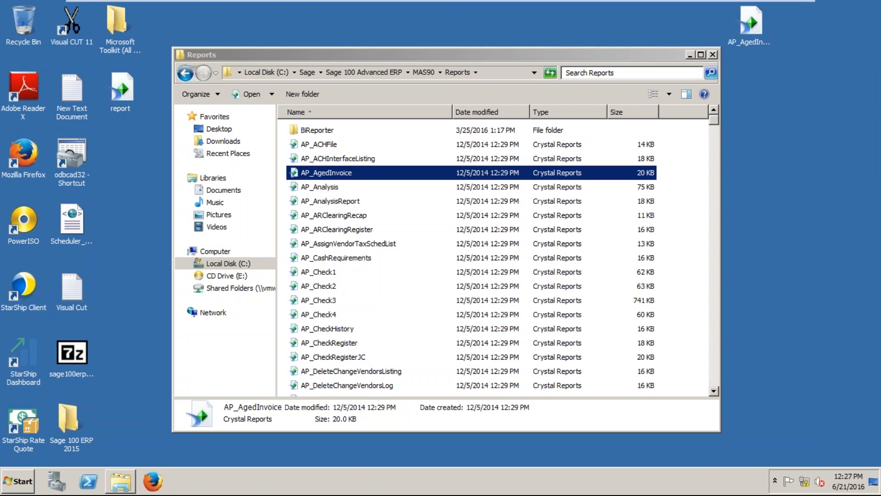
# Open the desktop AP_AgedInvoice in Crystal Reports, inspect the AP_AgedInvoiceWrk table, then exit.
pyautogui.doubleClick(749, 20)
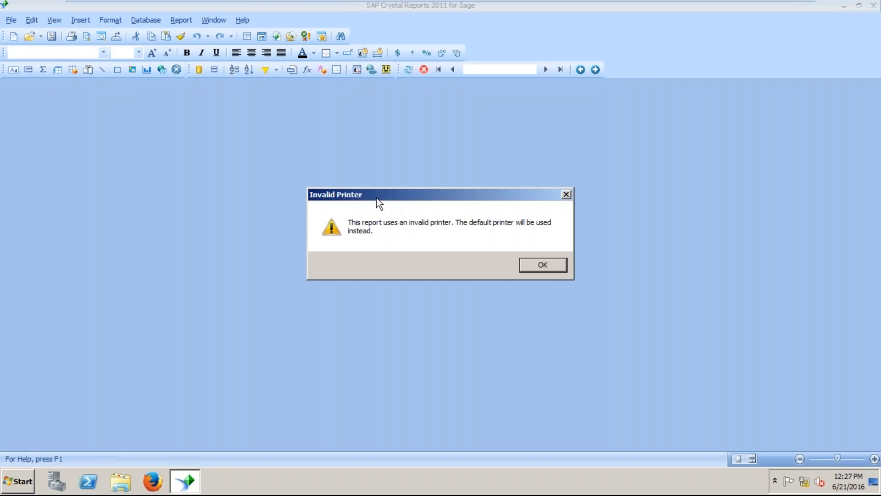
pyautogui.click(543, 265)
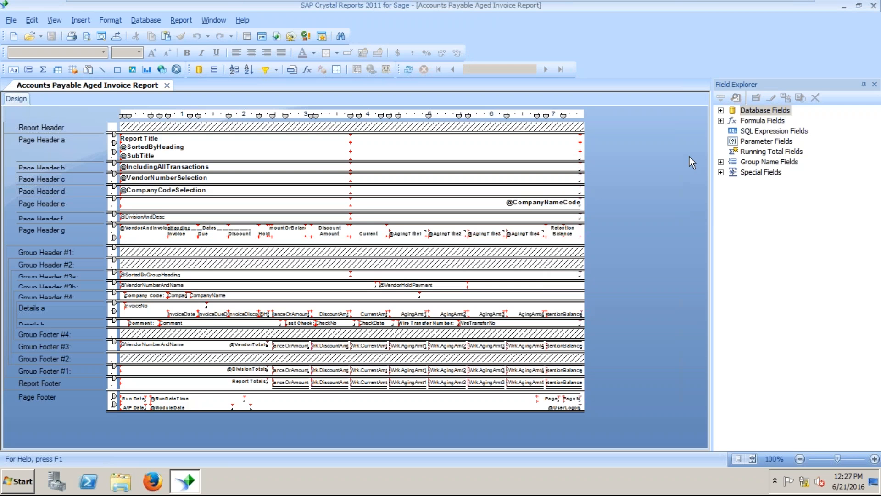
pyautogui.click(722, 111)
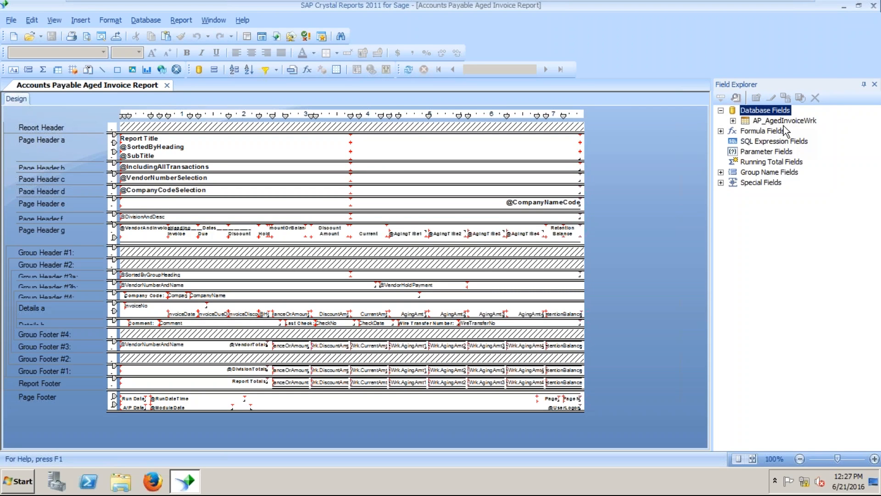
pyautogui.click(811, 127)
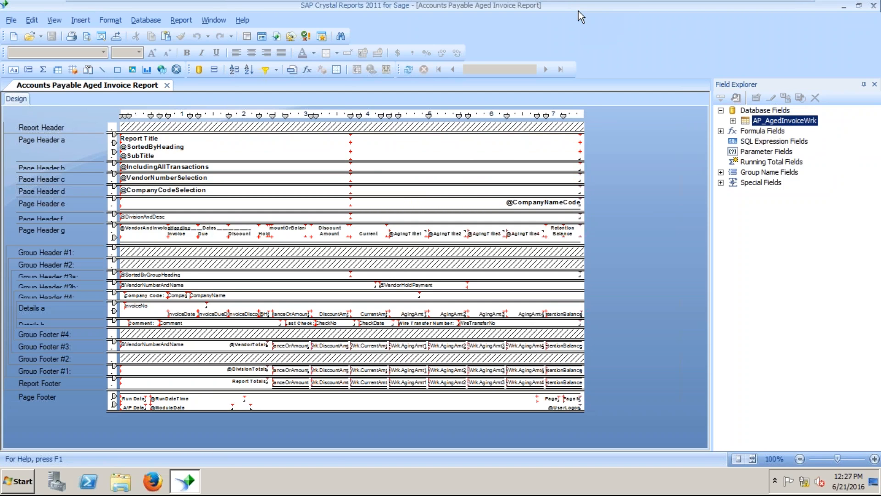
pyautogui.click(873, 6)
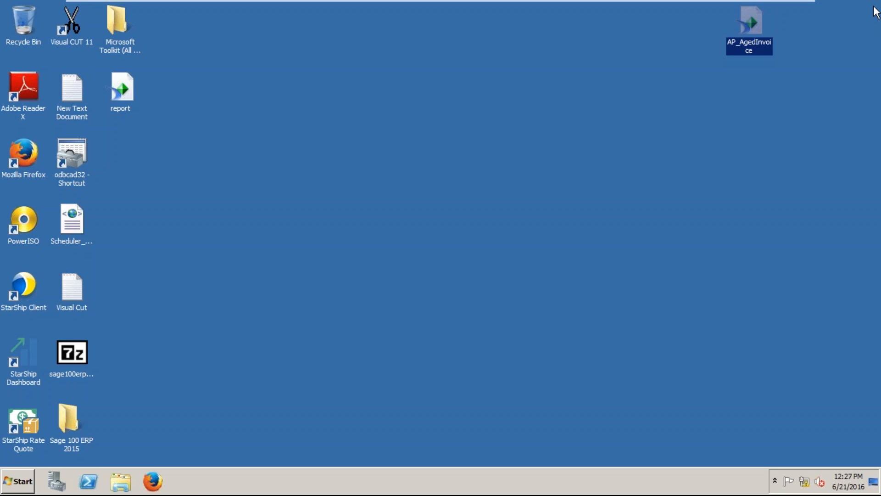
# Minimize the VM, close Outlook Reminders and the GoToMeeting browser, then return to the VM.
pyautogui.moveTo(815, 4)
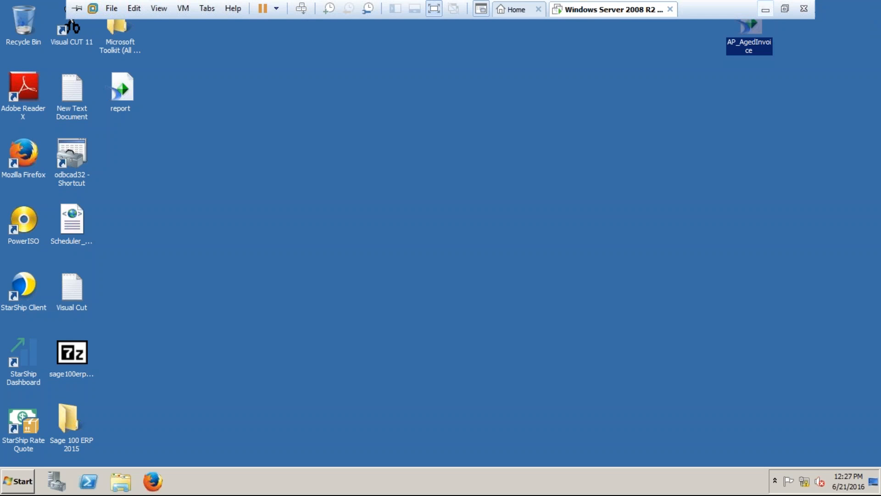
pyautogui.click(766, 9)
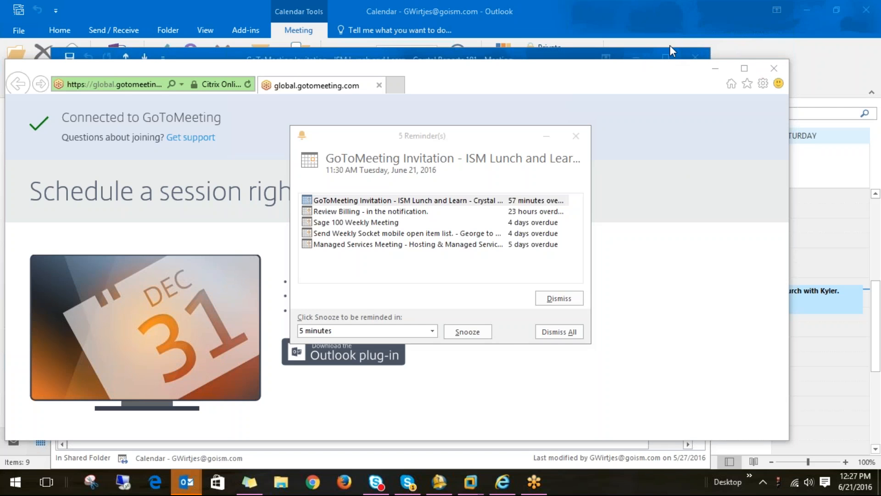
pyautogui.click(579, 145)
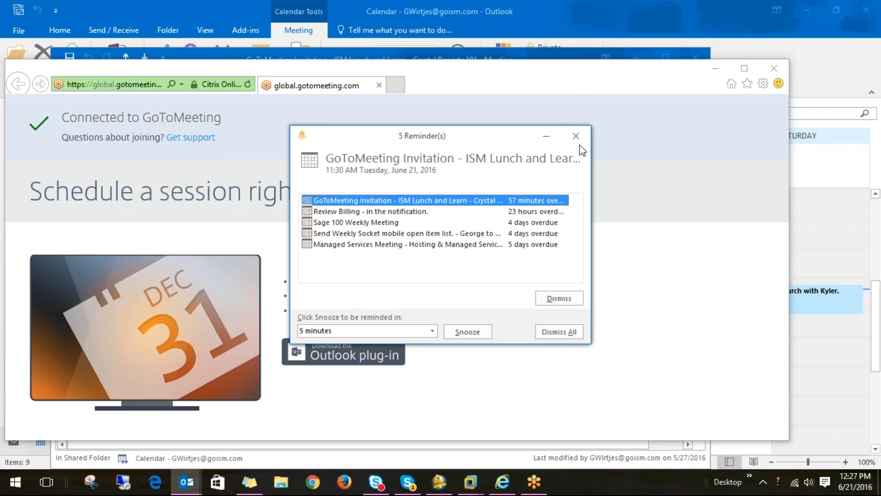
pyautogui.click(577, 138)
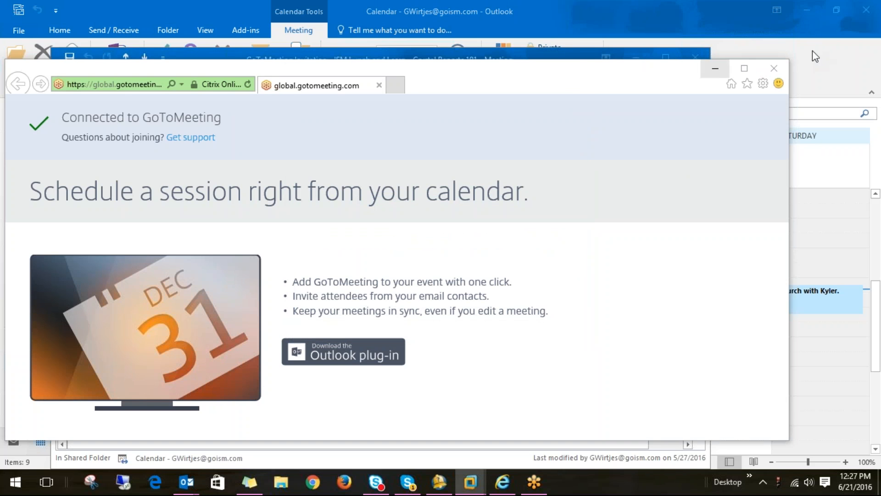
pyautogui.click(715, 71)
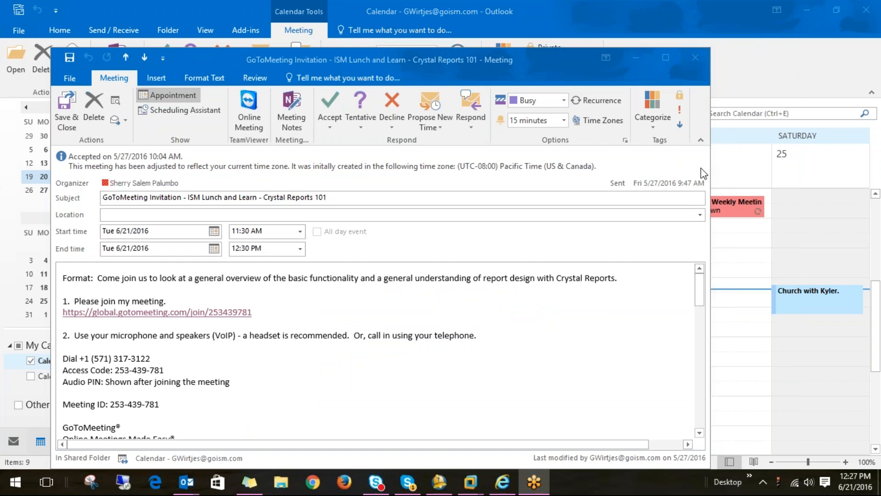
pyautogui.moveTo(474, 491)
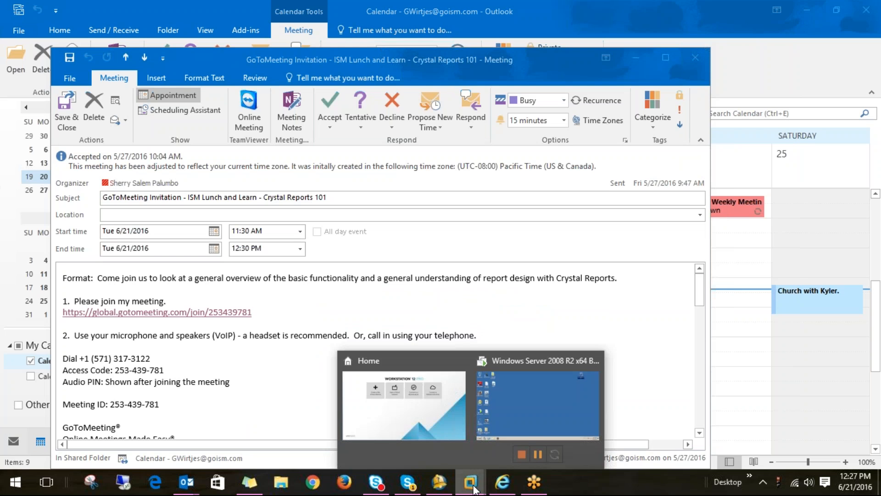
pyautogui.click(527, 434)
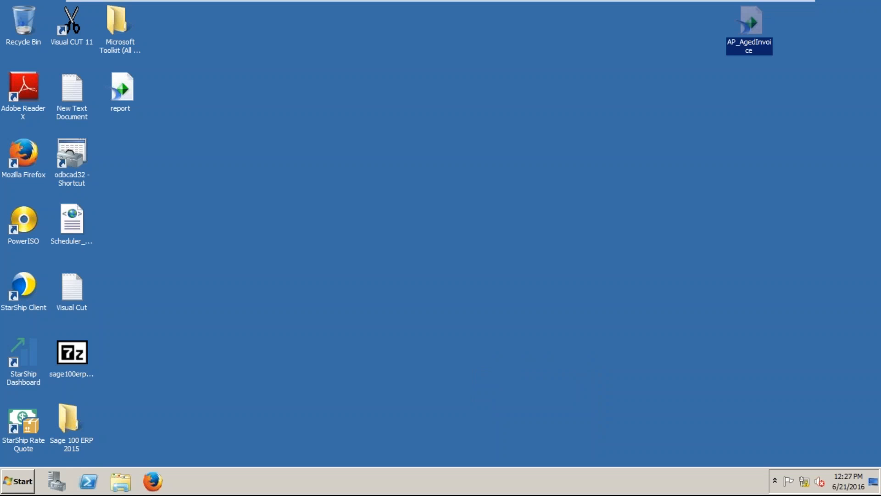